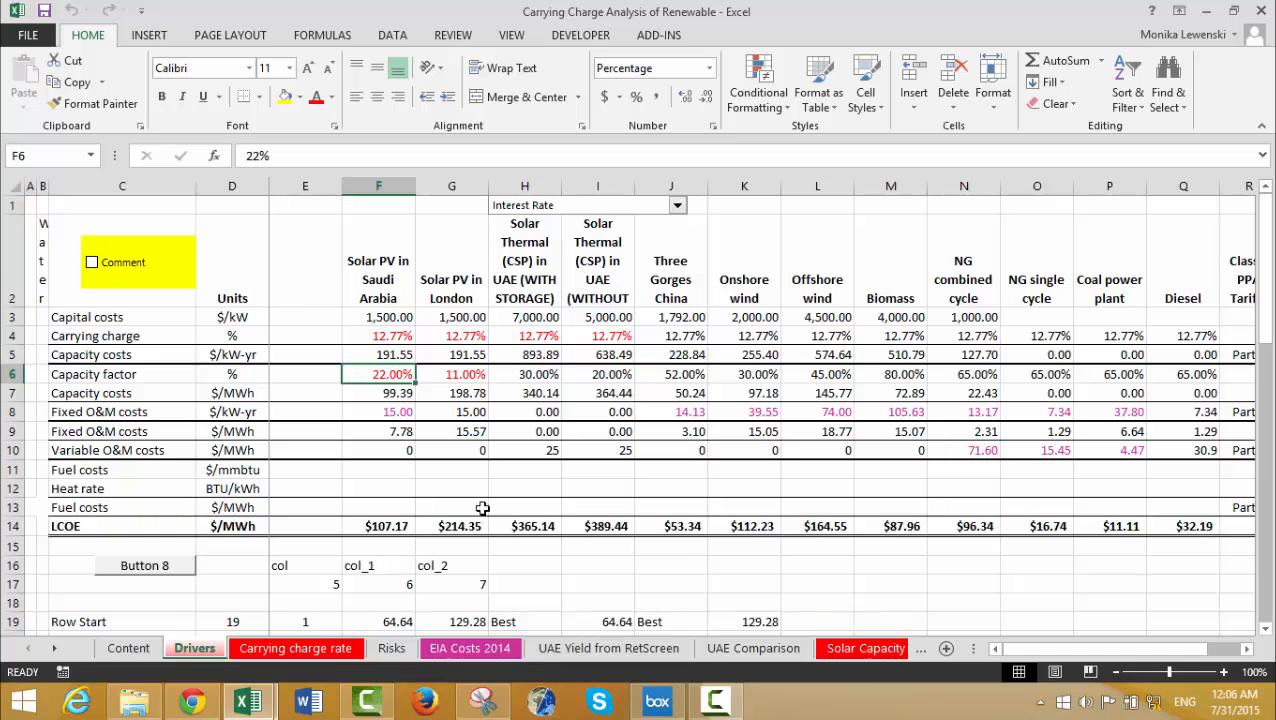
Look through the Solar PV in Saudi Arabia column on the Drivers sheet, down its cost rows and back to row 1.
{"action": "key", "text": "Down"}
{"action": "key", "text": "Down"}
{"action": "key", "text": "Down"}
{"action": "key", "text": "Down"}
{"action": "key", "text": "Down"}
{"action": "key", "text": "Down"}
{"action": "key", "text": "Down"}
{"action": "key", "text": "Down"}
{"action": "key", "text": "Down"}
{"action": "key", "text": "Down"}
{"action": "key", "text": "Down"}
{"action": "key", "text": "Down"}
{"action": "key", "text": "Down"}
{"action": "key", "text": "Down"}
{"action": "key", "text": "Down"}
{"action": "key", "text": "Down"}
{"action": "key", "text": "Down"}
{"action": "key", "text": "Down"}
{"action": "key", "text": "Down"}
{"action": "key", "text": "Down"}
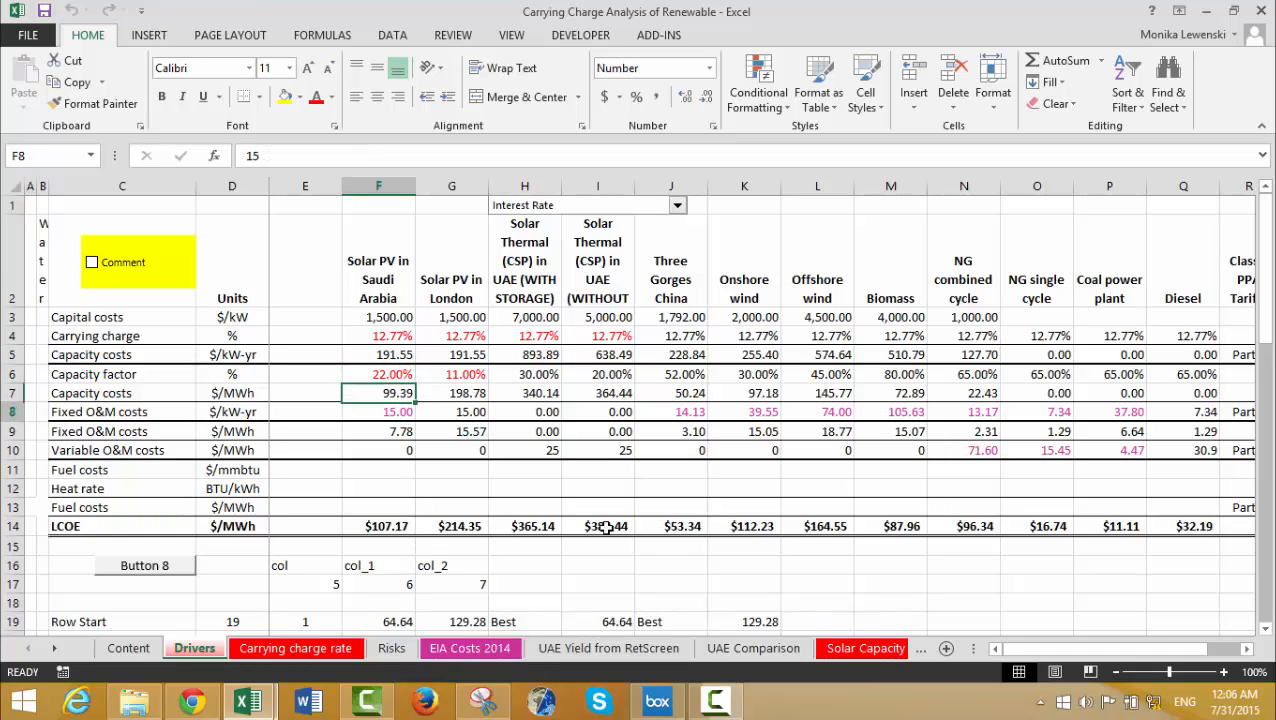
{"action": "key", "text": "Up"}
{"action": "key", "text": "Up"}
{"action": "key", "text": "Up"}
{"action": "key", "text": "Up"}
{"action": "key", "text": "Up"}
{"action": "key", "text": "Up"}
{"action": "key", "text": "Up"}
{"action": "key", "text": "Up"}
{"action": "key", "text": "Up"}
{"action": "key", "text": "Up"}
{"action": "key", "text": "Up"}
{"action": "key", "text": "Up"}
{"action": "key", "text": "Up"}
{"action": "key", "text": "Up"}
{"action": "key", "text": "Up"}
{"action": "key", "text": "Up"}
{"action": "key", "text": "Up"}
{"action": "key", "text": "Up"}
{"action": "key", "text": "Up"}
{"action": "key", "text": "Up"}
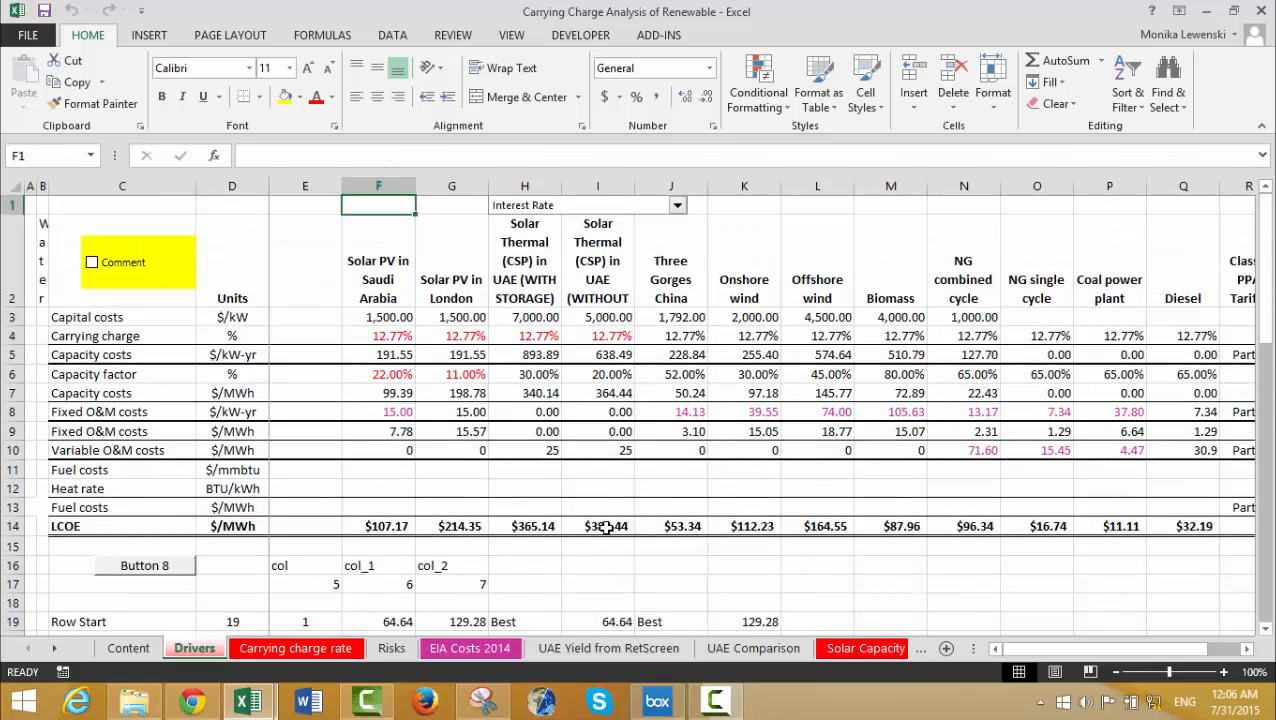
Examine the scenario results in rows 19 to 24 below the LCOE table on the Drivers sheet.
{"action": "key", "text": "Down"}
{"action": "key", "text": "Down"}
{"action": "key", "text": "Down"}
{"action": "key", "text": "Down"}
{"action": "key", "text": "Down"}
{"action": "key", "text": "Down"}
{"action": "key", "text": "Down"}
{"action": "key", "text": "Down"}
{"action": "key", "text": "Down"}
{"action": "key", "text": "Down"}
{"action": "key", "text": "Down"}
{"action": "key", "text": "Down"}
{"action": "key", "text": "Down"}
{"action": "key", "text": "Down"}
{"action": "key", "text": "Down"}
{"action": "key", "text": "Down"}
{"action": "key", "text": "Down"}
{"action": "key", "text": "Down"}
{"action": "key", "text": "Down"}
{"action": "key", "text": "Down"}
{"action": "key", "text": "Down"}
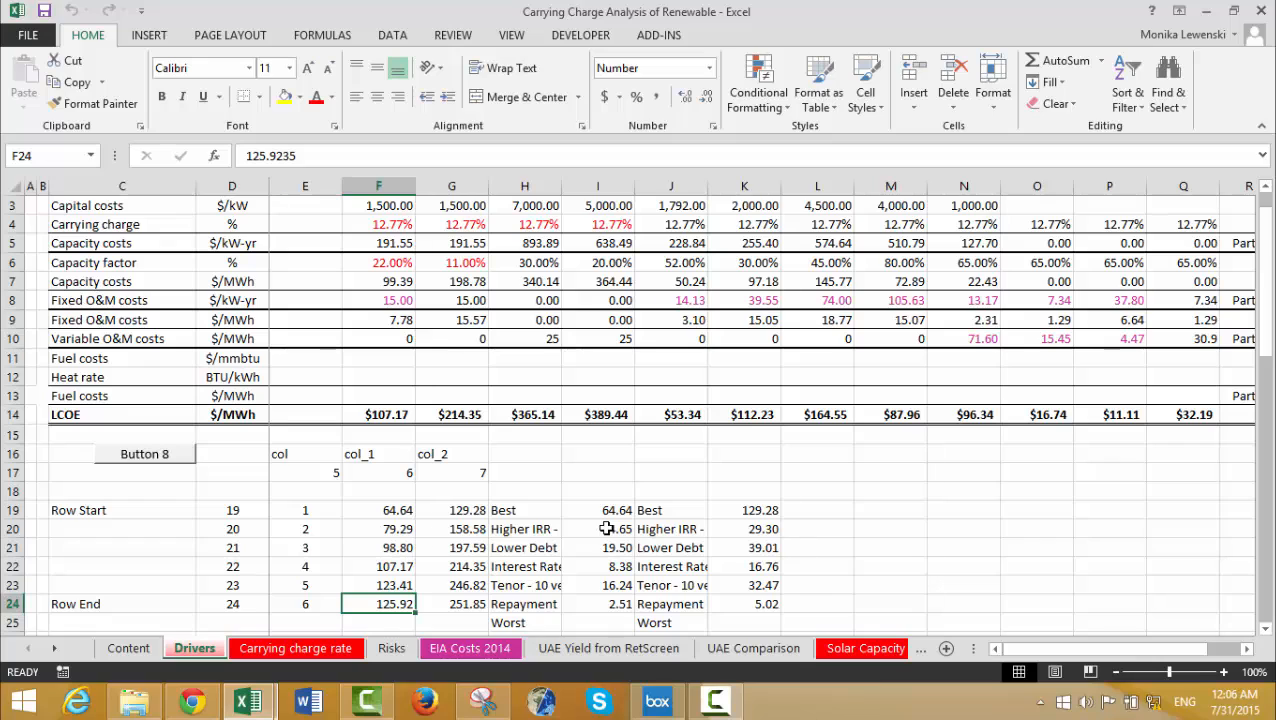
{"action": "left_click", "coordinate": [765, 488]}
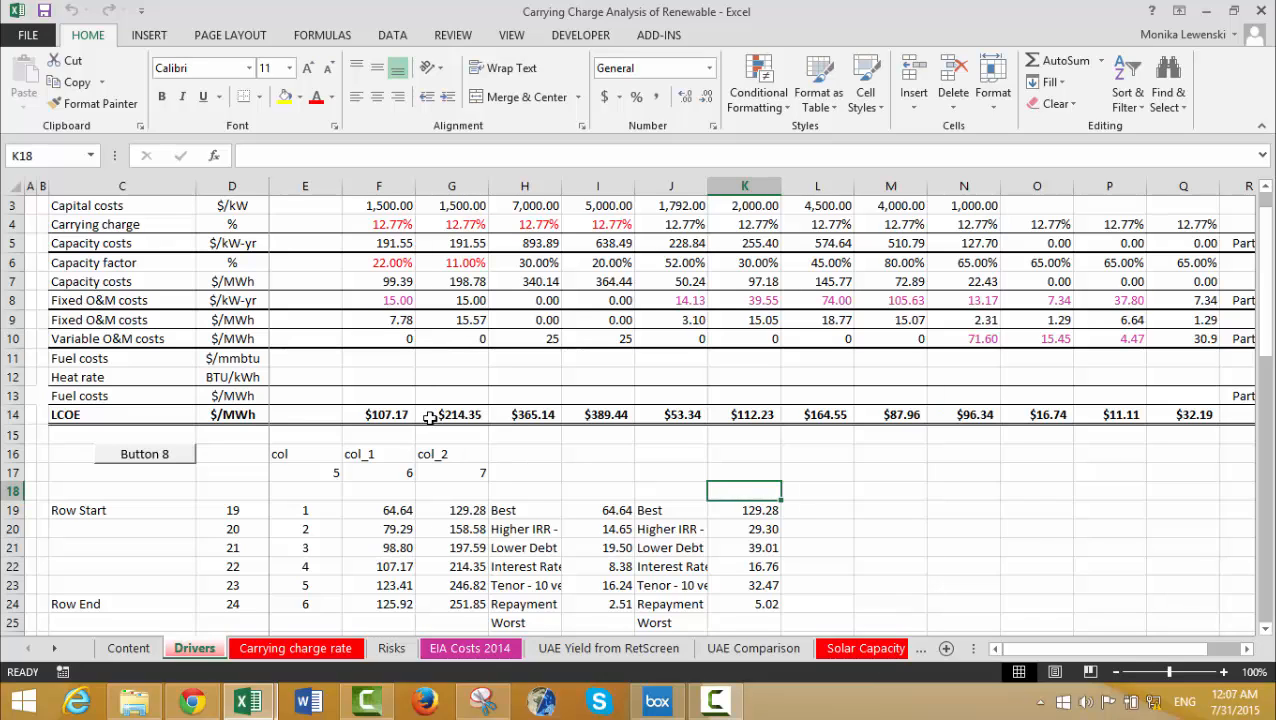
Go back up the Onshore wind column to row 1 and review the technology cost table.
{"action": "key", "text": "Up"}
{"action": "key", "text": "Up"}
{"action": "key", "text": "Up"}
{"action": "key", "text": "Up"}
{"action": "key", "text": "Up"}
{"action": "key", "text": "Up"}
{"action": "key", "text": "Up"}
{"action": "key", "text": "Up"}
{"action": "key", "text": "Up"}
{"action": "key", "text": "Up"}
{"action": "key", "text": "Up"}
{"action": "key", "text": "Up"}
{"action": "key", "text": "Up"}
{"action": "key", "text": "Up"}
{"action": "key", "text": "Up"}
{"action": "key", "text": "Up"}
{"action": "key", "text": "Up"}
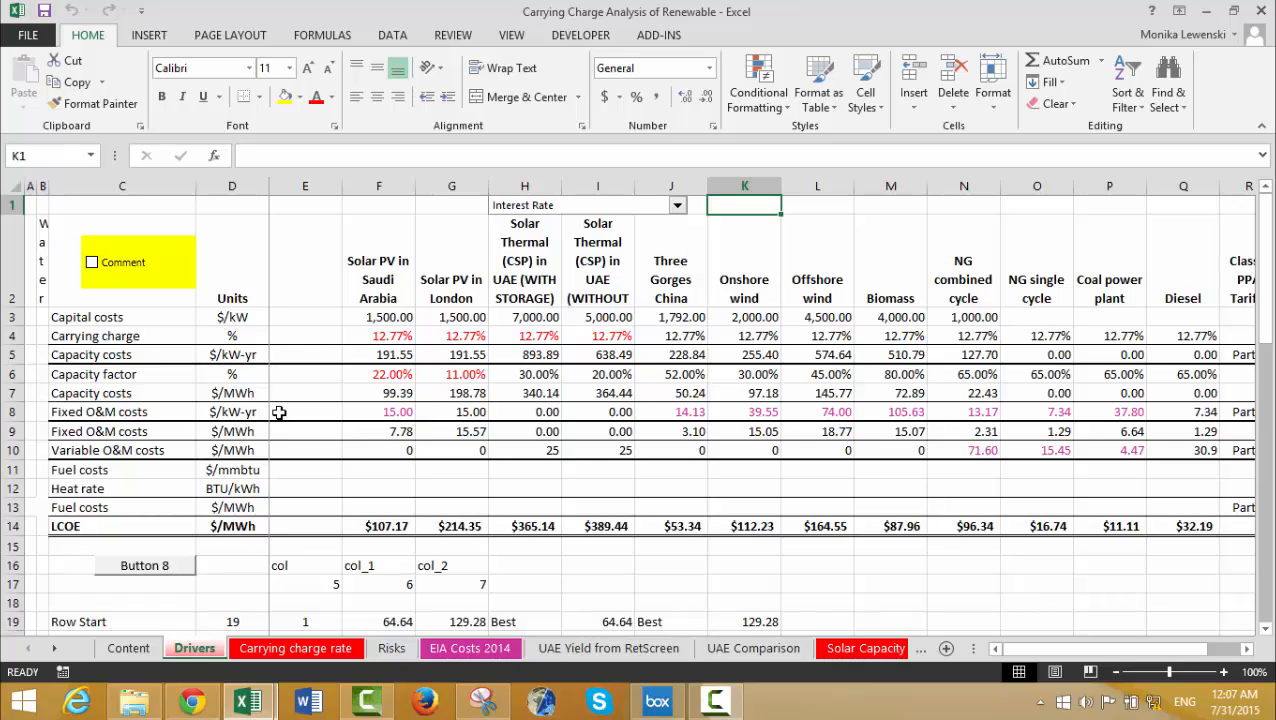
Examine the fixed O&M cost of Solar PV in Saudi Arabia and compare its capacity factor with neighbouring Solar PV in London.
{"action": "left_click", "coordinate": [361, 412]}
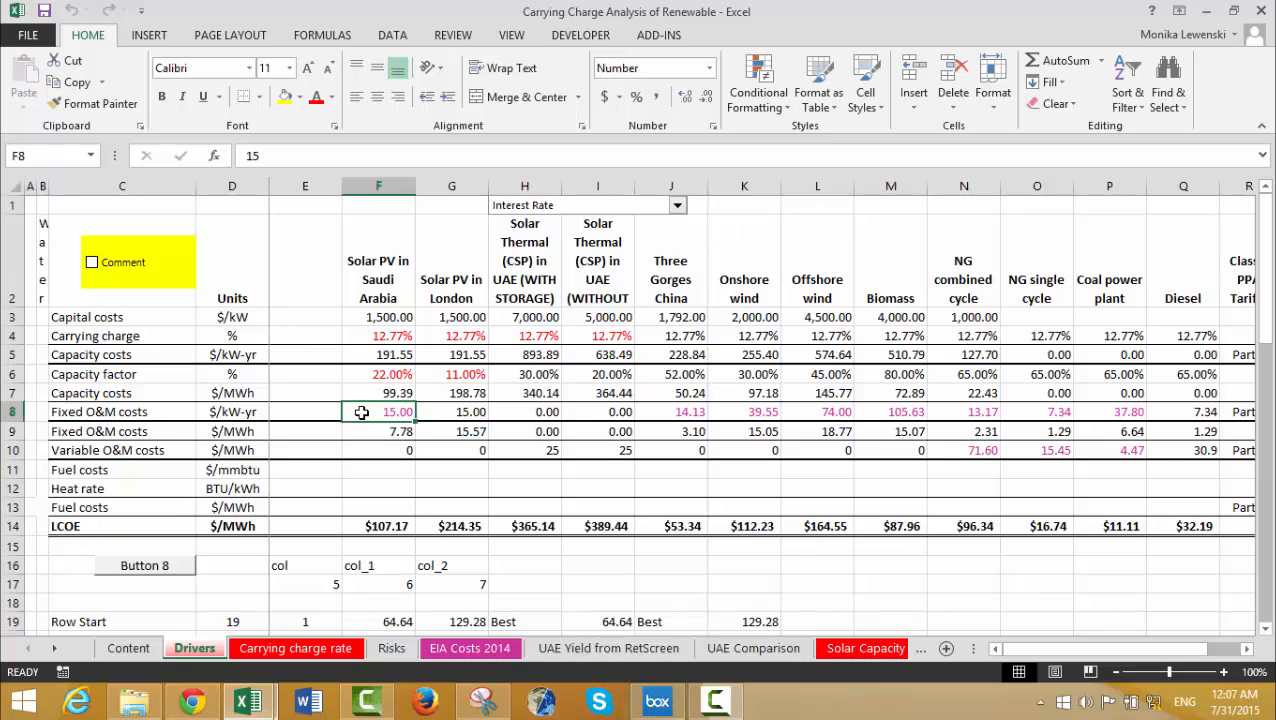
{"action": "key", "text": "Up"}
{"action": "key", "text": "Up"}
{"action": "key", "text": "Left"}
{"action": "key", "text": "Left"}
{"action": "key", "text": "Right"}
{"action": "key", "text": "Right"}
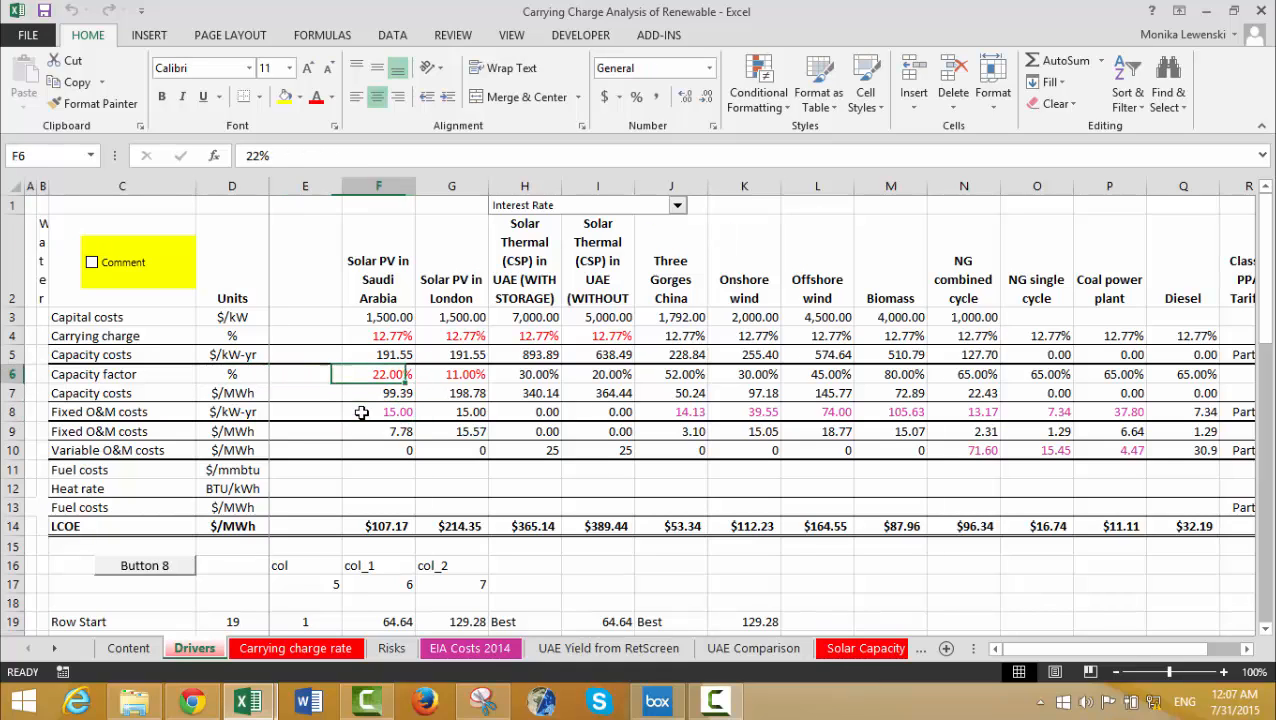
{"action": "key", "text": "Right"}
{"action": "key", "text": "Left"}
{"action": "key", "text": "Left"}
{"action": "key", "text": "Right"}
{"action": "key", "text": "Right"}
{"action": "key", "text": "Right"}
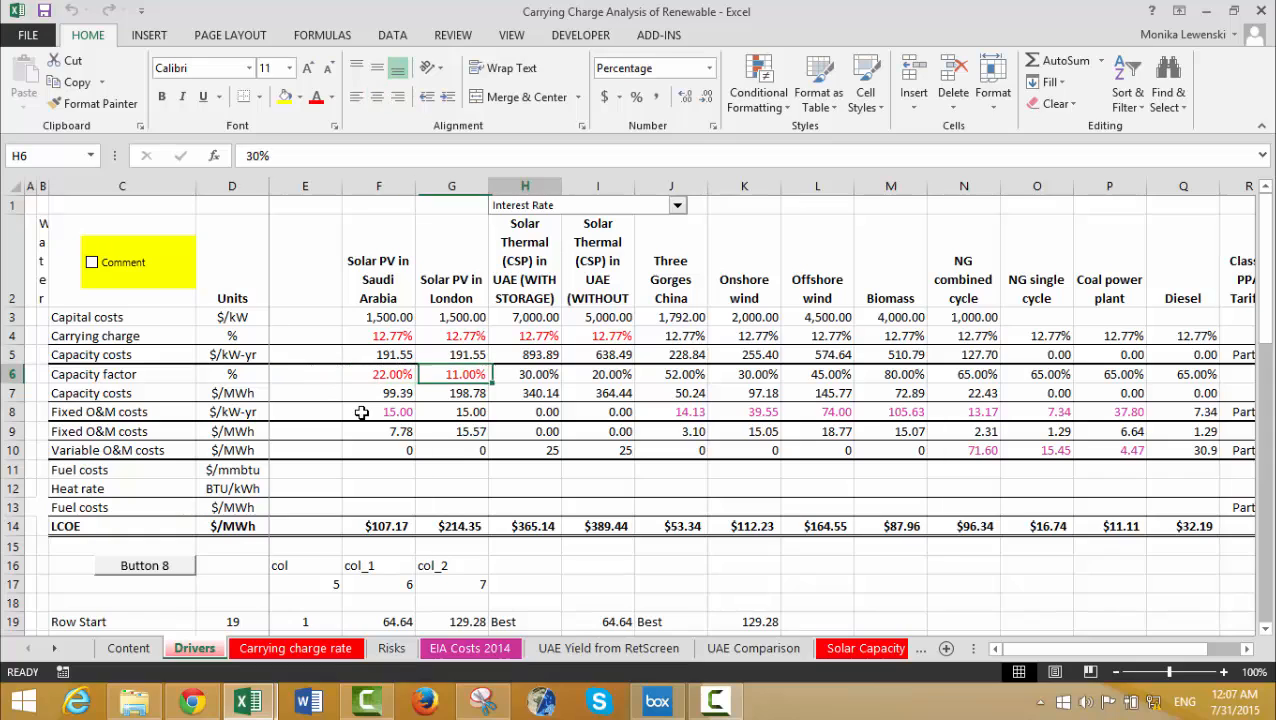
{"action": "key", "text": "Right"}
{"action": "key", "text": "Left"}
{"action": "key", "text": "Left"}
{"action": "key", "text": "Left"}
{"action": "key", "text": "Down"}
{"action": "key", "text": "Up"}
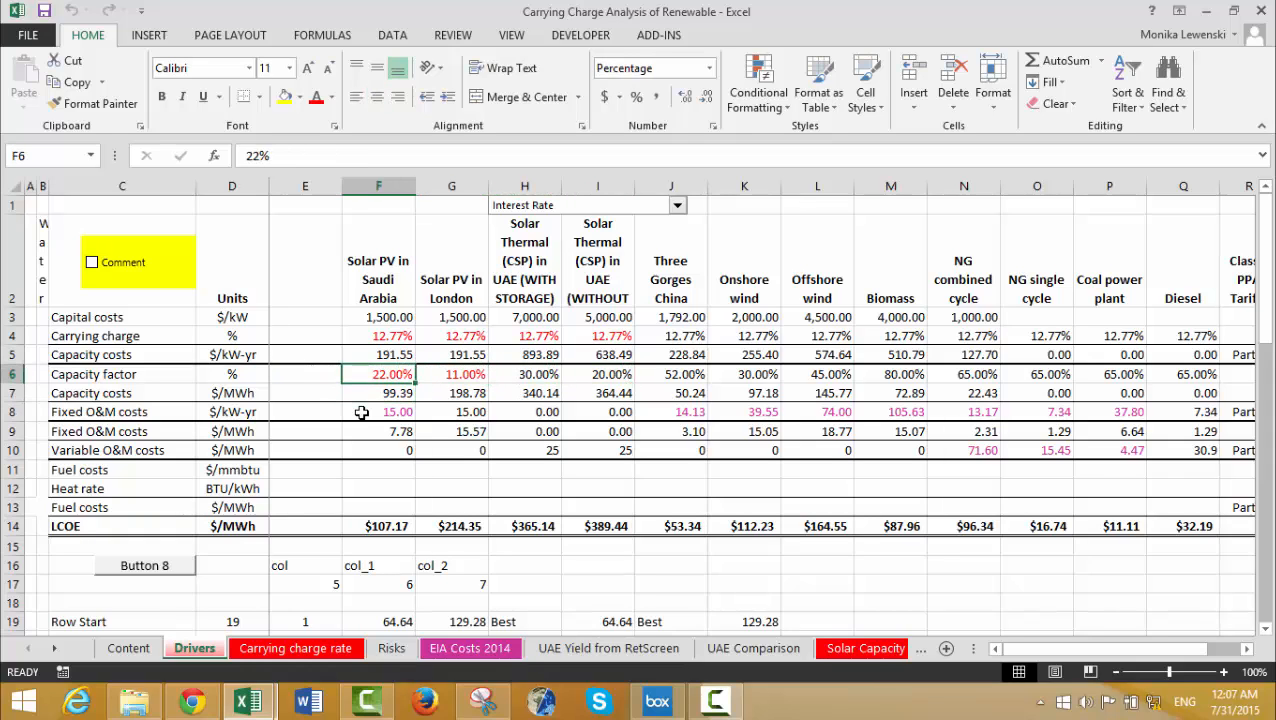
Trace the Solar PV in Saudi Arabia column from capital costs down past LCOE and back to its heading.
{"action": "key", "text": "Up"}
{"action": "key", "text": "Up"}
{"action": "key", "text": "Up"}
{"action": "key", "text": "Down"}
{"action": "key", "text": "Down"}
{"action": "key", "text": "Down"}
{"action": "key", "text": "Down"}
{"action": "key", "text": "Down"}
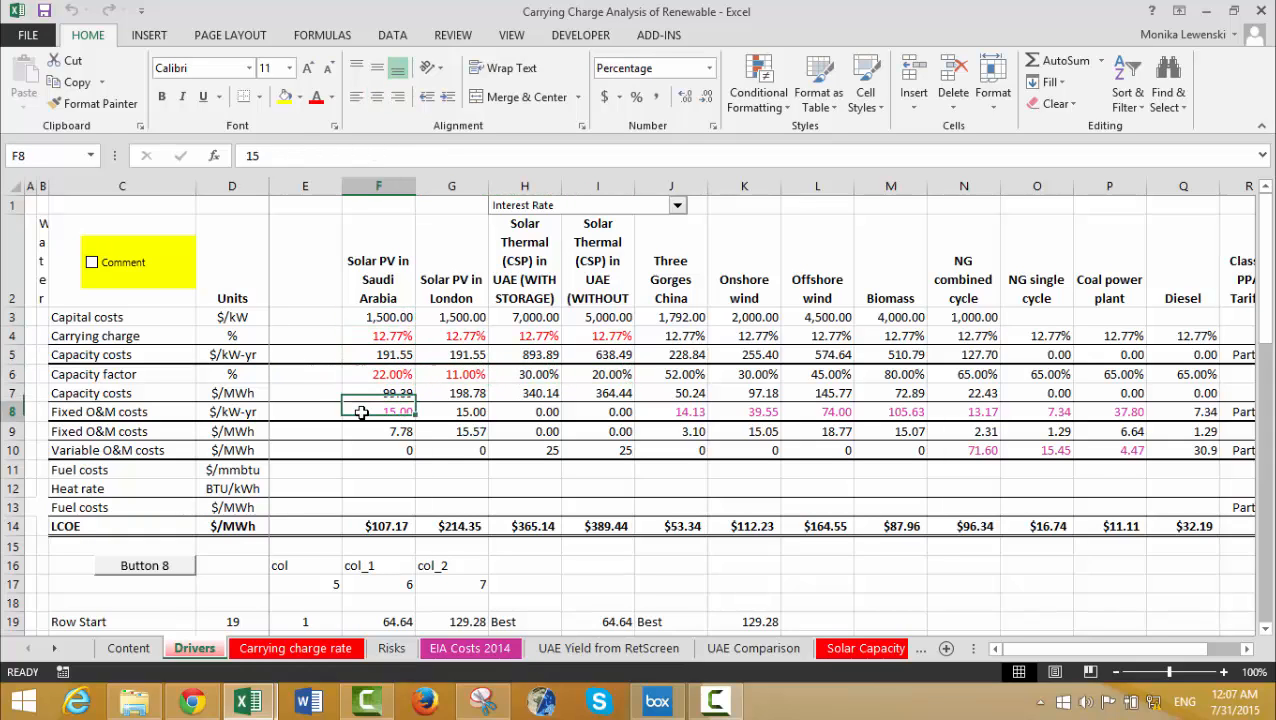
{"action": "key", "text": "Down"}
{"action": "key", "text": "Down"}
{"action": "key", "text": "Down"}
{"action": "key", "text": "Down"}
{"action": "key", "text": "Down"}
{"action": "key", "text": "Down"}
{"action": "key", "text": "Down"}
{"action": "key", "text": "Down"}
{"action": "key", "text": "Down"}
{"action": "key", "text": "Down"}
{"action": "key", "text": "Down"}
{"action": "key", "text": "Down"}
{"action": "key", "text": "Down"}
{"action": "key", "text": "Down"}
{"action": "key", "text": "Up"}
{"action": "key", "text": "Up"}
{"action": "key", "text": "Up"}
{"action": "key", "text": "Up"}
{"action": "key", "text": "Up"}
{"action": "key", "text": "Up"}
{"action": "key", "text": "Up"}
{"action": "key", "text": "Up"}
{"action": "key", "text": "Up"}
{"action": "key", "text": "Up"}
{"action": "key", "text": "Up"}
{"action": "key", "text": "Up"}
{"action": "key", "text": "Up"}
{"action": "key", "text": "Up"}
{"action": "key", "text": "Up"}
{"action": "key", "text": "Up"}
{"action": "key", "text": "Up"}
{"action": "key", "text": "Up"}
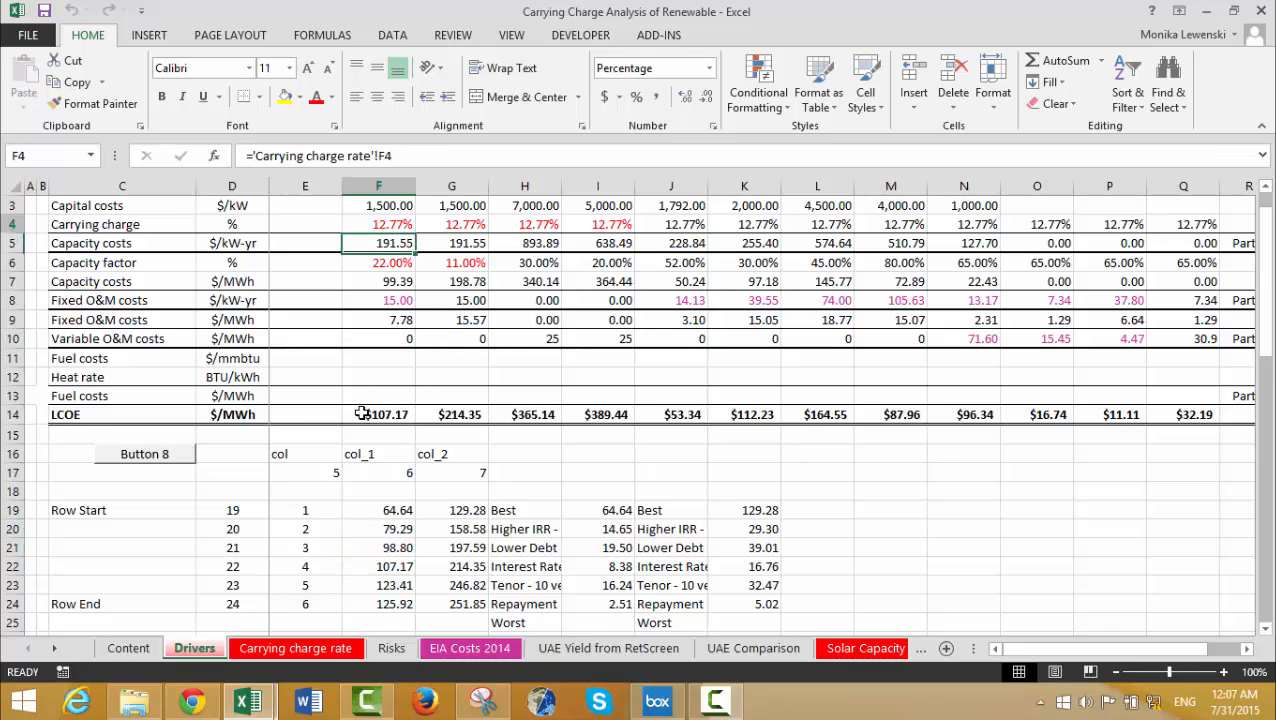
{"action": "key", "text": "Up"}
{"action": "key", "text": "Up"}
{"action": "key", "text": "Up"}
{"action": "key", "text": "Down"}
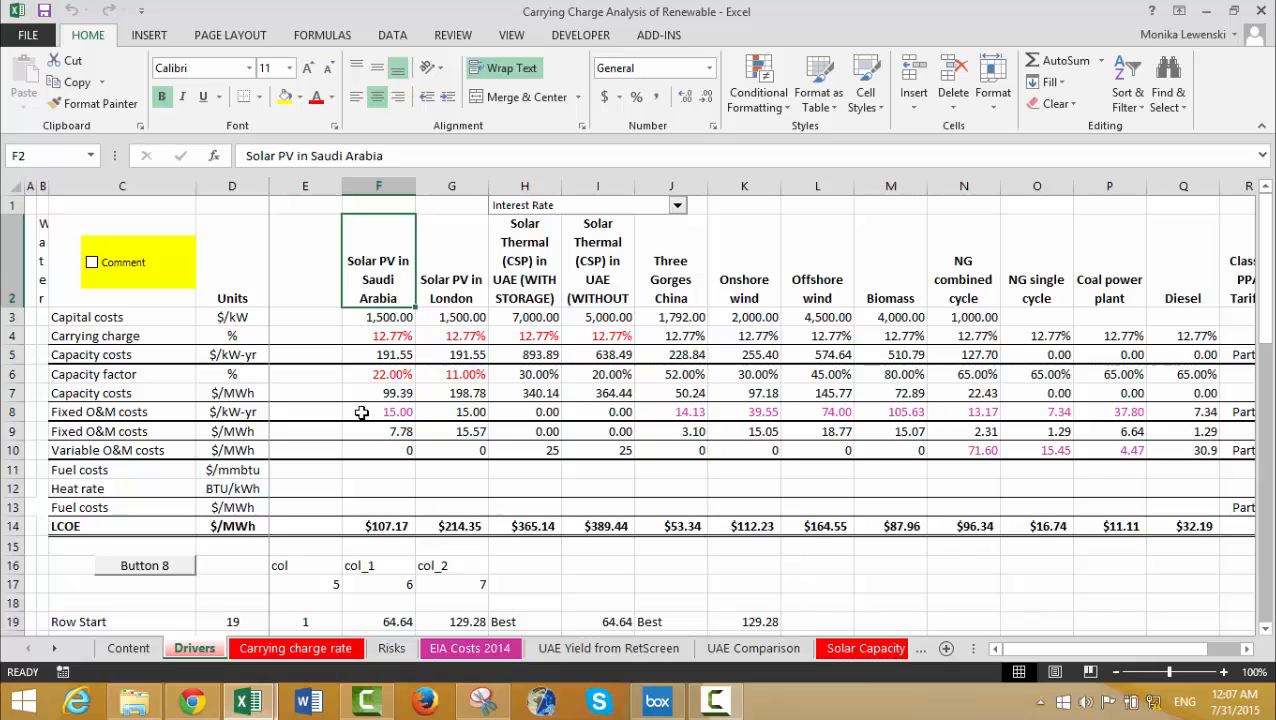
Inspect the capital costs, carrying charge, capacity costs and capacity factor cells for Solar PV in Saudi Arabia.
{"action": "key", "text": "Down"}
{"action": "key", "text": "Down"}
{"action": "key", "text": "Down"}
{"action": "key", "text": "Down"}
{"action": "key", "text": "Down"}
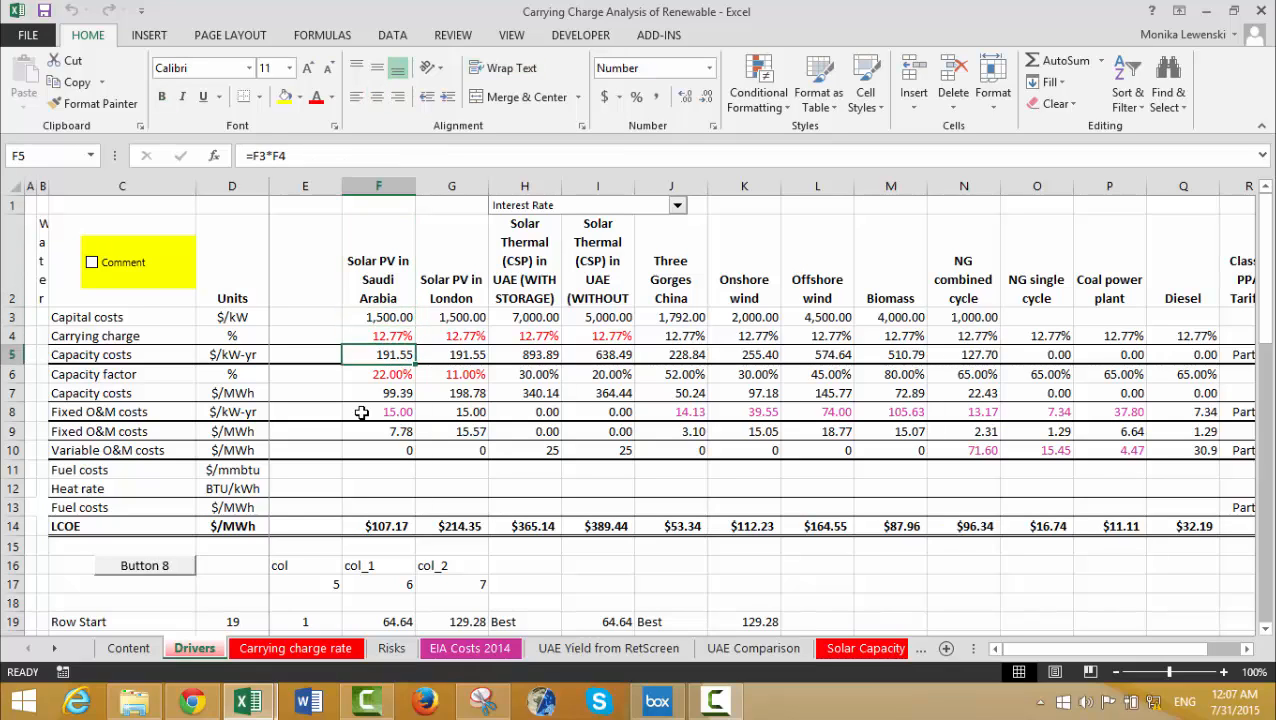
{"action": "key", "text": "Up"}
{"action": "key", "text": "Up"}
{"action": "key", "text": "Up"}
{"action": "key", "text": "Up"}
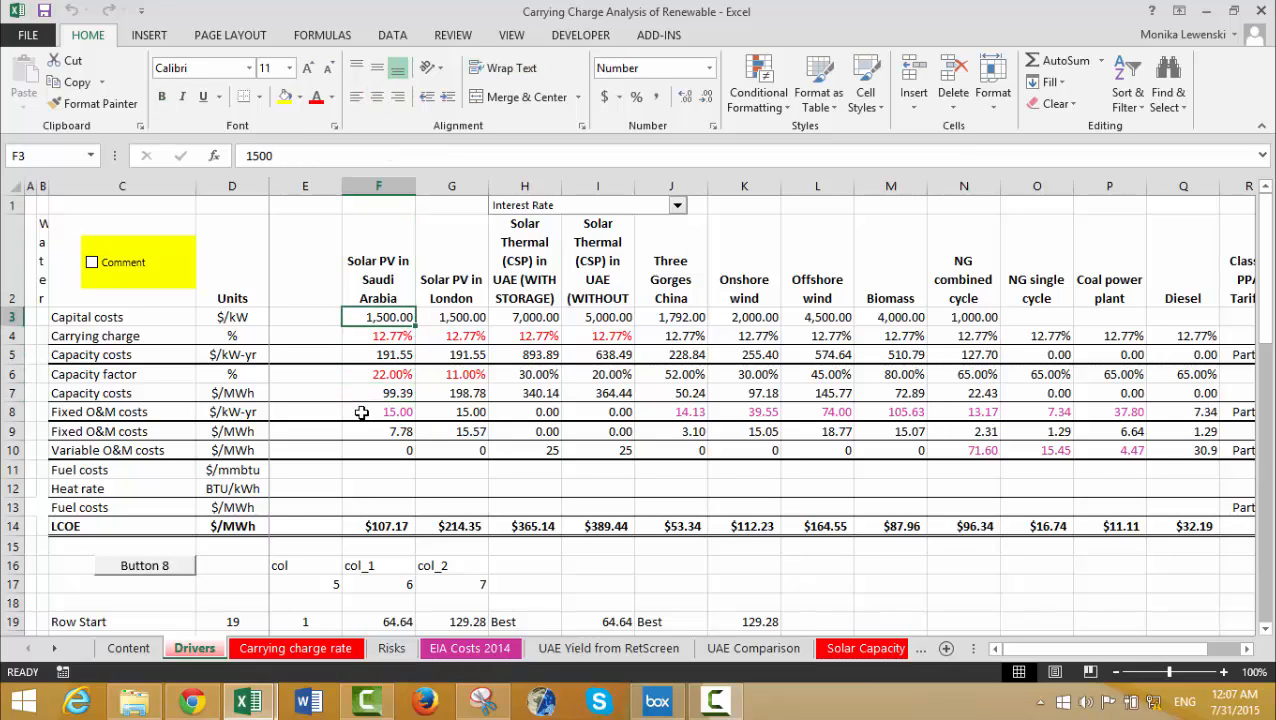
{"action": "key", "text": "Down"}
{"action": "key", "text": "Down"}
{"action": "key", "text": "Down"}
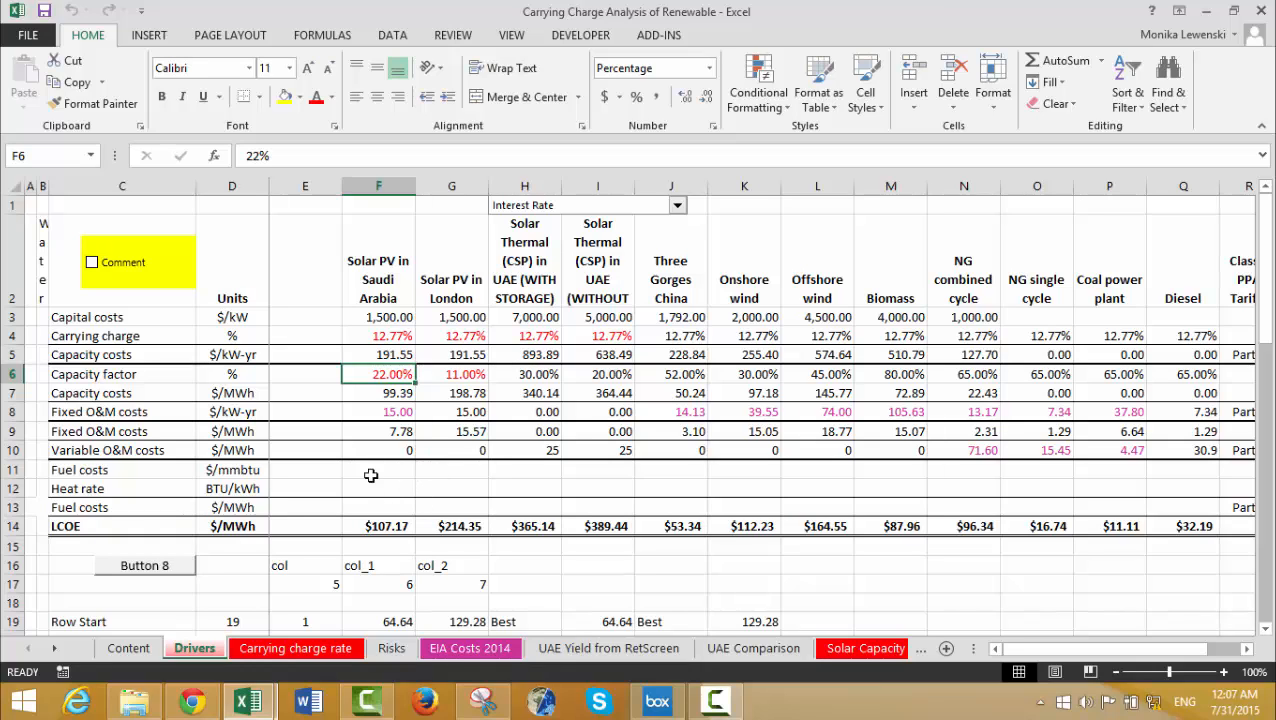
{"action": "key", "text": "Up"}
{"action": "key", "text": "Up"}
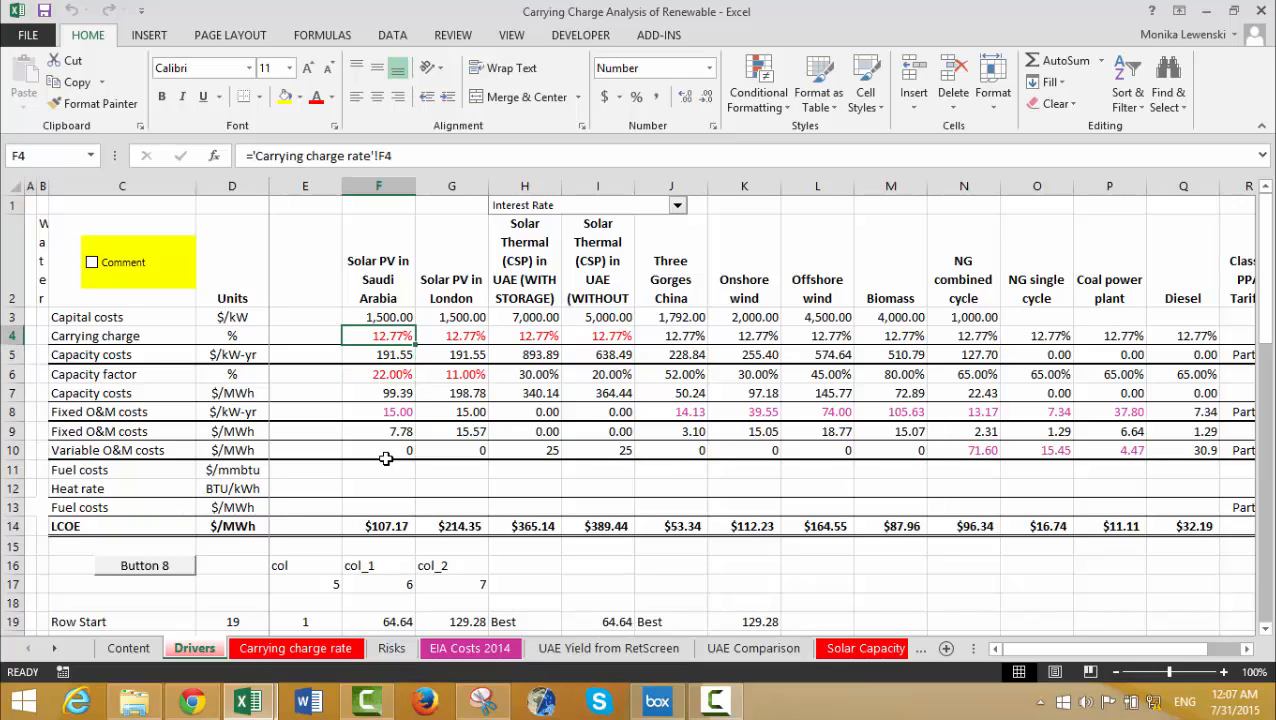
{"action": "key", "text": "Up"}
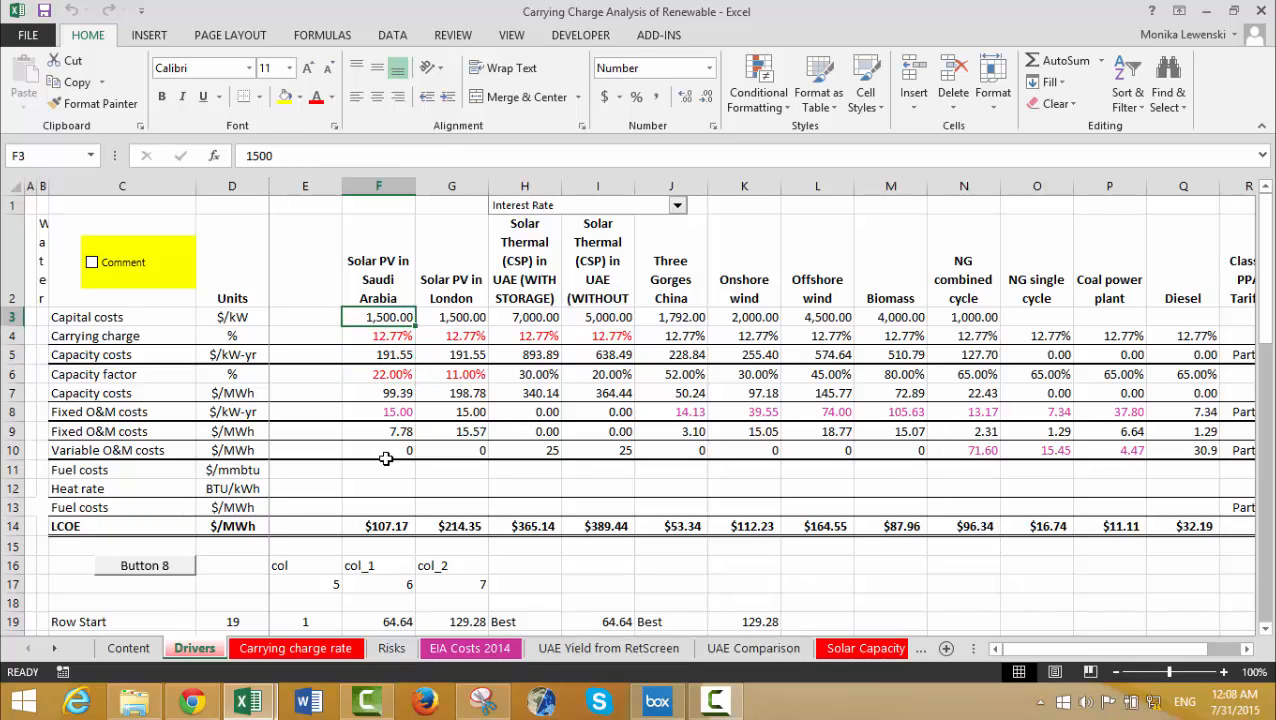
Trace the Solar PV in Saudi Arabia column from capital costs through the capacity factor down to fixed O&M costs per kW-yr.
{"action": "key", "text": "Left"}
{"action": "key", "text": "Left"}
{"action": "key", "text": "Right"}
{"action": "key", "text": "Right"}
{"action": "key", "text": "Down"}
{"action": "key", "text": "Down"}
{"action": "key", "text": "Down"}
{"action": "key", "text": "Down"}
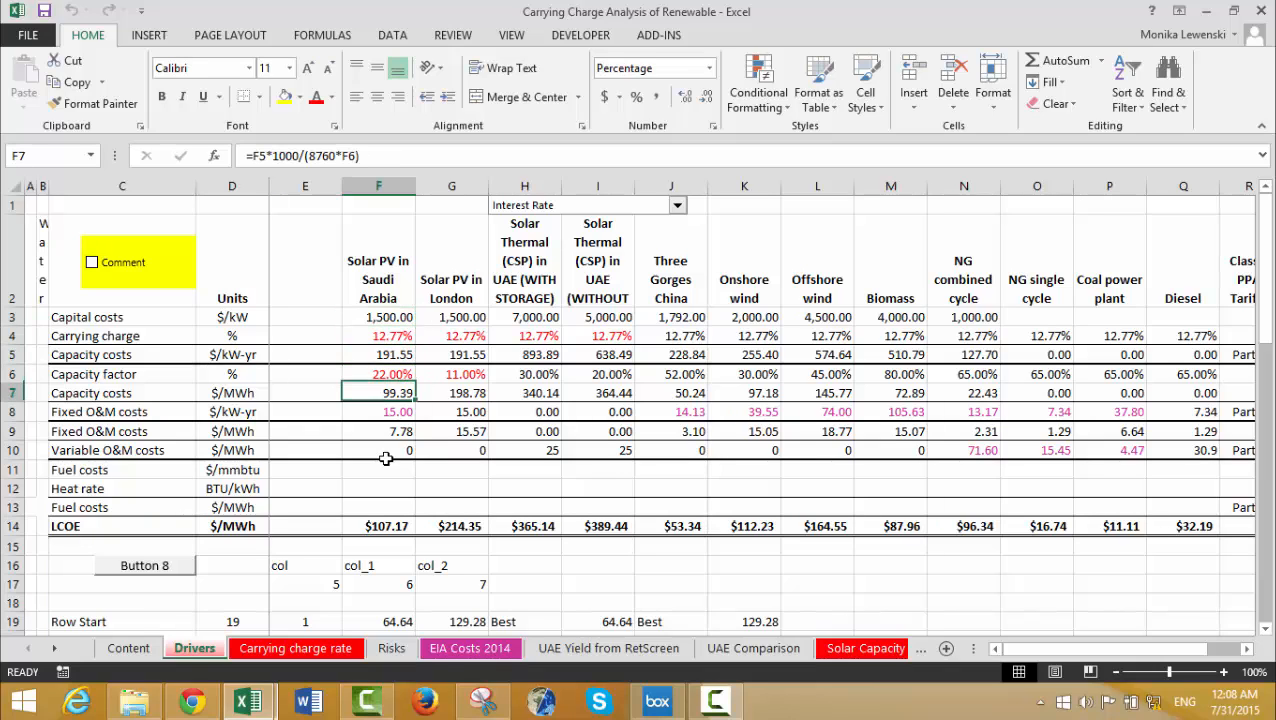
{"action": "key", "text": "Up"}
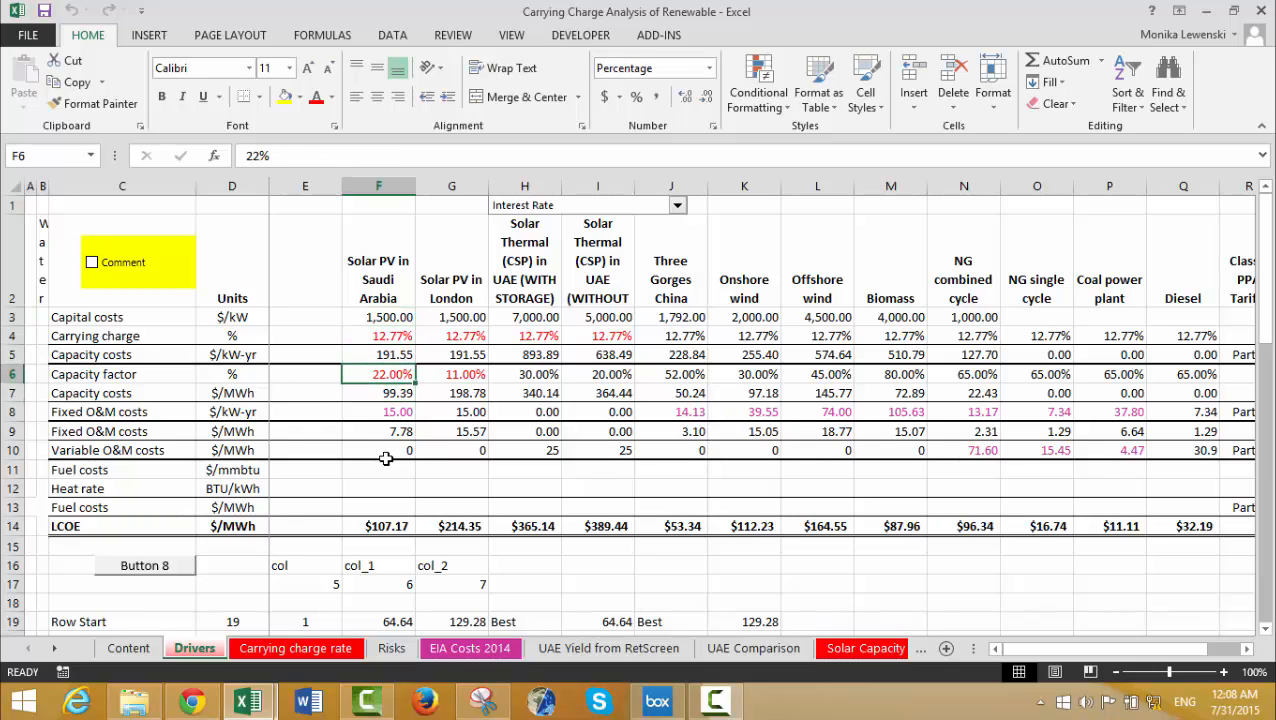
{"action": "key", "text": "Down"}
{"action": "key", "text": "Down"}
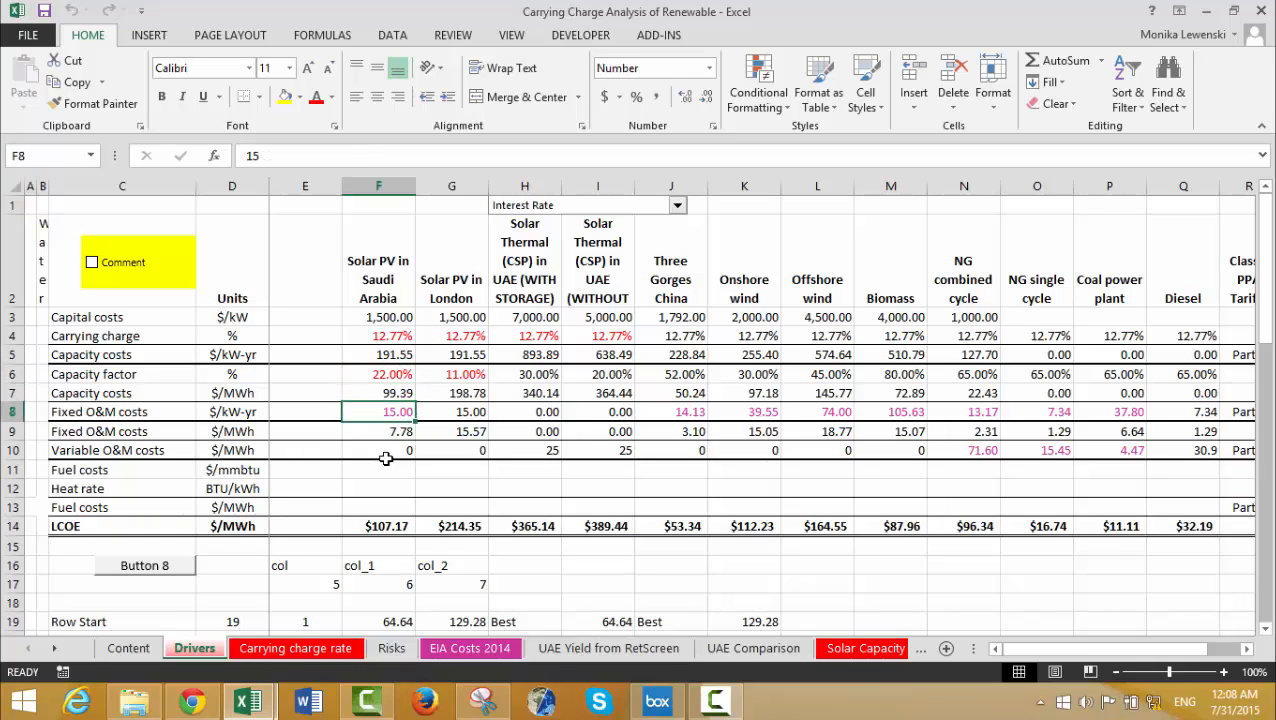
Examine the fixed O&M costs in $/kW-yr and $/MWh for Solar PV in Saudi Arabia alongside Solar PV in London.
{"action": "key", "text": "Up"}
{"action": "key", "text": "Down"}
{"action": "key", "text": "Right"}
{"action": "key", "text": "Left"}
{"action": "key", "text": "Down"}
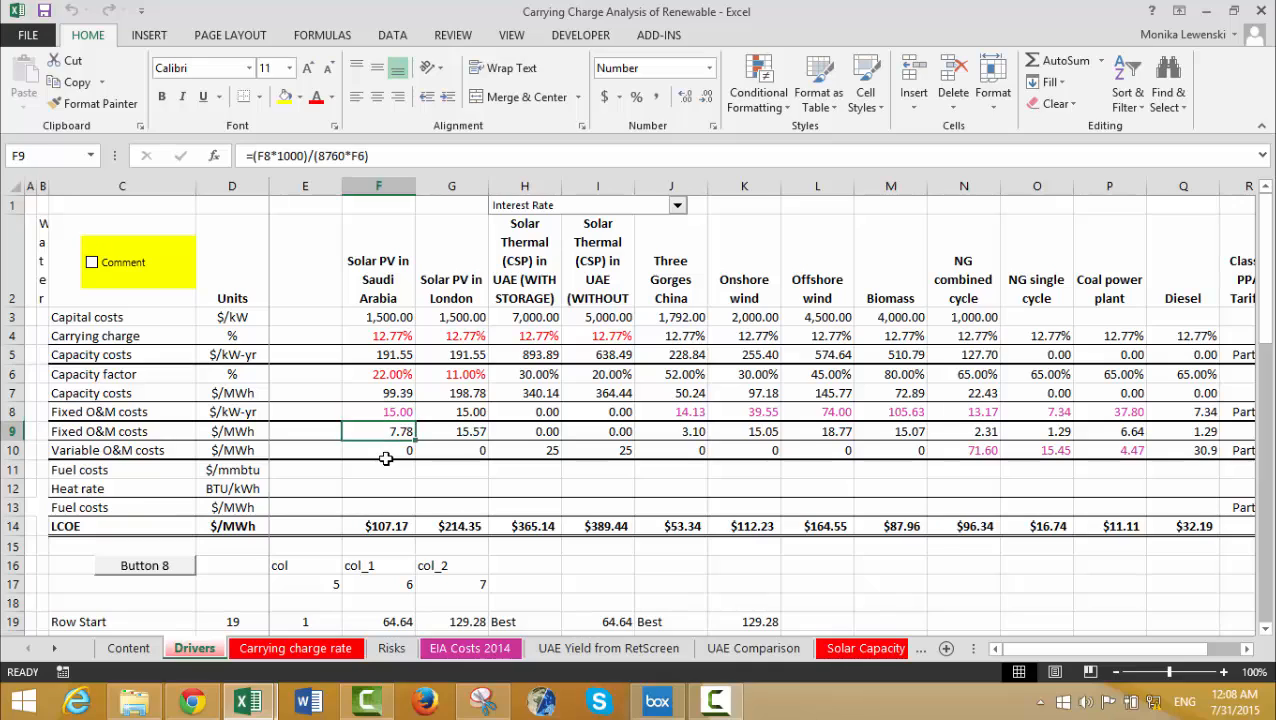
{"action": "key", "text": "Right"}
{"action": "key", "text": "Left"}
{"action": "key", "text": "Left"}
{"action": "key", "text": "Left"}
{"action": "key", "text": "Right"}
{"action": "key", "text": "Right"}
{"action": "key", "text": "Right"}
{"action": "key", "text": "Left"}
Return to the capital costs of Solar PV in Saudi Arabia and check its capacity costs row in $/kW-yr.
{"action": "key", "text": "Up"}
{"action": "key", "text": "Up"}
{"action": "key", "text": "Up"}
{"action": "key", "text": "Up"}
{"action": "key", "text": "Up"}
{"action": "key", "text": "Up"}
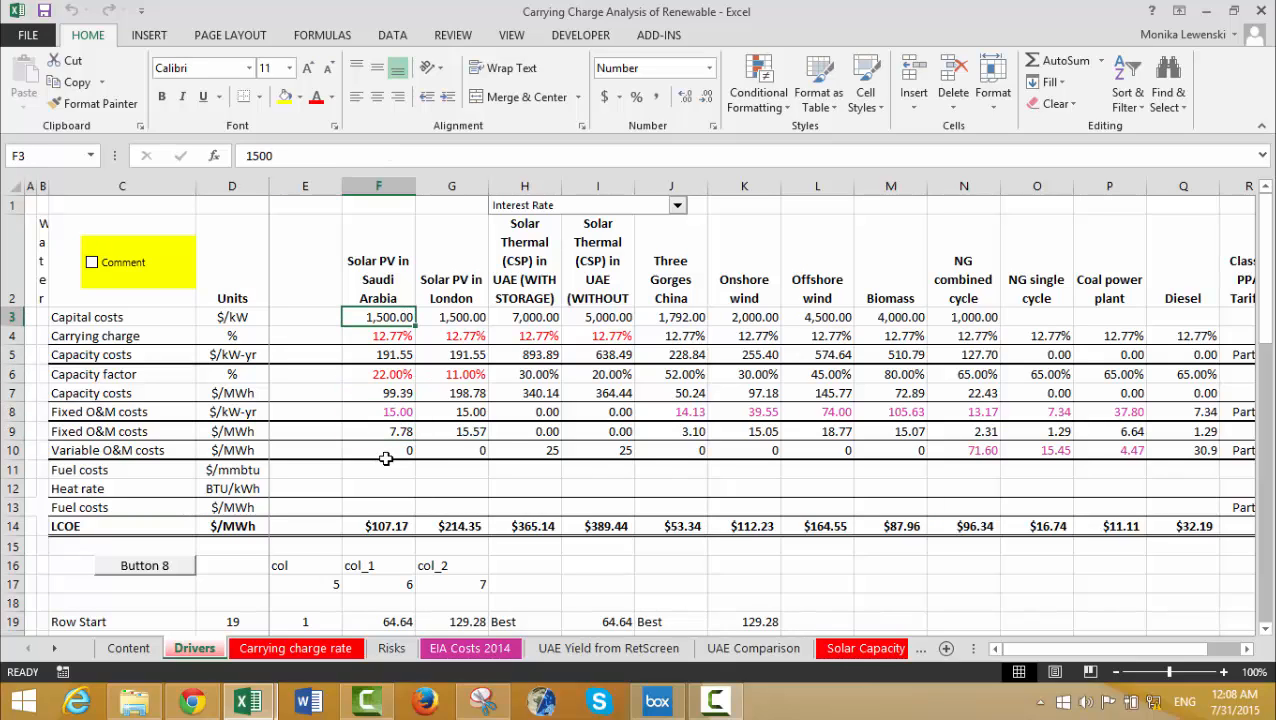
{"action": "key", "text": "Down"}
{"action": "key", "text": "Down"}
{"action": "key", "text": "Left"}
{"action": "key", "text": "Left"}
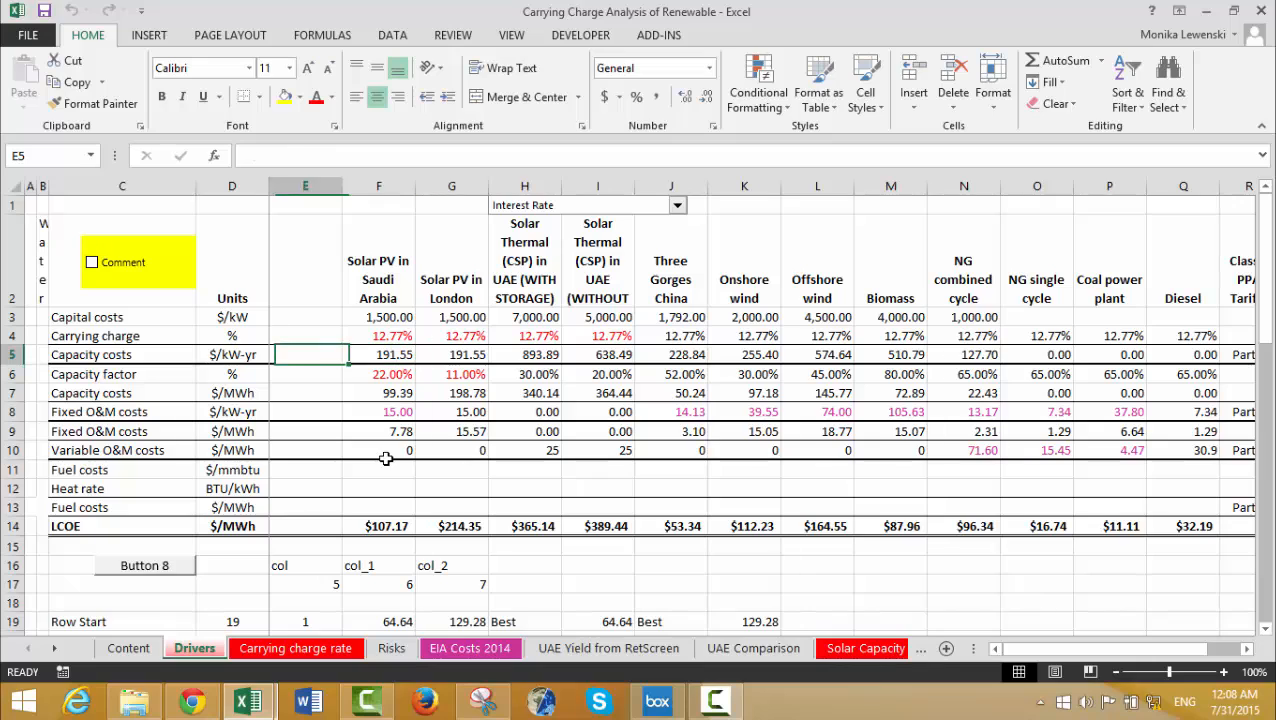
{"action": "key", "text": "Right"}
{"action": "key", "text": "Right"}
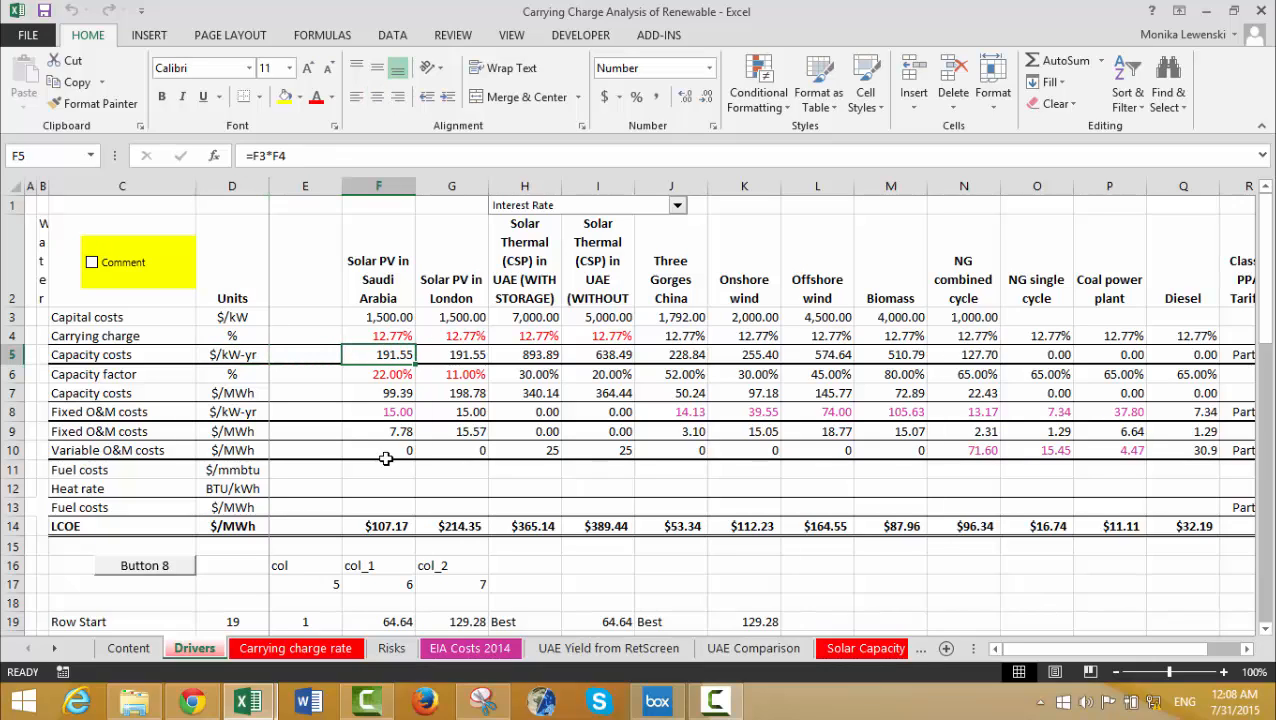
Inspect the capacity costs formula in F5 and the capital costs and carrying charge cells it references, without changing it.
{"action": "key", "text": "Up"}
{"action": "key", "text": "Up"}
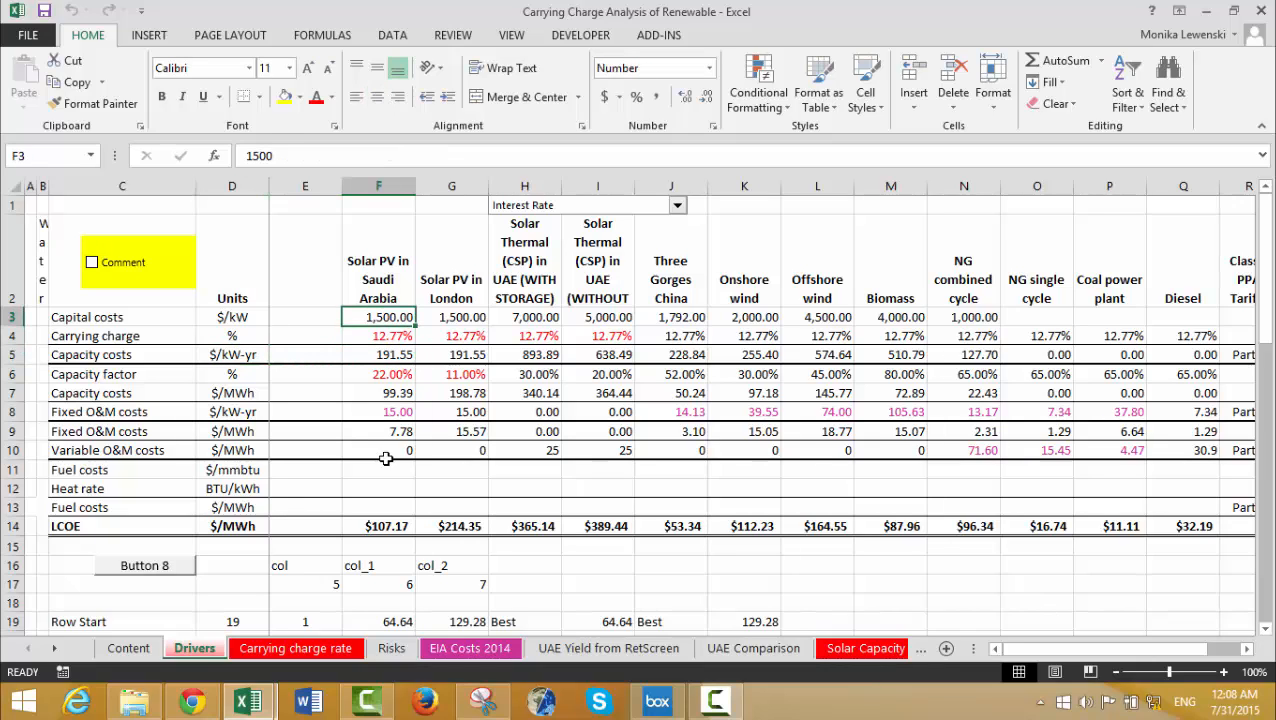
{"action": "key", "text": "Down"}
{"action": "key", "text": "Down"}
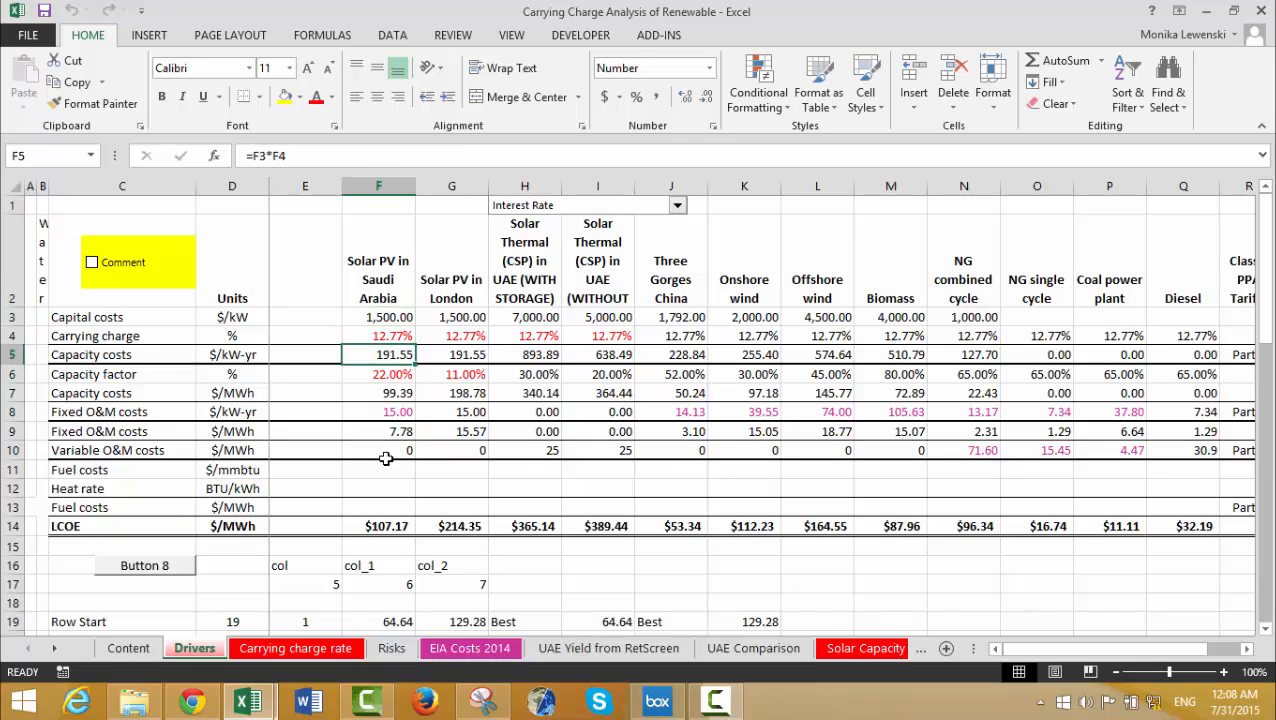
{"action": "key", "text": "F2"}
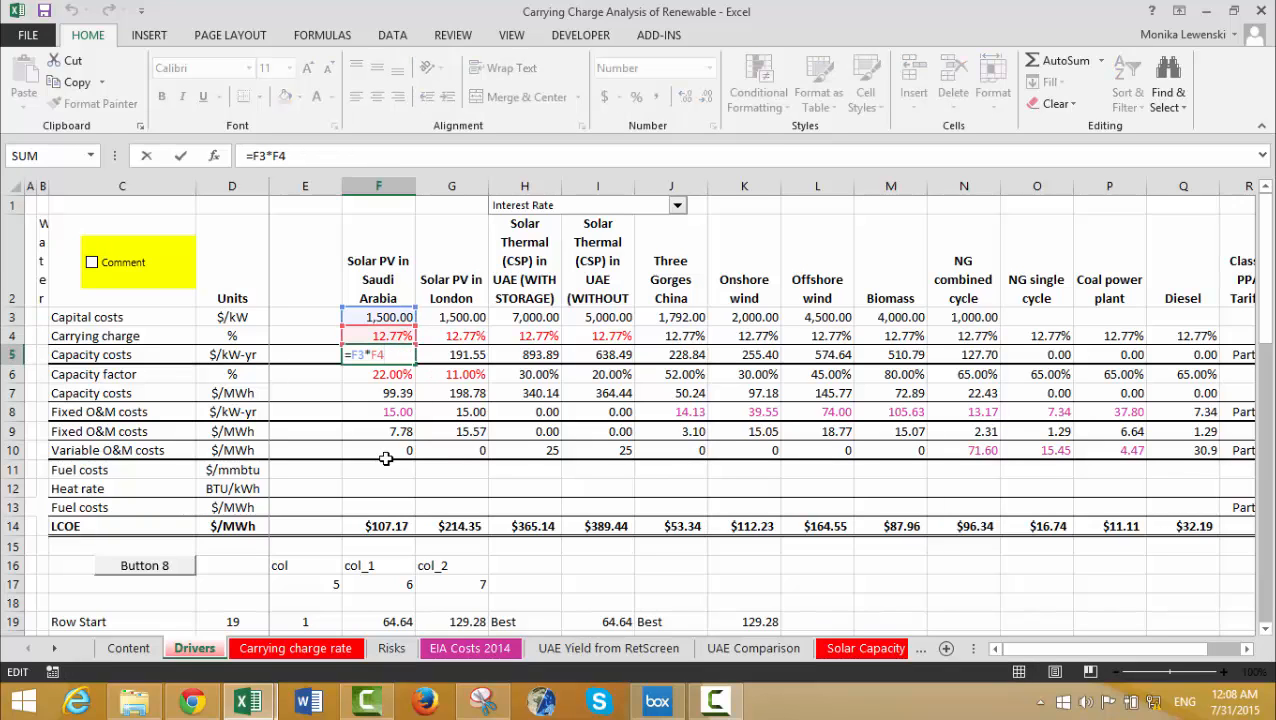
{"action": "key", "text": "Escape"}
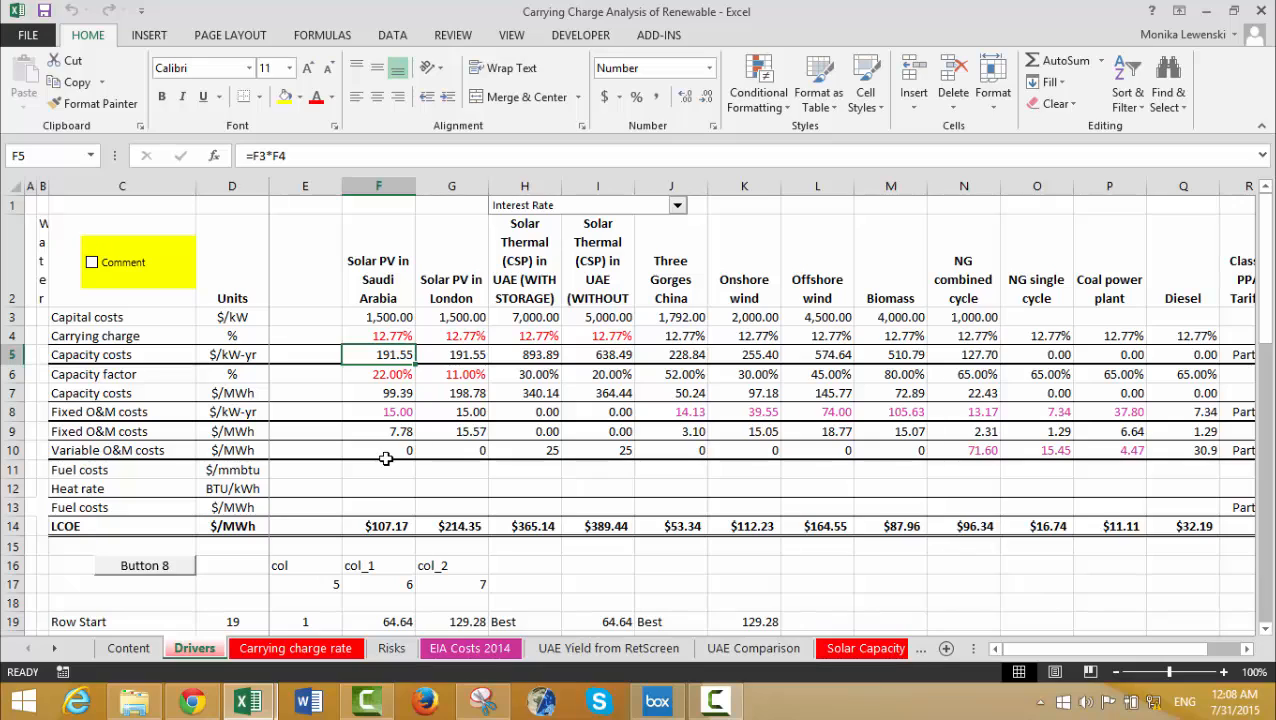
Inspect the formula in F7 that converts capacity costs to $/MWh using the capacity factor, leaving it unchanged.
{"action": "key", "text": "Down"}
{"action": "key", "text": "Down"}
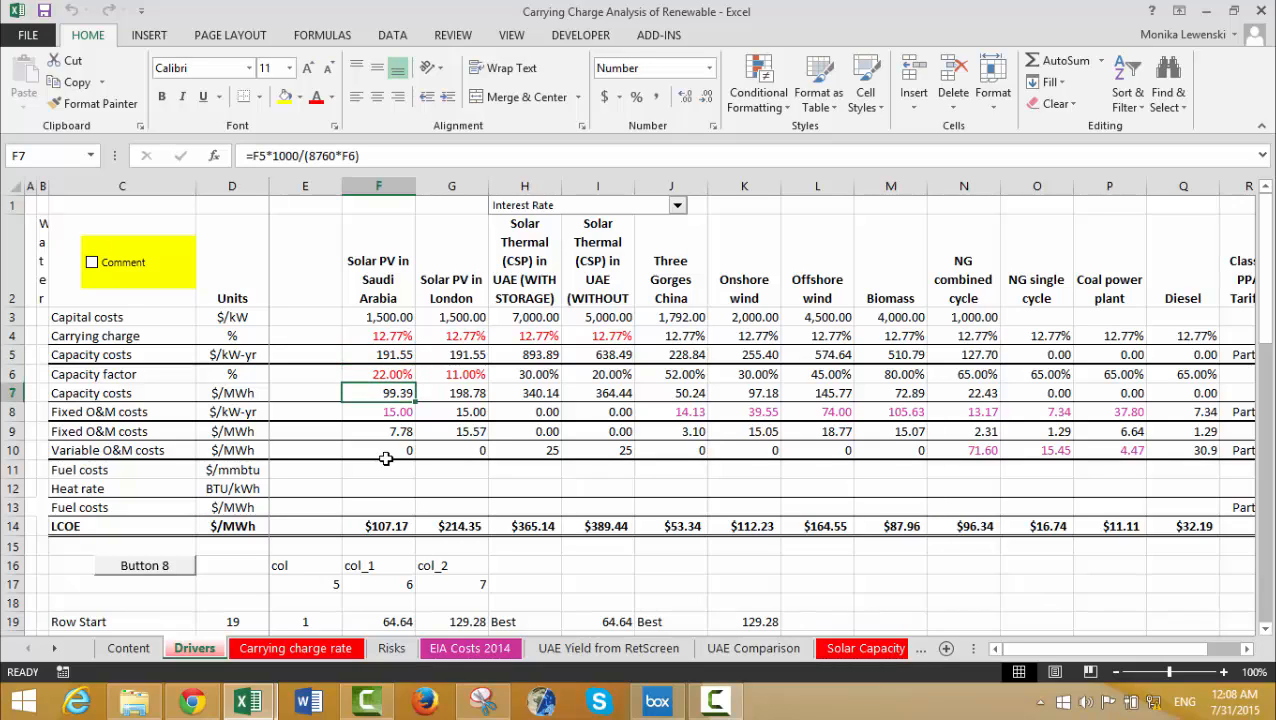
{"action": "key", "text": "F2"}
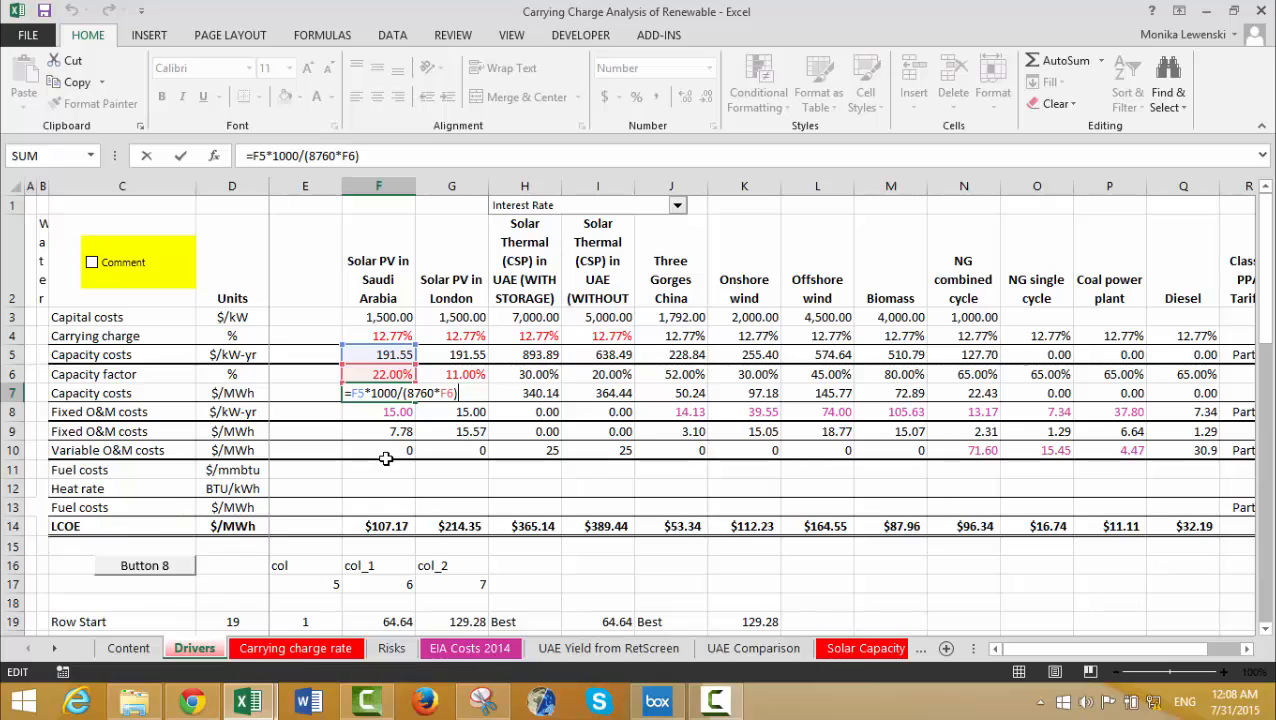
{"action": "key", "text": "Return"}
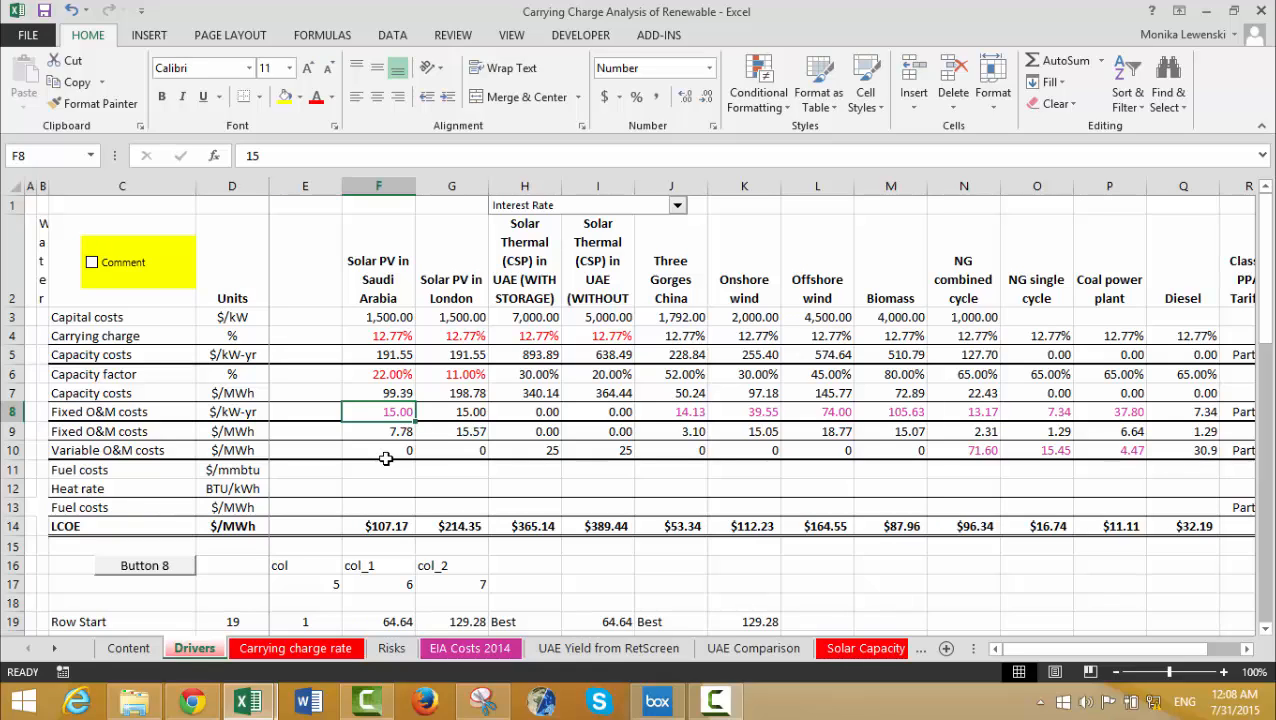
Examine the fixed O&M costs per MWh formula for Solar PV in Saudi Arabia together with the capacity factor it uses.
{"action": "key", "text": "Down"}
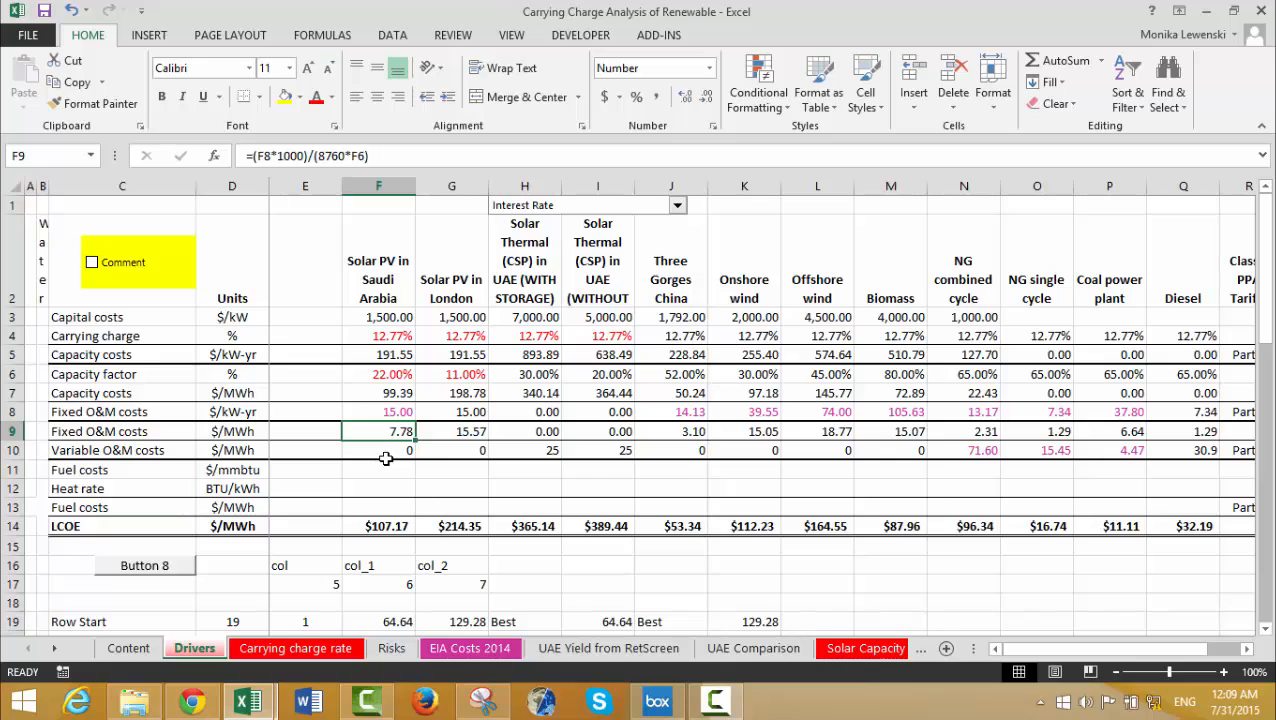
{"action": "key", "text": "Up"}
{"action": "key", "text": "Up"}
{"action": "key", "text": "Up"}
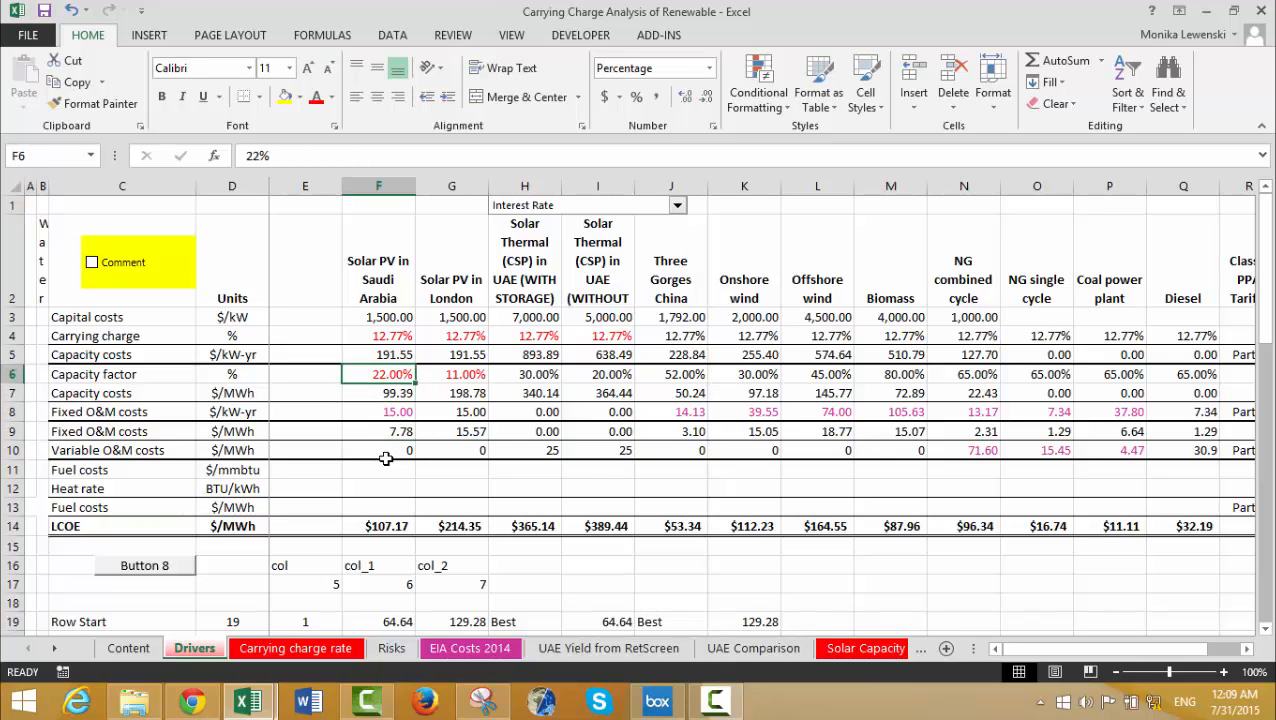
{"action": "key", "text": "Down"}
{"action": "key", "text": "Down"}
{"action": "key", "text": "Down"}
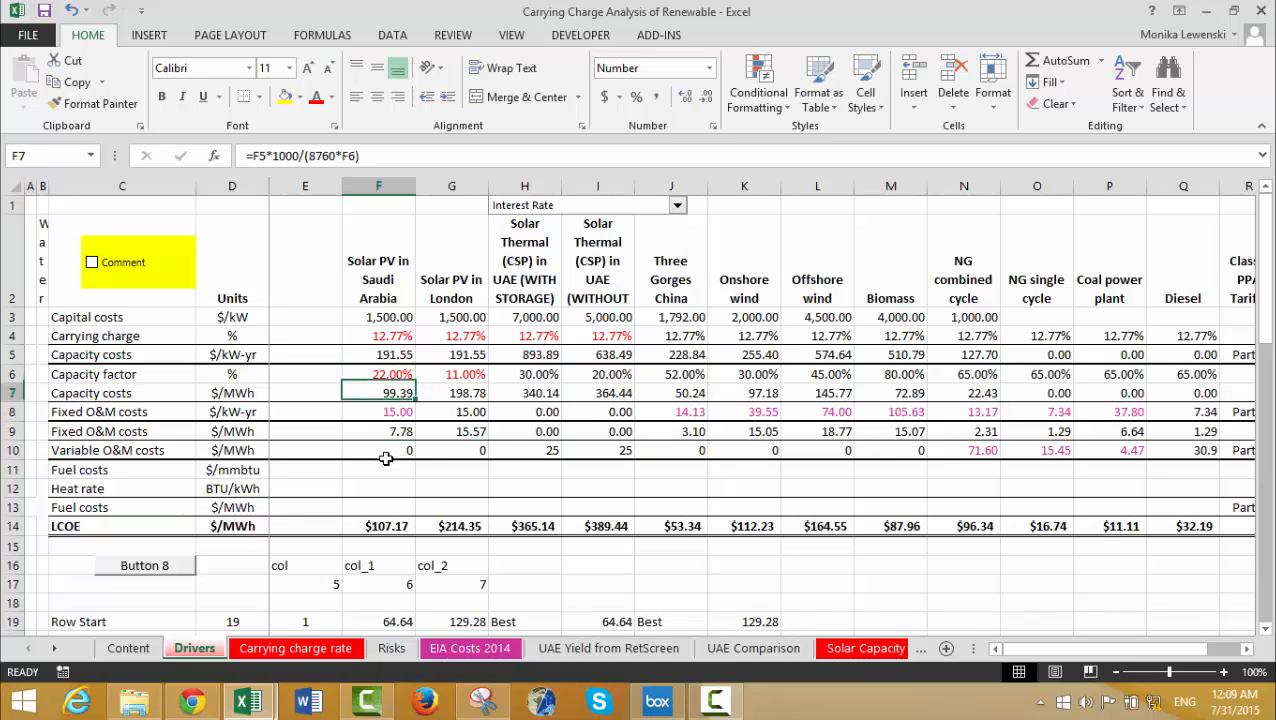
{"action": "key", "text": "Up"}
{"action": "key", "text": "Up"}
{"action": "key", "text": "Up"}
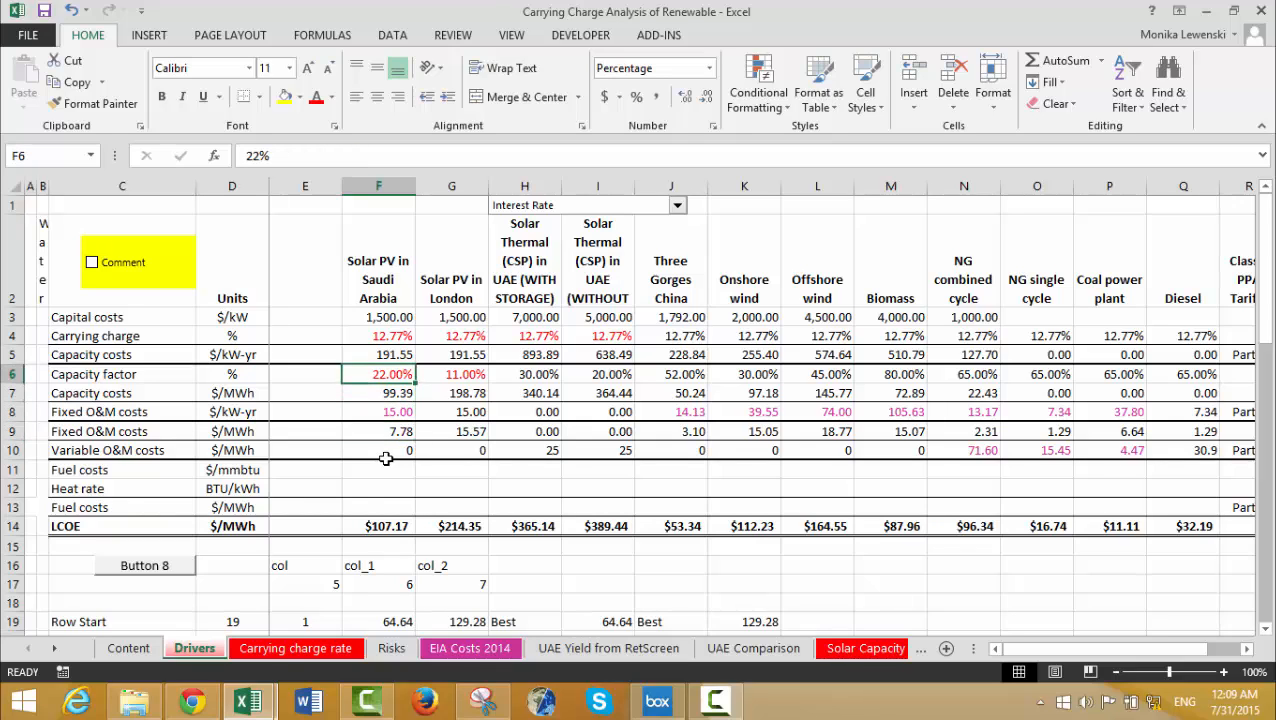
Compare the capacity factors of Solar PV in London and Saudi Arabia.
{"action": "key", "text": "Right"}
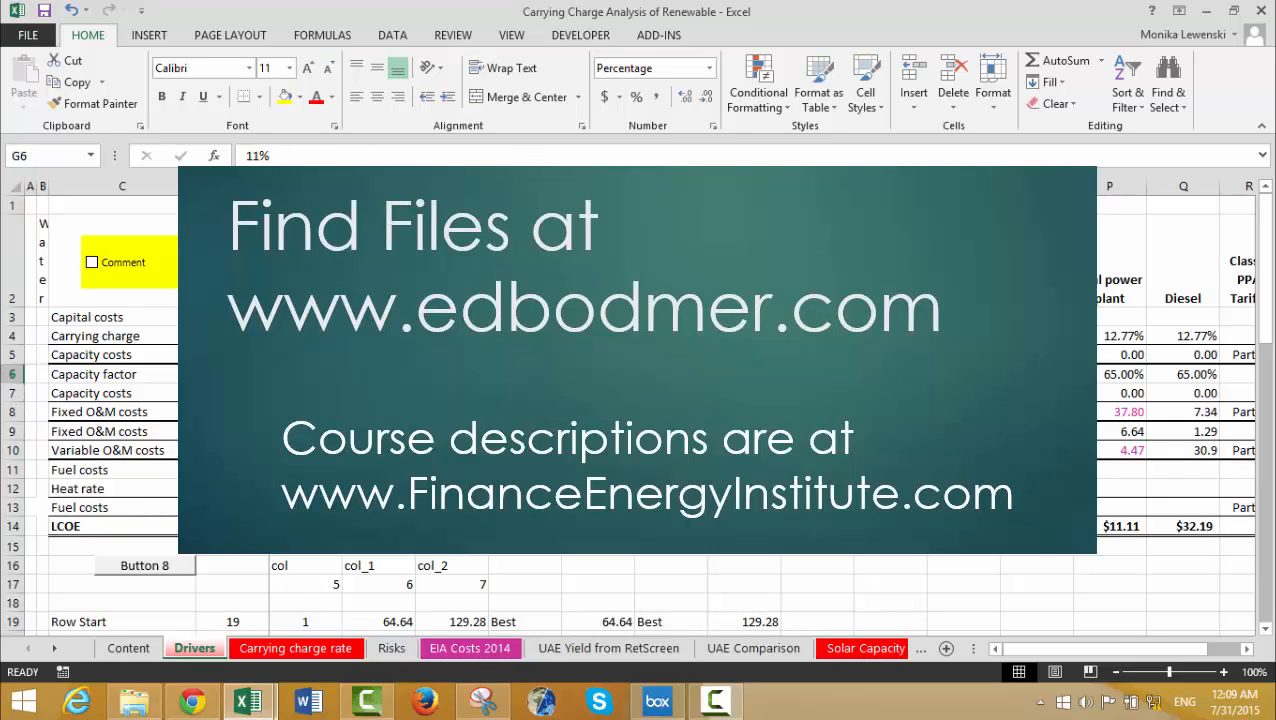
{"action": "key", "text": "Left"}
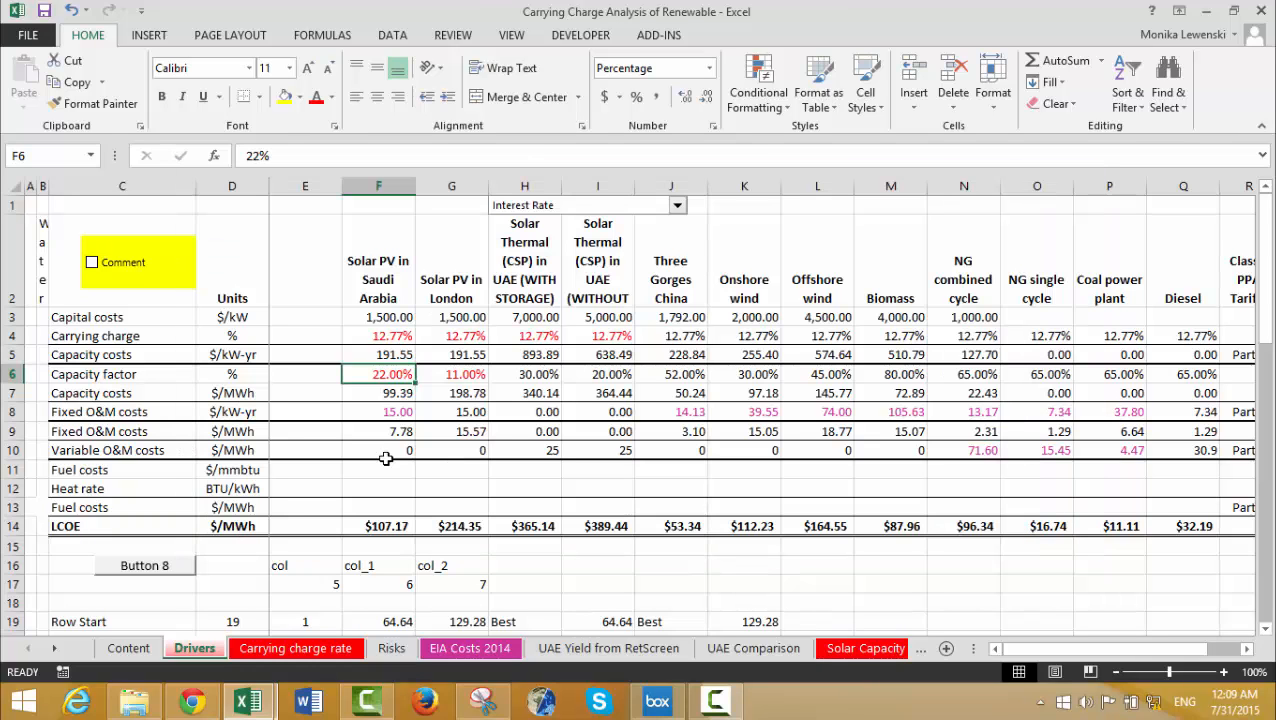
{"action": "key", "text": "Down"}
{"action": "key", "text": "Up"}
{"action": "key", "text": "Up"}
{"action": "key", "text": "Down"}
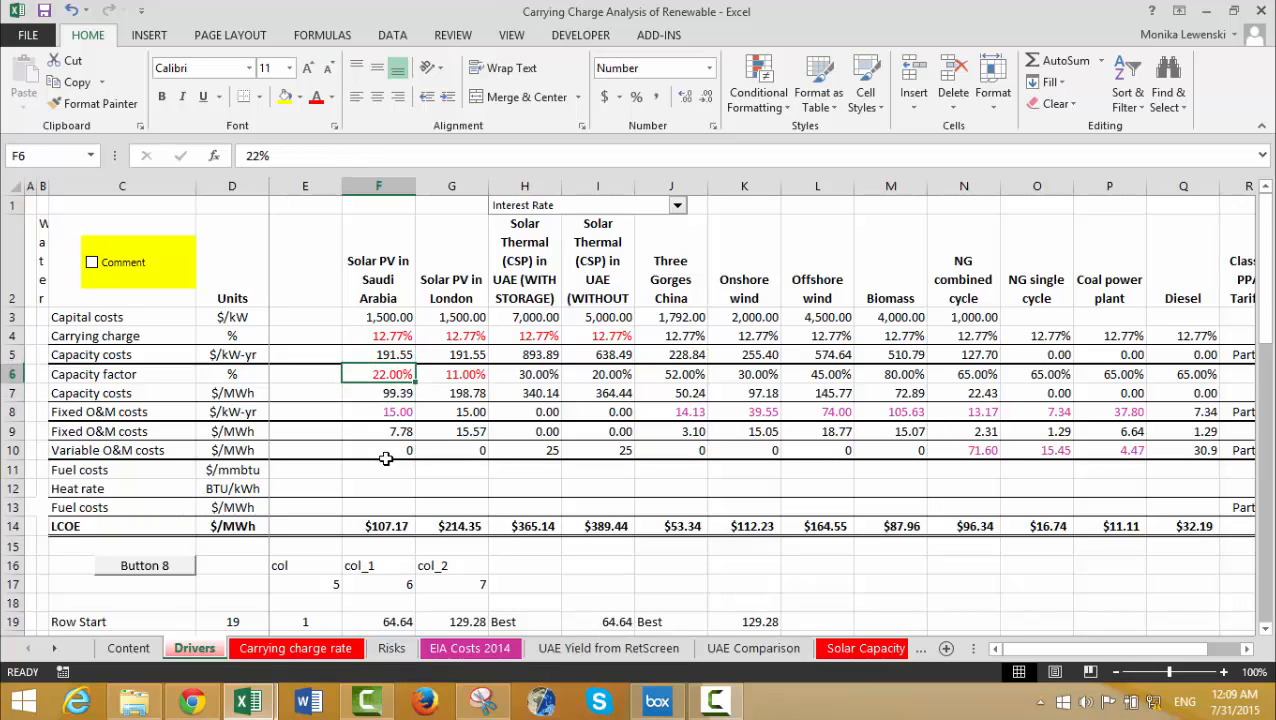
Go down to the LCOE row and review its label, unit and the formula for Solar PV in Saudi Arabia.
{"action": "key", "text": "Down"}
{"action": "key", "text": "Down"}
{"action": "key", "text": "Down"}
{"action": "key", "text": "Down"}
{"action": "key", "text": "Down"}
{"action": "key", "text": "Down"}
{"action": "key", "text": "Down"}
{"action": "key", "text": "Down"}
{"action": "key", "text": "Left"}
{"action": "key", "text": "Left"}
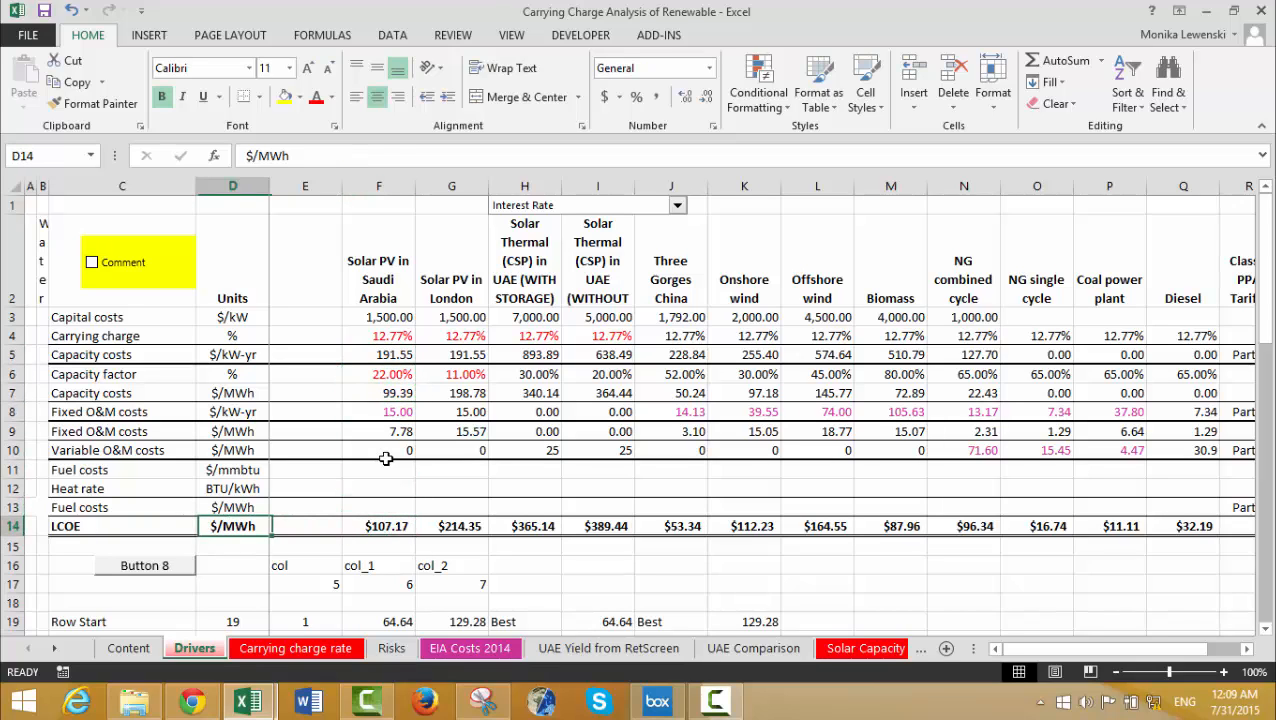
{"action": "key", "text": "Left"}
{"action": "key", "text": "Left"}
{"action": "key", "text": "Right"}
{"action": "key", "text": "Right"}
{"action": "key", "text": "Right"}
{"action": "key", "text": "Right"}
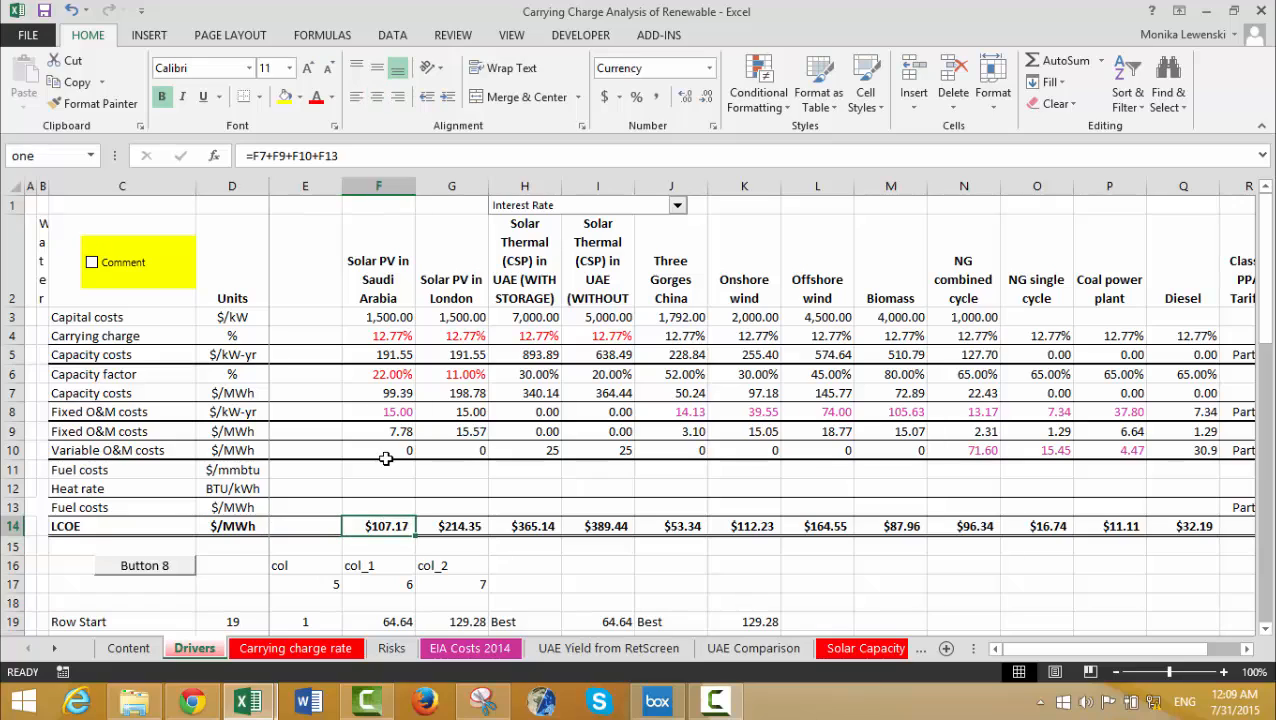
Compare the LCOE of Solar PV in London with Saudi Arabia along the LCOE row.
{"action": "key", "text": "Right"}
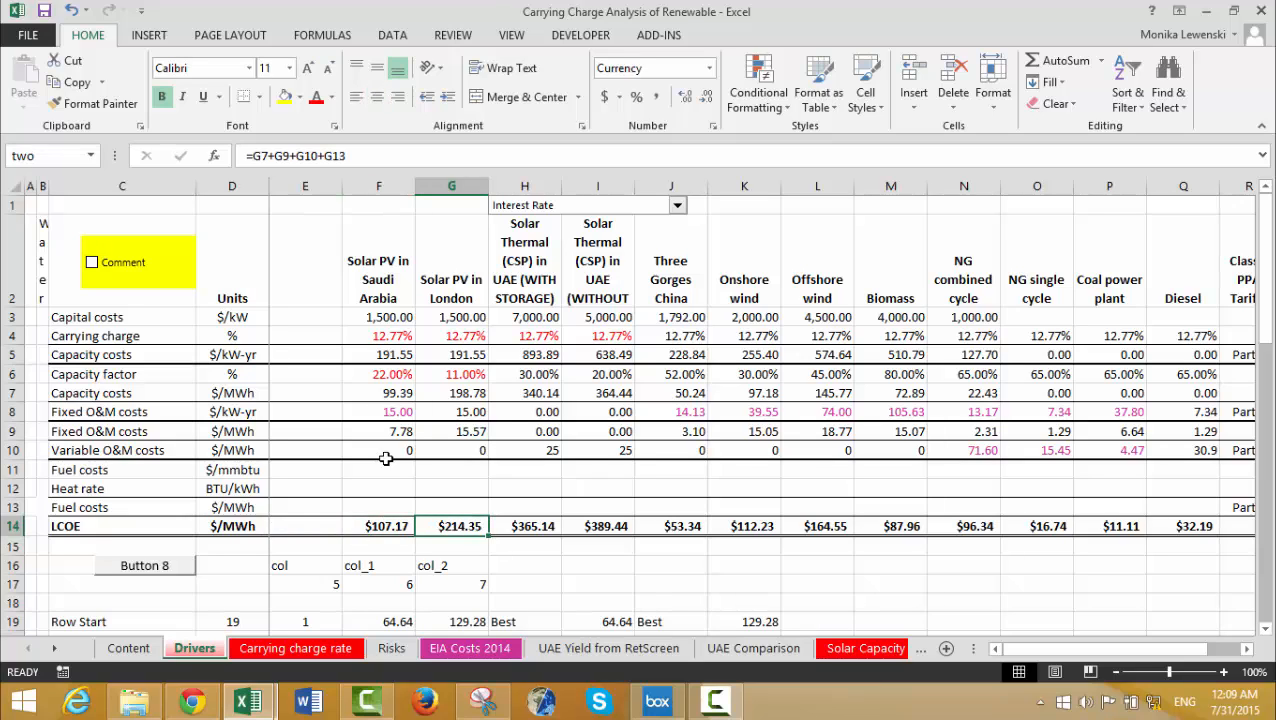
{"action": "key", "text": "Left"}
{"action": "key", "text": "Left"}
{"action": "key", "text": "Left"}
{"action": "key", "text": "Left"}
{"action": "key", "text": "Left"}
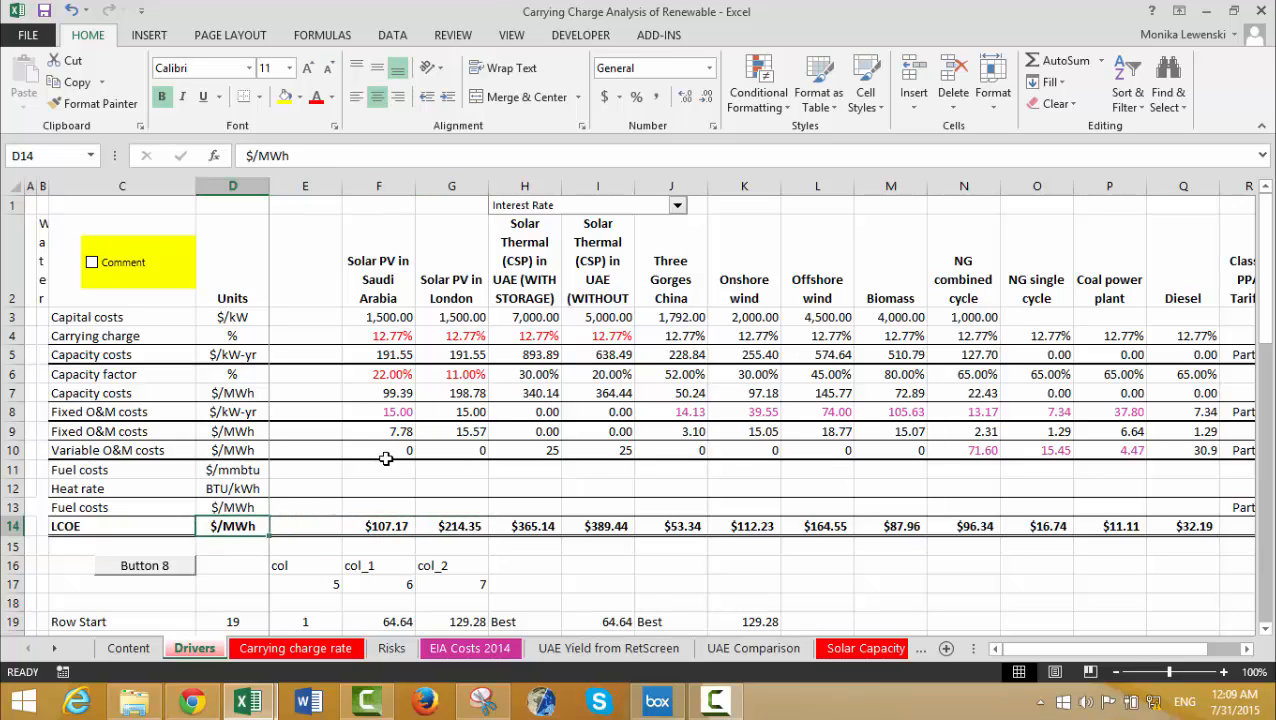
{"action": "key", "text": "Right"}
{"action": "key", "text": "Right"}
{"action": "key", "text": "Right"}
{"action": "key", "text": "Right"}
Look below the LCOE row at the scenario table between Row Start and Row End, down to row 28.
{"action": "key", "text": "Down"}
{"action": "key", "text": "Down"}
{"action": "key", "text": "Down"}
{"action": "key", "text": "Down"}
{"action": "key", "text": "Down"}
{"action": "key", "text": "Down"}
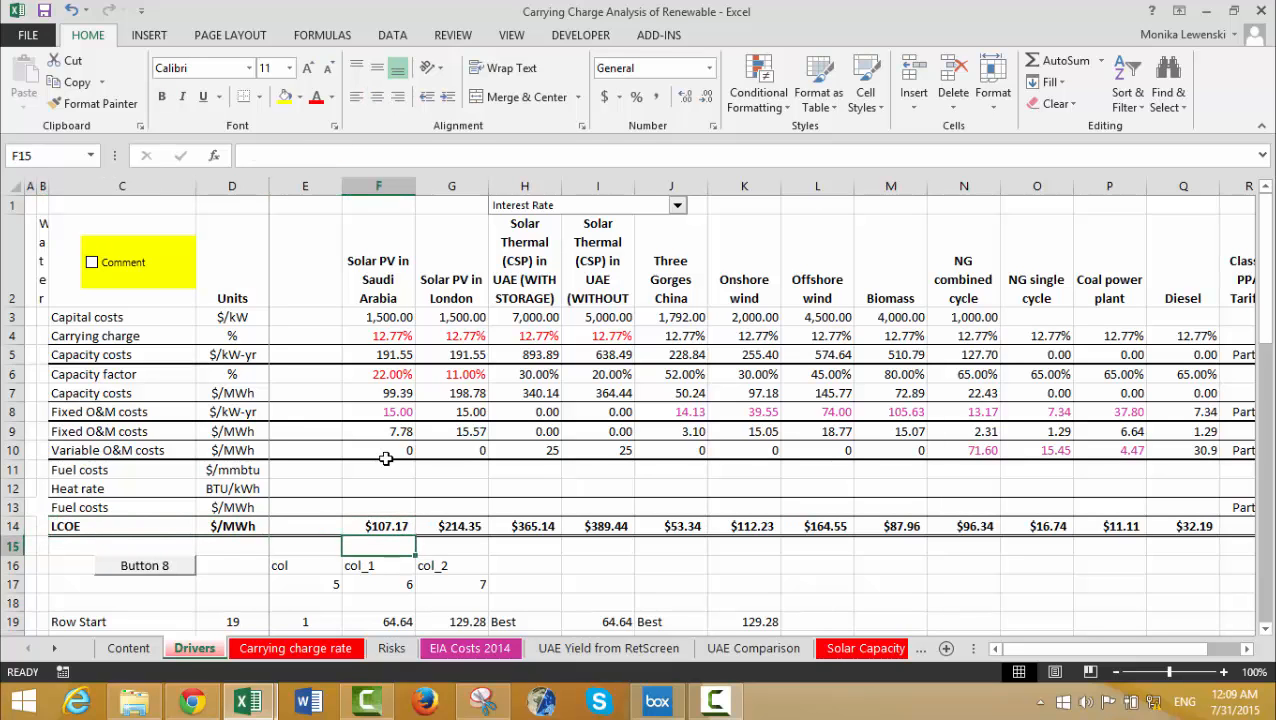
{"action": "key", "text": "Down"}
{"action": "key", "text": "Down"}
{"action": "key", "text": "Down"}
{"action": "key", "text": "Down"}
{"action": "key", "text": "Down"}
{"action": "key", "text": "Down"}
{"action": "key", "text": "Down"}
{"action": "key", "text": "Down"}
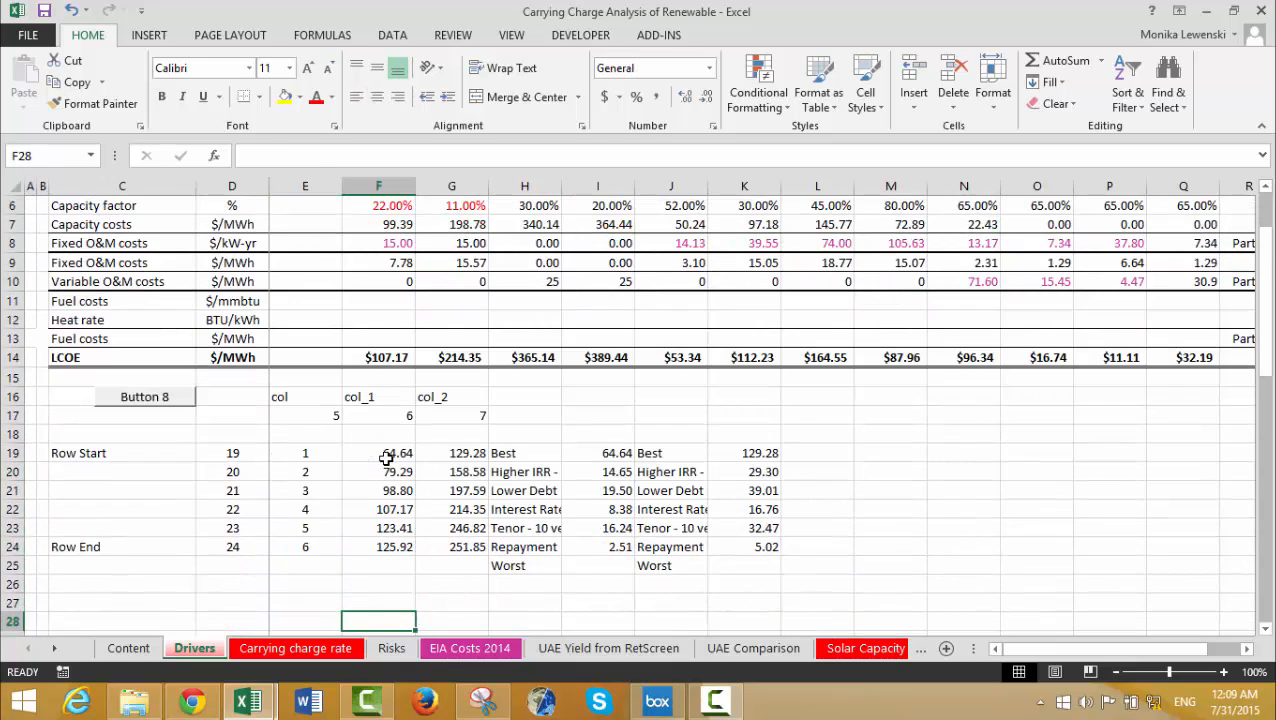
Go back up column F to row 1 and view the full technology cost table.
{"action": "key", "text": "Up"}
{"action": "key", "text": "Up"}
{"action": "key", "text": "Up"}
{"action": "key", "text": "Up"}
{"action": "key", "text": "Up"}
{"action": "key", "text": "Up"}
{"action": "key", "text": "Up"}
{"action": "key", "text": "Up"}
{"action": "key", "text": "Up"}
{"action": "key", "text": "Up"}
{"action": "key", "text": "Up"}
{"action": "key", "text": "Up"}
{"action": "key", "text": "Up"}
{"action": "key", "text": "Up"}
{"action": "key", "text": "Up"}
{"action": "key", "text": "Up"}
{"action": "key", "text": "Up"}
{"action": "key", "text": "Up"}
{"action": "key", "text": "Up"}
{"action": "key", "text": "Up"}
{"action": "key", "text": "Up"}
{"action": "key", "text": "Up"}
{"action": "key", "text": "Up"}
{"action": "key", "text": "Up"}
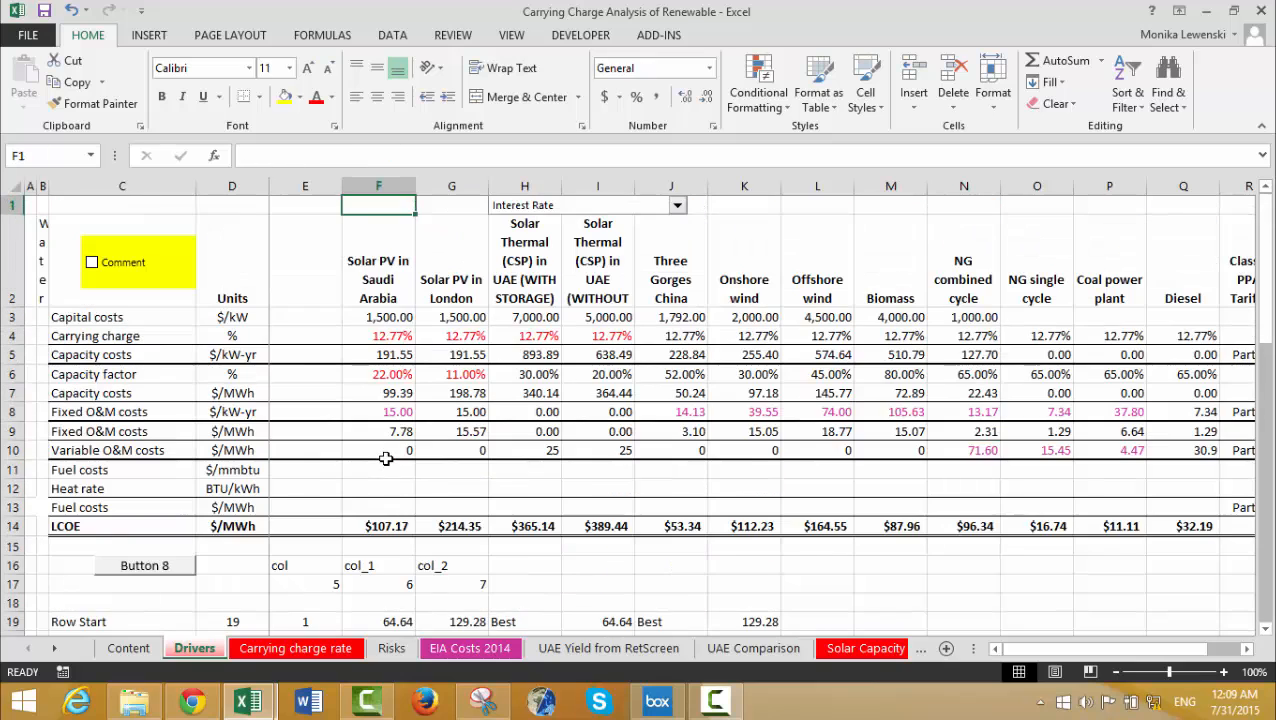
Examine the Solar PV in Saudi Arabia column down to the Interest Rate scenario value in F22.
{"action": "key", "text": "Down"}
{"action": "key", "text": "Down"}
{"action": "key", "text": "Down"}
{"action": "key", "text": "Down"}
{"action": "key", "text": "Down"}
{"action": "key", "text": "Down"}
{"action": "key", "text": "Down"}
{"action": "key", "text": "Down"}
{"action": "key", "text": "Down"}
{"action": "key", "text": "Down"}
{"action": "key", "text": "Down"}
{"action": "key", "text": "Down"}
{"action": "key", "text": "Down"}
{"action": "key", "text": "Down"}
{"action": "key", "text": "Down"}
{"action": "key", "text": "Down"}
{"action": "key", "text": "Down"}
{"action": "key", "text": "Down"}
{"action": "key", "text": "Down"}
{"action": "key", "text": "Down"}
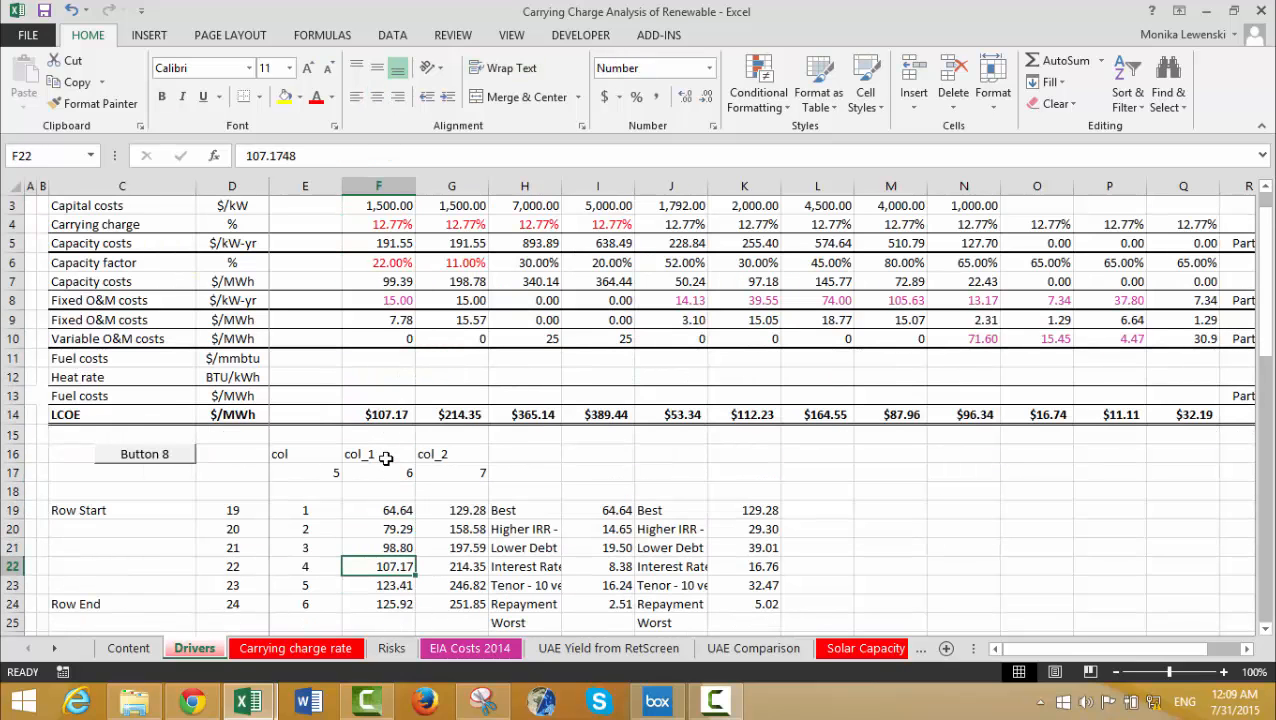
Return to the top of the technology cost table, ending in cell F1 above the Solar PV in Saudi Arabia heading.
{"action": "key", "text": "Down"}
{"action": "key", "text": "Up"}
{"action": "key", "text": "Up"}
{"action": "key", "text": "Up"}
{"action": "key", "text": "Up"}
{"action": "key", "text": "Up"}
{"action": "key", "text": "Up"}
{"action": "key", "text": "Up"}
{"action": "key", "text": "Up"}
{"action": "key", "text": "Up"}
{"action": "key", "text": "Up"}
{"action": "key", "text": "Up"}
{"action": "key", "text": "Up"}
{"action": "key", "text": "Up"}
{"action": "key", "text": "Up"}
{"action": "key", "text": "Up"}
{"action": "key", "text": "Up"}
{"action": "key", "text": "Up"}
{"action": "key", "text": "Up"}
{"action": "key", "text": "Up"}
{"action": "key", "text": "Up"}
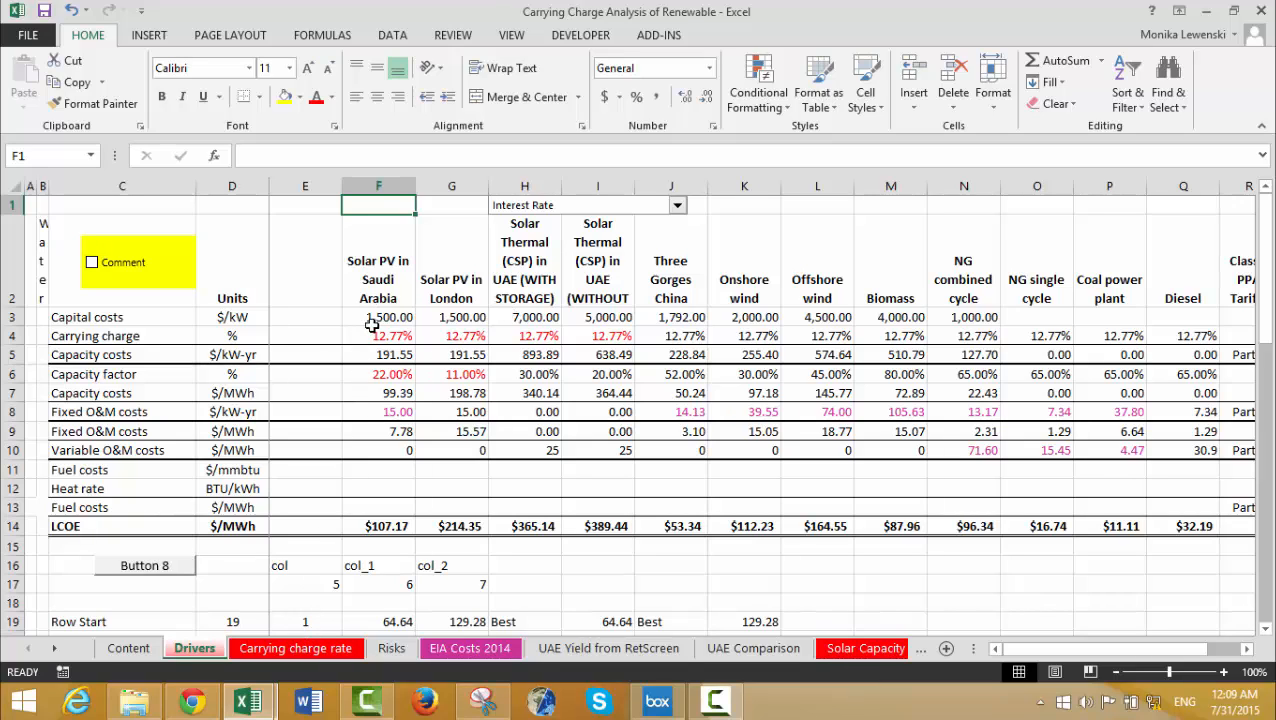
{"action": "left_click", "coordinate": [449, 316]}
{"action": "key", "text": "Down"}
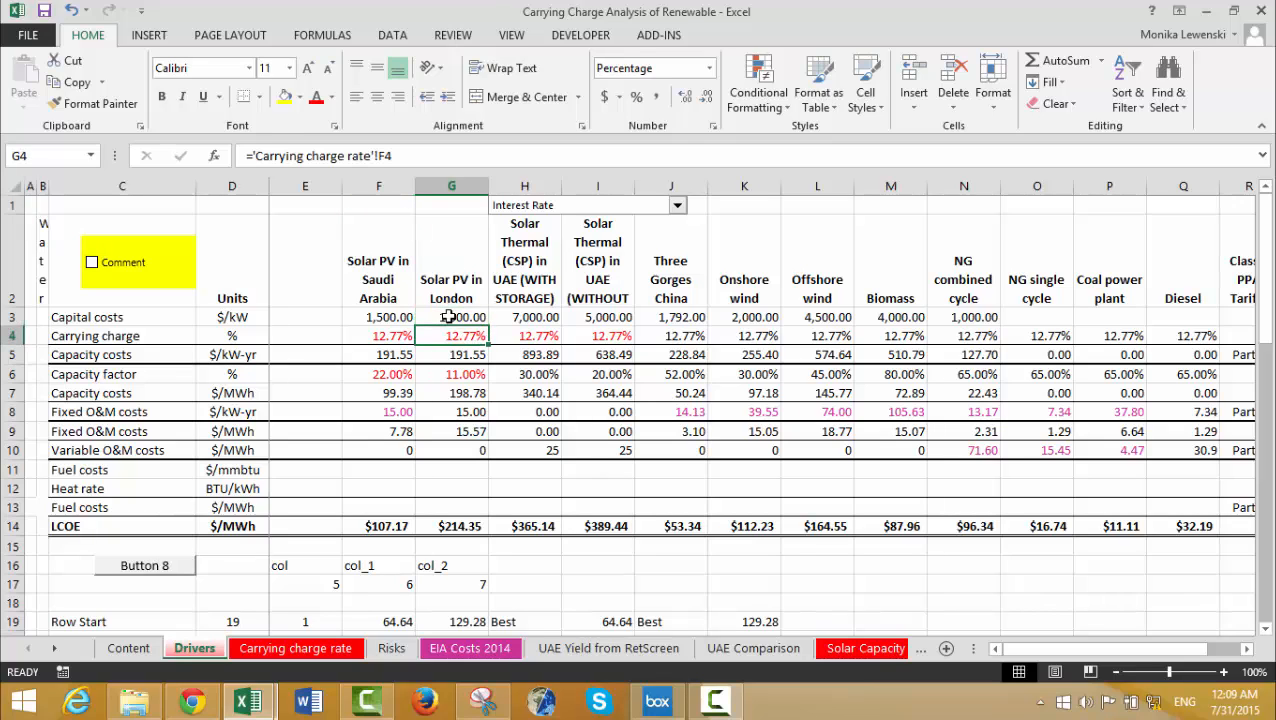
{"action": "key", "text": "Up"}
{"action": "key", "text": "Left"}
{"action": "key", "text": "Left"}
{"action": "key", "text": "Right"}
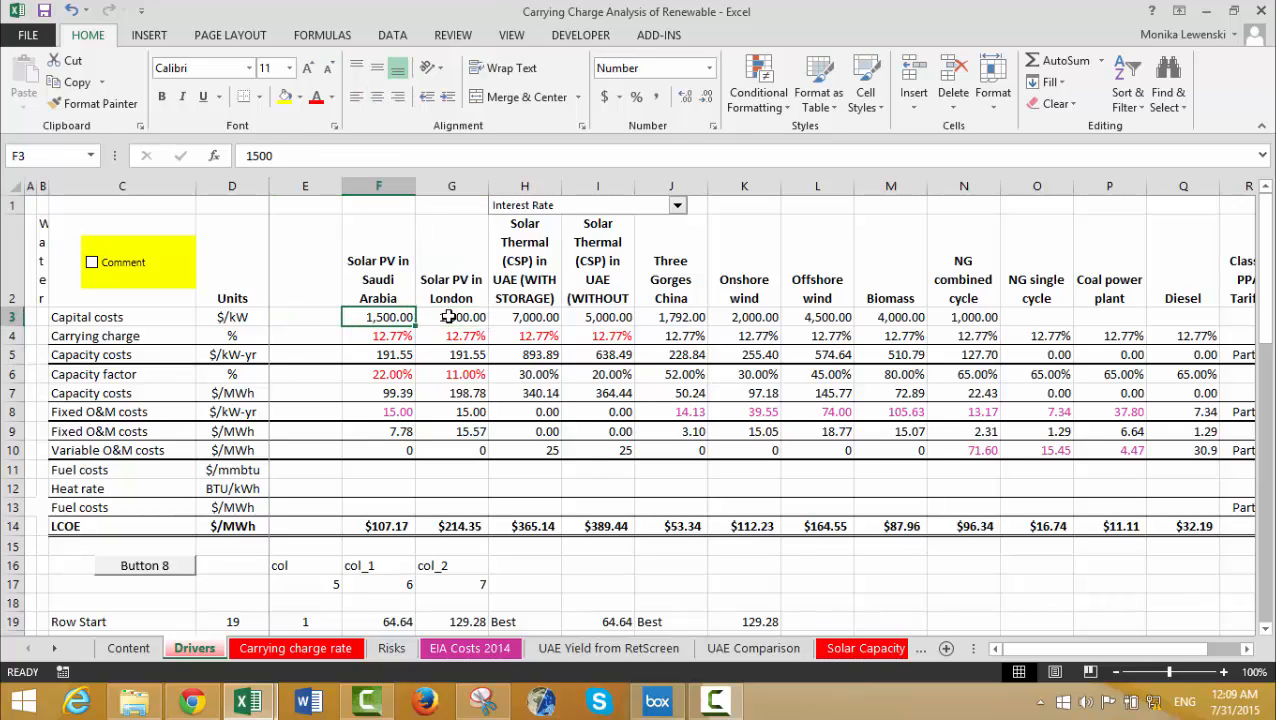
{"action": "type", "text": "1"}
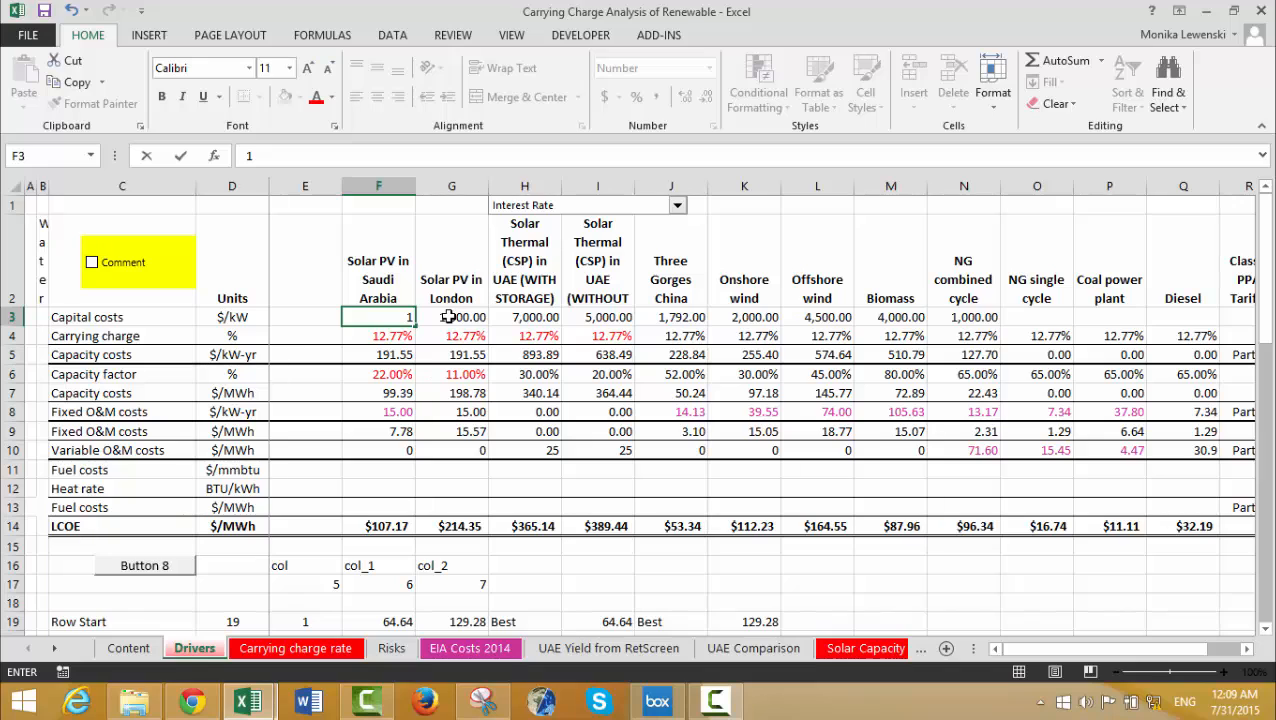
{"action": "type", "text": "250"}
{"action": "key", "text": "Escape"}
Recolour the Drivers sheet so that hard-coded input values use a blue font and formulas a black one.
{"action": "key", "text": "Left"}
{"action": "key", "text": "Right"}
{"action": "key", "text": "Right"}
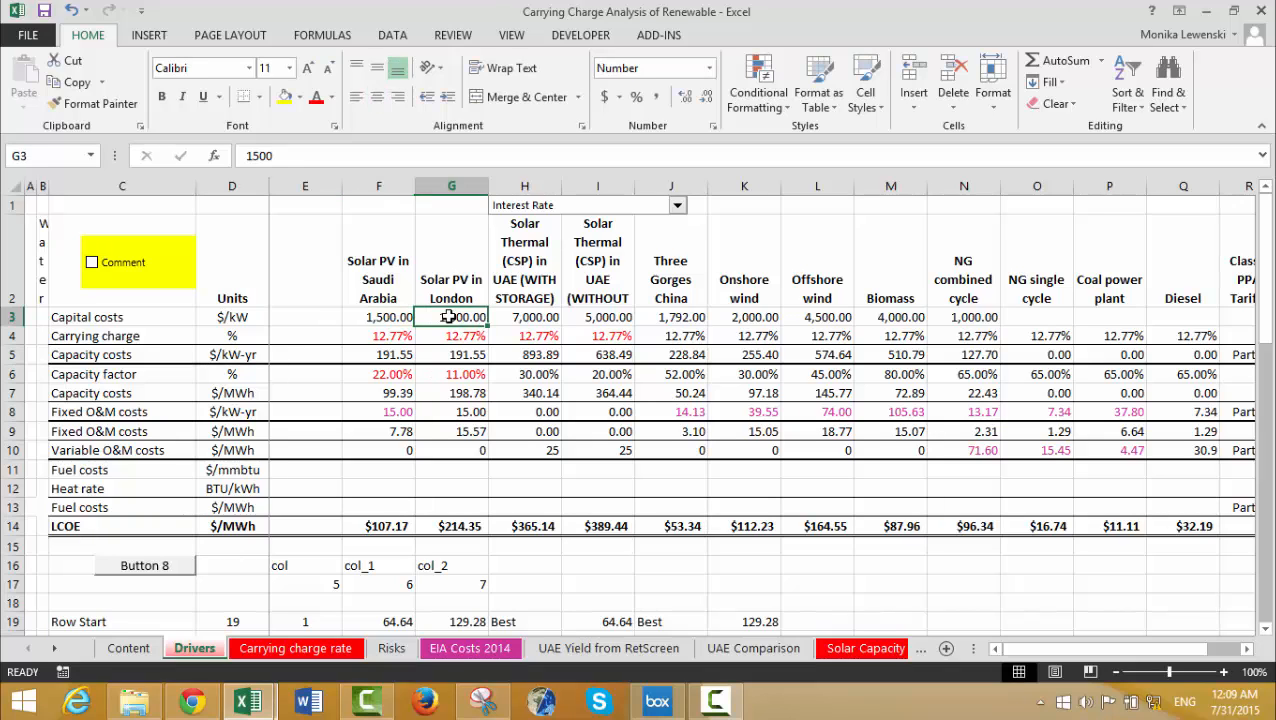
{"action": "key", "text": "Left"}
{"action": "key", "text": "ctrl+alt+c"}
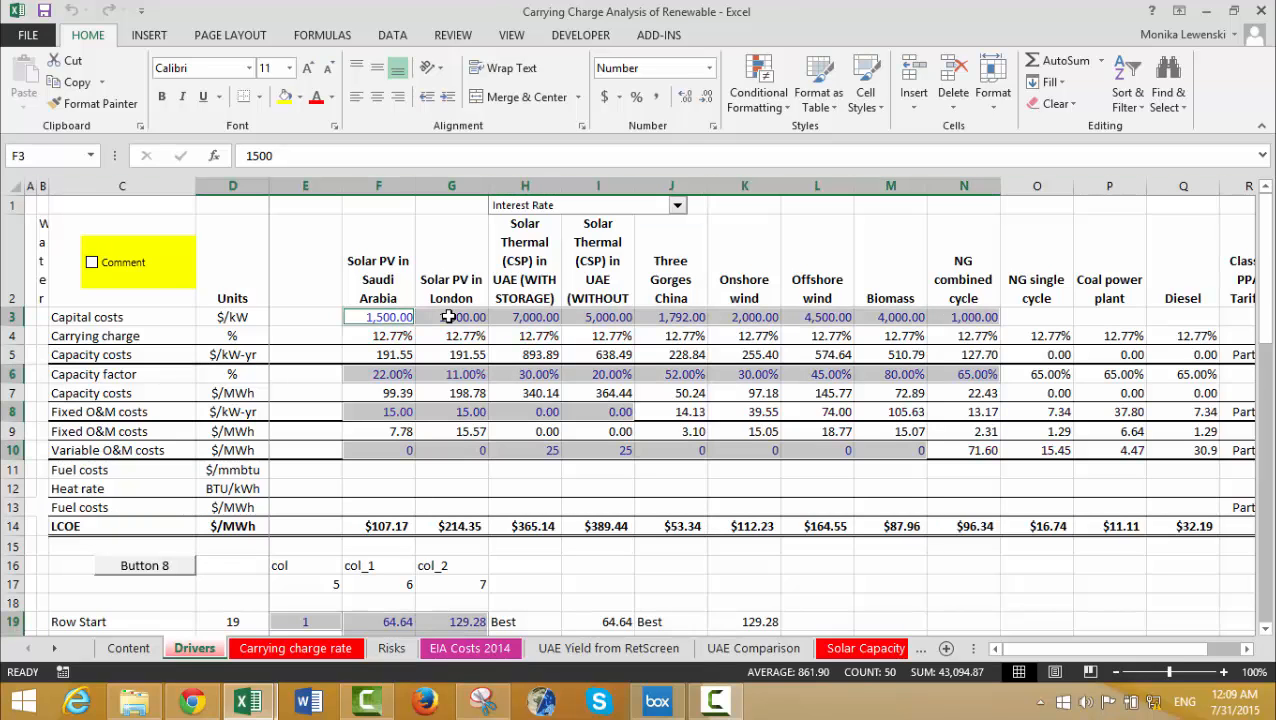
{"action": "key", "text": "Left"}
{"action": "key", "text": "Right"}
{"action": "key", "text": "Right"}
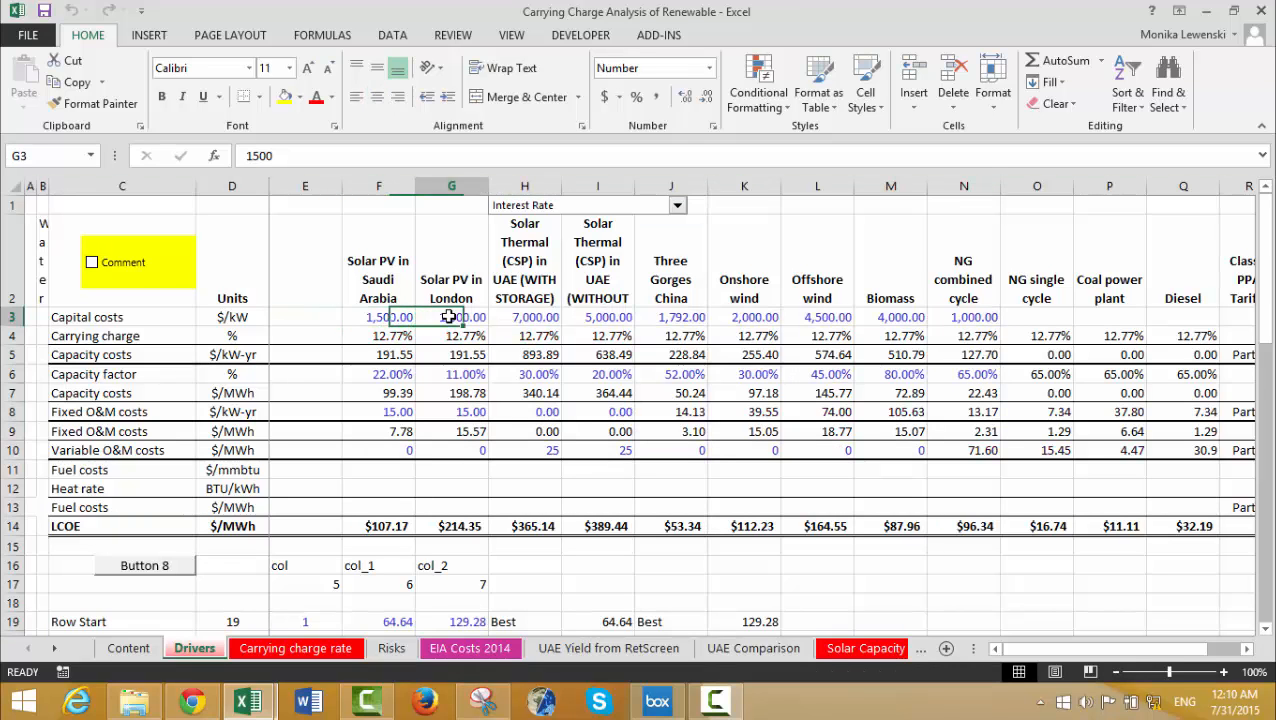
Set the capital costs of Solar PV in Saudi Arabia and Solar PV in London to 1250 $/kW each.
{"action": "key", "text": "Left"}
{"action": "type", "text": "12"}
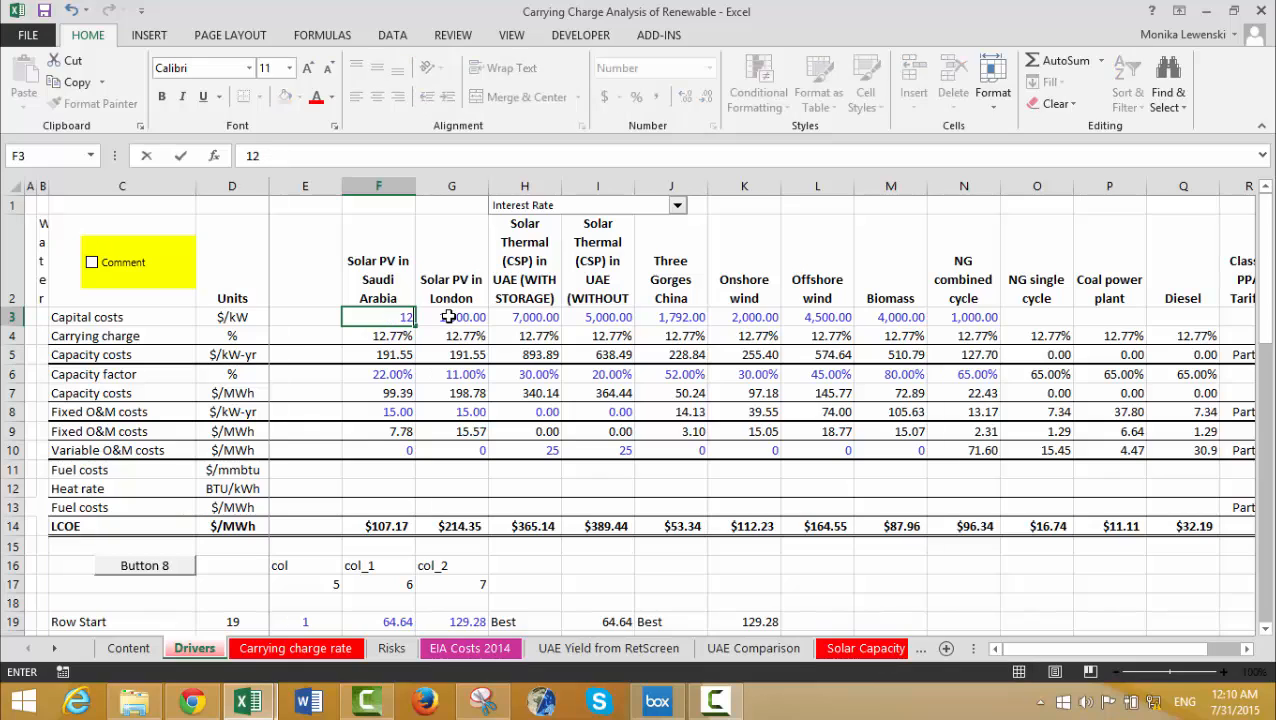
{"action": "key", "text": "Return"}
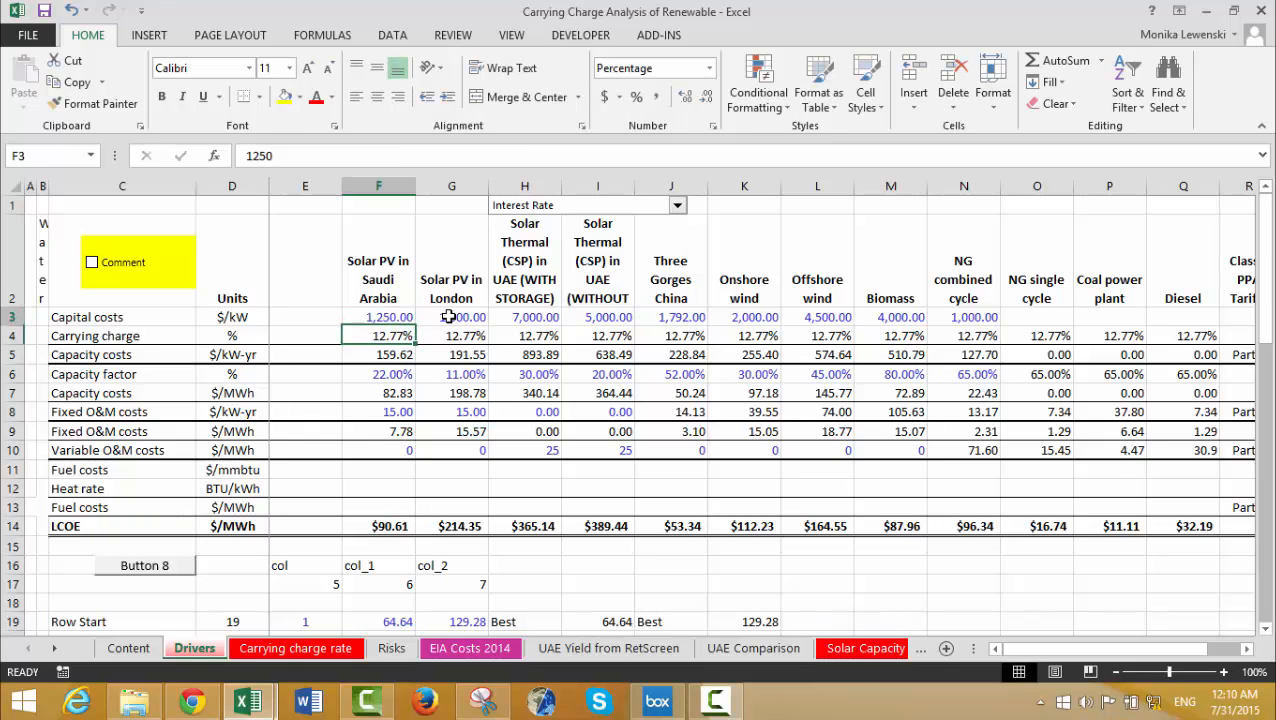
{"action": "left_click", "coordinate": [449, 316]}
{"action": "type", "text": "1,2"}
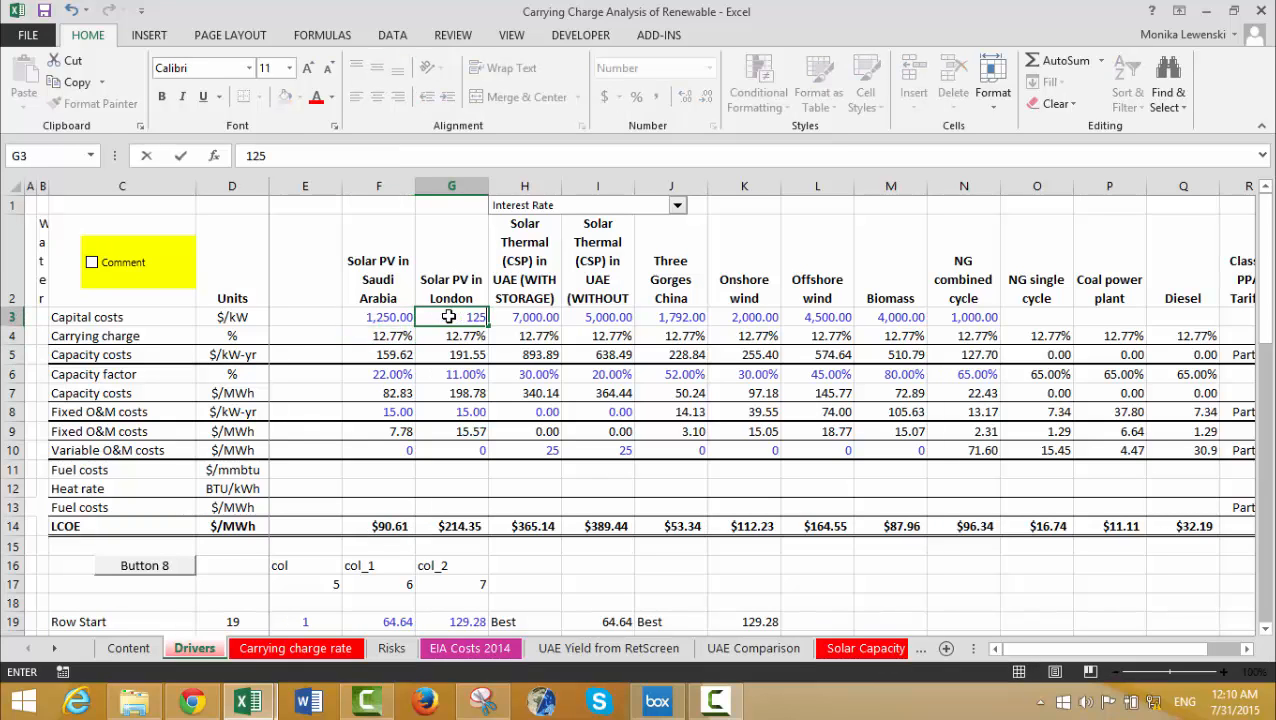
{"action": "type", "text": "50"}
{"action": "key", "text": "Return"}
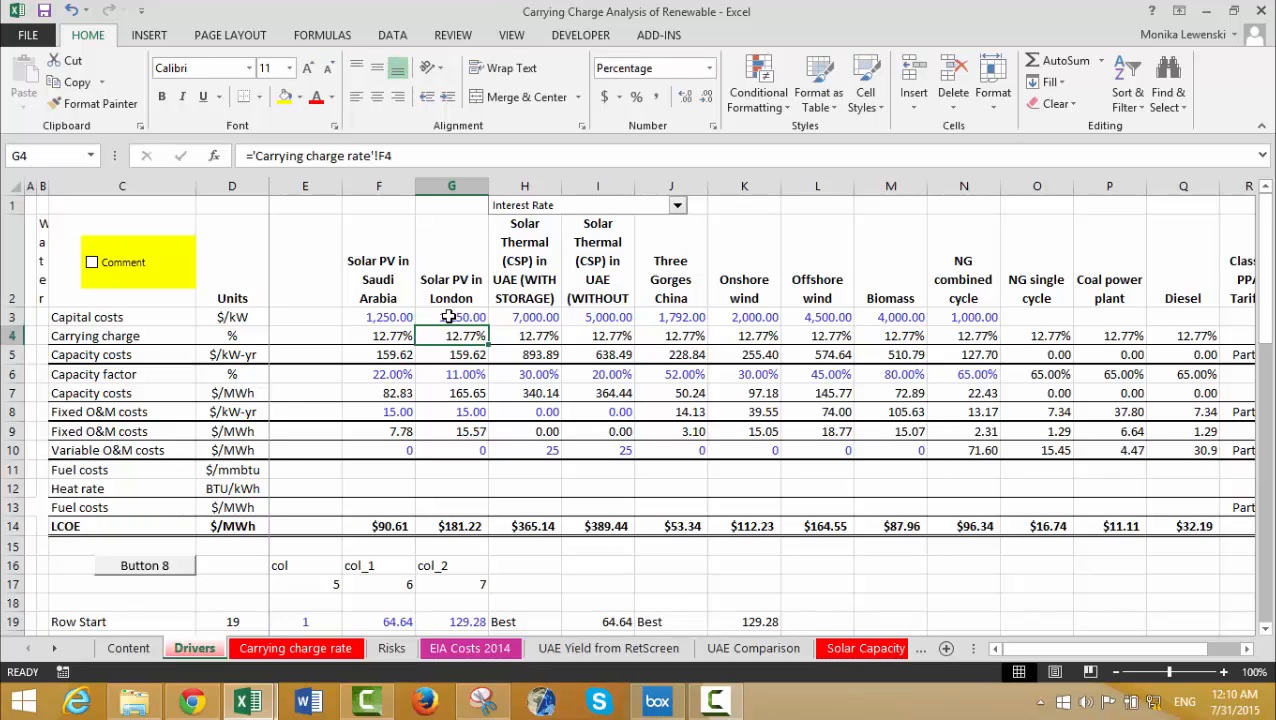
Go down to the LCOE row and compare Solar PV in London with Solar PV in Saudi Arabia.
{"action": "key", "text": "Down"}
{"action": "key", "text": "Down"}
{"action": "key", "text": "Down"}
{"action": "key", "text": "Down"}
{"action": "key", "text": "Down"}
{"action": "key", "text": "Down"}
{"action": "key", "text": "Down"}
{"action": "key", "text": "Down"}
{"action": "key", "text": "Down"}
{"action": "key", "text": "Down"}
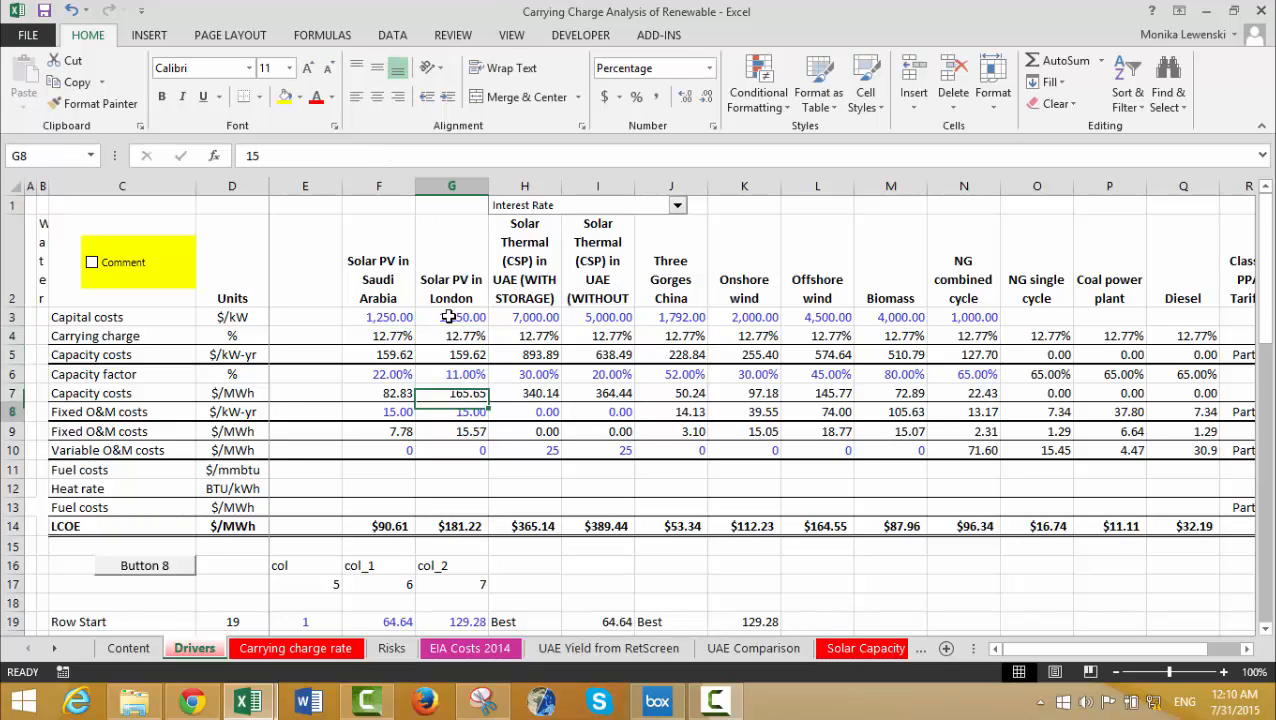
{"action": "key", "text": "Left"}
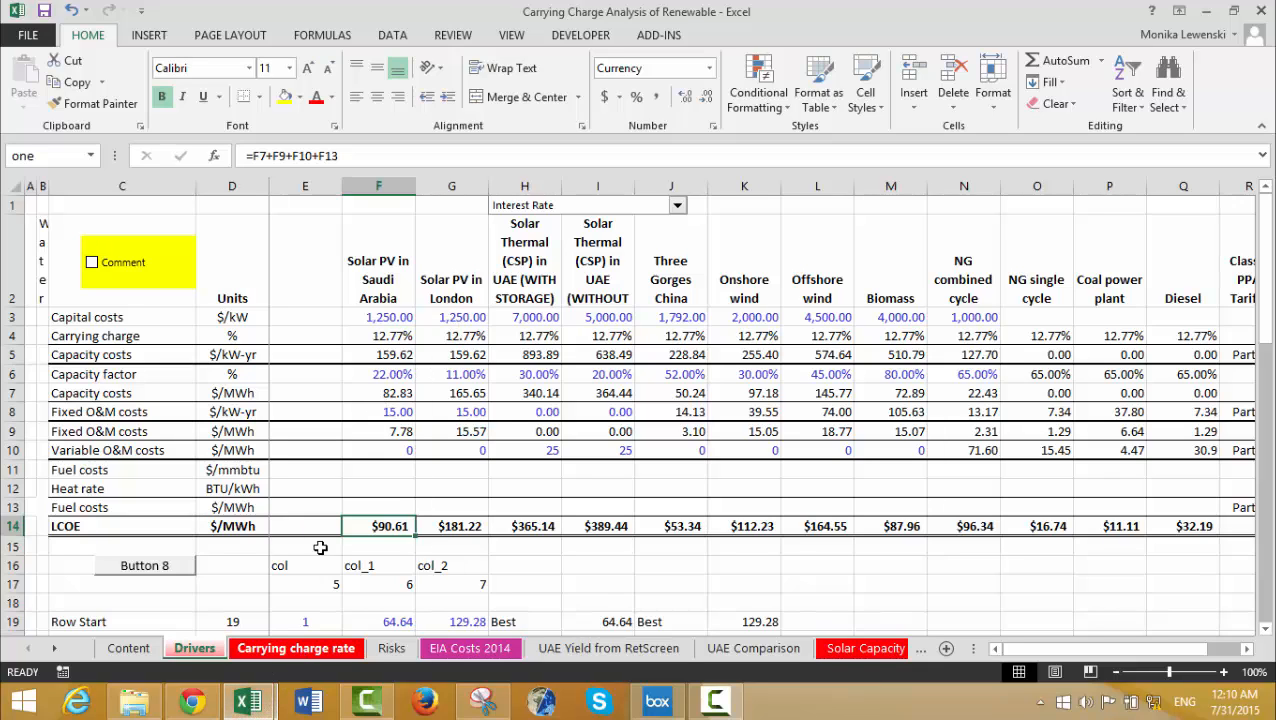
Compare the carrying charge cells of Solar PV in Saudi Arabia and London, starting from the Saudi Arabia capital cost.
{"action": "left_click", "coordinate": [391, 322]}
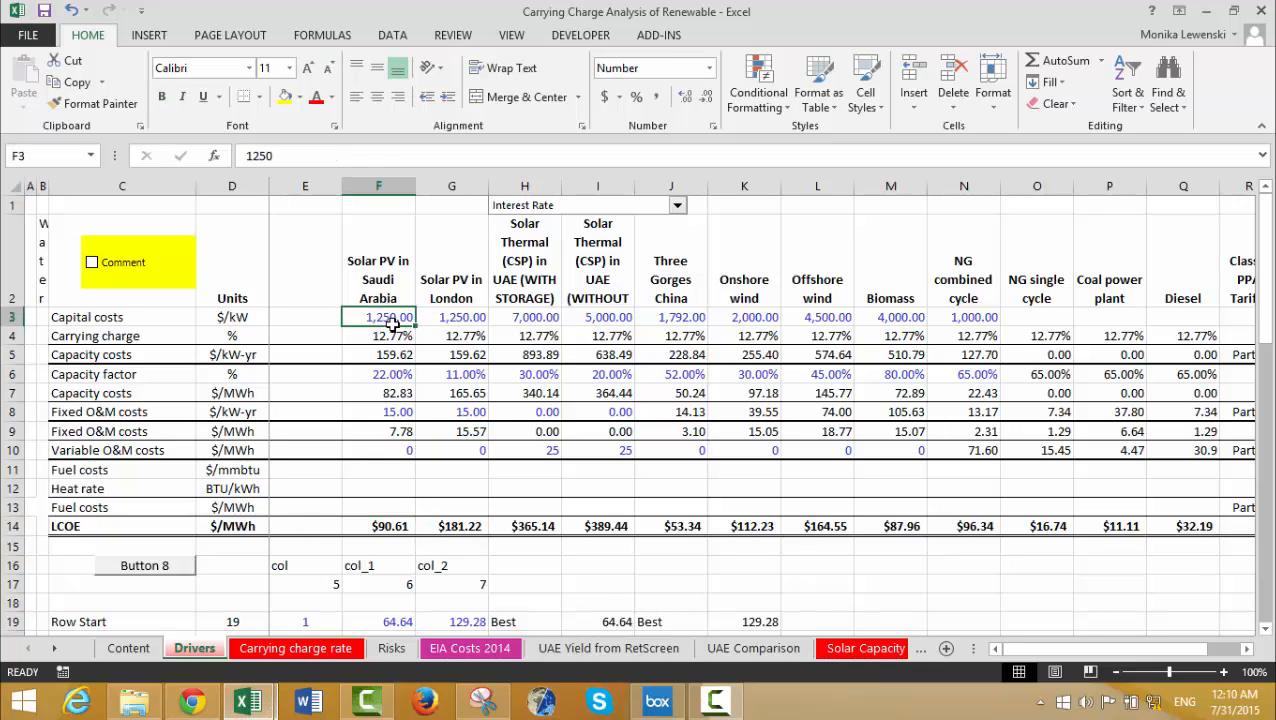
{"action": "key", "text": "Down"}
{"action": "key", "text": "Right"}
{"action": "key", "text": "Left"}
{"action": "key", "text": "Left"}
{"action": "key", "text": "Right"}
{"action": "key", "text": "Right"}
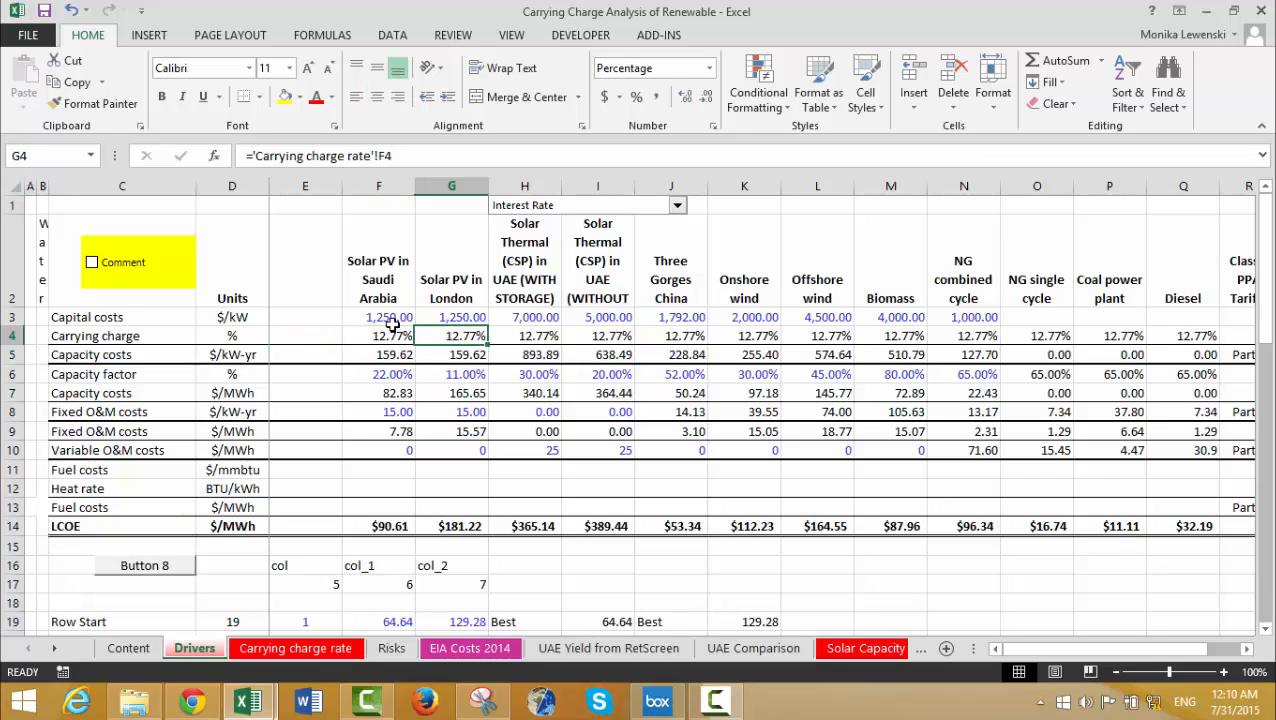
{"action": "key", "text": "Left"}
{"action": "key", "text": "Right"}
{"action": "key", "text": "Right"}
{"action": "key", "text": "Left"}
{"action": "key", "text": "Left"}
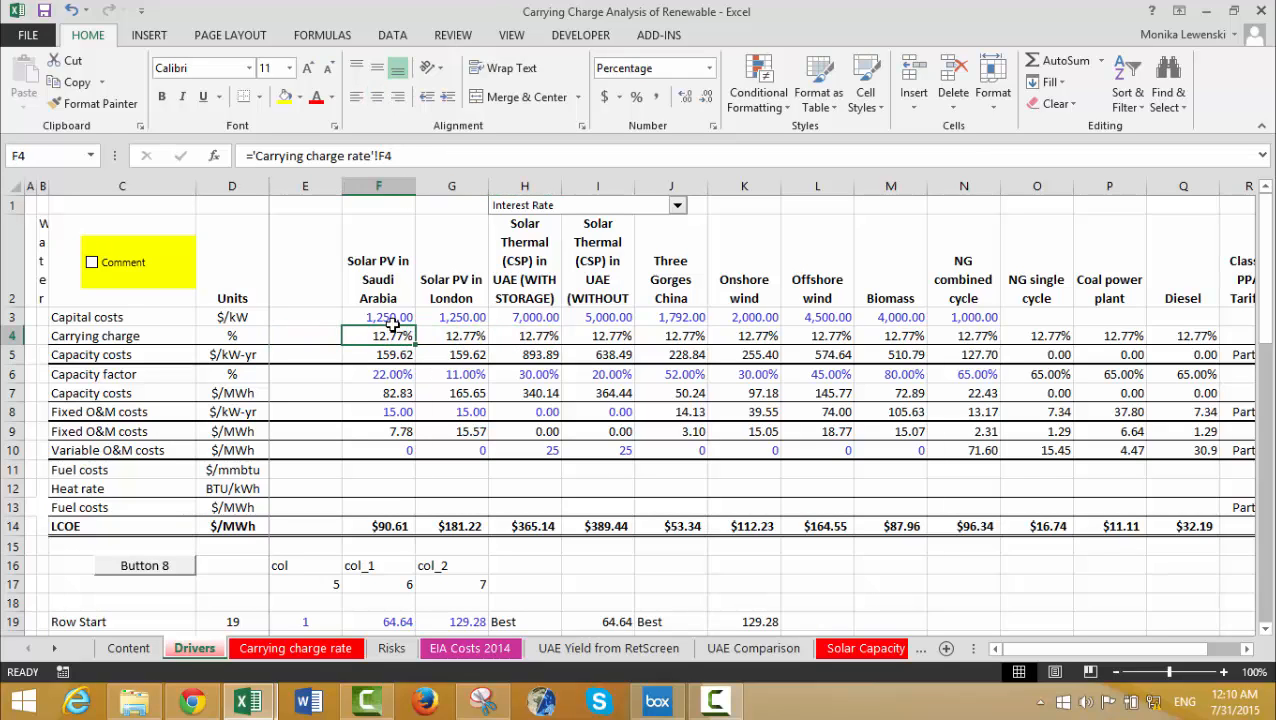
{"action": "key", "text": "Right"}
{"action": "key", "text": "Left"}
{"action": "key", "text": "Right"}
{"action": "key", "text": "Left"}
Open the Carrying charge rate sheet and examine the Required IRR on equity row across to the Best Case column.
{"action": "left_click", "coordinate": [322, 648]}
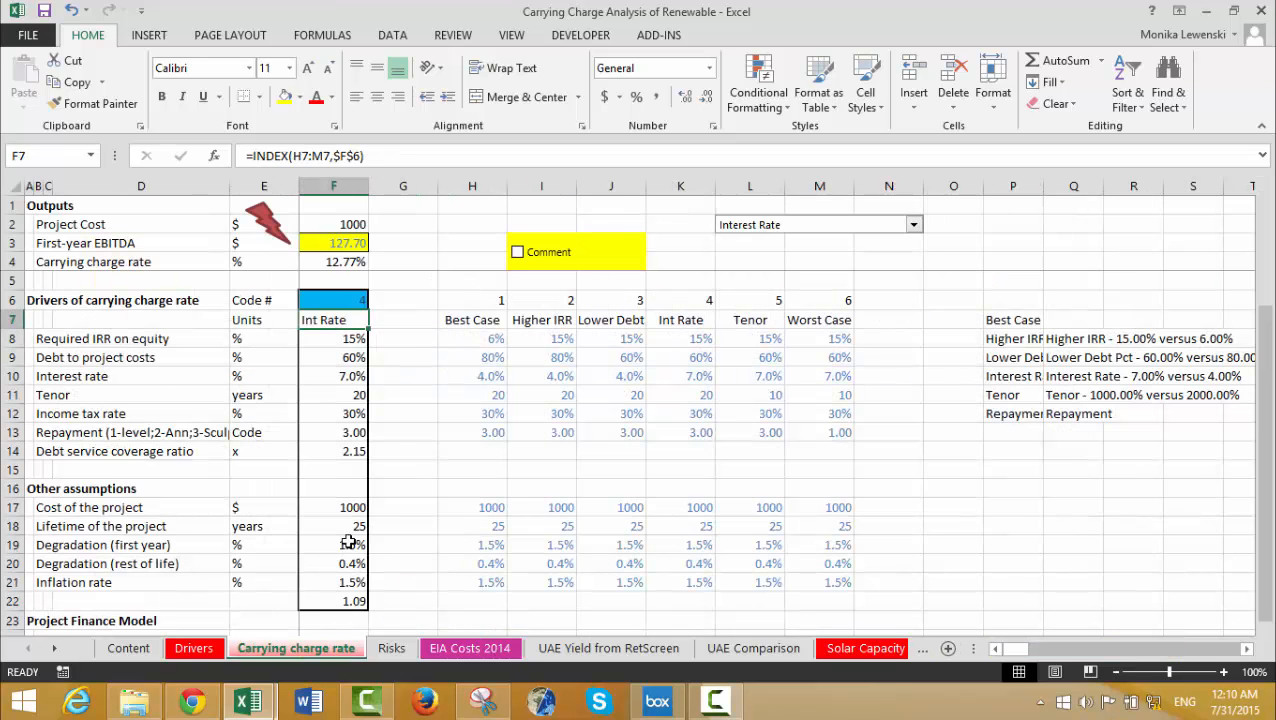
{"action": "left_click", "coordinate": [418, 344]}
{"action": "key", "text": "Left"}
{"action": "key", "text": "Left"}
{"action": "key", "text": "Left"}
{"action": "key", "text": "Left"}
{"action": "key", "text": "Left"}
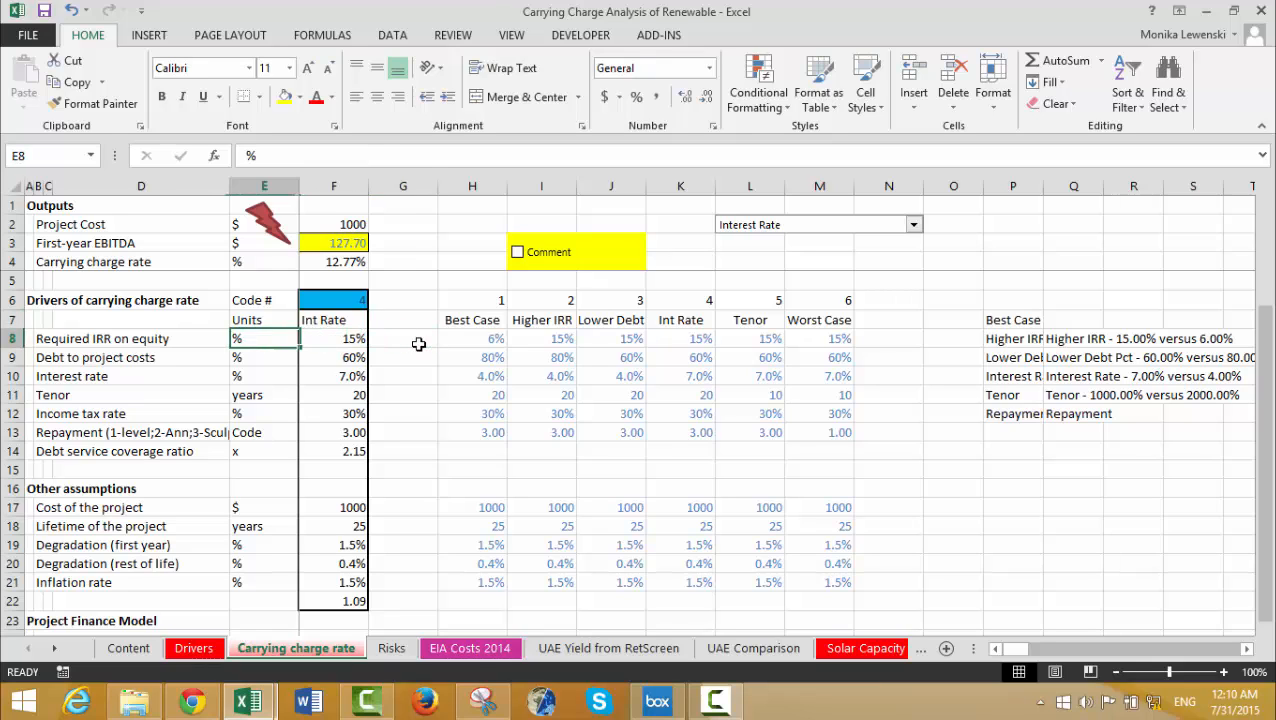
{"action": "key", "text": "Right"}
{"action": "key", "text": "Right"}
{"action": "key", "text": "Right"}
{"action": "key", "text": "Right"}
{"action": "key", "text": "Right"}
{"action": "key", "text": "Right"}
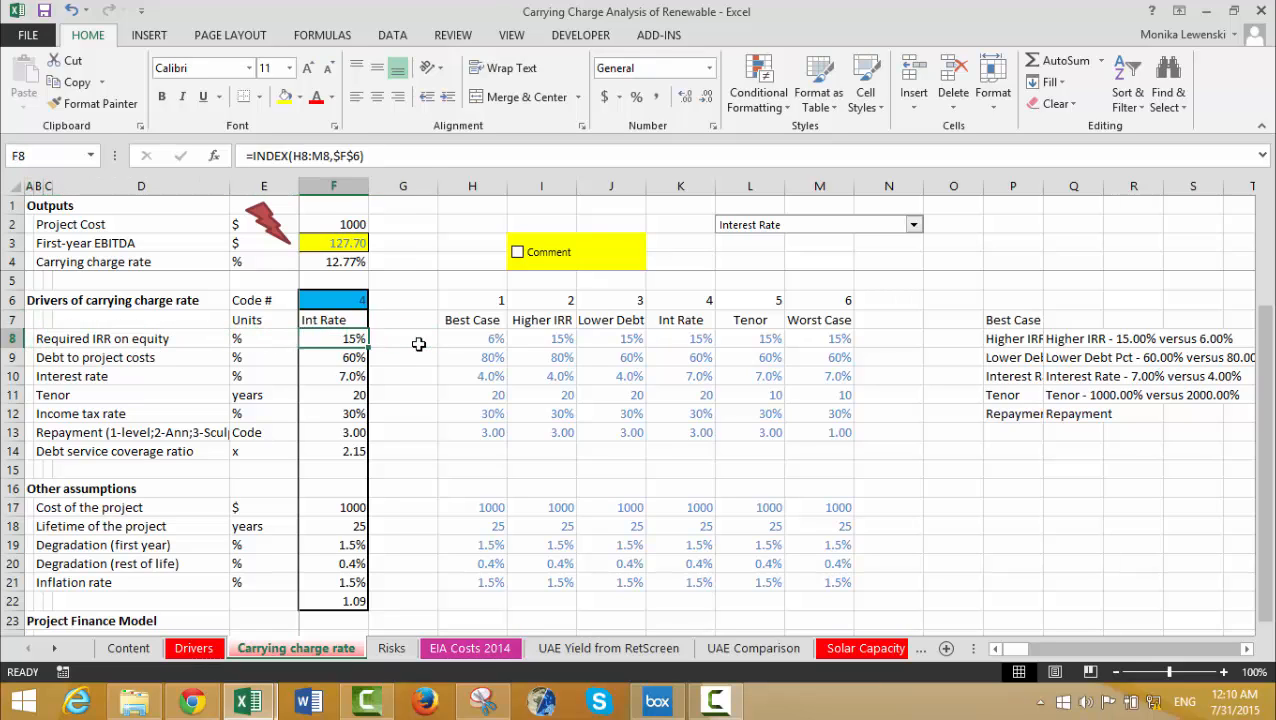
Examine the Best Case drivers from Debt to project costs down to Debt service coverage ratio, including its units cell.
{"action": "key", "text": "Down"}
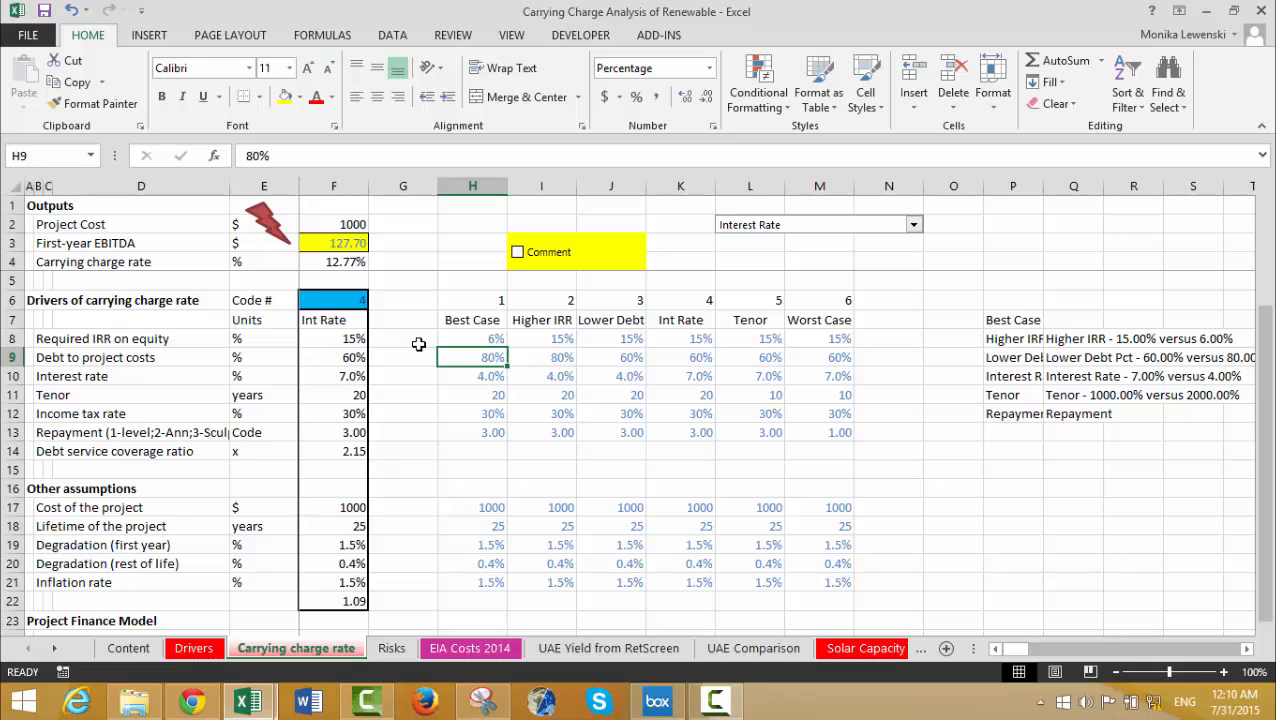
{"action": "key", "text": "Down"}
{"action": "key", "text": "Down"}
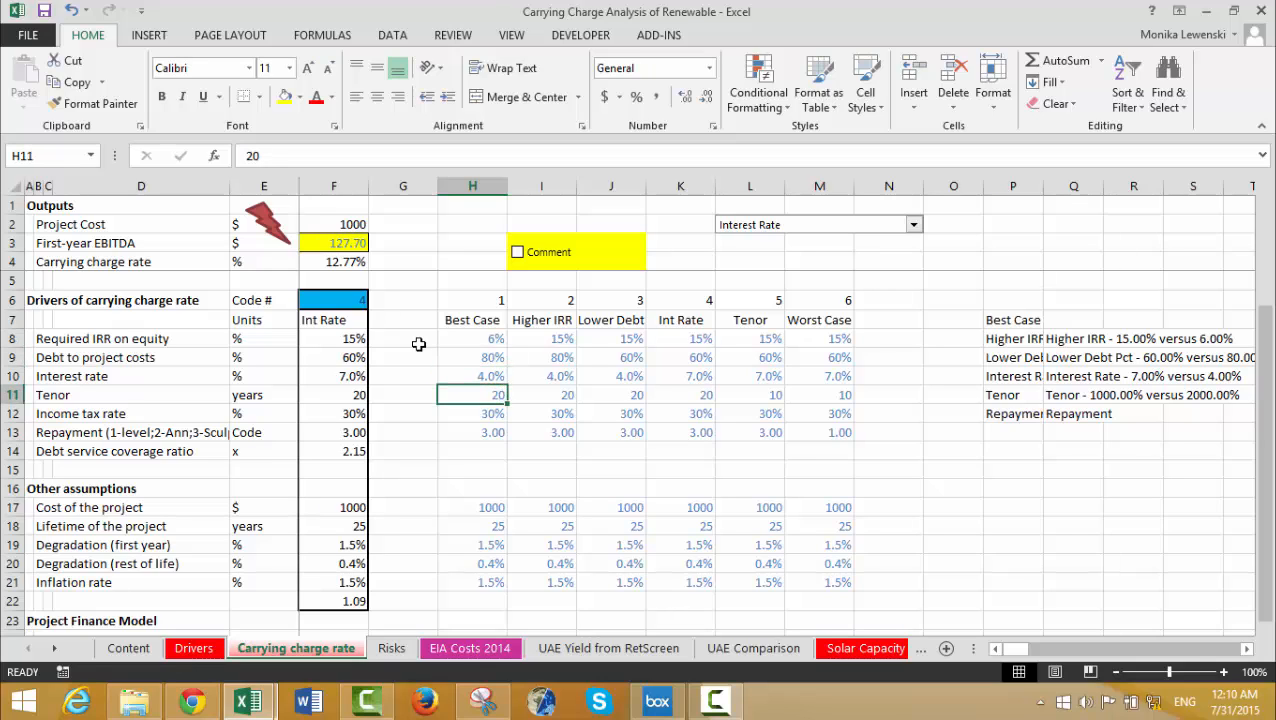
{"action": "key", "text": "Down"}
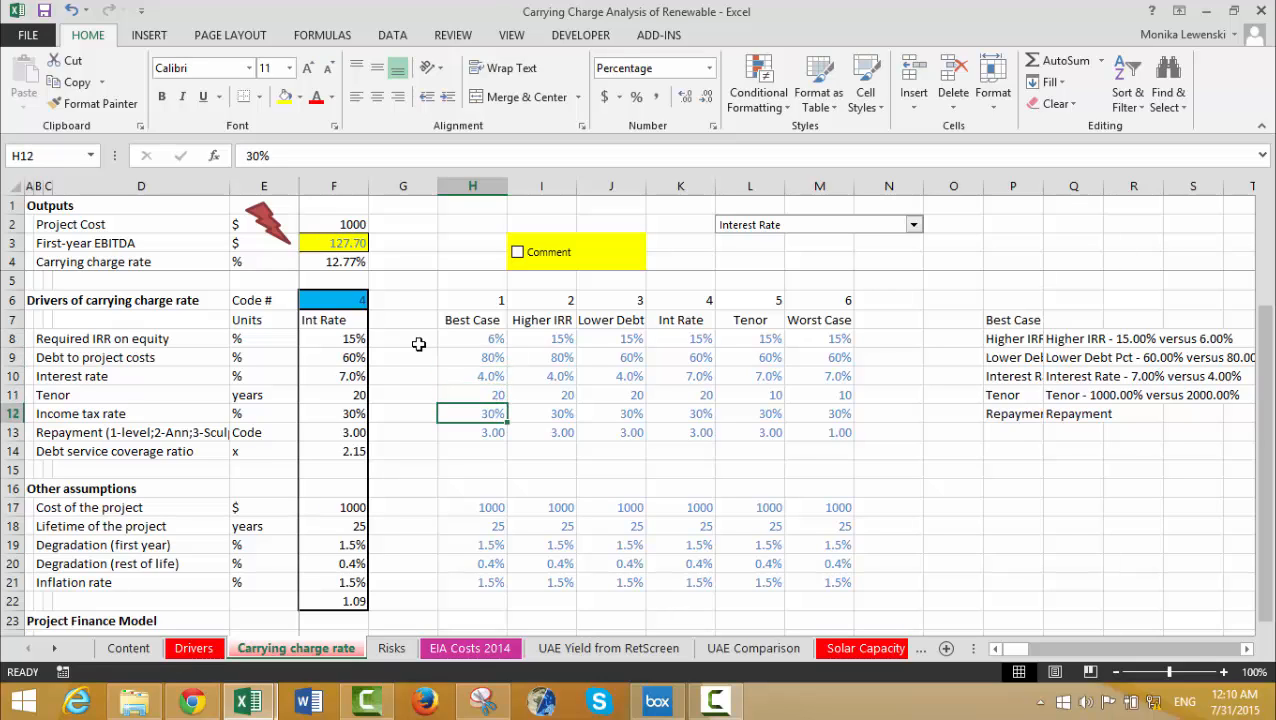
{"action": "key", "text": "Down"}
{"action": "key", "text": "Down"}
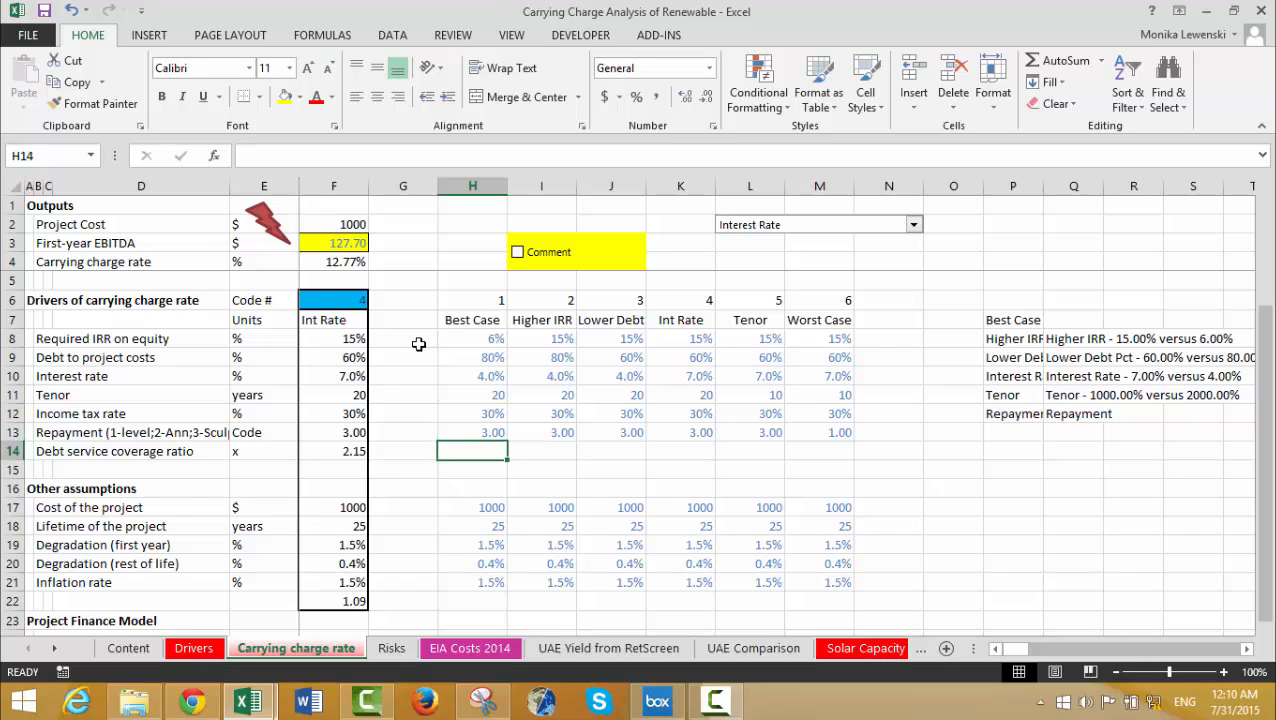
{"action": "key", "text": "Left"}
{"action": "key", "text": "Left"}
{"action": "key", "text": "Left"}
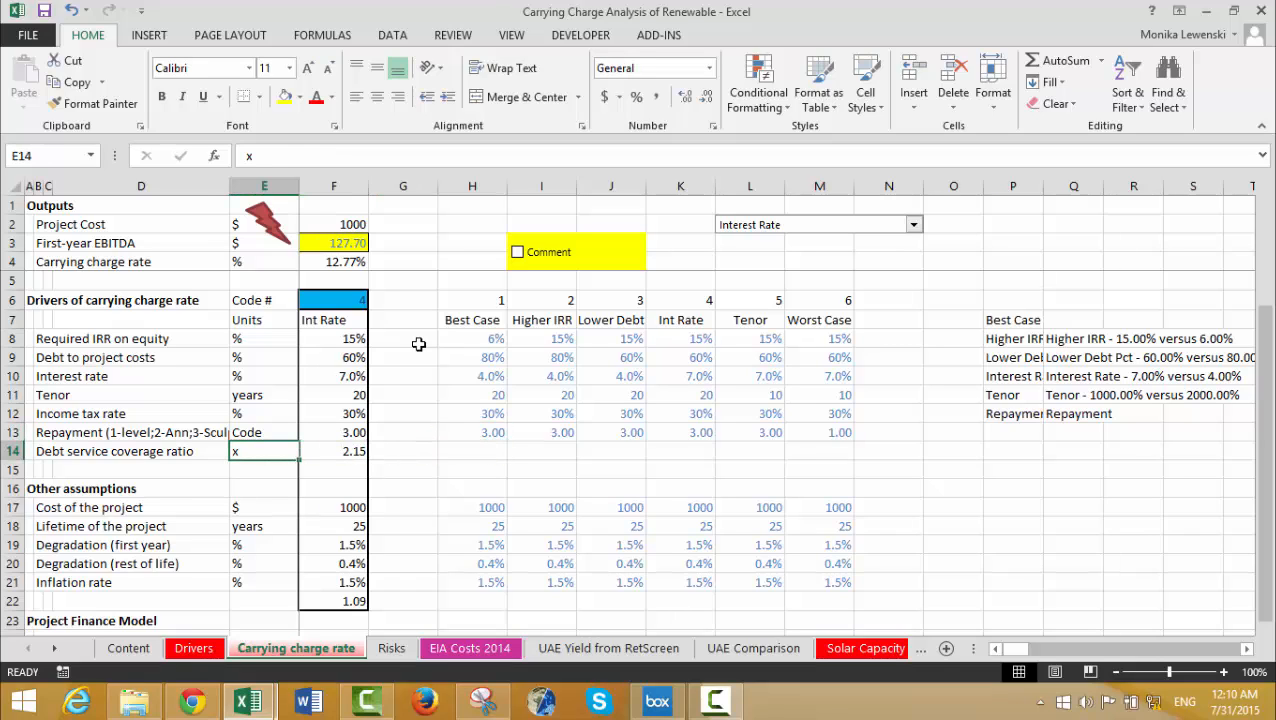
Go back up past the driver rows and select the scenario code number in F6.
{"action": "key", "text": "Up"}
{"action": "key", "text": "Up"}
{"action": "key", "text": "Up"}
{"action": "key", "text": "Up"}
{"action": "key", "text": "Up"}
{"action": "key", "text": "Up"}
{"action": "key", "text": "Up"}
{"action": "key", "text": "Up"}
{"action": "key", "text": "Up"}
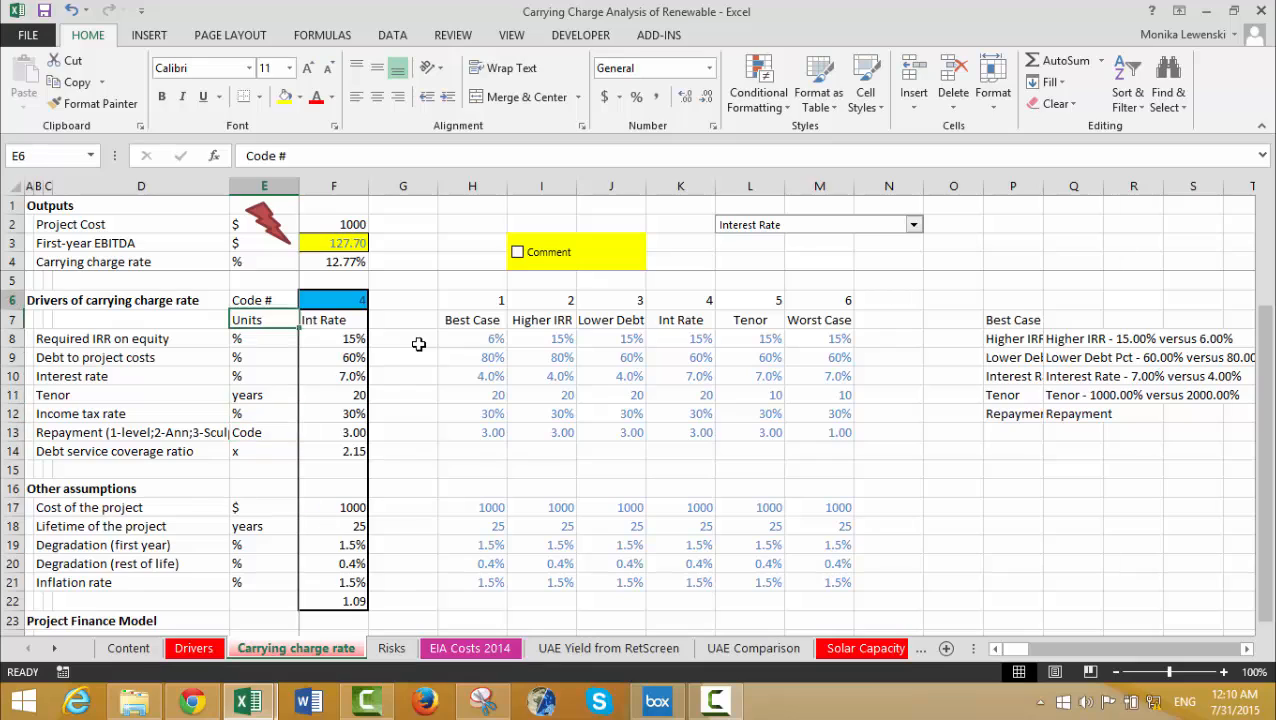
{"action": "key", "text": "Right"}
{"action": "key", "text": "Down"}
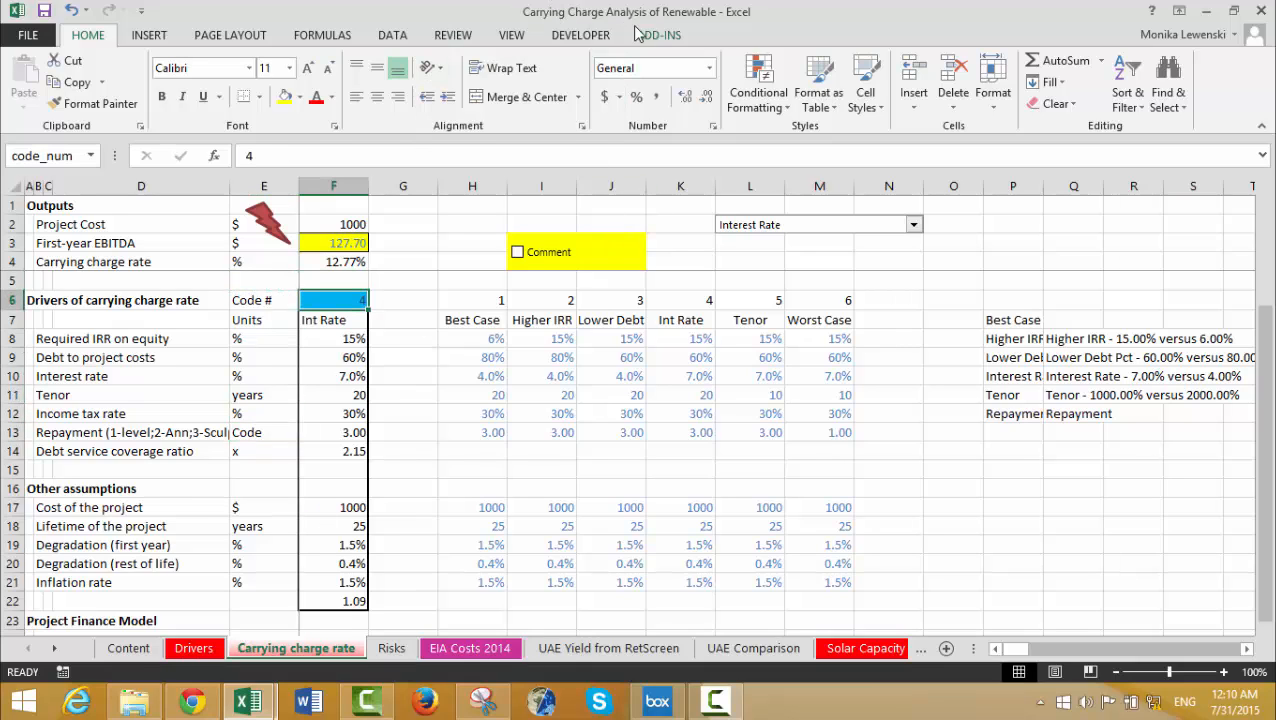
Display the comment explaining how the carrying charge rate is computed, and hide it again.
{"action": "left_click", "coordinate": [603, 265]}
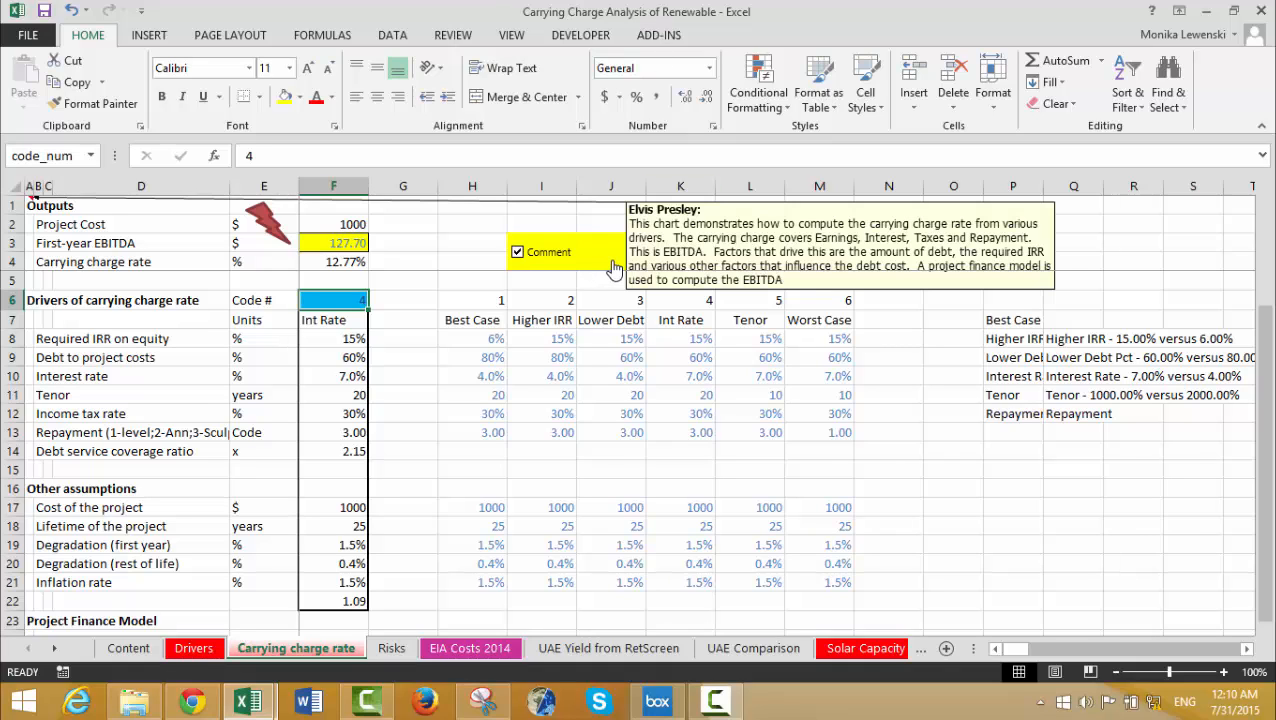
{"action": "left_click", "coordinate": [613, 268]}
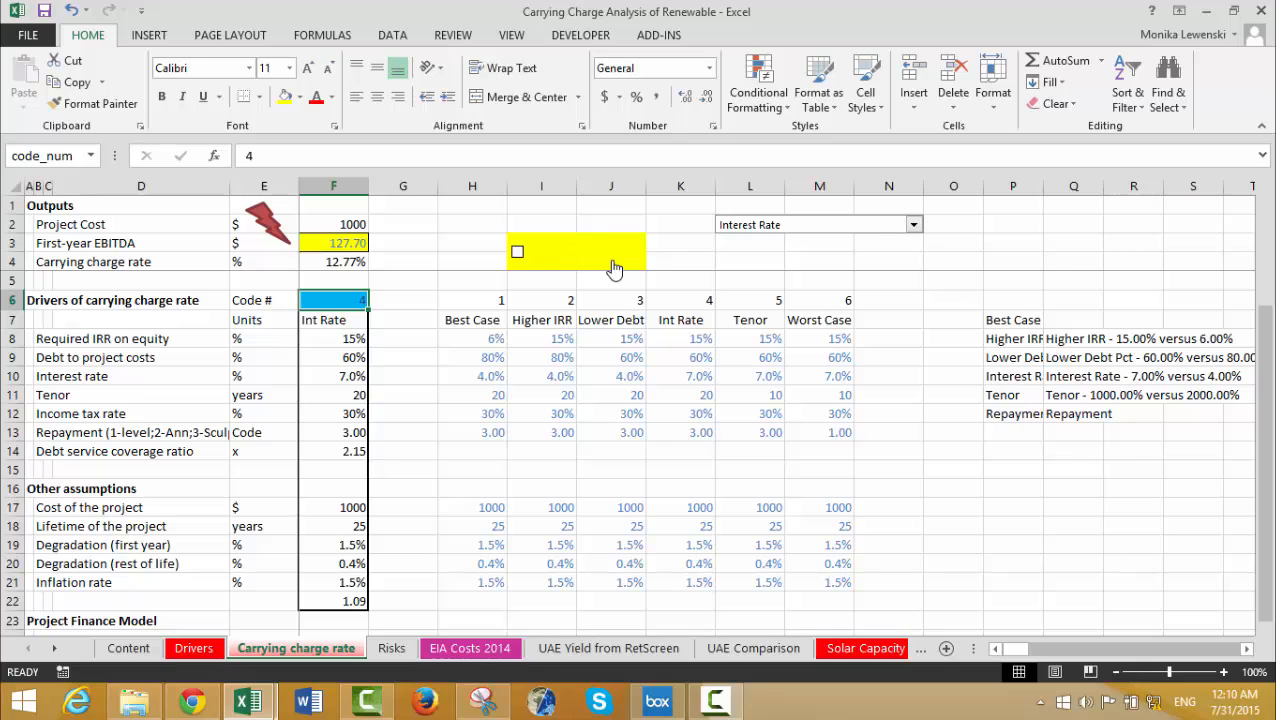
{"action": "left_click", "coordinate": [613, 268]}
{"action": "left_click", "coordinate": [613, 268]}
Set the scenario code number in F6 to 1 for the Best Case drivers.
{"action": "key", "text": "Left"}
{"action": "key", "text": "Right"}
{"action": "type", "text": "1"}
{"action": "key", "text": "Return"}
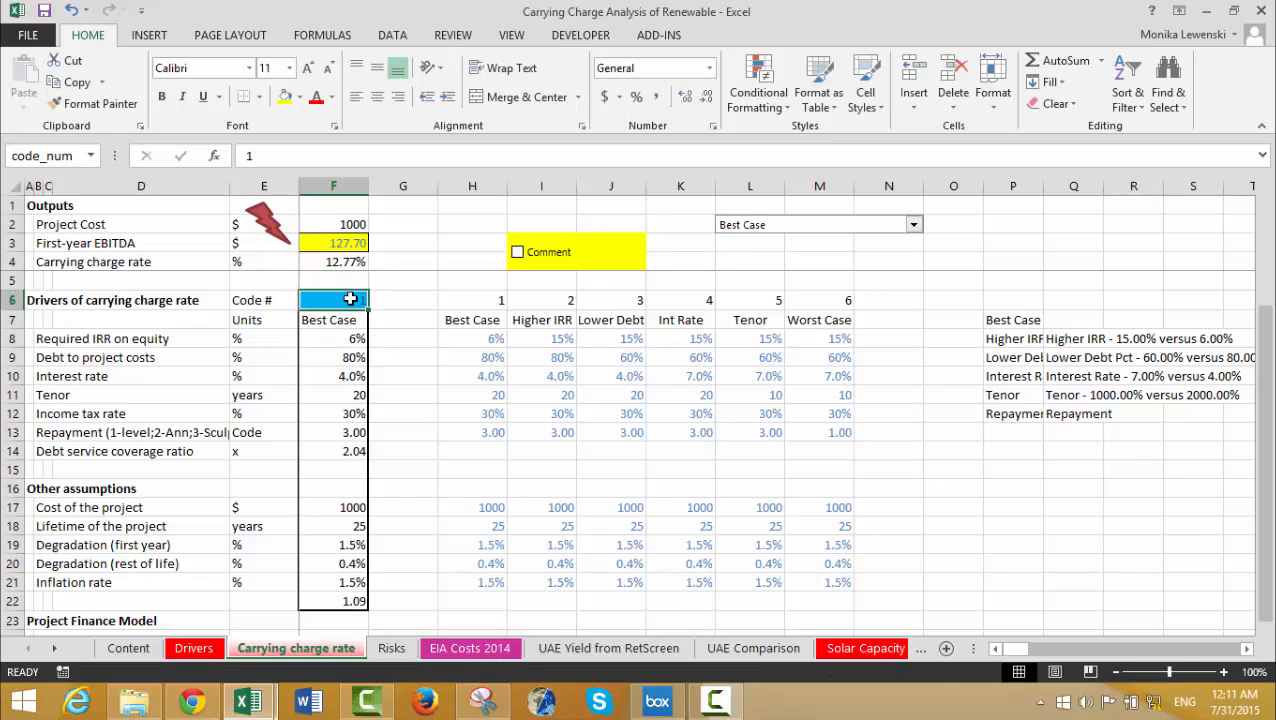
Change the scenario code number to 2 for the Higher IRR drivers.
{"action": "type", "text": "2"}
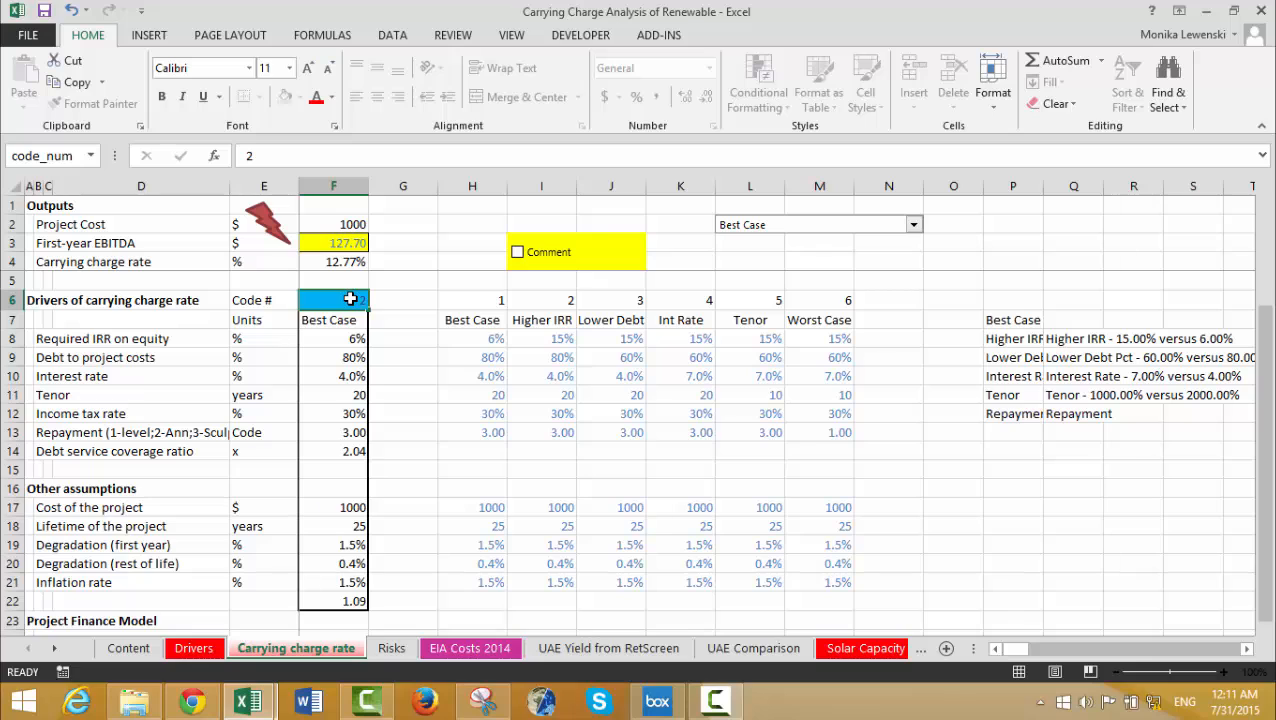
{"action": "key", "text": "Return"}
{"action": "key", "text": "Left"}
Set the scenario code number back to 1 for the Best Case.
{"action": "left_click", "coordinate": [350, 298]}
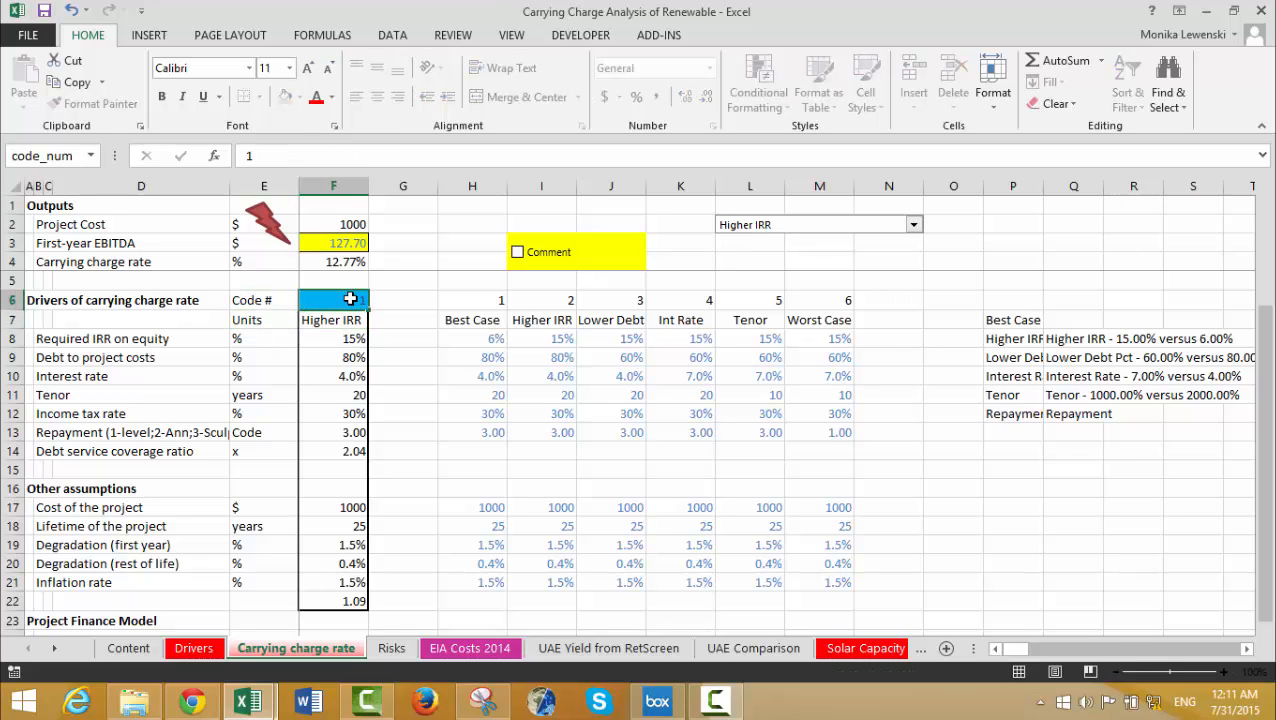
{"action": "type", "text": "1"}
{"action": "key", "text": "Return"}
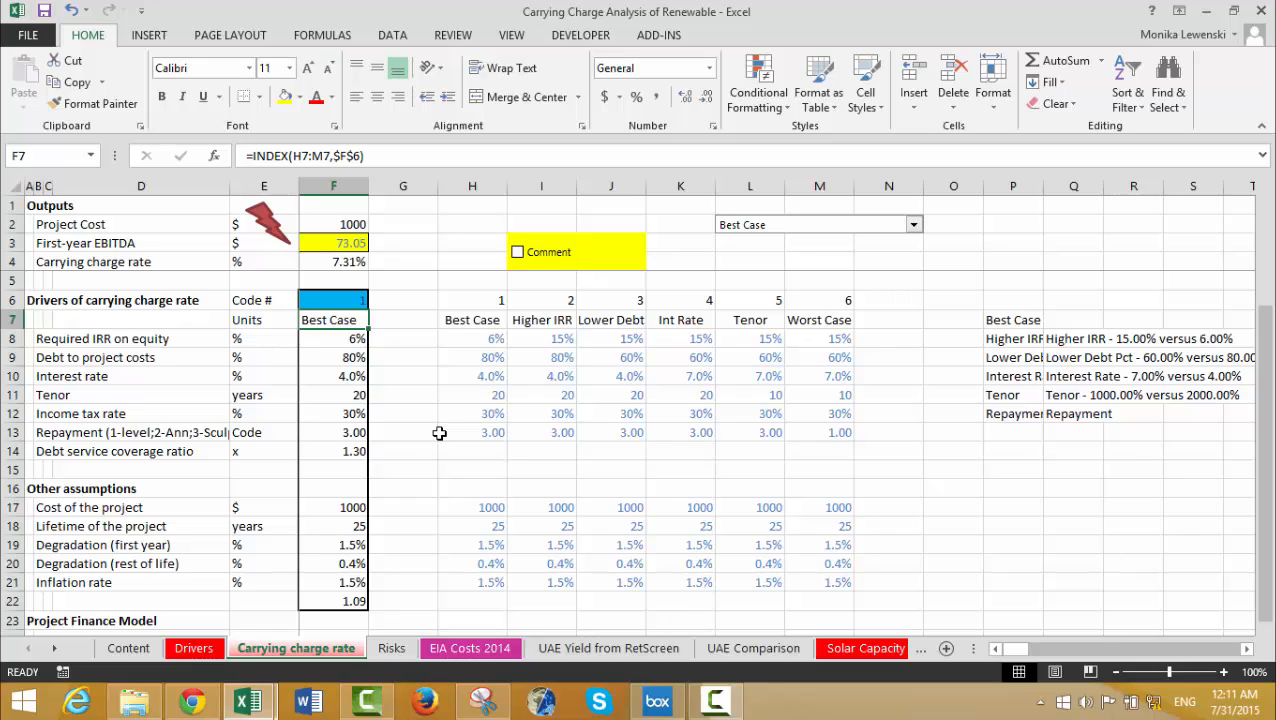
Look down through the project finance model, past the debt and cash flow rows, to the Equity IRR and Target IRR comparison.
{"action": "key", "text": "Down"}
{"action": "key", "text": "Down"}
{"action": "key", "text": "Down"}
{"action": "key", "text": "Down"}
{"action": "key", "text": "Down"}
{"action": "key", "text": "Down"}
{"action": "key", "text": "Down"}
{"action": "key", "text": "Down"}
{"action": "key", "text": "Down"}
{"action": "key", "text": "Down"}
{"action": "key", "text": "Down"}
{"action": "key", "text": "Down"}
{"action": "key", "text": "Down"}
{"action": "key", "text": "Down"}
{"action": "key", "text": "Down"}
{"action": "key", "text": "Down"}
{"action": "key", "text": "Down"}
{"action": "key", "text": "Down"}
{"action": "key", "text": "Down"}
{"action": "key", "text": "Down"}
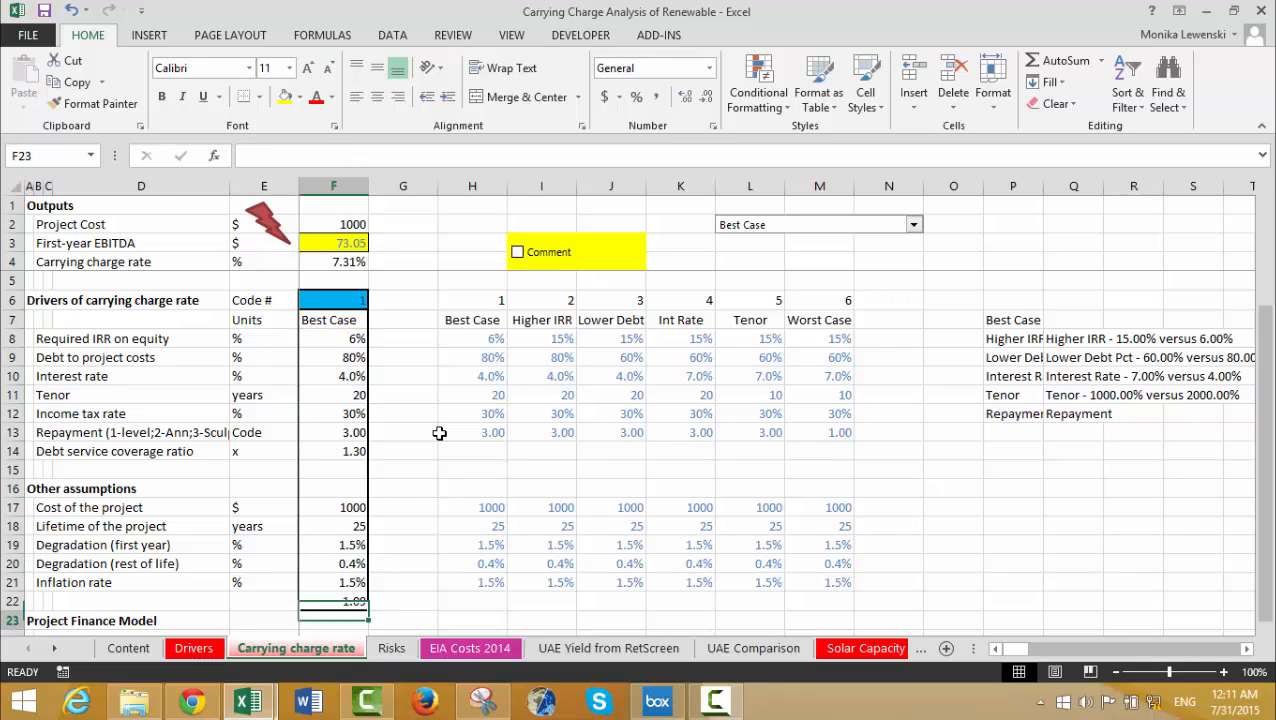
{"action": "key", "text": "Down"}
{"action": "key", "text": "Down"}
{"action": "key", "text": "Down"}
{"action": "key", "text": "Down"}
{"action": "key", "text": "Down"}
{"action": "key", "text": "Down"}
{"action": "key", "text": "Down"}
{"action": "key", "text": "Down"}
{"action": "key", "text": "Down"}
{"action": "key", "text": "Down"}
{"action": "key", "text": "Down"}
{"action": "key", "text": "Down"}
{"action": "key", "text": "Down"}
{"action": "key", "text": "Down"}
{"action": "key", "text": "Down"}
{"action": "key", "text": "Down"}
{"action": "key", "text": "Down"}
{"action": "key", "text": "Down"}
{"action": "key", "text": "Down"}
{"action": "key", "text": "Down"}
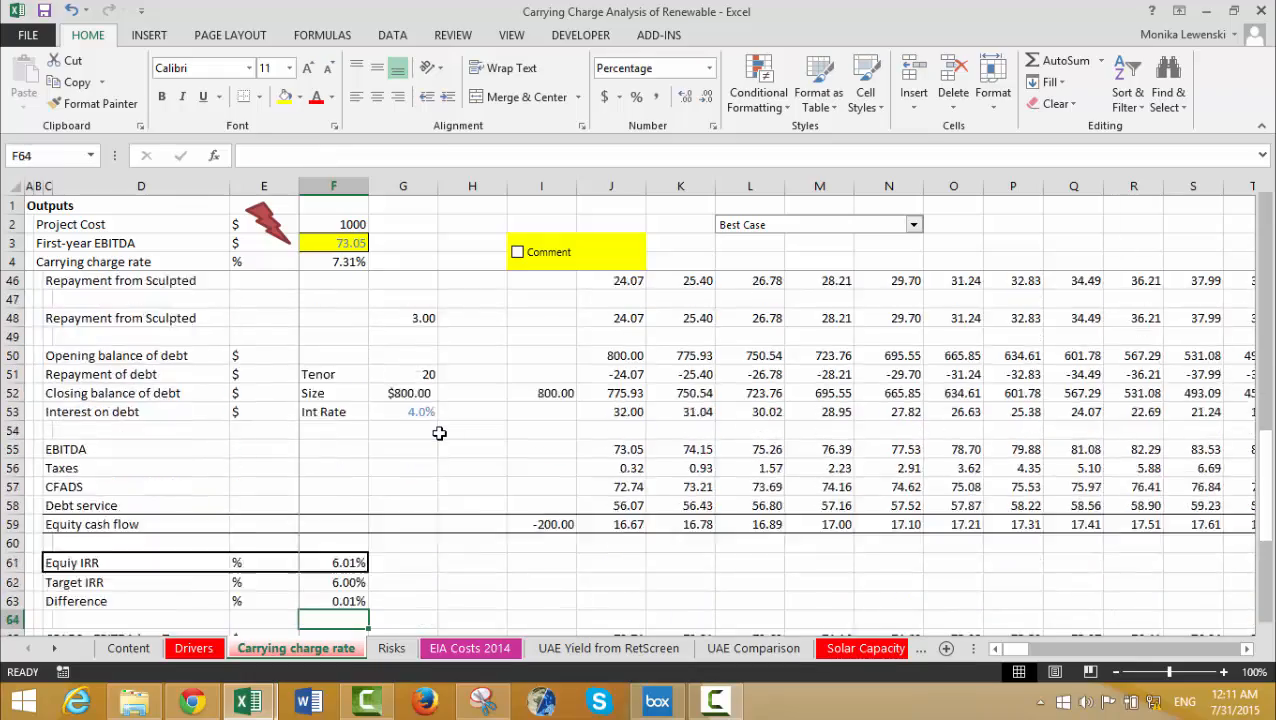
Look below the Equity IRR comparison to the LLCR rows, and return up through the model to the carrying charge outputs.
{"action": "key", "text": "Down"}
{"action": "key", "text": "Down"}
{"action": "key", "text": "Down"}
{"action": "key", "text": "Down"}
{"action": "key", "text": "Down"}
{"action": "key", "text": "Down"}
{"action": "key", "text": "Down"}
{"action": "key", "text": "Down"}
{"action": "key", "text": "Up"}
{"action": "key", "text": "Up"}
{"action": "key", "text": "Up"}
{"action": "key", "text": "Up"}
{"action": "key", "text": "Up"}
{"action": "key", "text": "Up"}
{"action": "key", "text": "Up"}
{"action": "key", "text": "Up"}
{"action": "key", "text": "Up"}
{"action": "key", "text": "Up"}
{"action": "key", "text": "Up"}
{"action": "key", "text": "Up"}
{"action": "key", "text": "Up"}
{"action": "key", "text": "Up"}
{"action": "key", "text": "Up"}
{"action": "key", "text": "Up"}
{"action": "key", "text": "Up"}
{"action": "key", "text": "Up"}
{"action": "key", "text": "Up"}
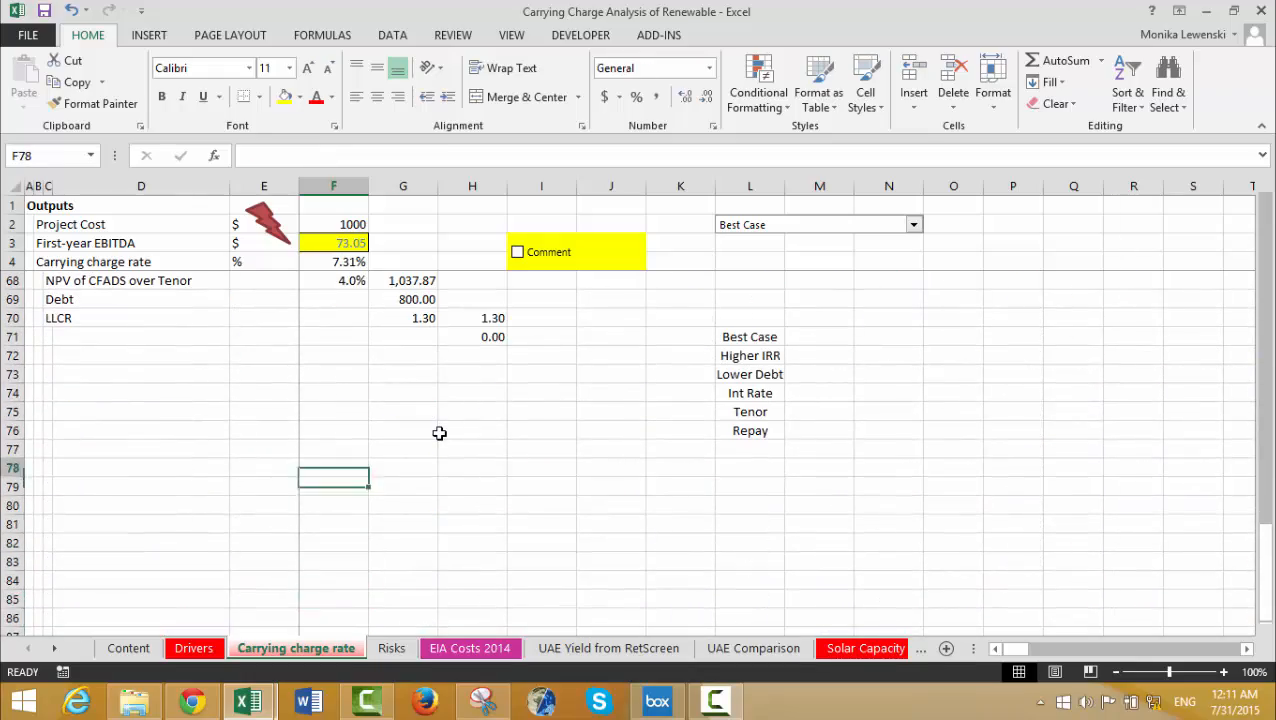
{"action": "key", "text": "Up"}
{"action": "key", "text": "Up"}
{"action": "key", "text": "Up"}
{"action": "key", "text": "Up"}
{"action": "key", "text": "Up"}
{"action": "key", "text": "Up"}
{"action": "key", "text": "Up"}
{"action": "key", "text": "Up"}
{"action": "key", "text": "Up"}
{"action": "key", "text": "Up"}
{"action": "key", "text": "Up"}
{"action": "key", "text": "Up"}
{"action": "key", "text": "Up"}
{"action": "key", "text": "Up"}
{"action": "key", "text": "Up"}
{"action": "key", "text": "Up"}
{"action": "key", "text": "Up"}
{"action": "key", "text": "Up"}
{"action": "key", "text": "Up"}
{"action": "key", "text": "Up"}
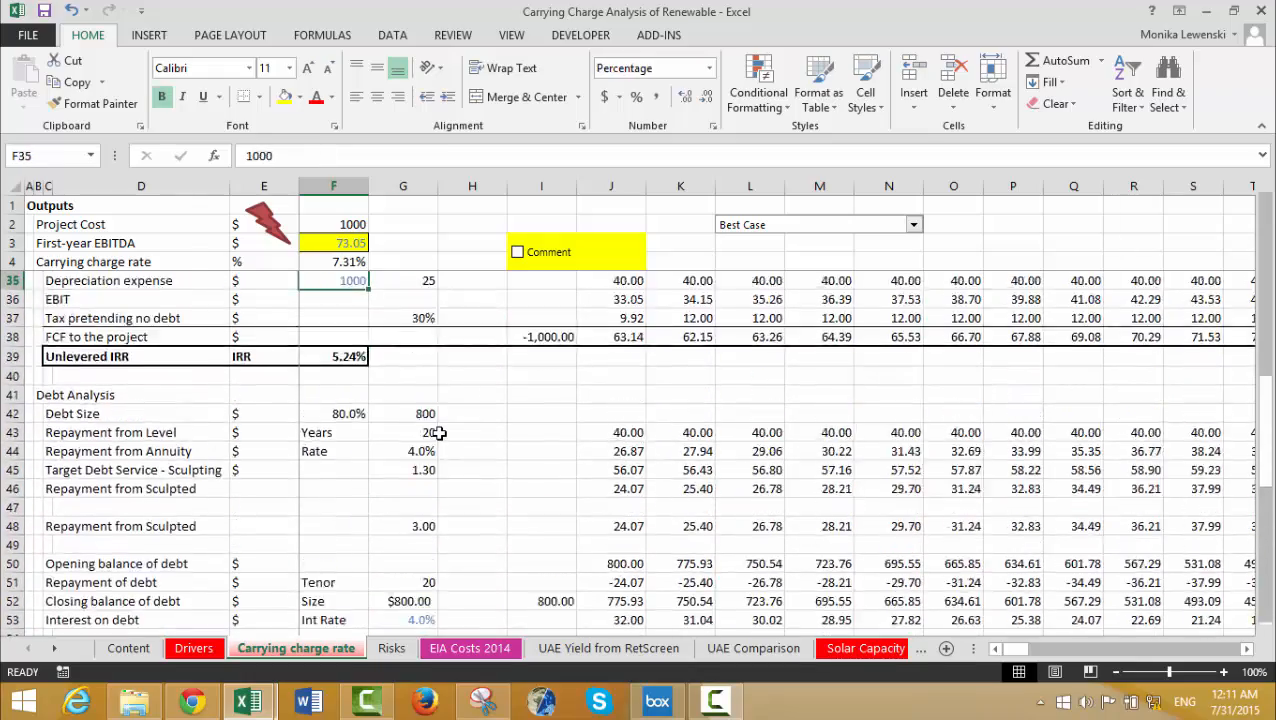
{"action": "key", "text": "Up"}
{"action": "key", "text": "Up"}
{"action": "key", "text": "Up"}
{"action": "key", "text": "Up"}
{"action": "key", "text": "Up"}
{"action": "key", "text": "Up"}
{"action": "key", "text": "Up"}
{"action": "key", "text": "Up"}
{"action": "key", "text": "Up"}
{"action": "key", "text": "Up"}
{"action": "key", "text": "Up"}
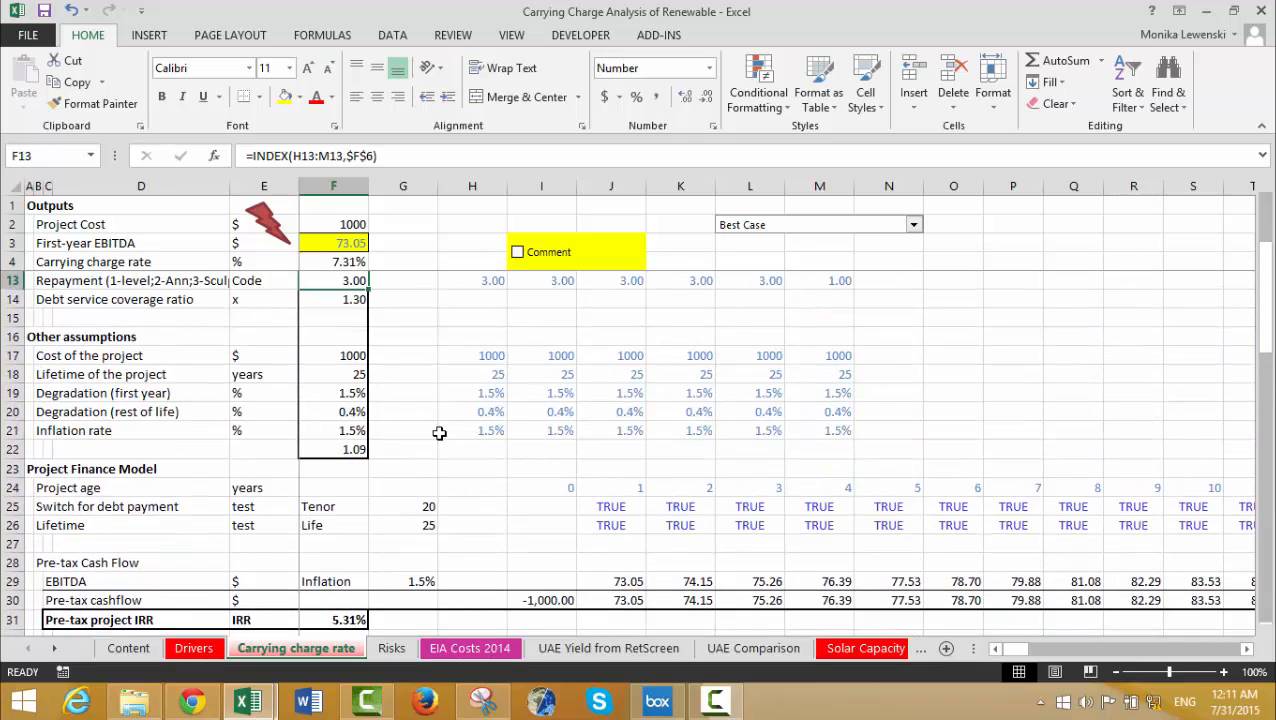
{"action": "key", "text": "Up"}
{"action": "key", "text": "Up"}
{"action": "key", "text": "Up"}
{"action": "key", "text": "Up"}
{"action": "key", "text": "Up"}
{"action": "key", "text": "Up"}
{"action": "key", "text": "Up"}
{"action": "key", "text": "Up"}
{"action": "key", "text": "Up"}
{"action": "key", "text": "Up"}
{"action": "key", "text": "Up"}
{"action": "key", "text": "Down"}
{"action": "key", "text": "Down"}
{"action": "key", "text": "Down"}
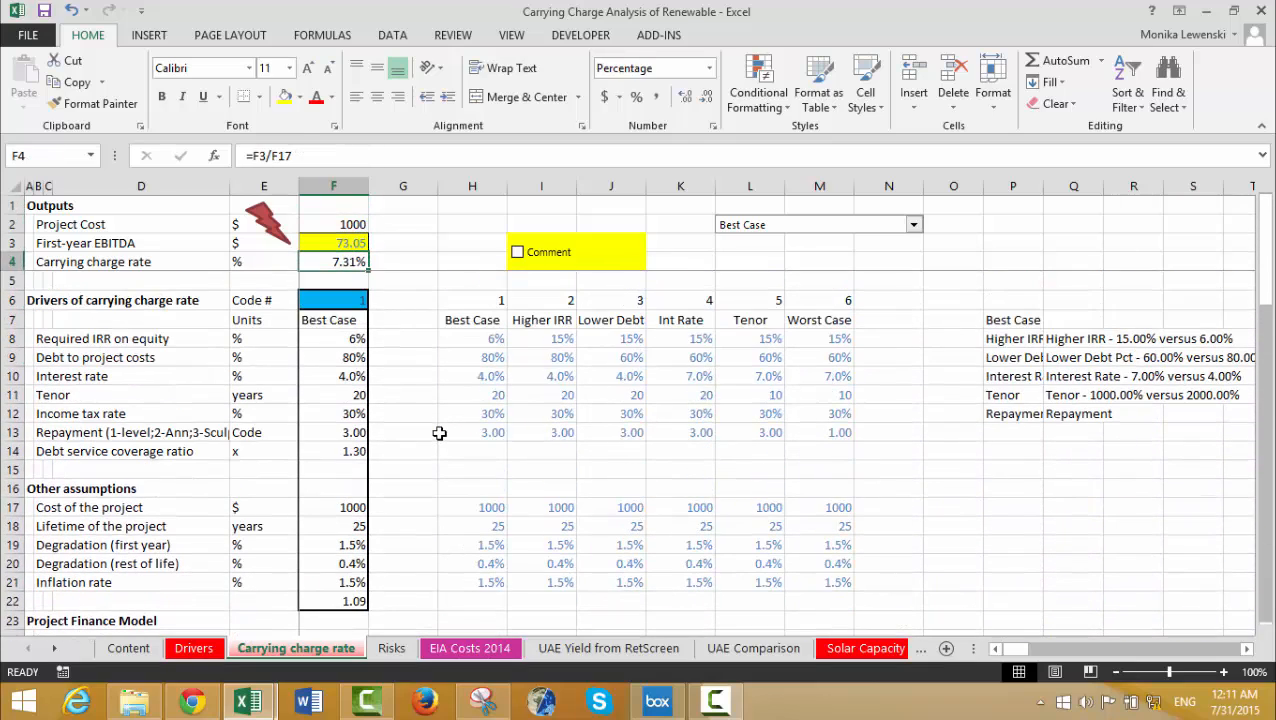
Examine the active drivers of the carrying charge rate, from required IRR on equity down to the debt tenor.
{"action": "key", "text": "Left"}
{"action": "key", "text": "Right"}
{"action": "key", "text": "Down"}
{"action": "key", "text": "Down"}
{"action": "key", "text": "Down"}
{"action": "key", "text": "Down"}
{"action": "key", "text": "Down"}
{"action": "key", "text": "Down"}
{"action": "key", "text": "Down"}
{"action": "key", "text": "Right"}
{"action": "key", "text": "Right"}
{"action": "key", "text": "Left"}
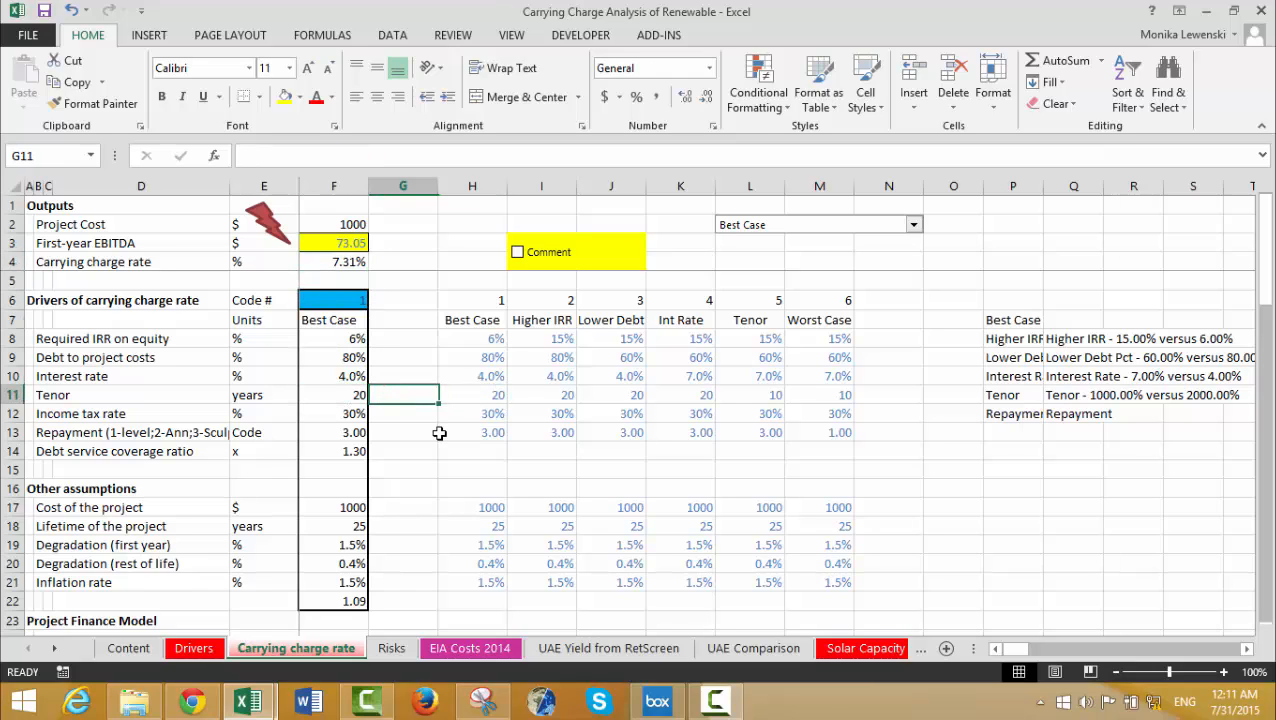
Examine the scenario code number, the first-year EBITDA and the carrying charge rate formula in F4.
{"action": "key", "text": "Up"}
{"action": "key", "text": "Up"}
{"action": "key", "text": "Up"}
{"action": "key", "text": "Left"}
{"action": "key", "text": "Up"}
{"action": "key", "text": "Up"}
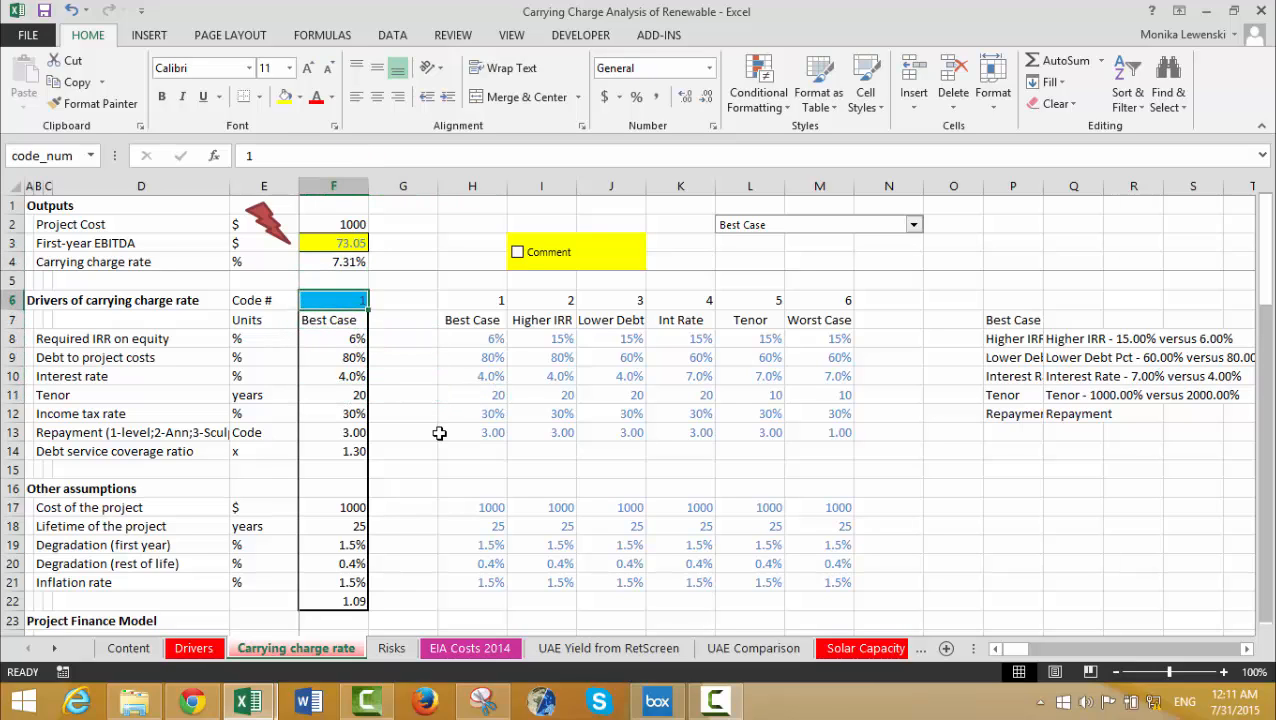
{"action": "key", "text": "Up"}
{"action": "key", "text": "Up"}
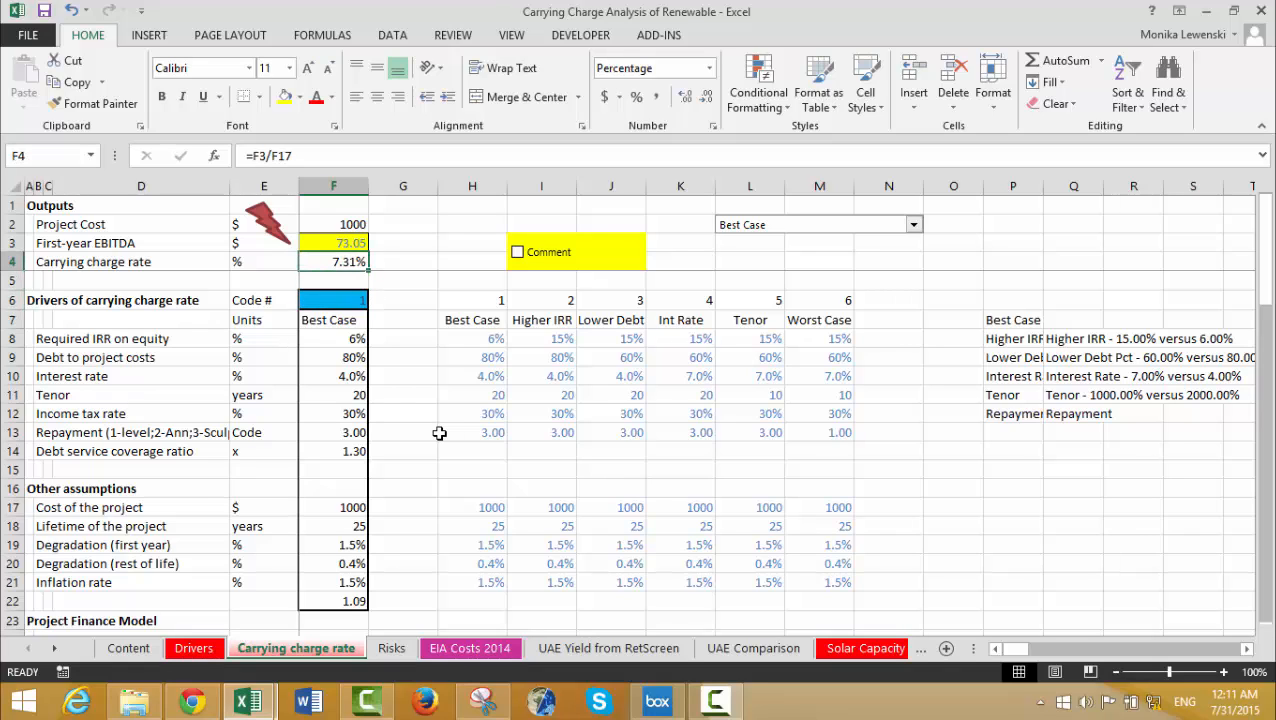
{"action": "key", "text": "Up"}
{"action": "key", "text": "Up"}
{"action": "key", "text": "Down"}
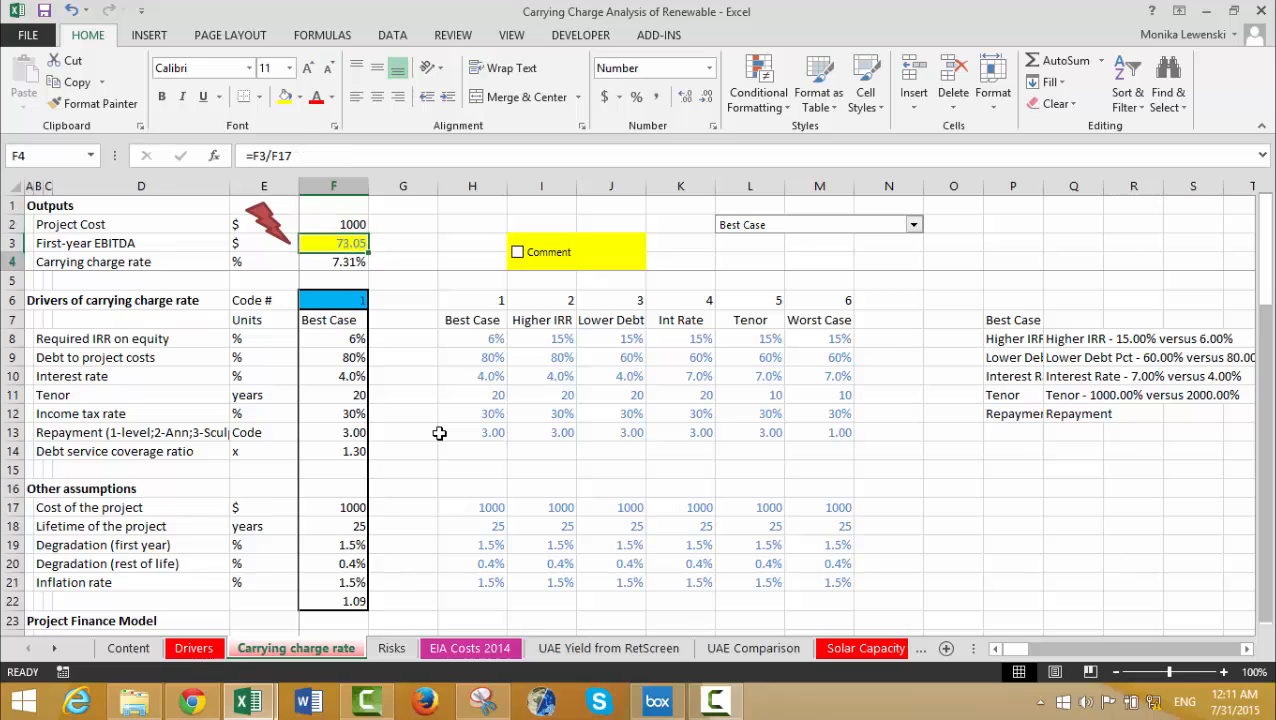
{"action": "key", "text": "Down"}
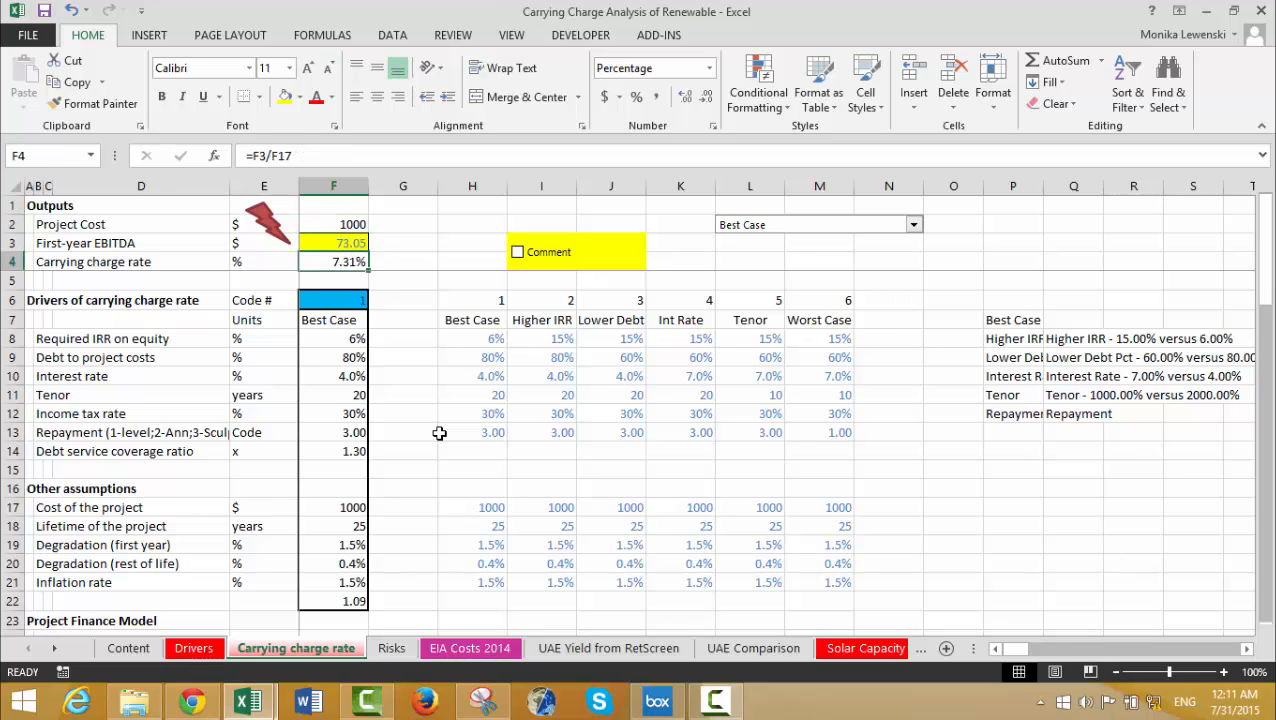
Set the scenario code number in F6 to 6 for the Worst Case drivers.
{"action": "type", "text": "6"}
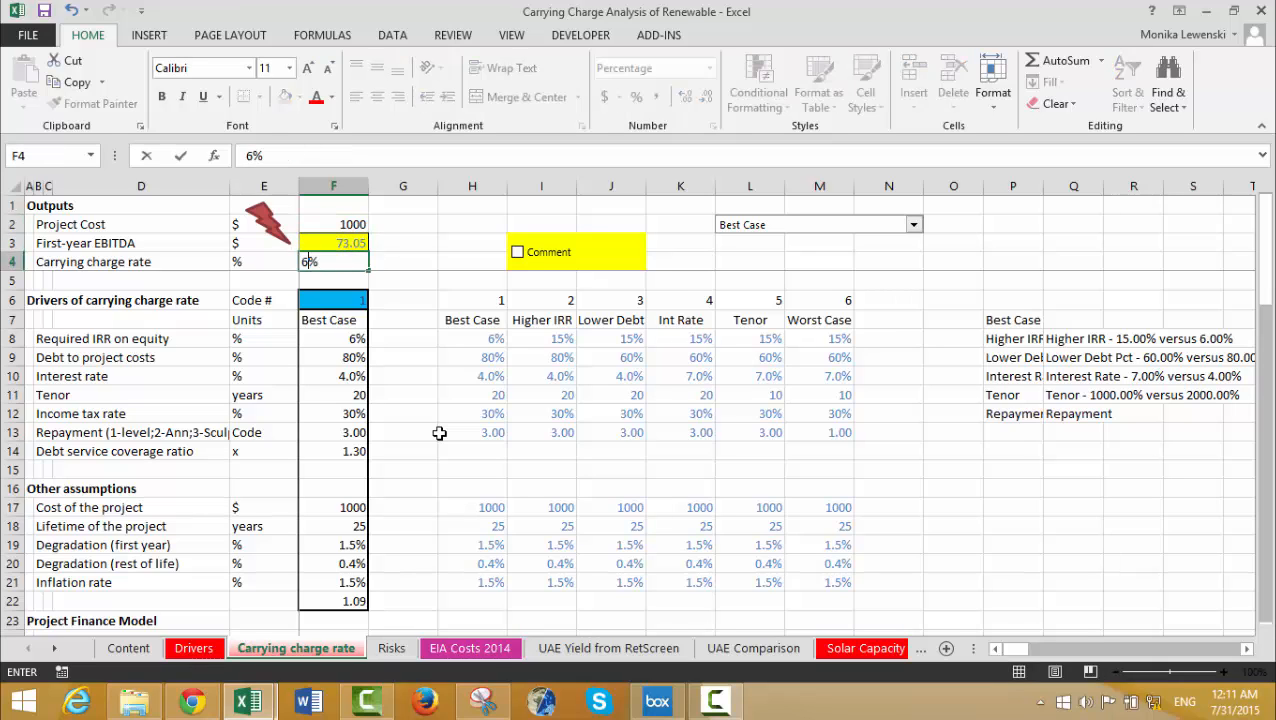
{"action": "key", "text": "Escape"}
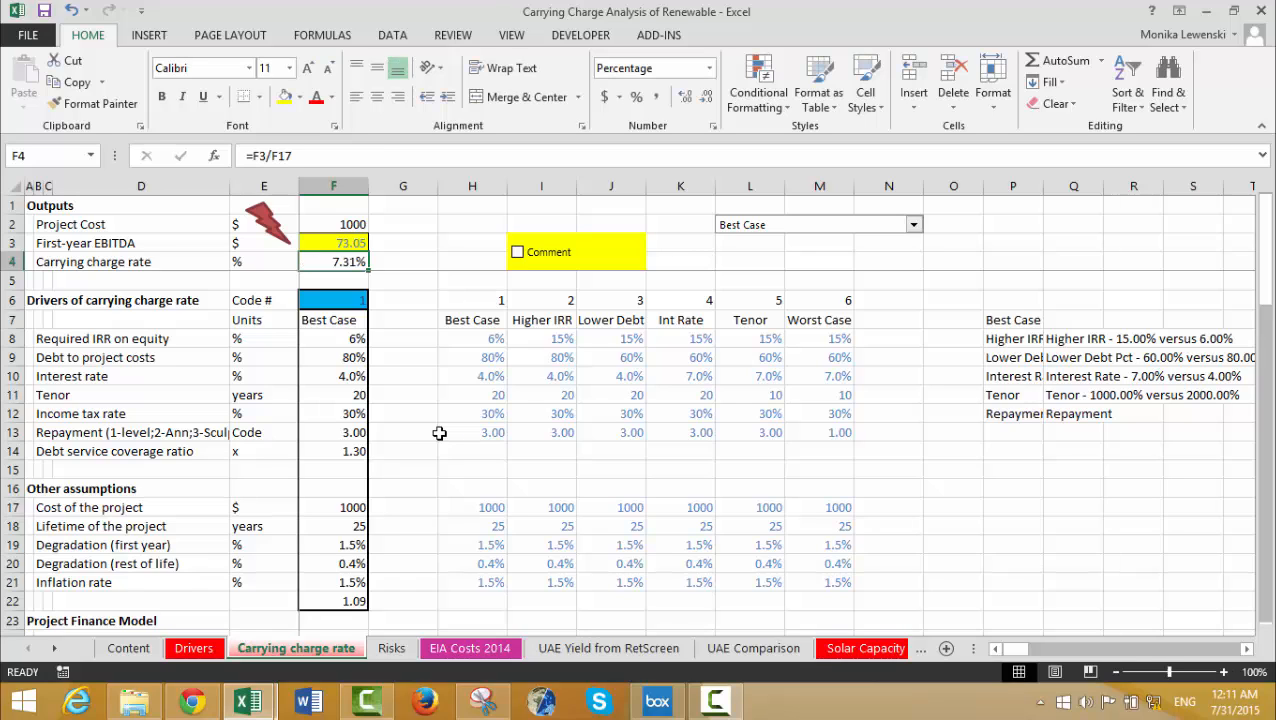
{"action": "key", "text": "Down"}
{"action": "key", "text": "Down"}
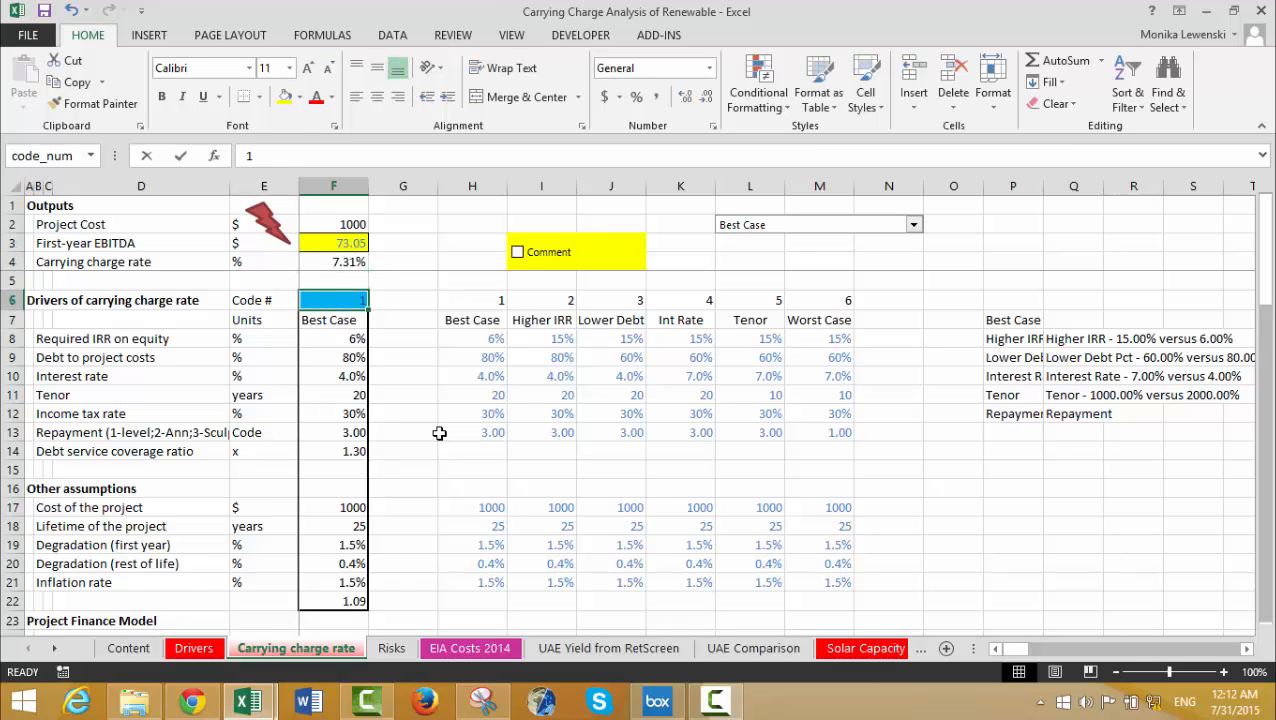
{"action": "type", "text": "6"}
{"action": "key", "text": "Return"}
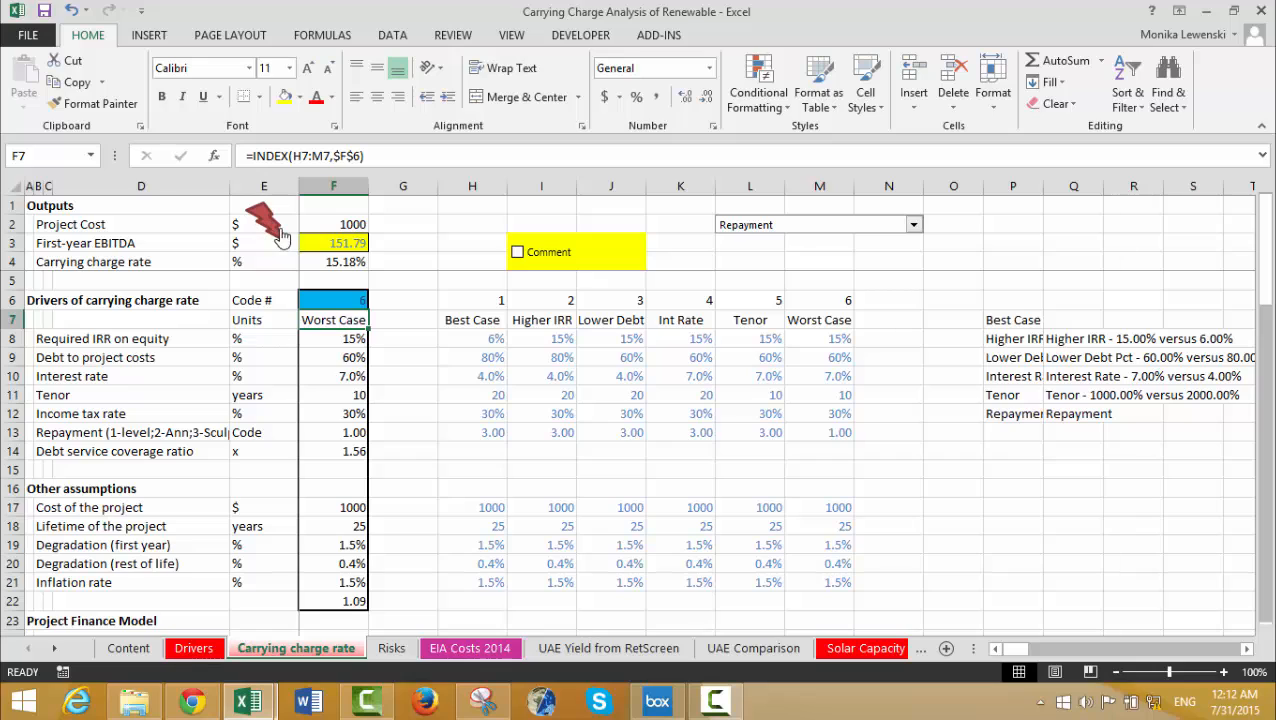
Change the workbook's calculation option.
{"action": "left_click", "coordinate": [817, 334]}
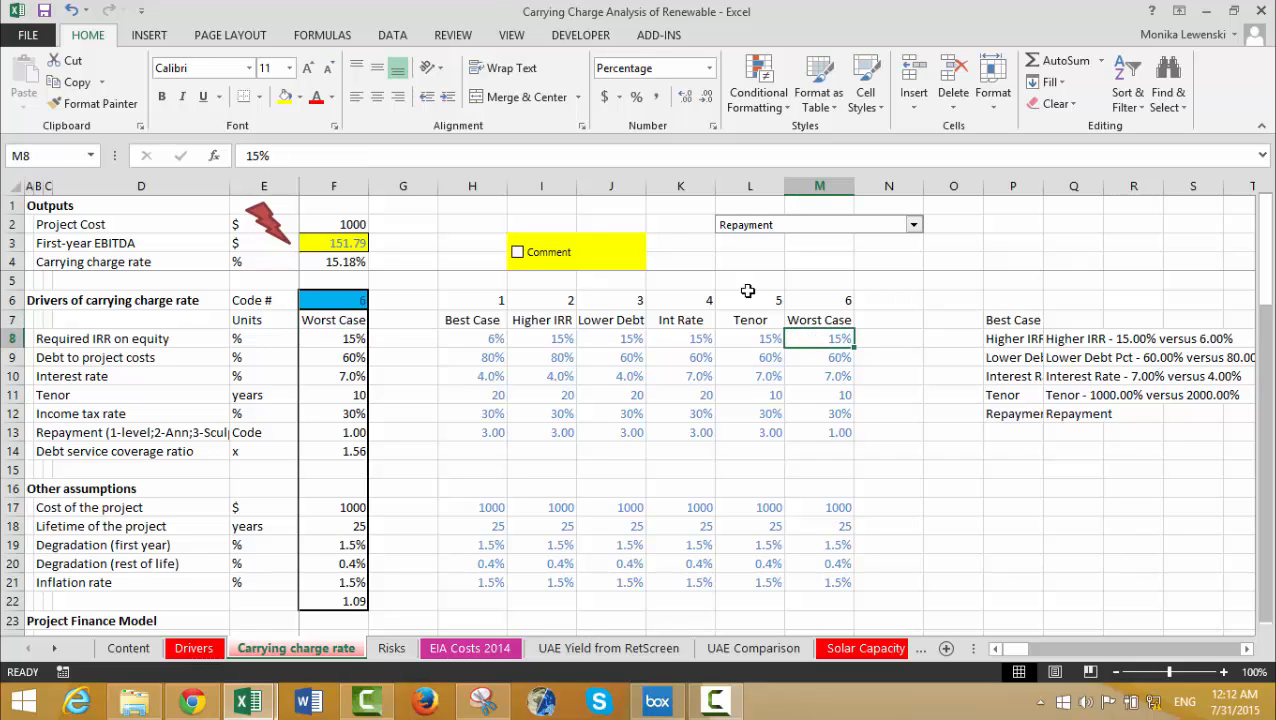
{"action": "left_click", "coordinate": [338, 36]}
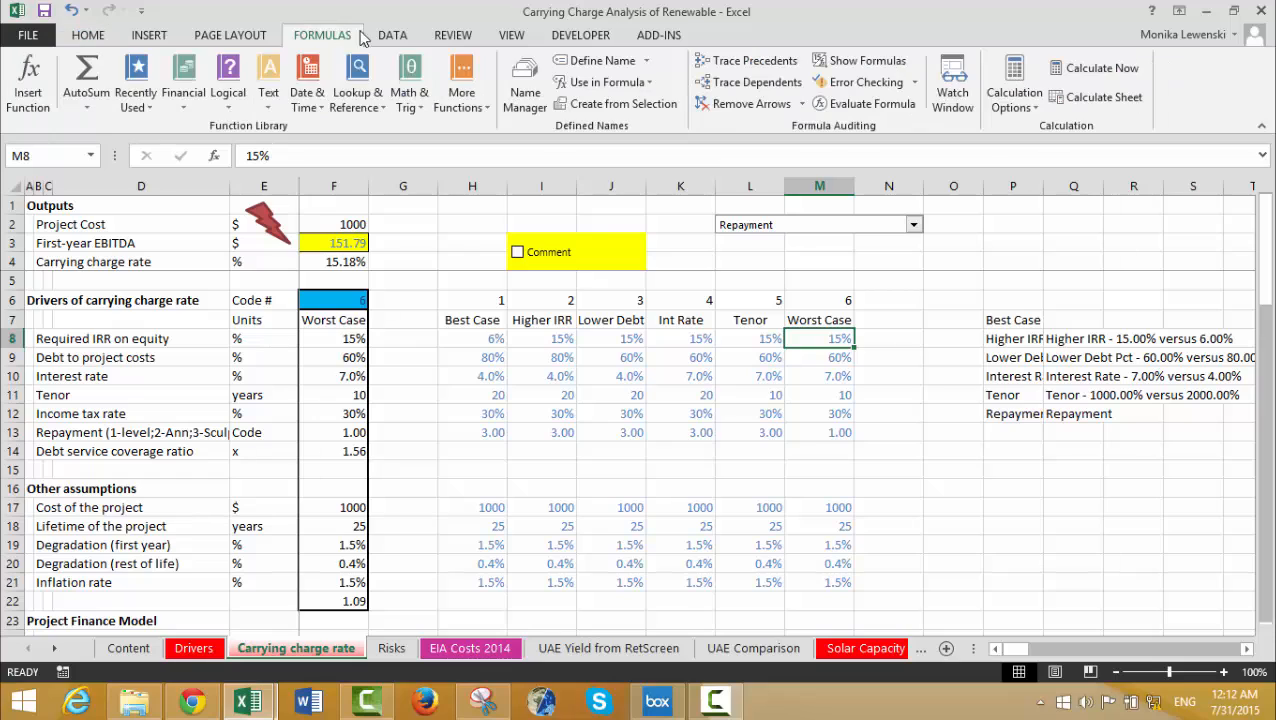
{"action": "left_click", "coordinate": [1018, 97]}
{"action": "left_click", "coordinate": [1020, 151]}
{"action": "left_click", "coordinate": [435, 359]}
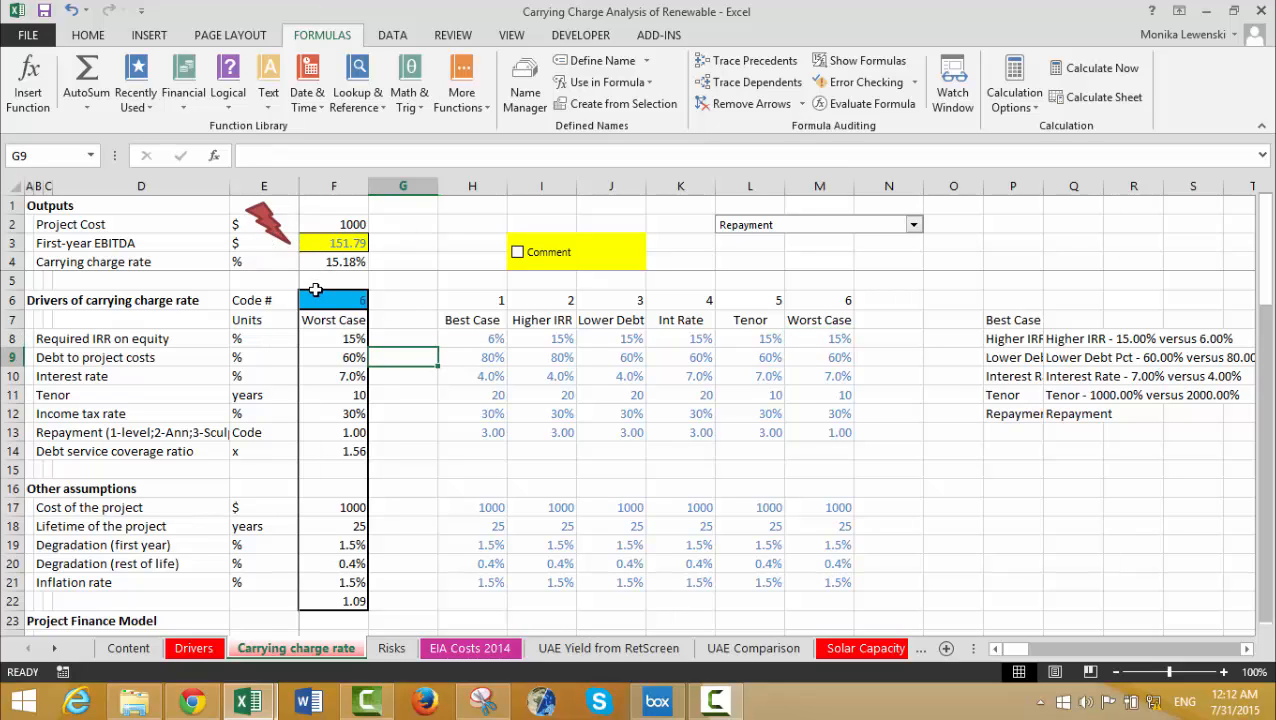
Set the scenario code number in F6 back to 1 for the Best Case and view the LCOE table on the Drivers sheet.
{"action": "key", "text": "Up"}
{"action": "key", "text": "Up"}
{"action": "key", "text": "Up"}
{"action": "key", "text": "Left"}
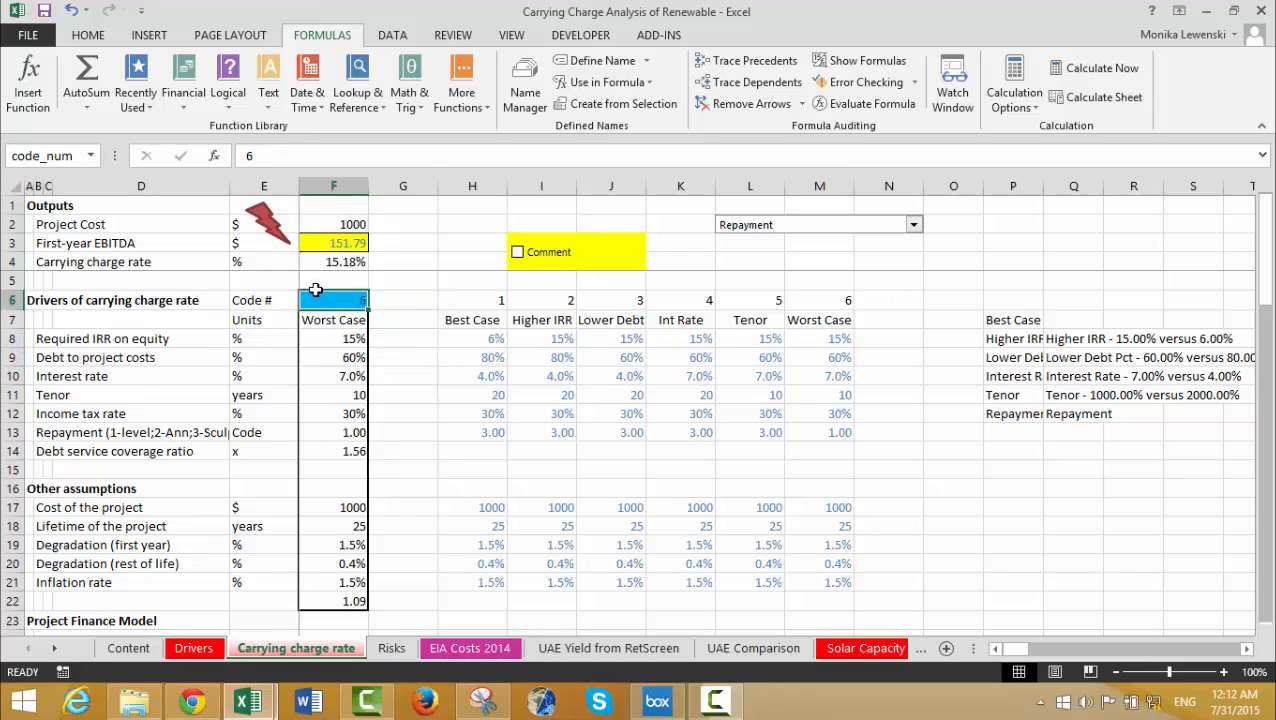
{"action": "type", "text": "1"}
{"action": "key", "text": "Return"}
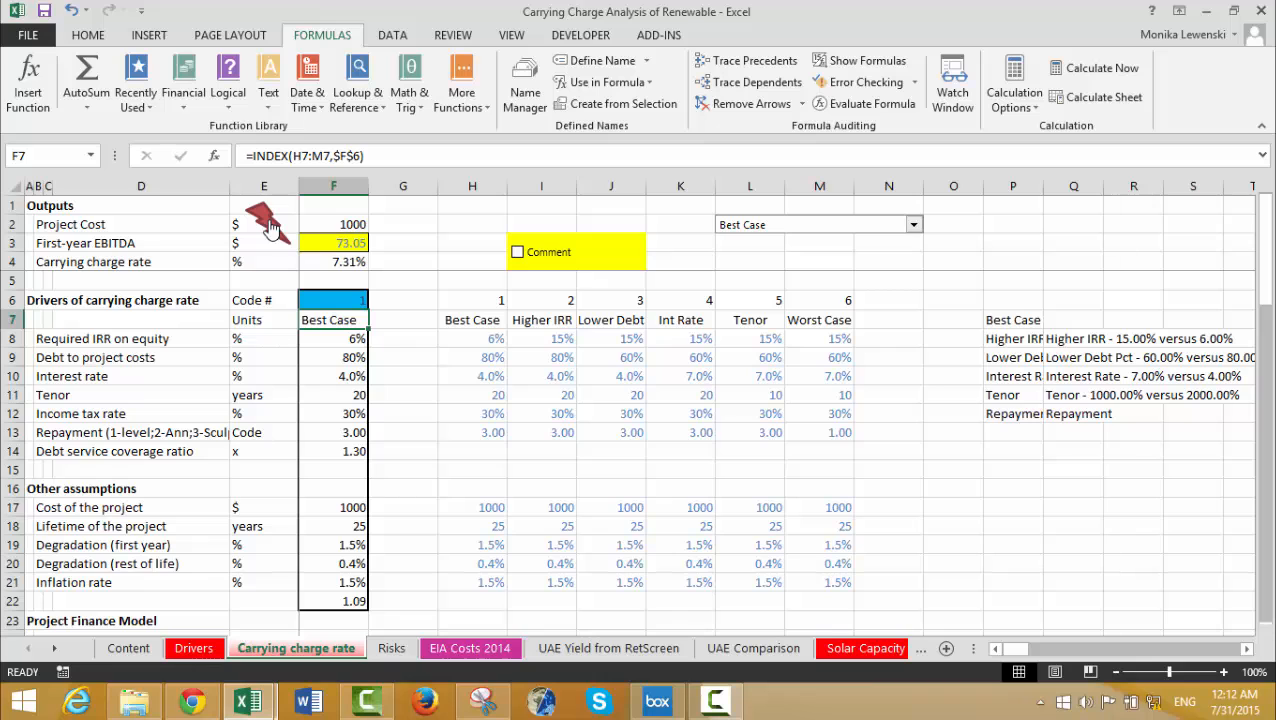
{"action": "key", "text": "ctrl+Page_Up"}
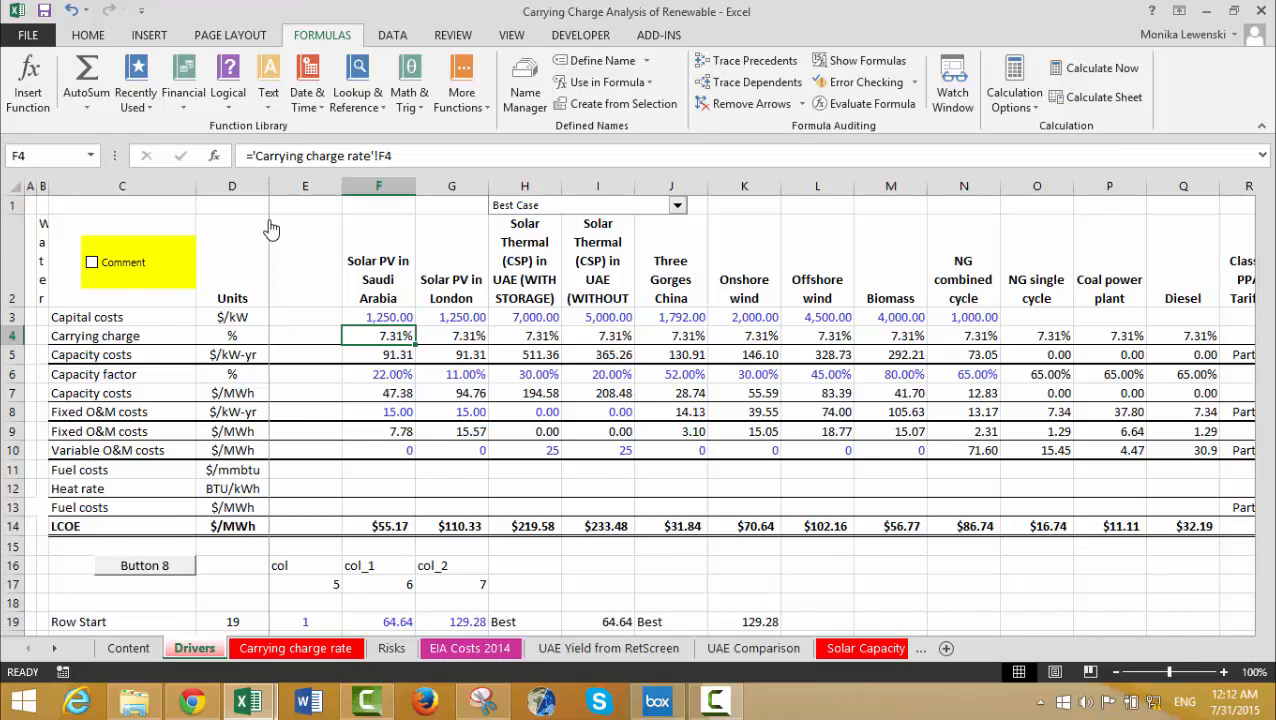
Return to the Carrying charge rate sheet and set the scenario code number to 6 for the Worst Case.
{"action": "key", "text": "ctrl+Page_Down"}
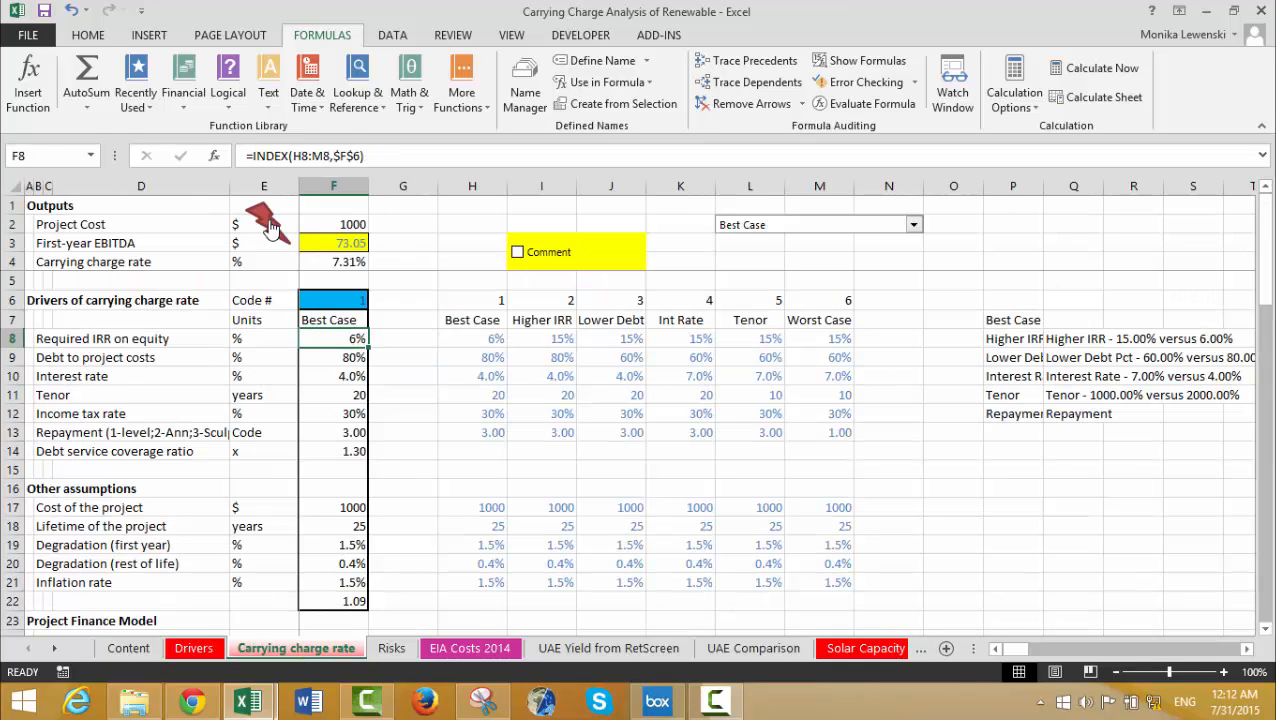
{"action": "key", "text": "Up"}
{"action": "type", "text": "6"}
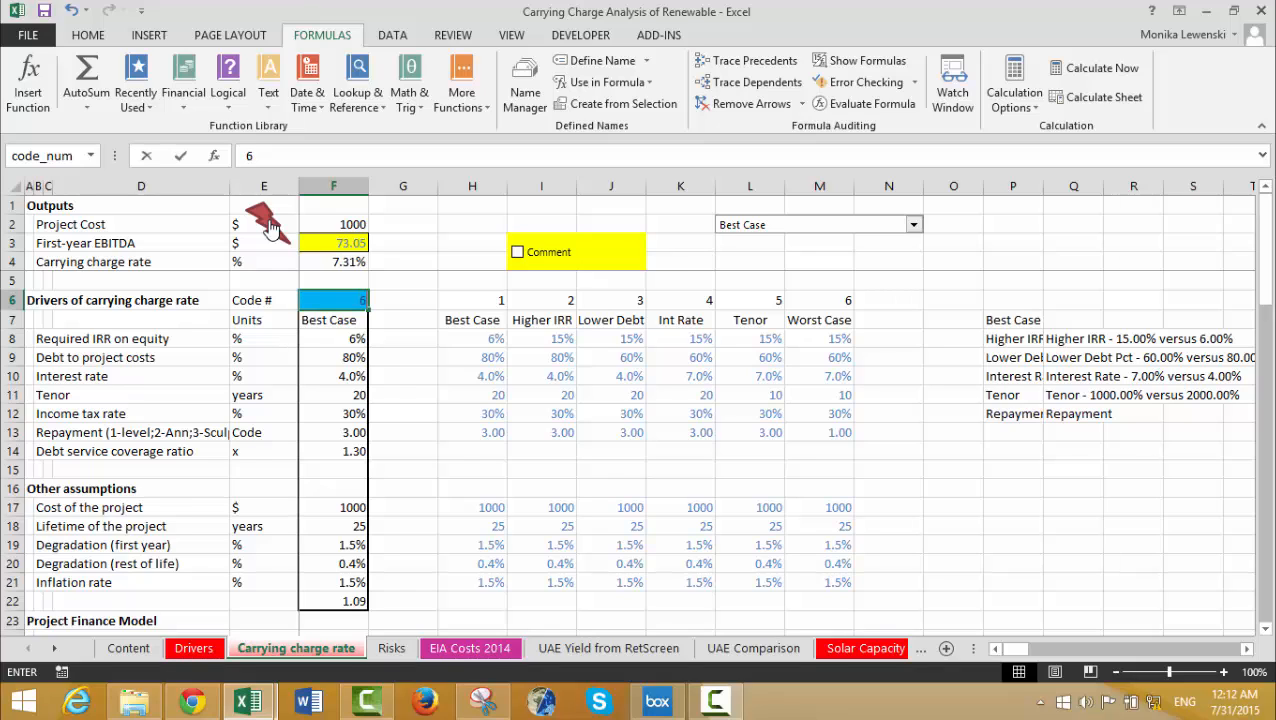
{"action": "key", "text": "Return"}
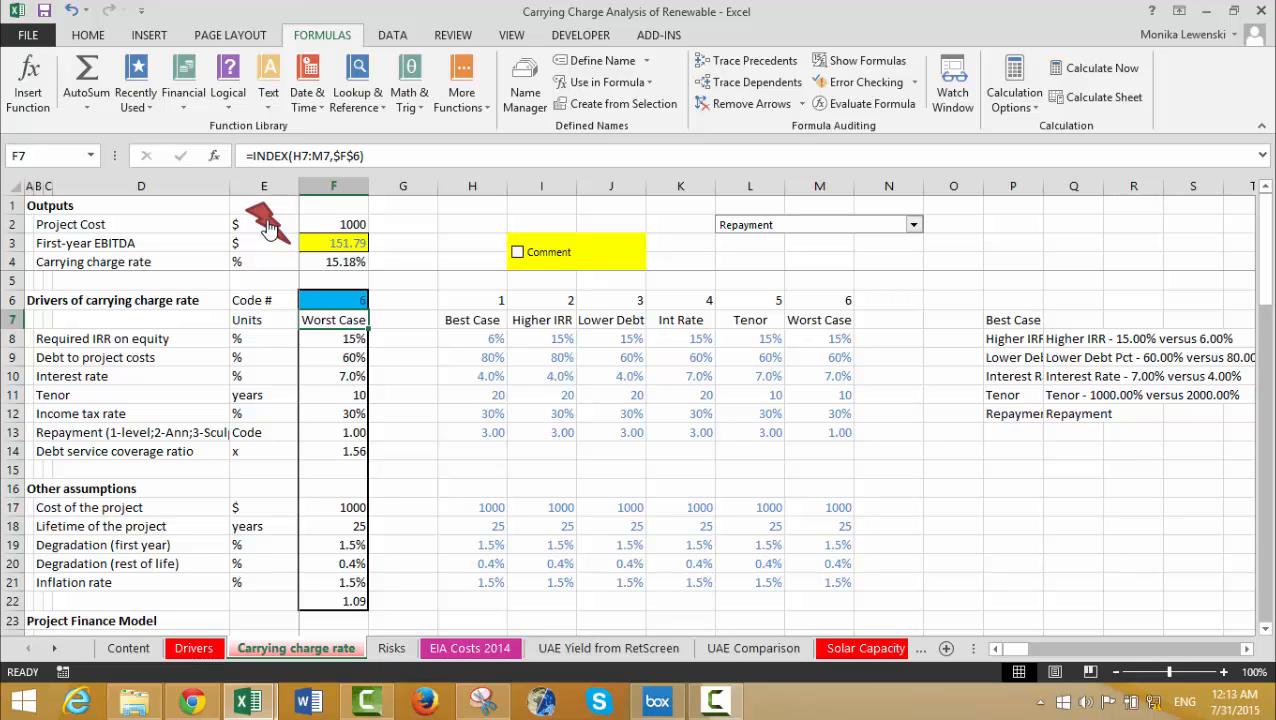
Open the Drivers sheet and compare the Worst Case LCOE of solar PV in Saudi Arabia and in London.
{"action": "left_click", "coordinate": [267, 223]}
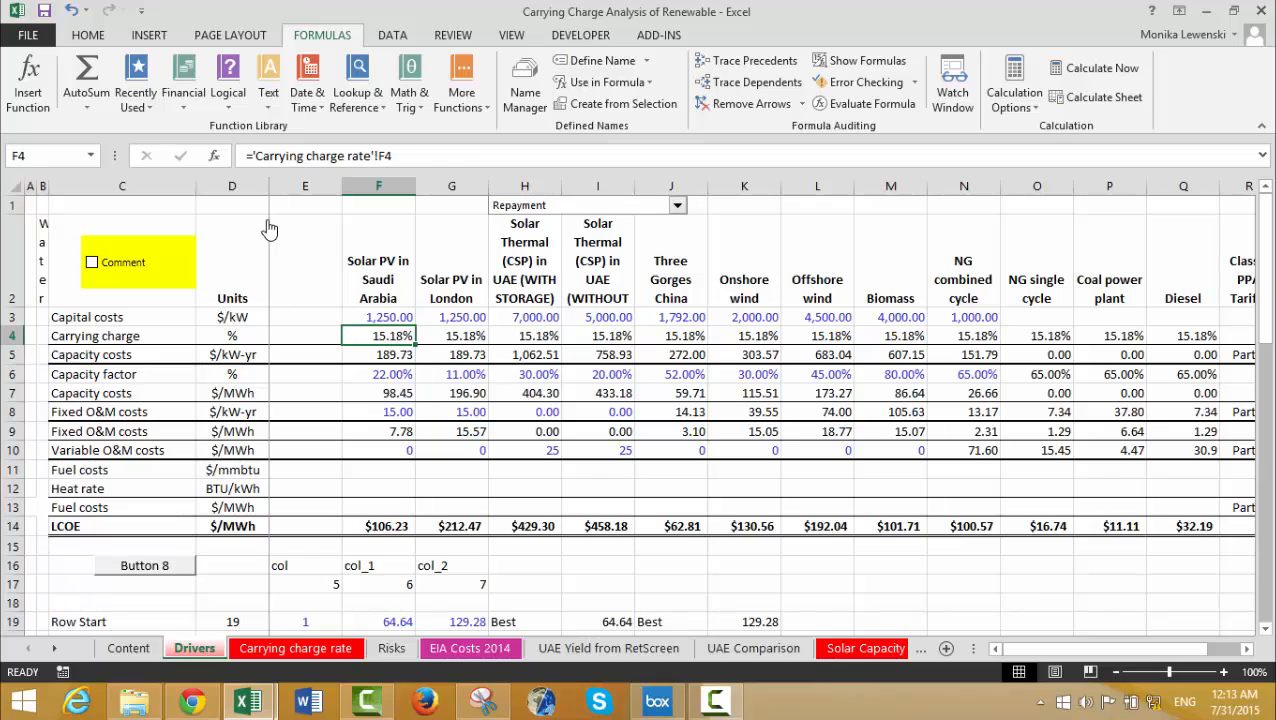
{"action": "key", "text": "Down"}
{"action": "key", "text": "Down"}
{"action": "key", "text": "Down"}
{"action": "key", "text": "Down"}
{"action": "key", "text": "Down"}
{"action": "key", "text": "Down"}
{"action": "key", "text": "Down"}
{"action": "key", "text": "Down"}
{"action": "key", "text": "Down"}
{"action": "key", "text": "Down"}
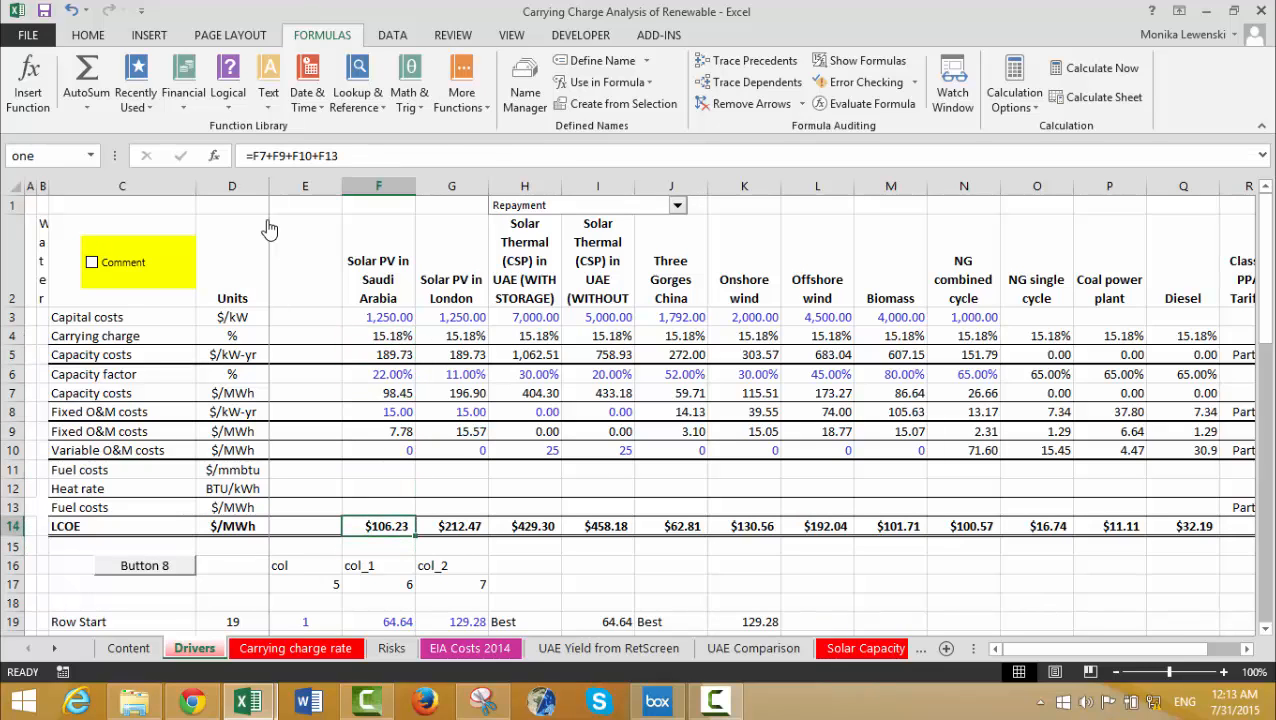
{"action": "key", "text": "Right"}
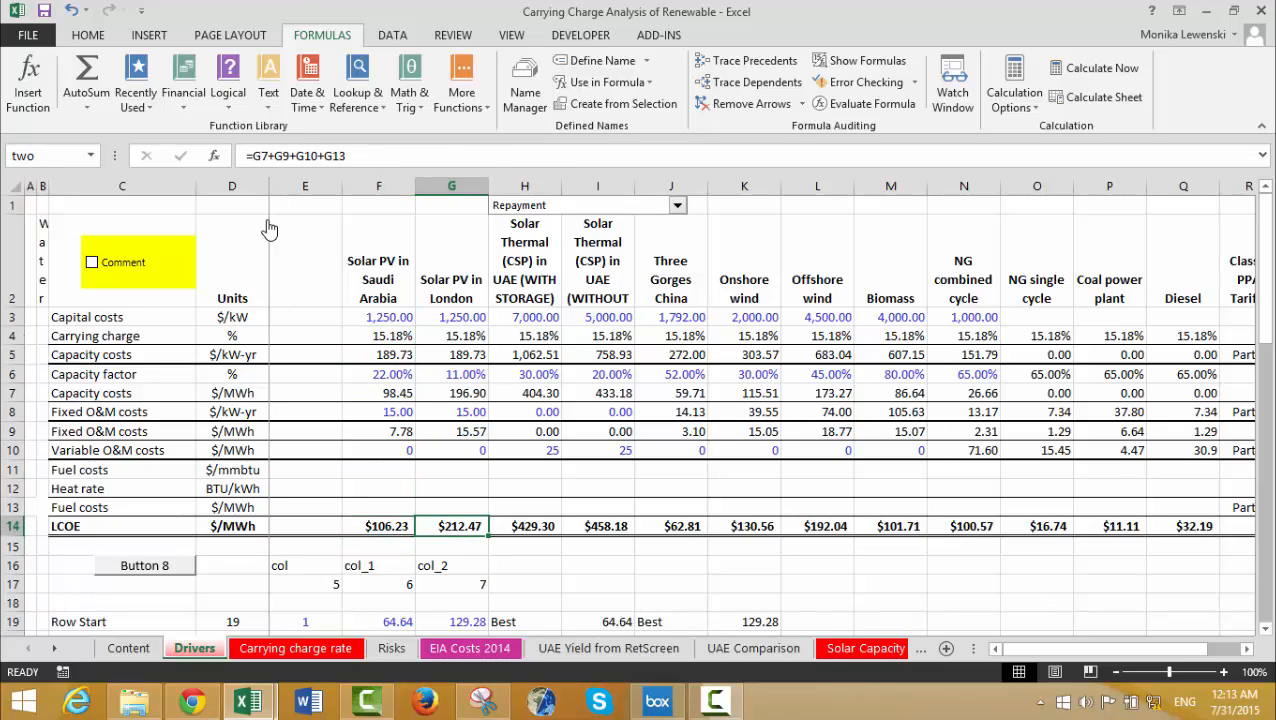
Check the capital costs and the linked carrying charge for solar PV in Saudi Arabia.
{"action": "key", "text": "Left"}
{"action": "key", "text": "Up"}
{"action": "key", "text": "Up"}
{"action": "key", "text": "Up"}
{"action": "key", "text": "Up"}
{"action": "key", "text": "Up"}
{"action": "key", "text": "Up"}
{"action": "key", "text": "Up"}
{"action": "key", "text": "Up"}
{"action": "key", "text": "Up"}
{"action": "key", "text": "Up"}
{"action": "key", "text": "Up"}
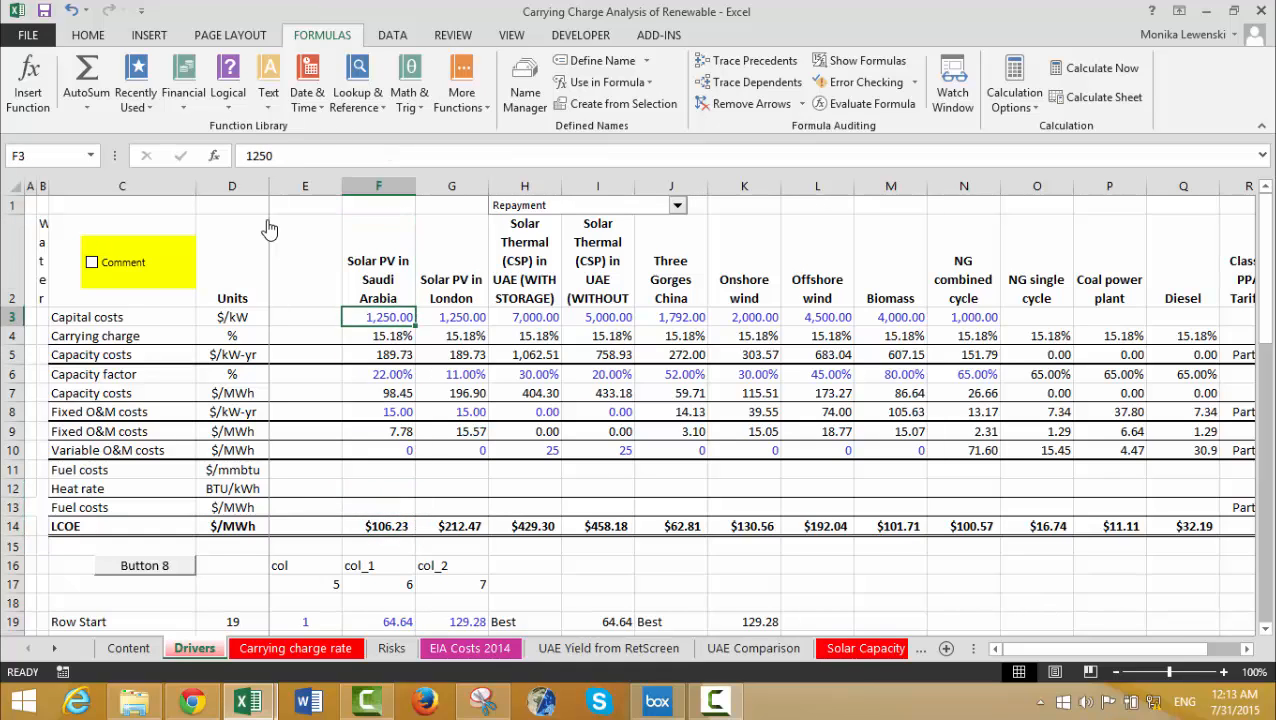
{"action": "key", "text": "Down"}
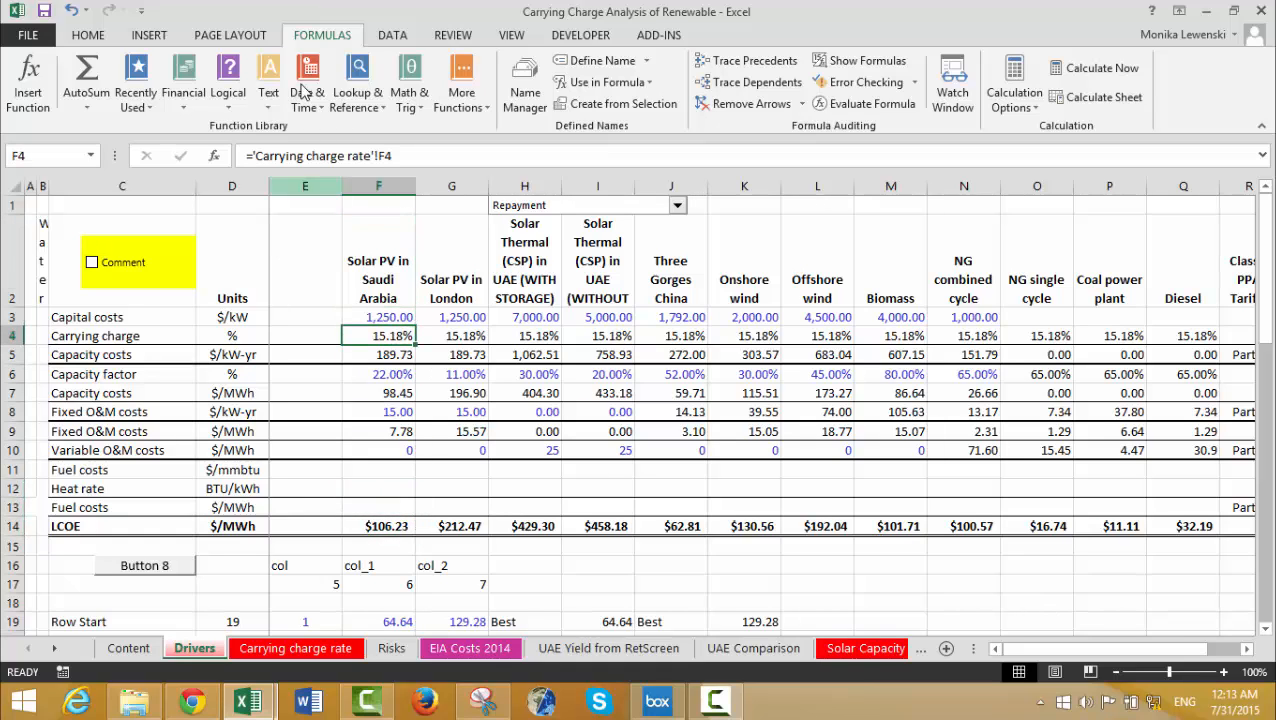
Colour the cells linked to other sheets using the tab colour of their source sheet.
{"action": "left_click", "coordinate": [657, 36]}
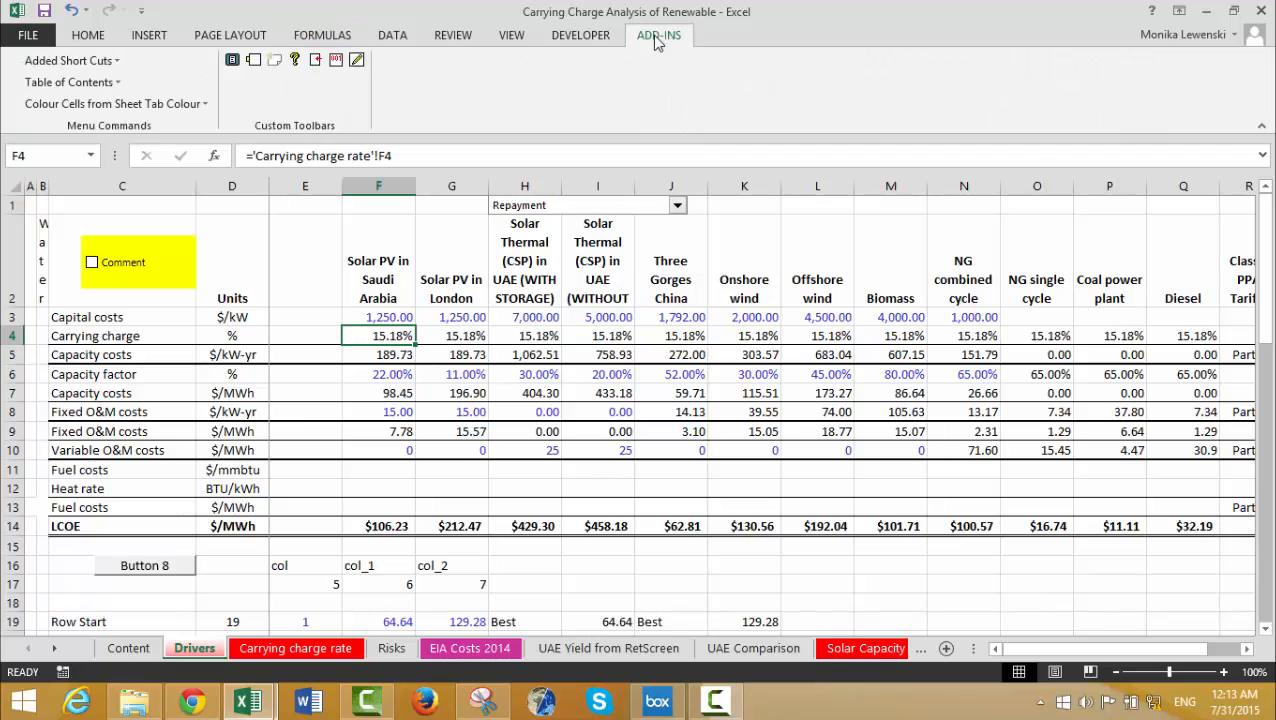
{"action": "left_click", "coordinate": [107, 104]}
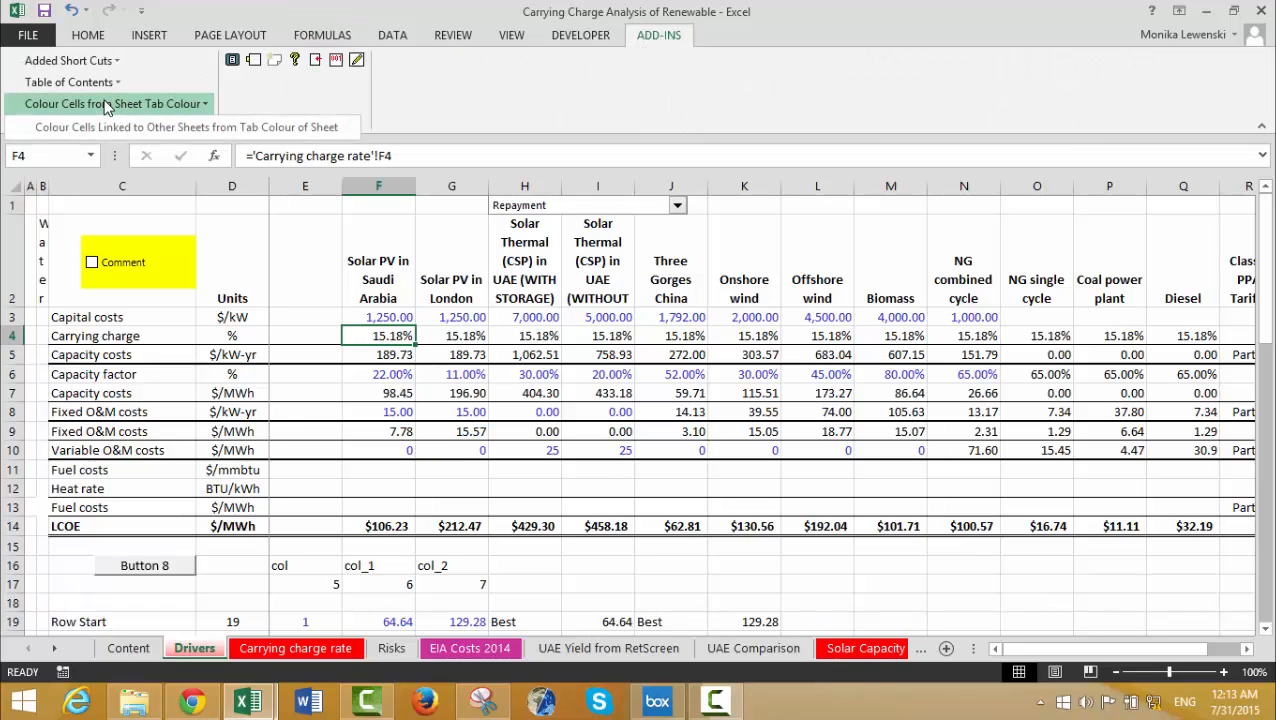
{"action": "left_click", "coordinate": [115, 135]}
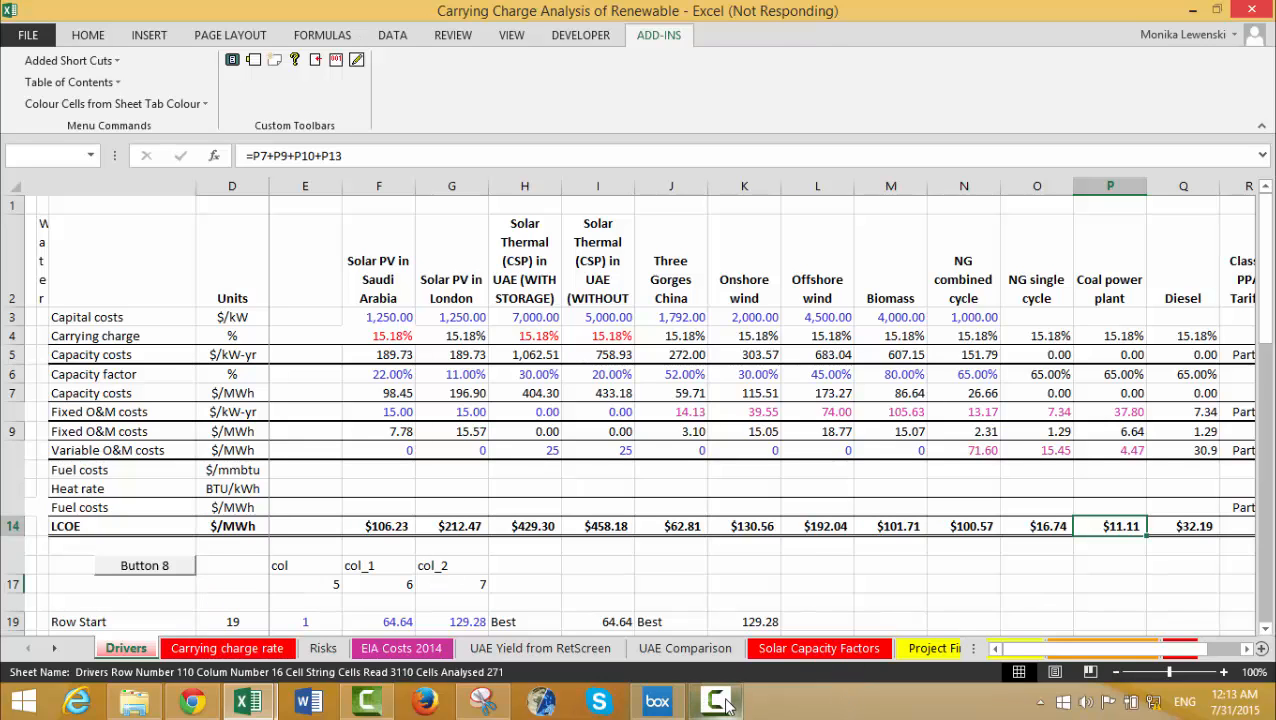
{"action": "left_click", "coordinate": [712, 703]}
{"action": "left_click", "coordinate": [1199, 621]}
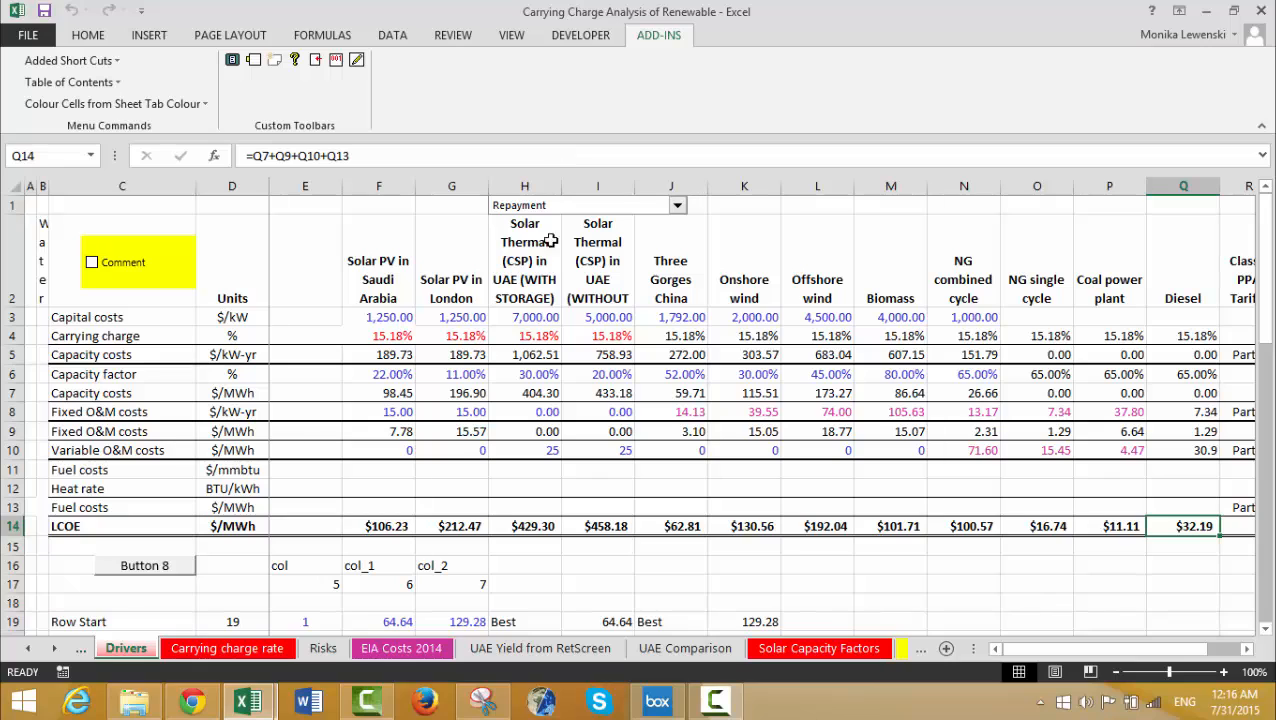
Examine the colour-coded carrying charge links in row 4 across the solar PV and solar thermal columns.
{"action": "left_click", "coordinate": [505, 323]}
{"action": "key", "text": "Left"}
{"action": "key", "text": "Left"}
{"action": "key", "text": "Down"}
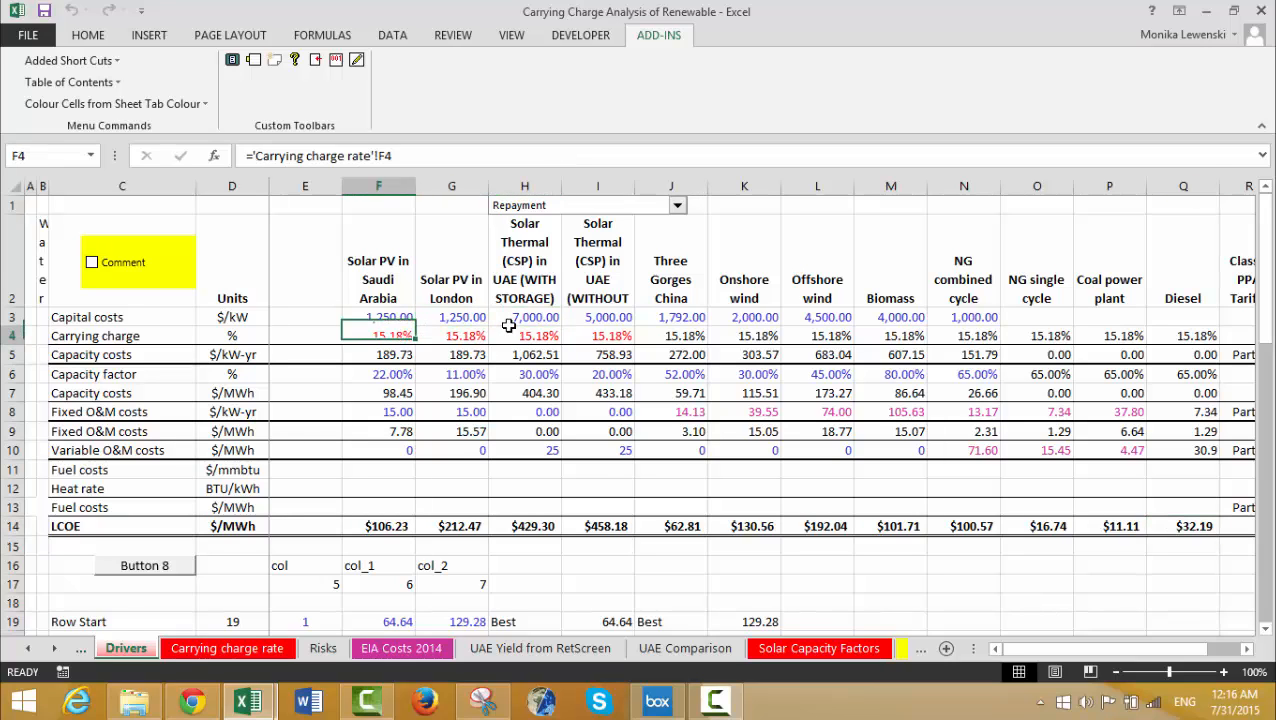
{"action": "key", "text": "Left"}
{"action": "key", "text": "Right"}
{"action": "key", "text": "Right"}
{"action": "key", "text": "Right"}
{"action": "key", "text": "Left"}
{"action": "key", "text": "Left"}
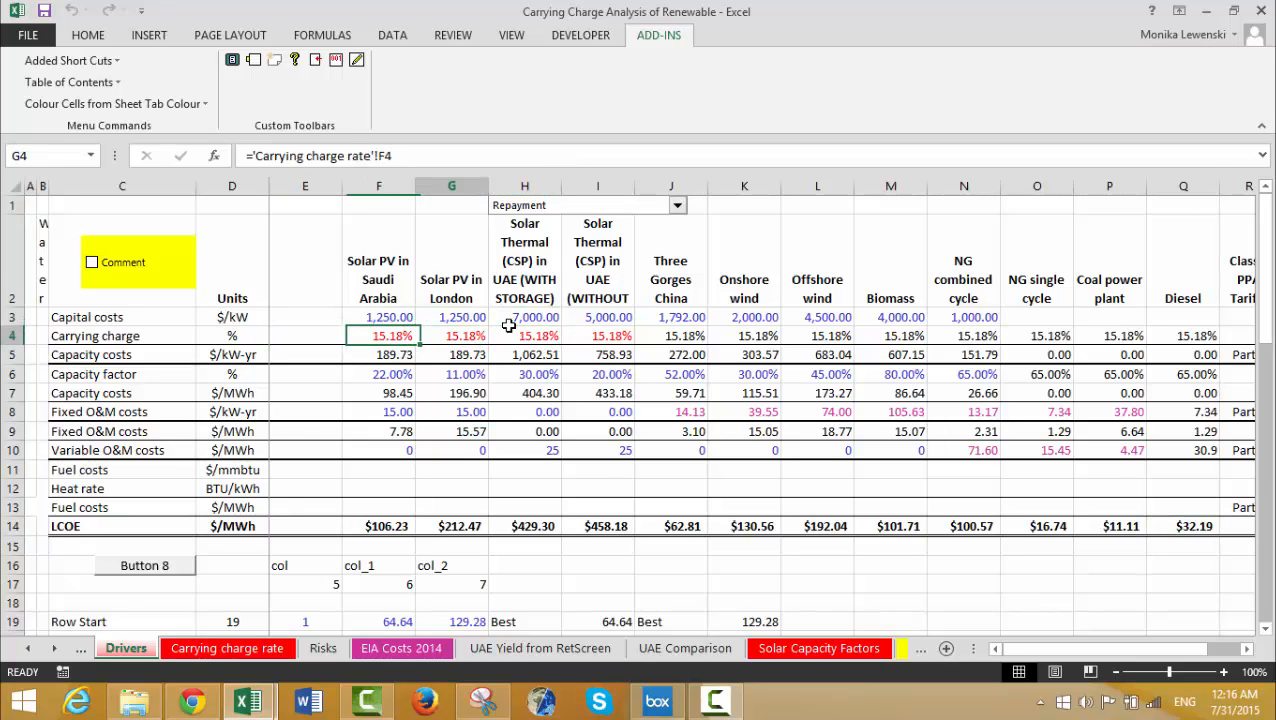
Compare the carrying charge formulas of the two solar PV columns with those of the UAE solar thermal columns.
{"action": "key", "text": "Right"}
{"action": "key", "text": "Right"}
{"action": "key", "text": "Right"}
{"action": "key", "text": "Left"}
{"action": "key", "text": "Left"}
{"action": "key", "text": "Left"}
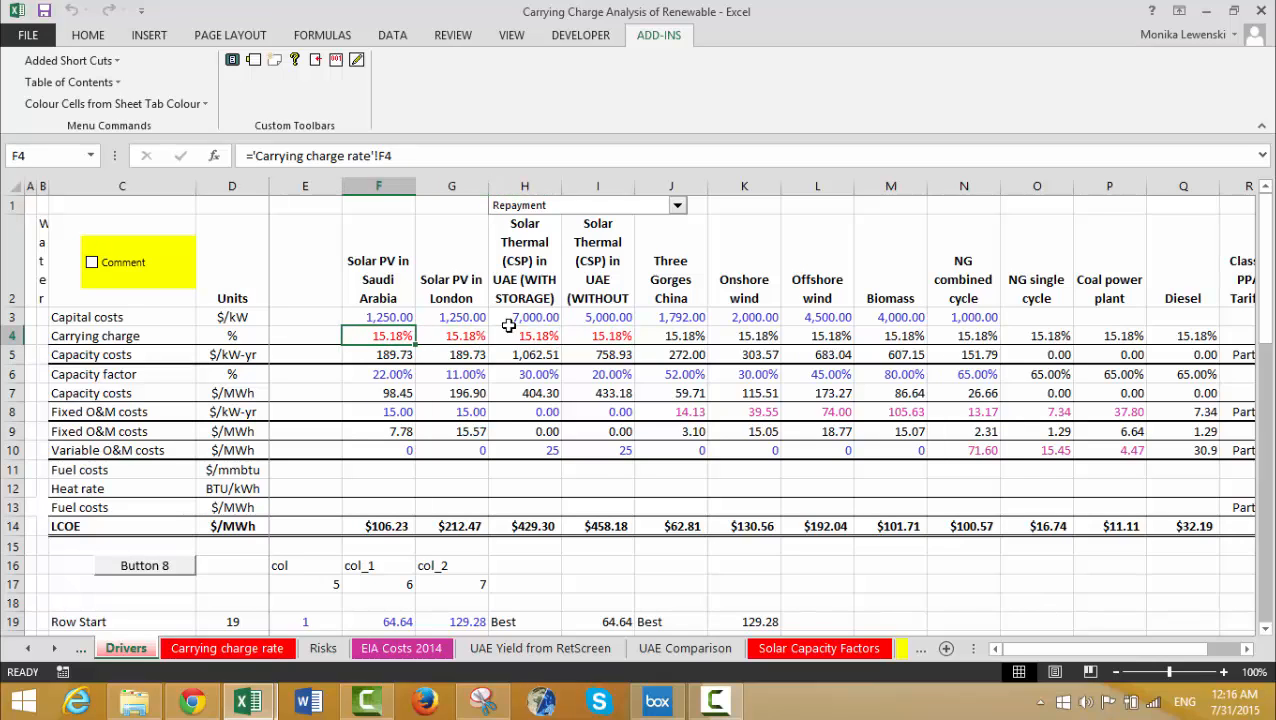
{"action": "key", "text": "Right"}
{"action": "key", "text": "Right"}
{"action": "key", "text": "Right"}
{"action": "key", "text": "Left"}
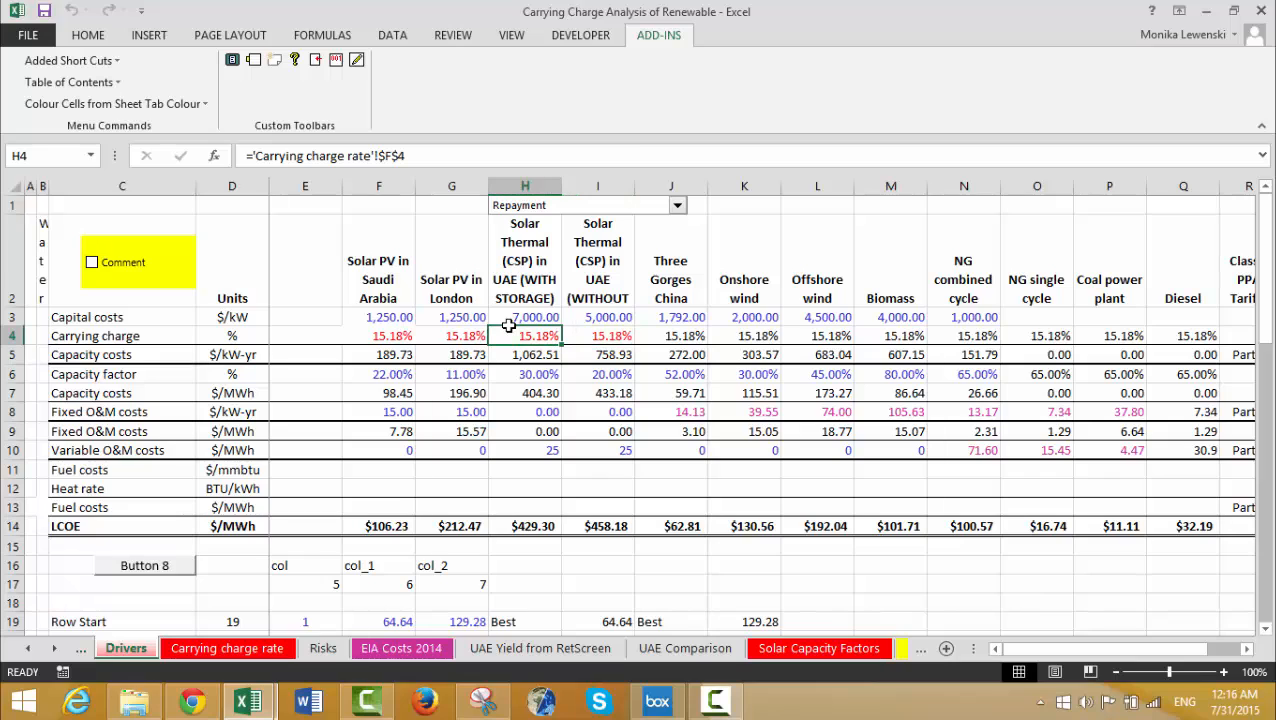
{"action": "key", "text": "Left"}
{"action": "key", "text": "Left"}
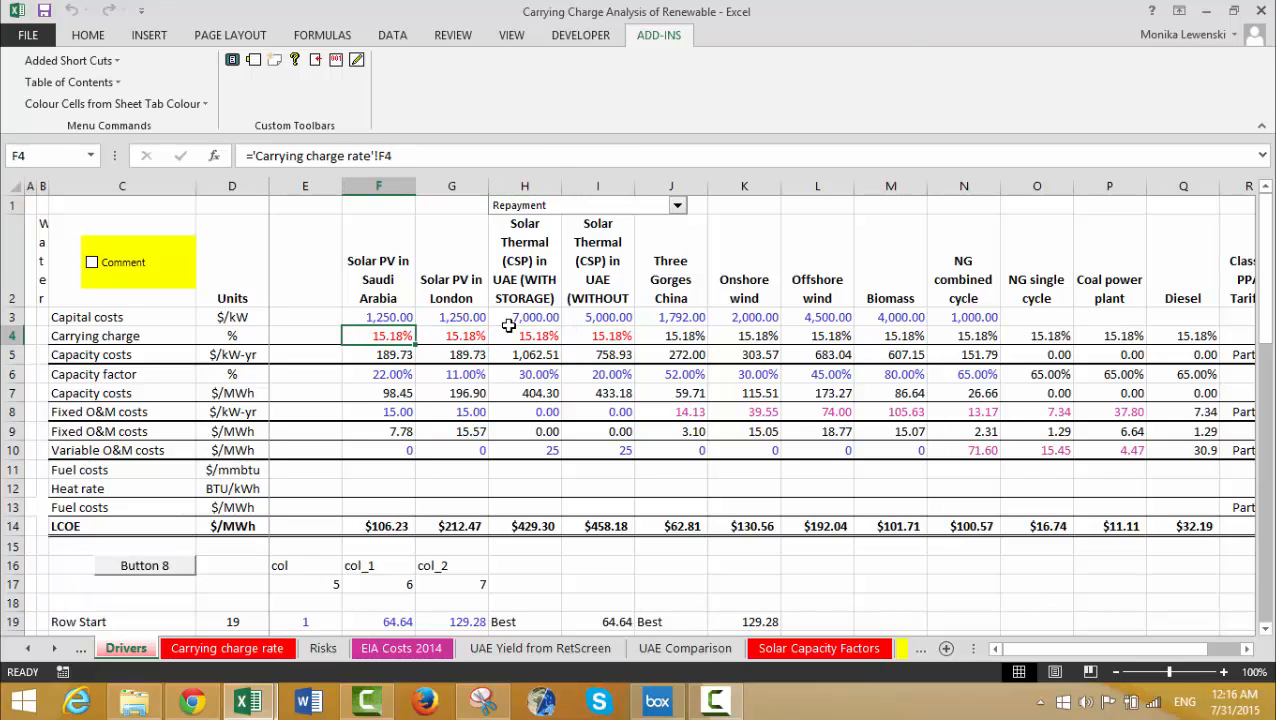
Review the cost lines of solar PV in Saudi Arabia between the capital costs and LCOE rows.
{"action": "key", "text": "Down"}
{"action": "key", "text": "Down"}
{"action": "key", "text": "Down"}
{"action": "key", "text": "Down"}
{"action": "key", "text": "Down"}
{"action": "key", "text": "Down"}
{"action": "key", "text": "Down"}
{"action": "key", "text": "Down"}
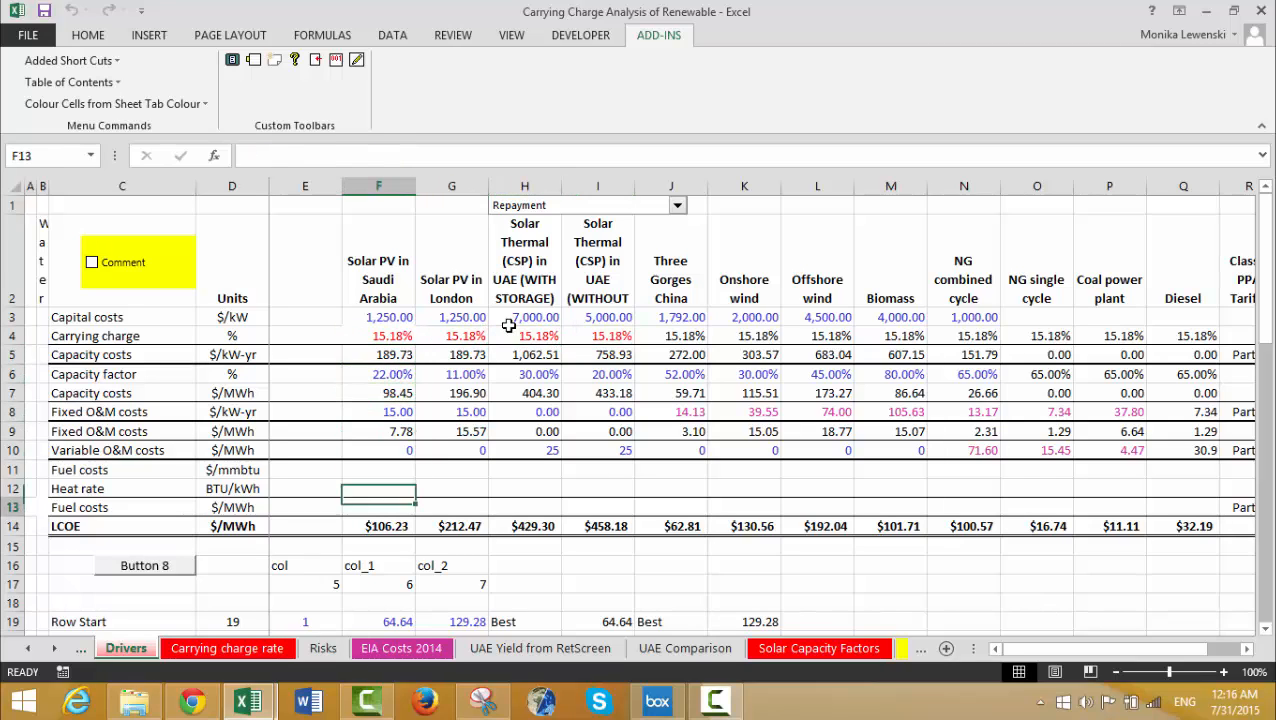
{"action": "key", "text": "Down"}
{"action": "key", "text": "Down"}
{"action": "key", "text": "Up"}
{"action": "key", "text": "Up"}
{"action": "key", "text": "Up"}
{"action": "key", "text": "Up"}
{"action": "key", "text": "Up"}
{"action": "key", "text": "Up"}
{"action": "key", "text": "Up"}
{"action": "key", "text": "Up"}
{"action": "key", "text": "Up"}
{"action": "key", "text": "Up"}
{"action": "key", "text": "Up"}
{"action": "key", "text": "Down"}
Recheck the carrying charge links for London and UAE solar thermal, and glance at the neighbouring Carrying charge rate sheet.
{"action": "key", "text": "Right"}
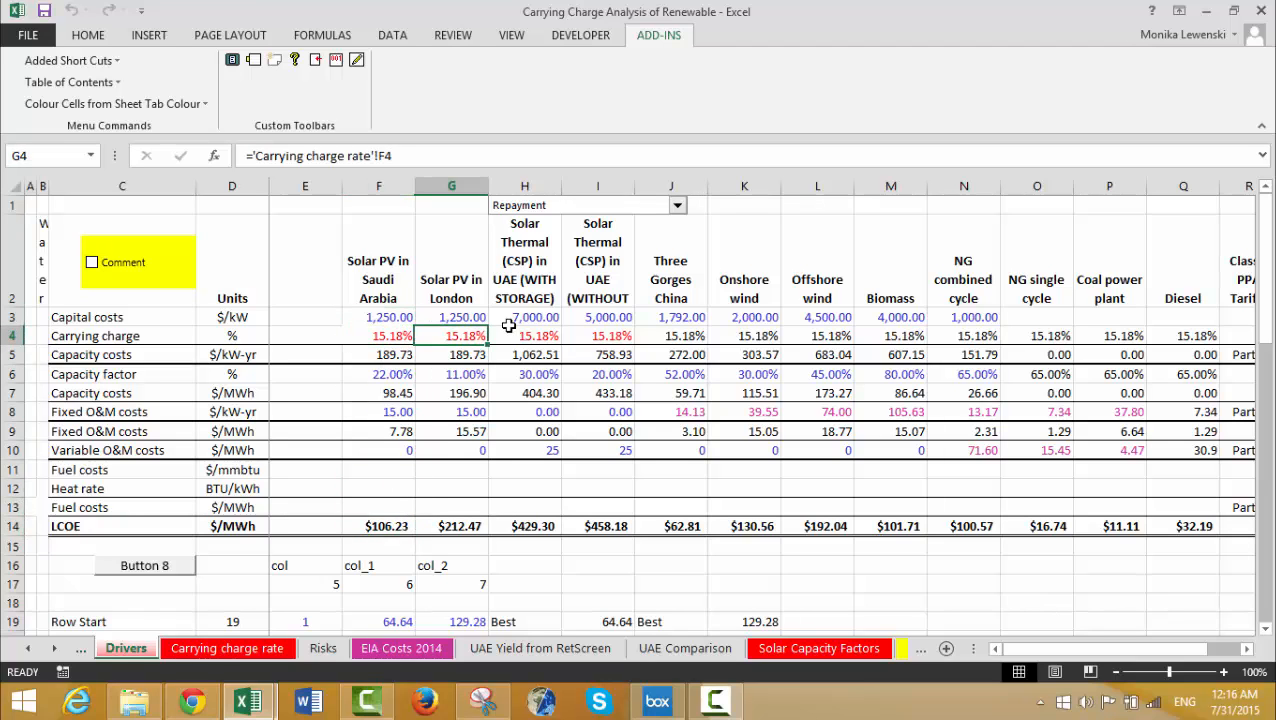
{"action": "key", "text": "Right"}
{"action": "key", "text": "Right"}
{"action": "key", "text": "Right"}
{"action": "key", "text": "Left"}
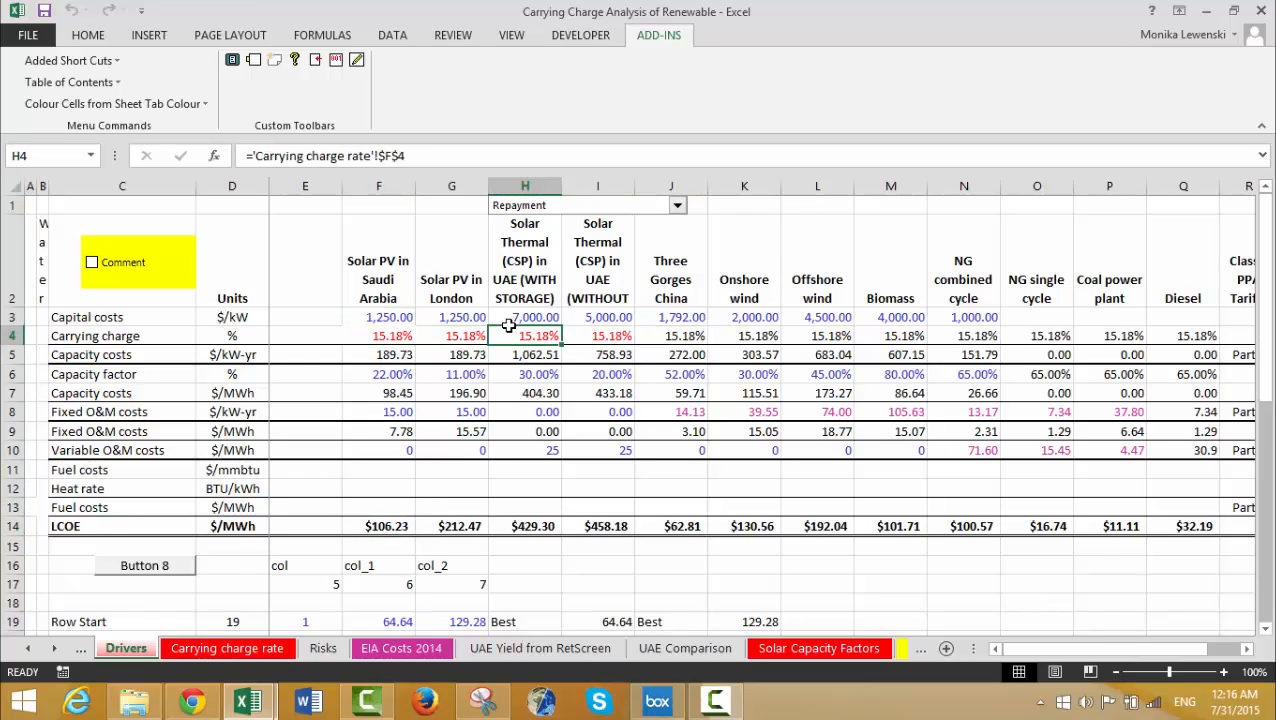
{"action": "key", "text": "ctrl+Page_Down"}
{"action": "key", "text": "ctrl+Page_Up"}
Delete the Waterfall Chart label from cell B2 of the Drivers sheet.
{"action": "key", "text": "Home"}
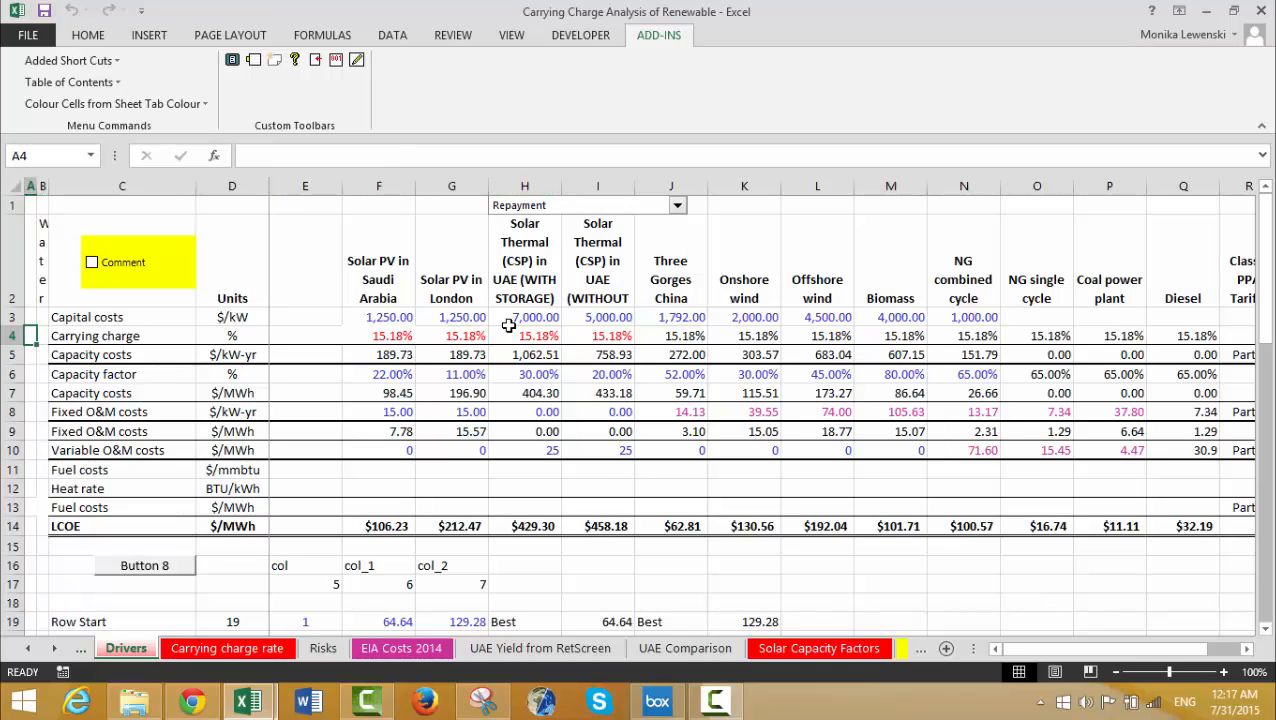
{"action": "key", "text": "Up"}
{"action": "key", "text": "Up"}
{"action": "key", "text": "Right"}
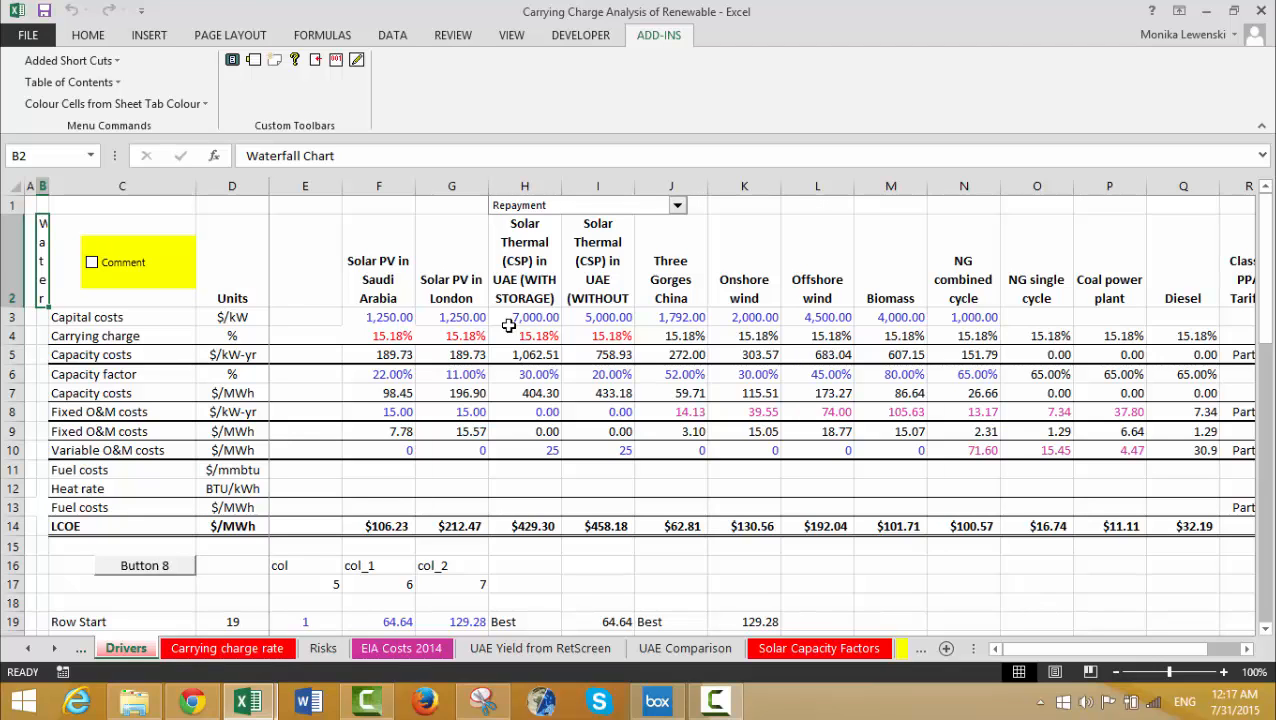
{"action": "key", "text": "Delete"}
Look over the Drivers sheet from the cost inputs down to the scenario results below the LCOE row.
{"action": "key", "text": "Down"}
{"action": "key", "text": "Down"}
{"action": "key", "text": "Down"}
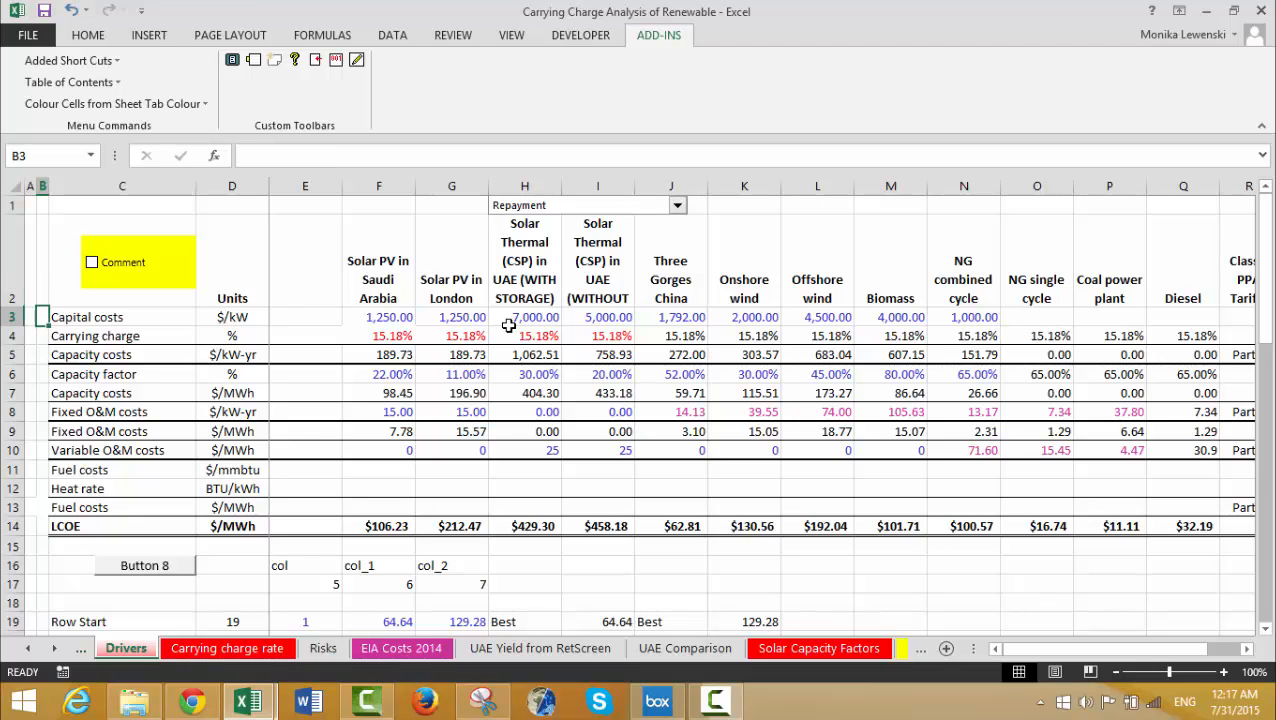
{"action": "key", "text": "Down"}
{"action": "key", "text": "Down"}
{"action": "key", "text": "Down"}
{"action": "key", "text": "Down"}
{"action": "key", "text": "Down"}
{"action": "key", "text": "Down"}
{"action": "key", "text": "Down"}
{"action": "key", "text": "Down"}
{"action": "key", "text": "Down"}
{"action": "key", "text": "Down"}
{"action": "key", "text": "Down"}
{"action": "key", "text": "Down"}
{"action": "key", "text": "Down"}
{"action": "key", "text": "Down"}
{"action": "key", "text": "Down"}
{"action": "key", "text": "Down"}
{"action": "key", "text": "Down"}
{"action": "key", "text": "Down"}
{"action": "key", "text": "Down"}
{"action": "key", "text": "Down"}
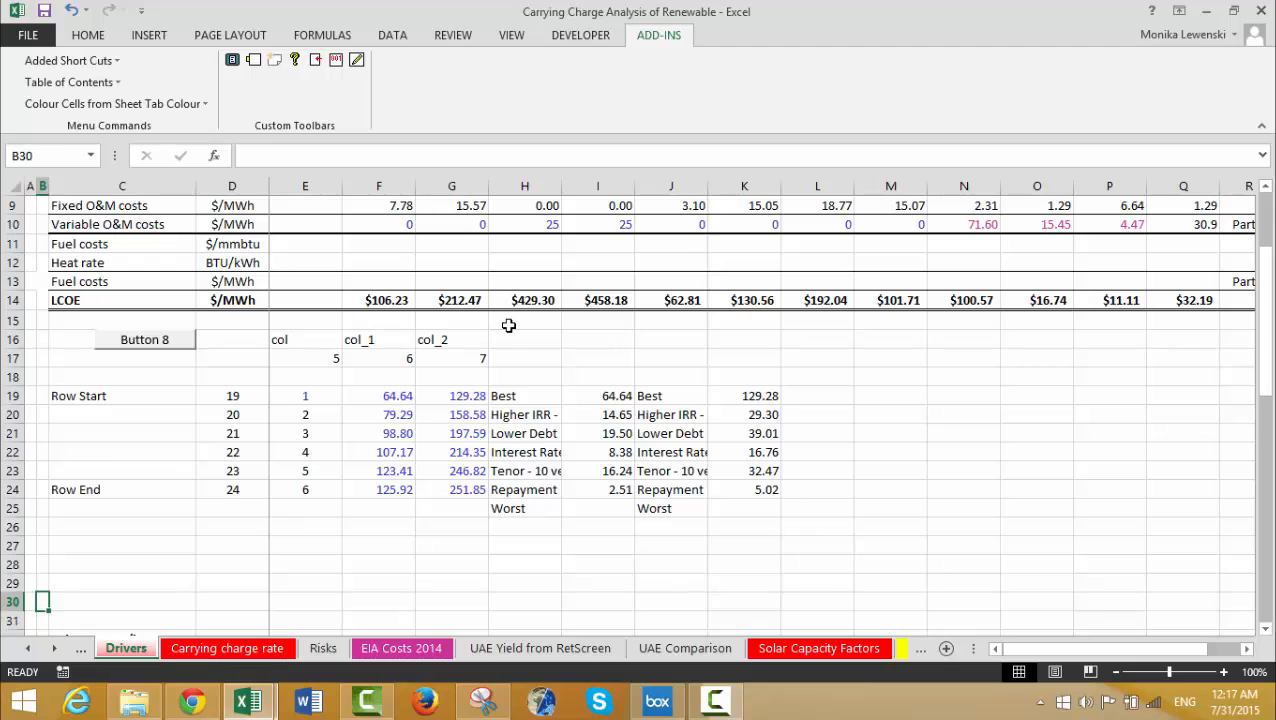
{"action": "key", "text": "Up"}
{"action": "key", "text": "Up"}
{"action": "key", "text": "Up"}
{"action": "key", "text": "Up"}
{"action": "key", "text": "Up"}
{"action": "key", "text": "Up"}
{"action": "key", "text": "Up"}
{"action": "key", "text": "Up"}
{"action": "key", "text": "Up"}
{"action": "key", "text": "Up"}
{"action": "key", "text": "Up"}
{"action": "key", "text": "Up"}
{"action": "key", "text": "Up"}
{"action": "key", "text": "Up"}
{"action": "key", "text": "Up"}
{"action": "key", "text": "Up"}
{"action": "key", "text": "Up"}
{"action": "key", "text": "Up"}
{"action": "key", "text": "Up"}
{"action": "key", "text": "Up"}
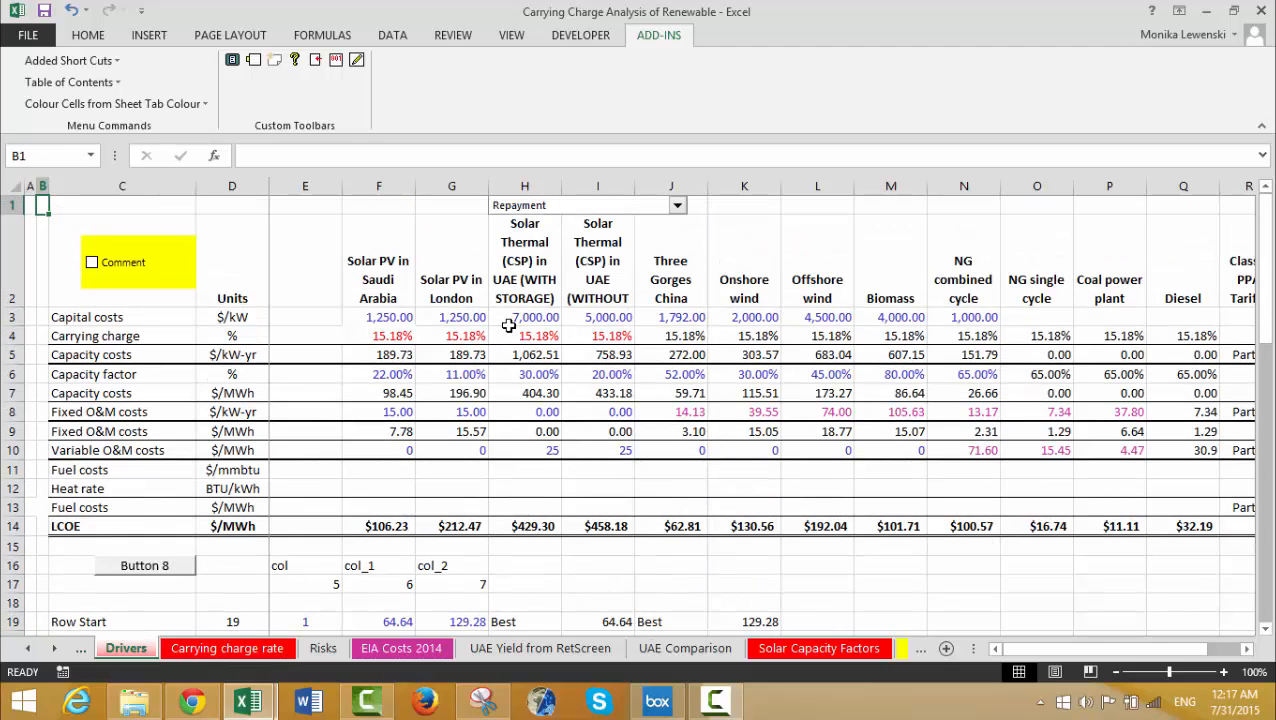
Relabel Button 8 above the scenario results as Table.
{"action": "left_click", "coordinate": [143, 565], "text": "ctrl"}
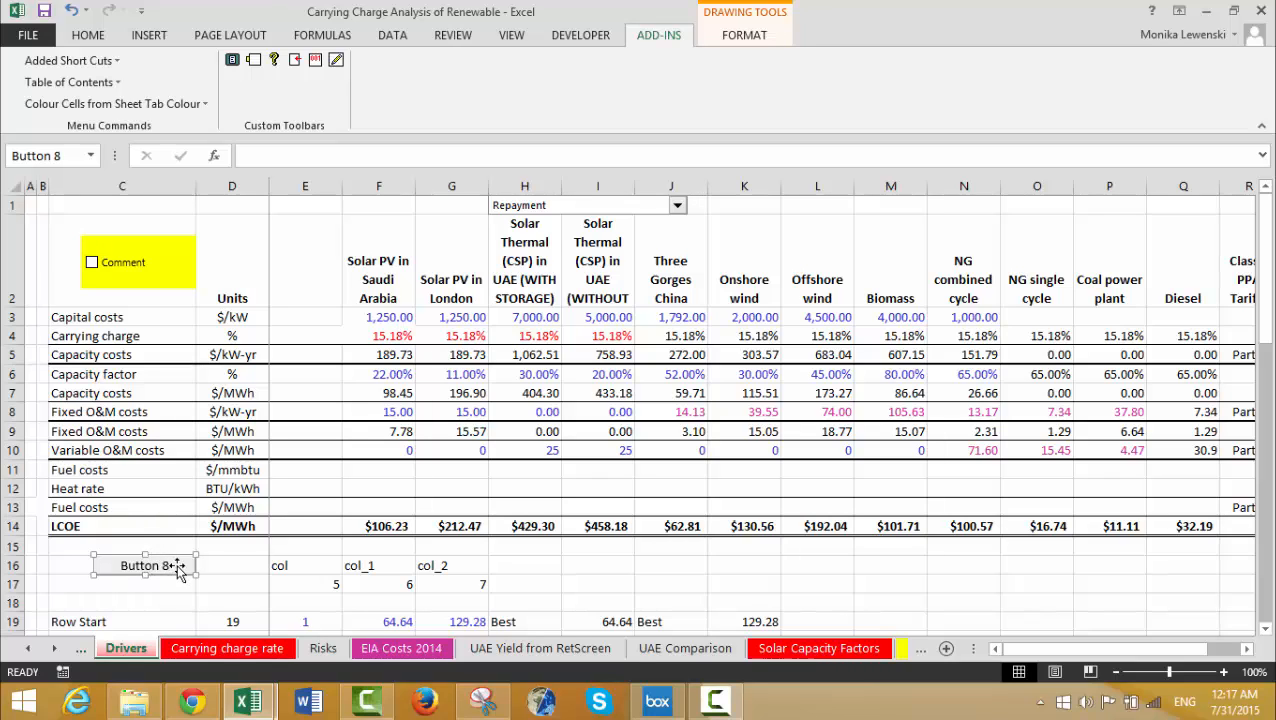
{"action": "left_click", "coordinate": [170, 565]}
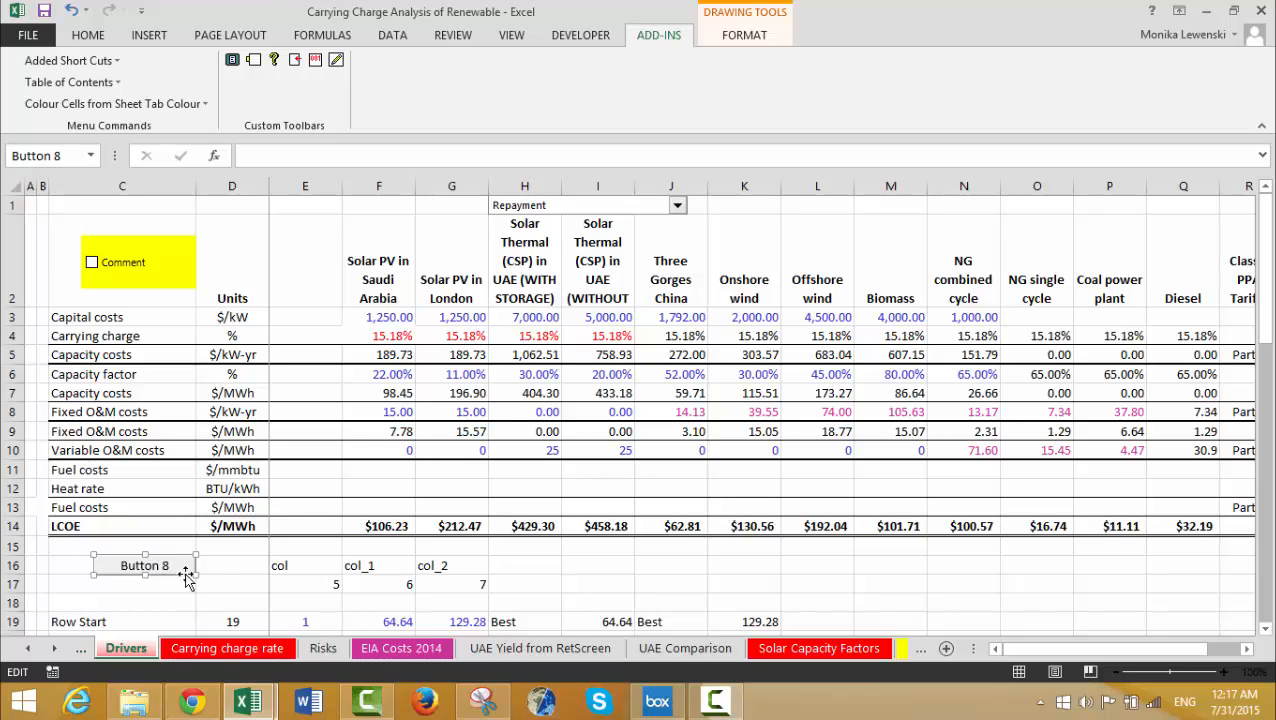
{"action": "left_click", "coordinate": [228, 578]}
Examine the Row Start numbering, the scenario codes and the first stored results in row 19.
{"action": "key", "text": "Down"}
{"action": "key", "text": "Down"}
{"action": "key", "text": "Down"}
{"action": "key", "text": "Down"}
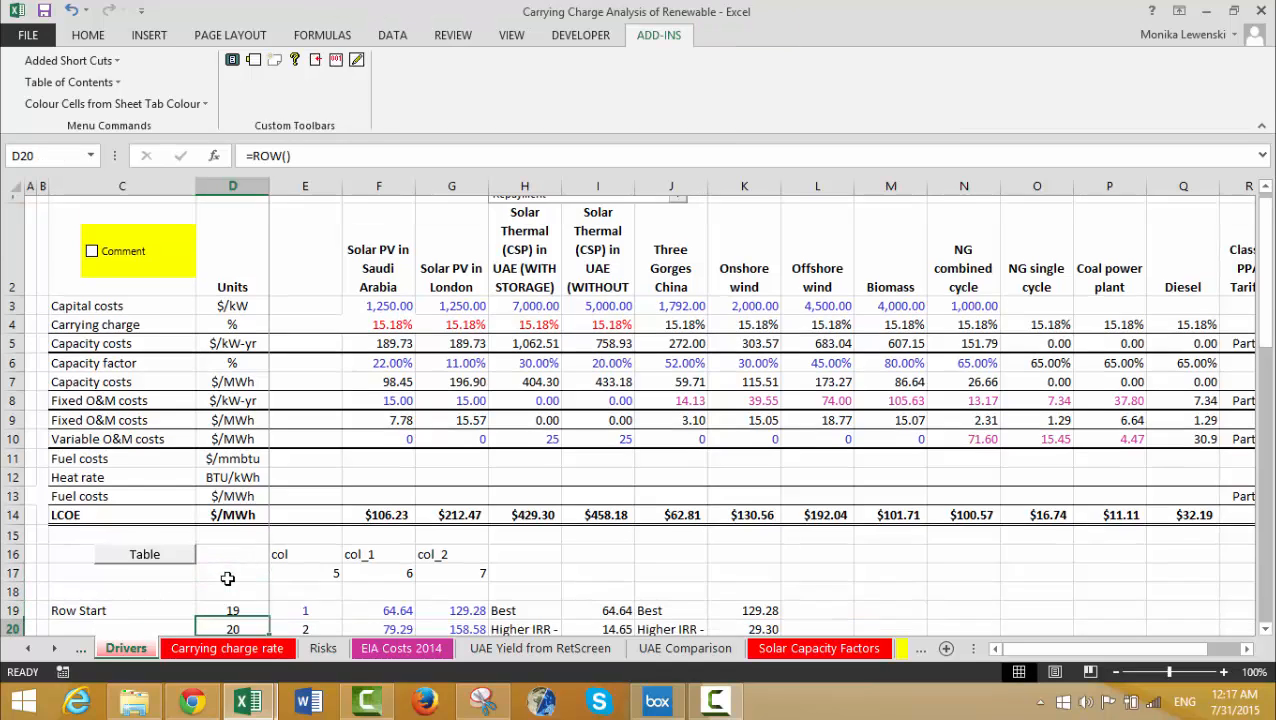
{"action": "key", "text": "Down"}
{"action": "key", "text": "Up"}
{"action": "key", "text": "Up"}
{"action": "key", "text": "Up"}
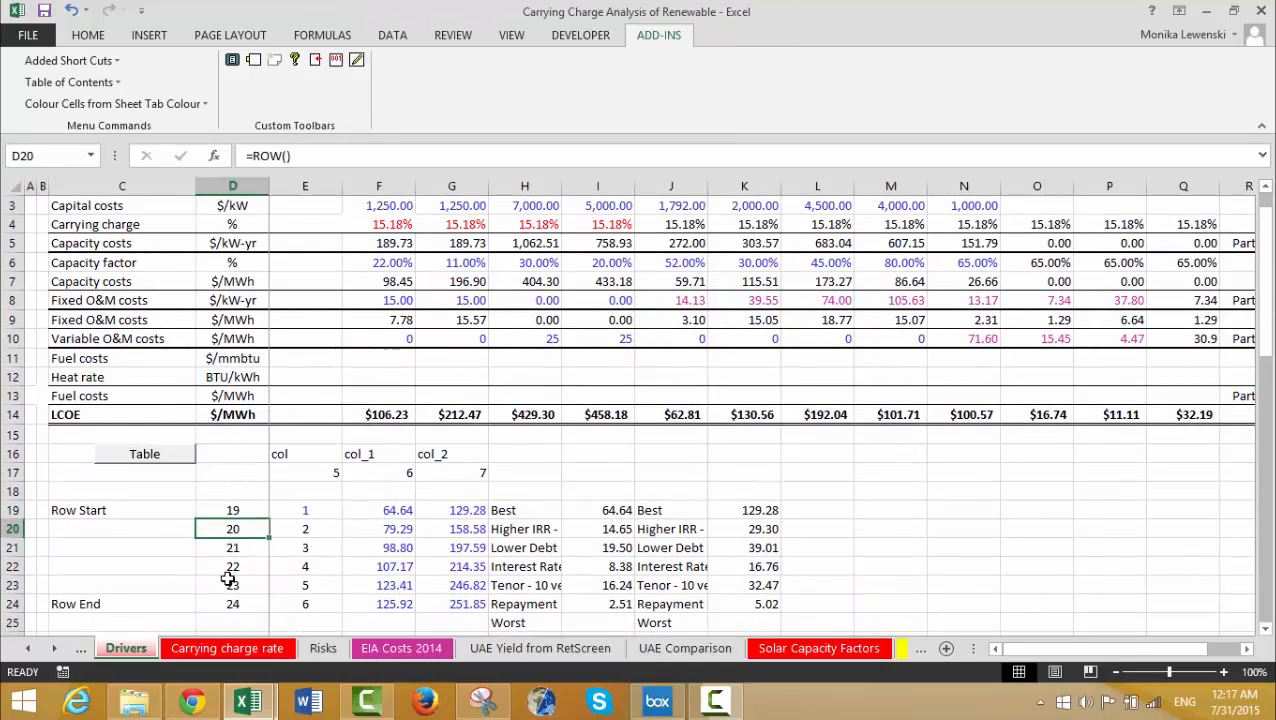
{"action": "key", "text": "Right"}
{"action": "key", "text": "Right"}
{"action": "key", "text": "Right"}
{"action": "key", "text": "Left"}
{"action": "key", "text": "Left"}
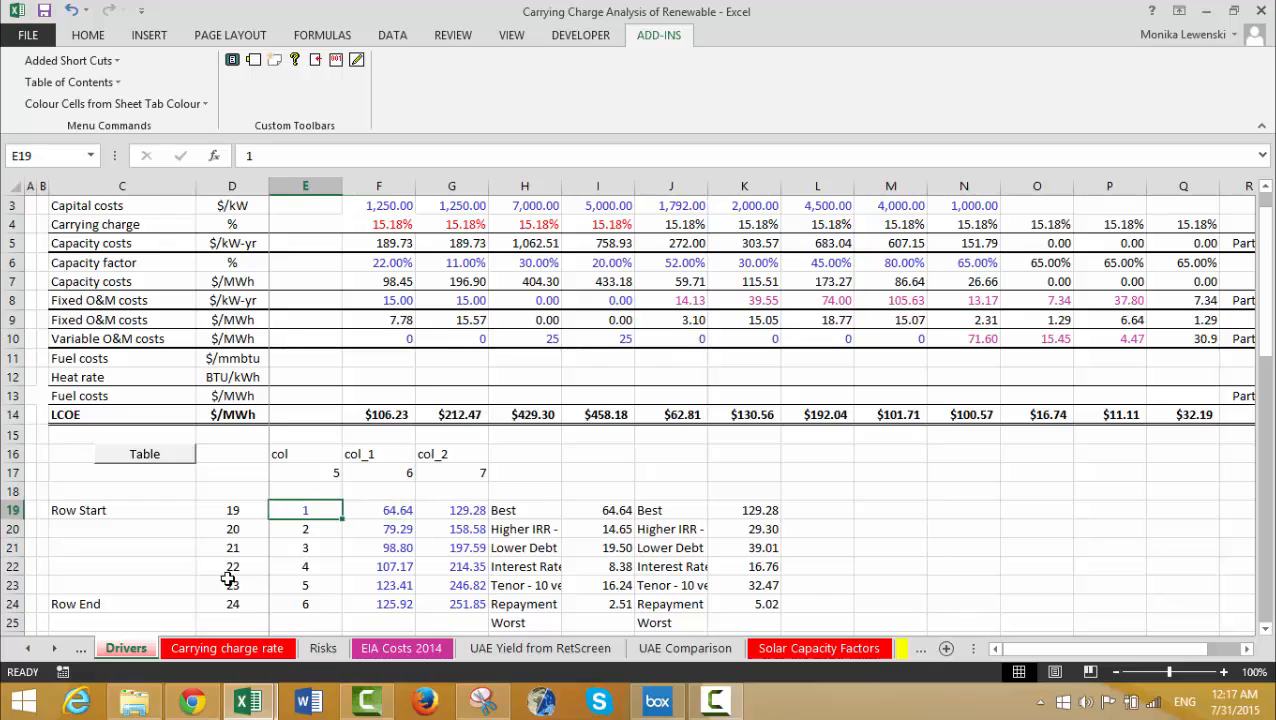
{"action": "key", "text": "Right"}
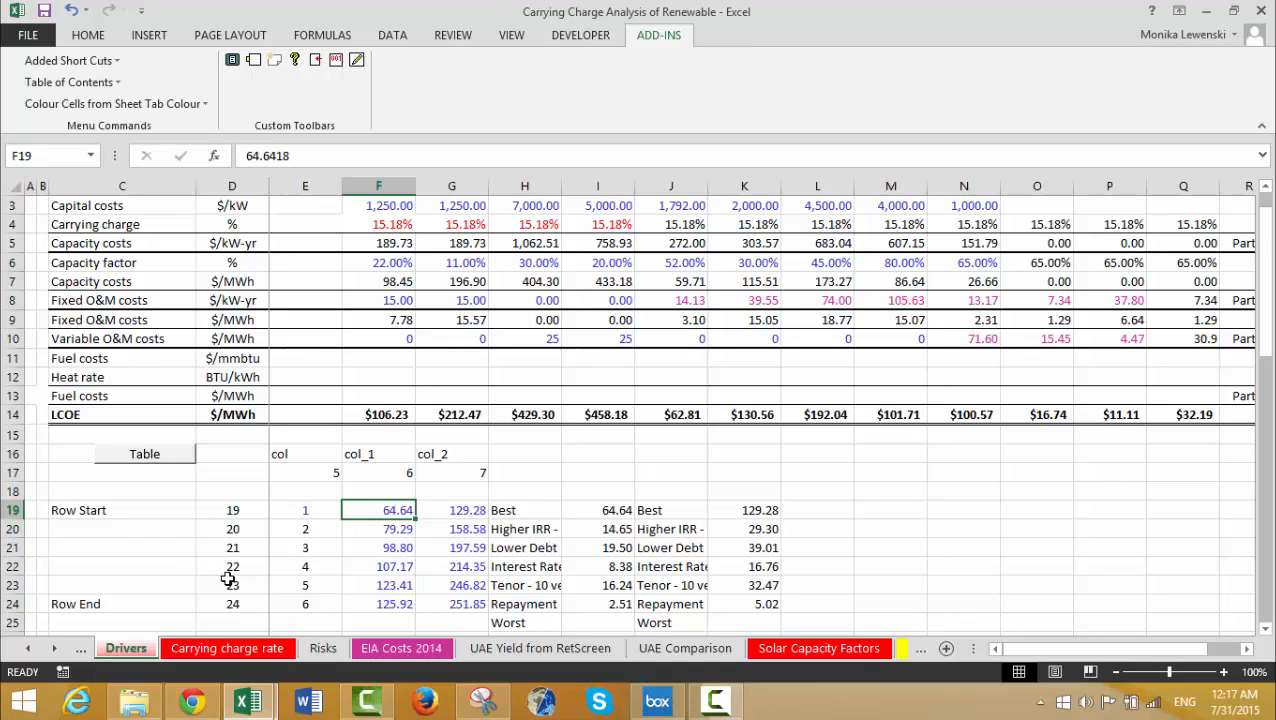
{"action": "key", "text": "Left"}
{"action": "key", "text": "Left"}
{"action": "key", "text": "Left"}
{"action": "key", "text": "Right"}
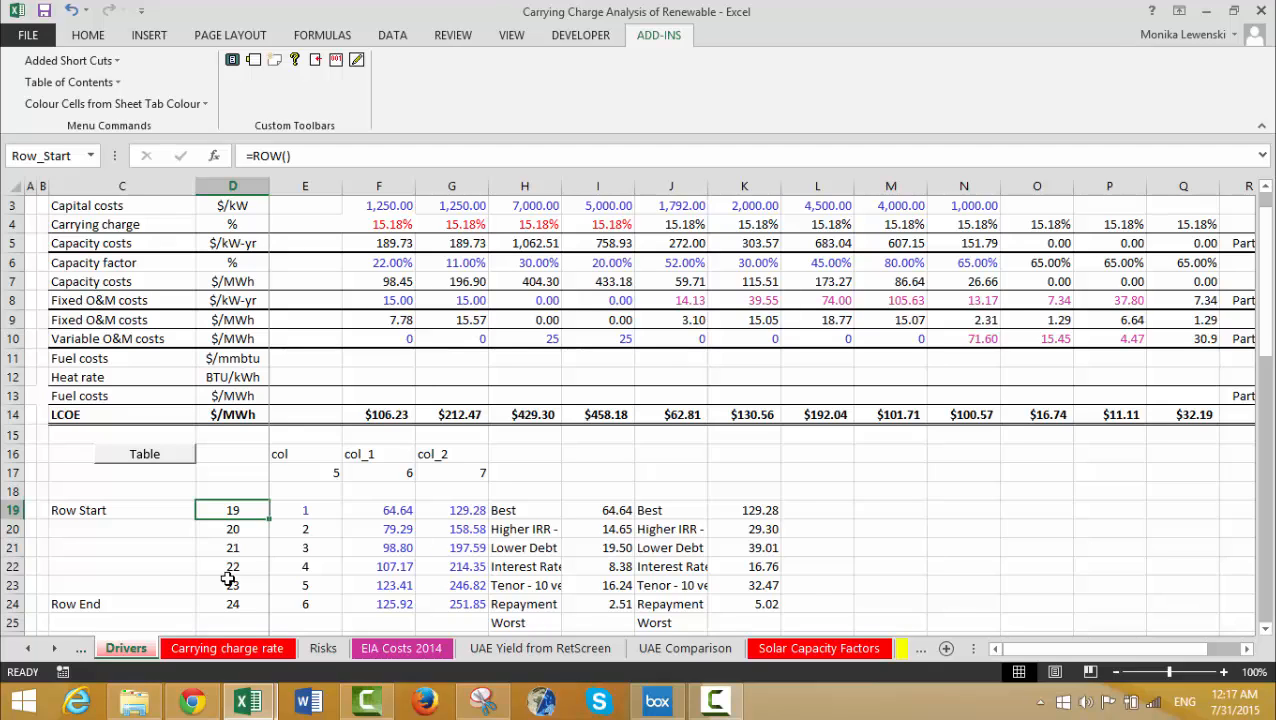
Check the stored scenario results for solar PV in Saudi Arabia in the col_1 column.
{"action": "key", "text": "Right"}
{"action": "key", "text": "Right"}
{"action": "key", "text": "Down"}
{"action": "key", "text": "Down"}
{"action": "key", "text": "Down"}
{"action": "key", "text": "Down"}
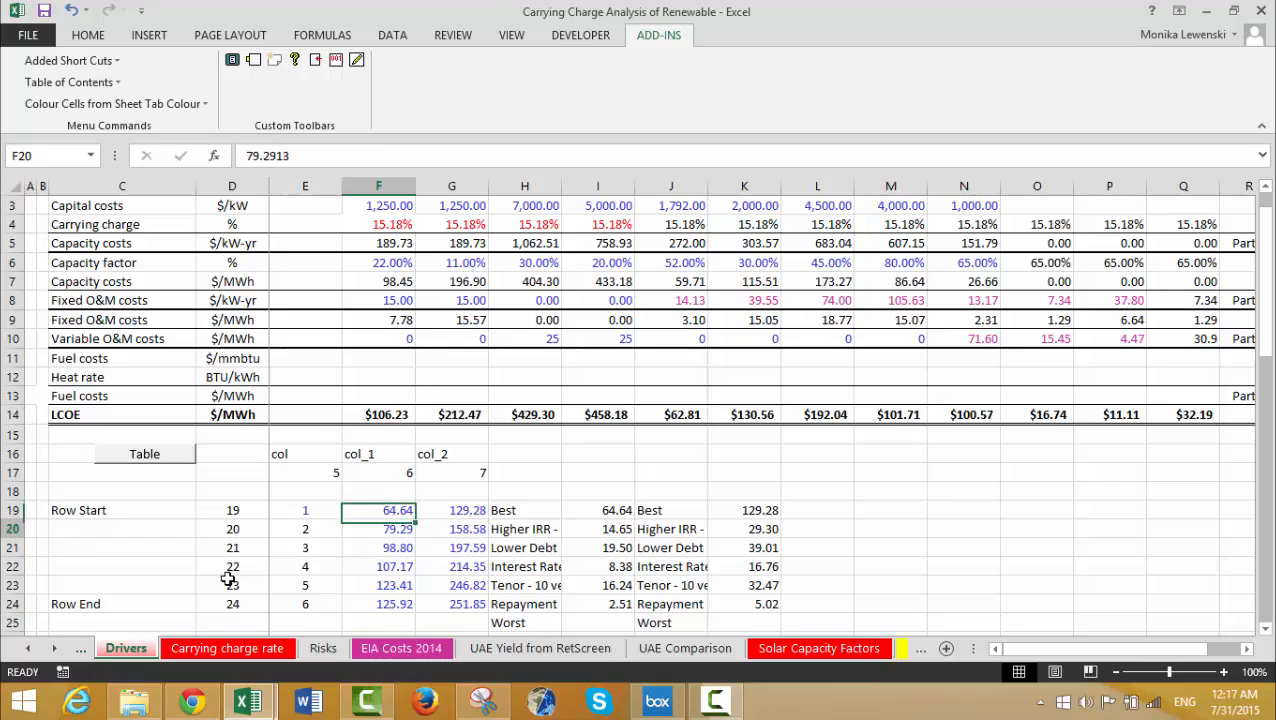
{"action": "key", "text": "Up"}
{"action": "key", "text": "Up"}
{"action": "key", "text": "Up"}
{"action": "key", "text": "Up"}
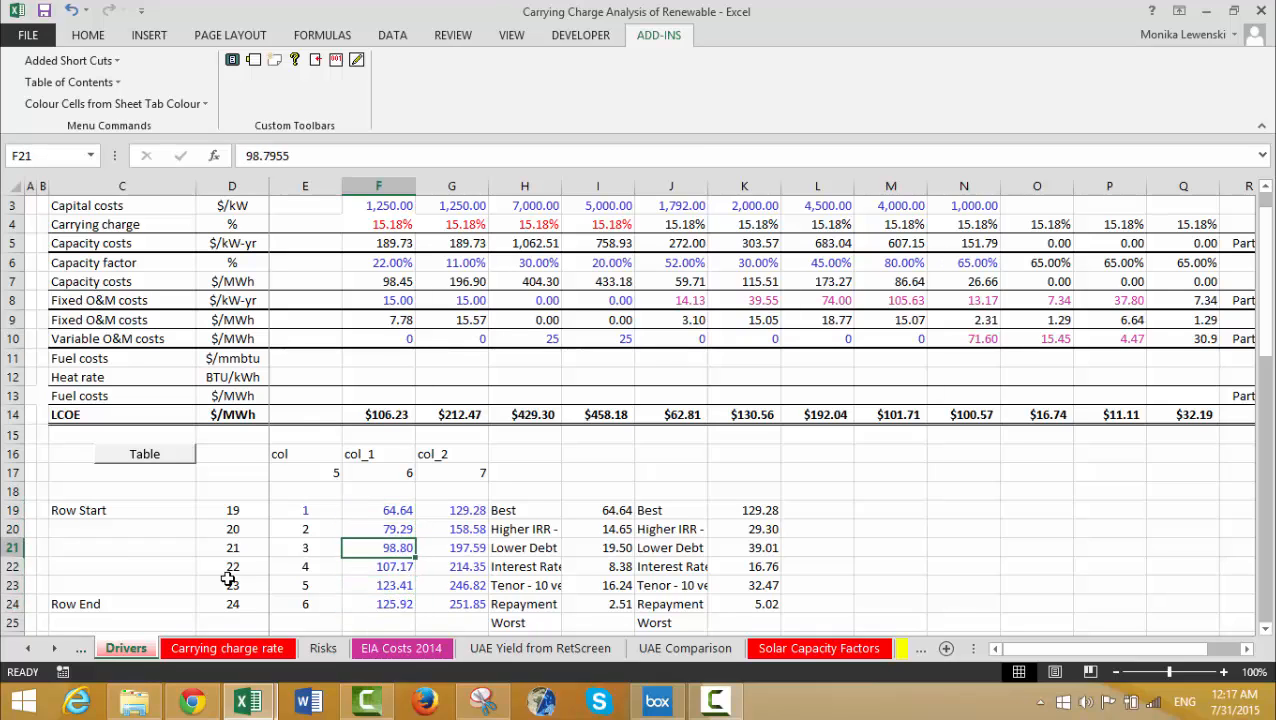
Inspect the LCOE cells named one and two for solar PV in Saudi Arabia and in London.
{"action": "key", "text": "Right"}
{"action": "key", "text": "Up"}
{"action": "key", "text": "Up"}
{"action": "key", "text": "Up"}
{"action": "key", "text": "Up"}
{"action": "key", "text": "Up"}
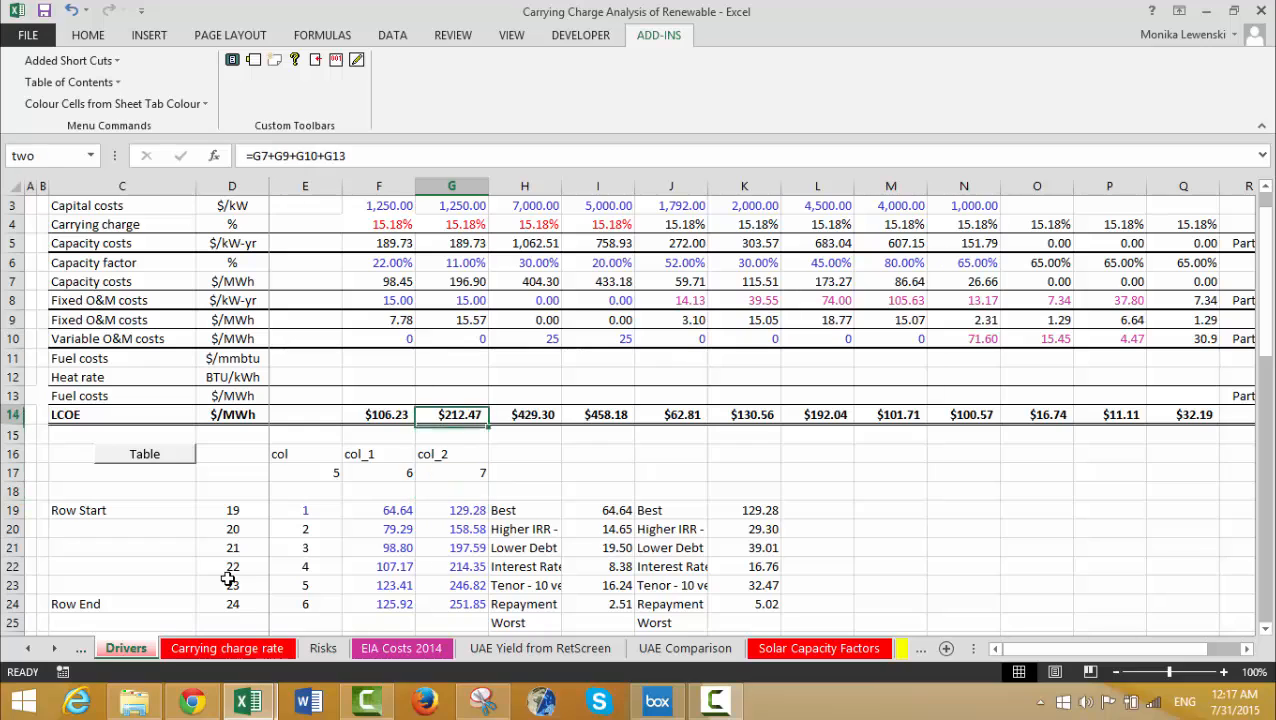
{"action": "key", "text": "Left"}
{"action": "key", "text": "Left"}
{"action": "key", "text": "Right"}
{"action": "key", "text": "Right"}
{"action": "key", "text": "Right"}
{"action": "key", "text": "Left"}
{"action": "key", "text": "Left"}
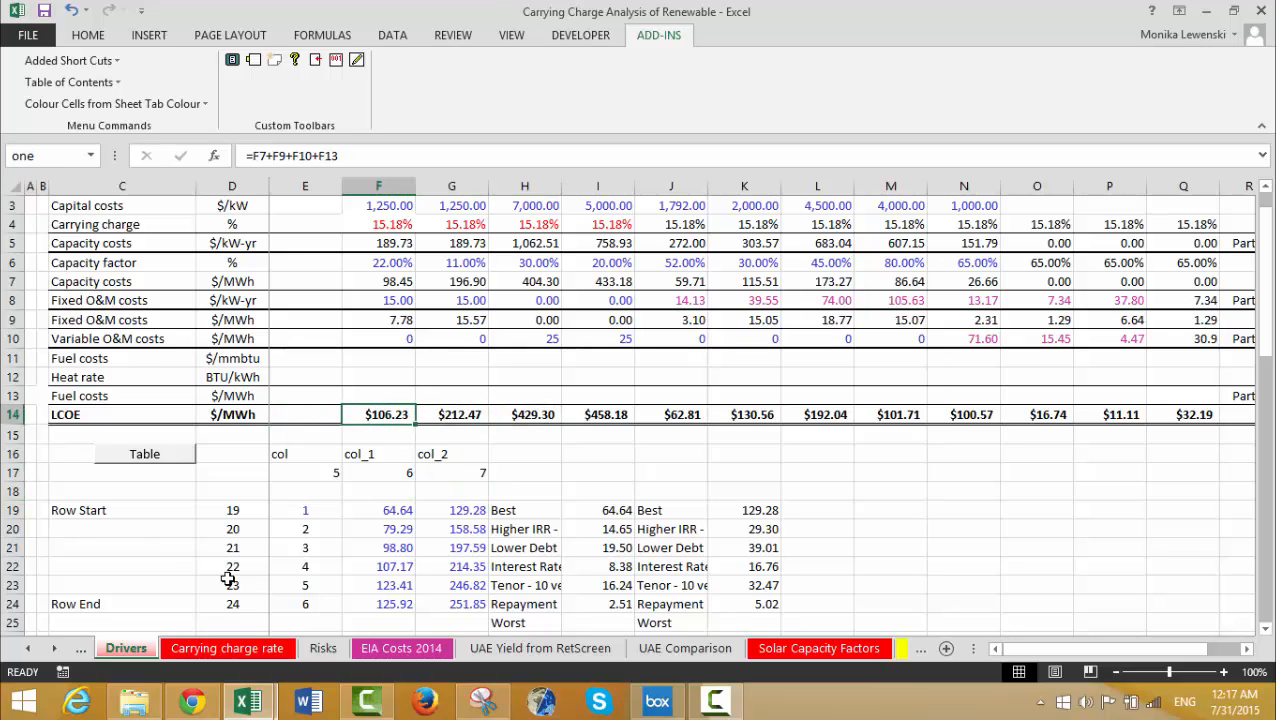
{"action": "key", "text": "Left"}
{"action": "key", "text": "Right"}
{"action": "key", "text": "Right"}
{"action": "key", "text": "Right"}
{"action": "key", "text": "Left"}
{"action": "key", "text": "Left"}
Trace from the LCOE cell through the col_1 heading to the scenario code column in row 20.
{"action": "key", "text": "Down"}
{"action": "key", "text": "Down"}
{"action": "key", "text": "Down"}
{"action": "key", "text": "Down"}
{"action": "key", "text": "Down"}
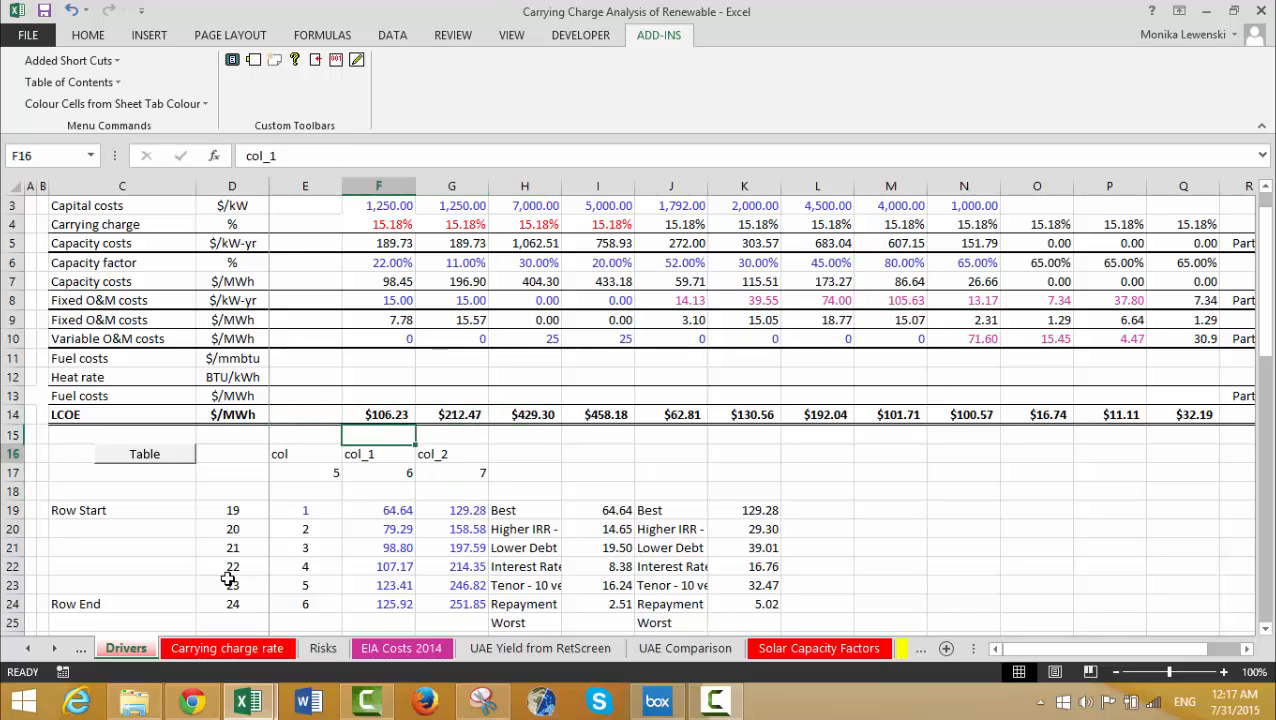
{"action": "key", "text": "Left"}
{"action": "key", "text": "Down"}
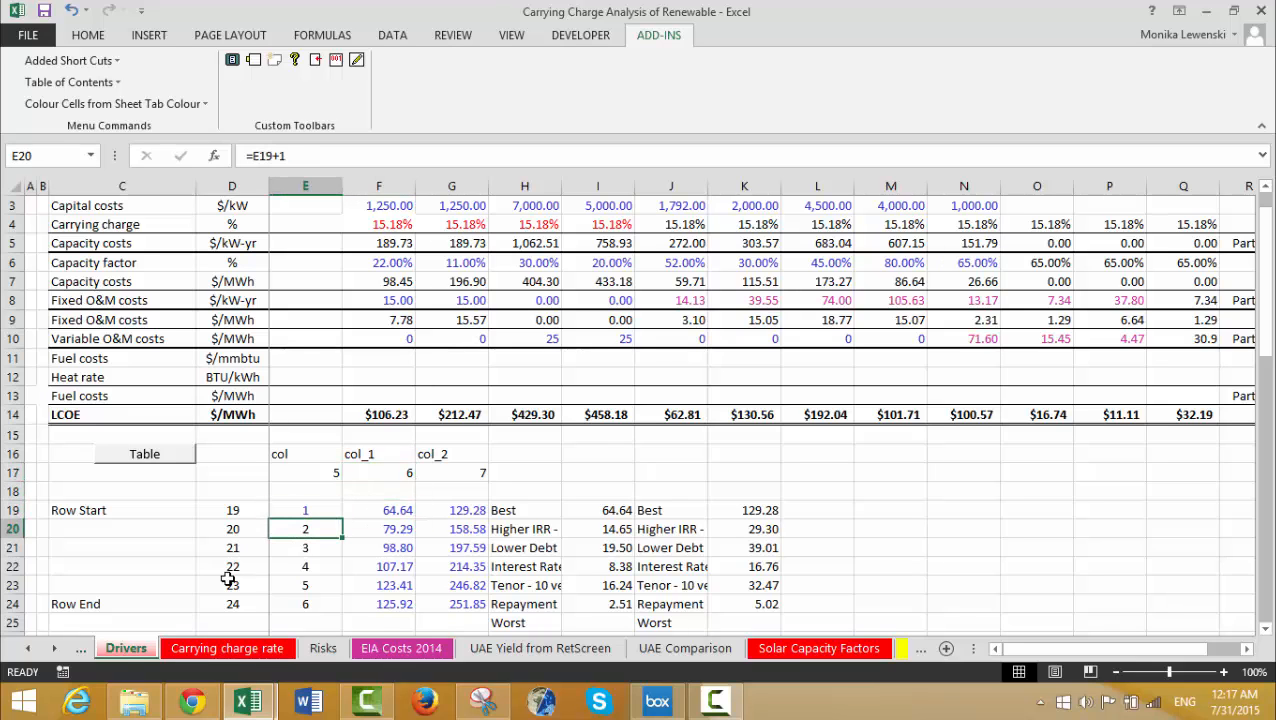
Open the scenario macro assigned to the Table button, read its code and return to the Drivers sheet.
{"action": "left_click", "coordinate": [226, 650]}
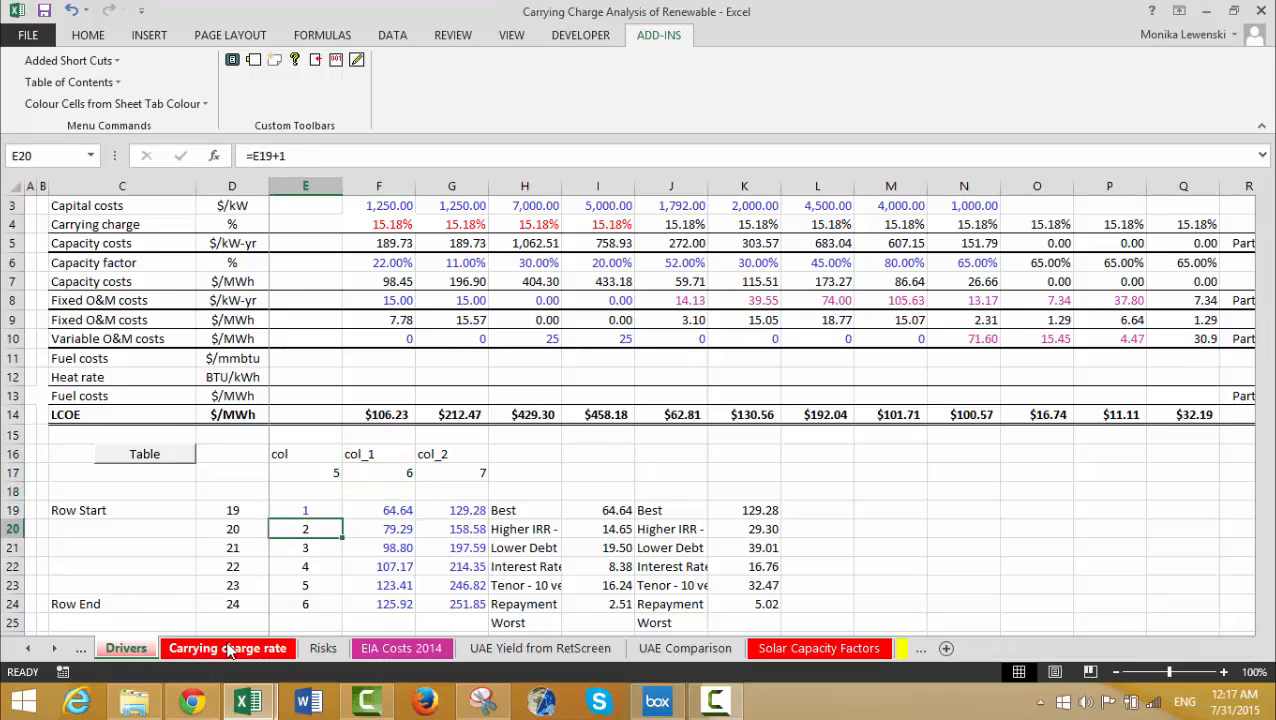
{"action": "left_click", "coordinate": [125, 650]}
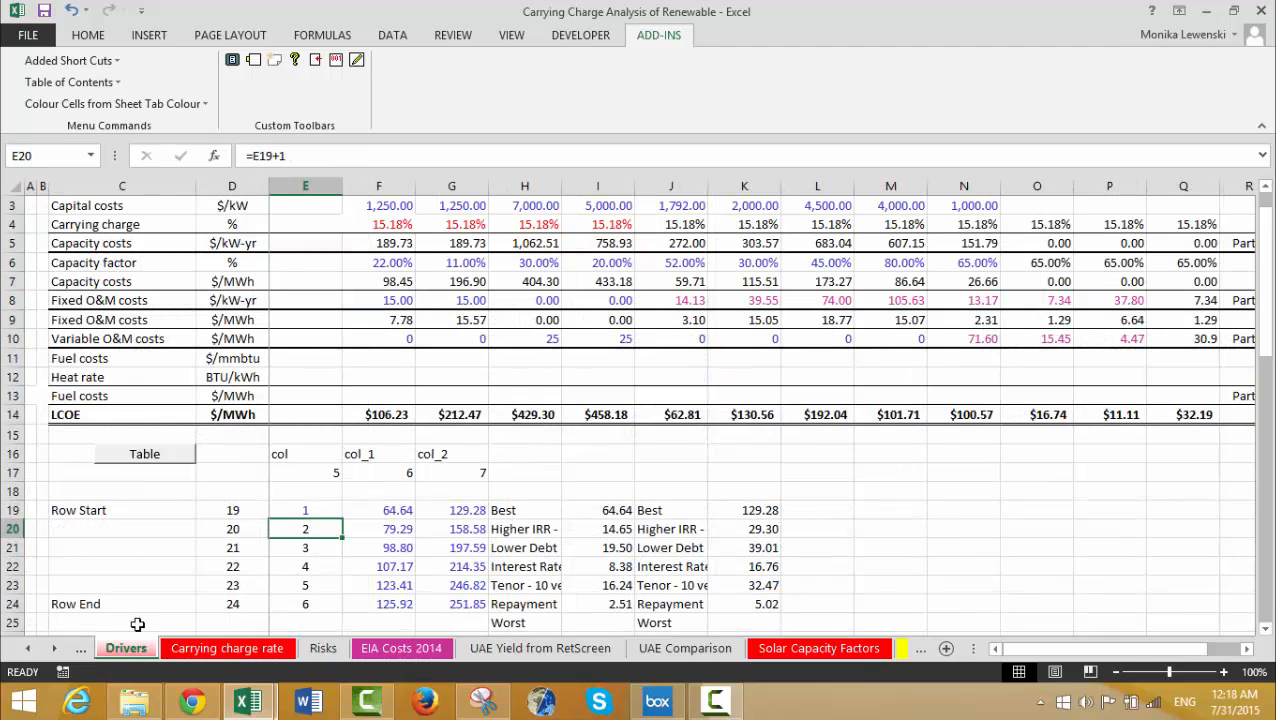
{"action": "right_click", "coordinate": [137, 458]}
{"action": "left_click", "coordinate": [200, 606]}
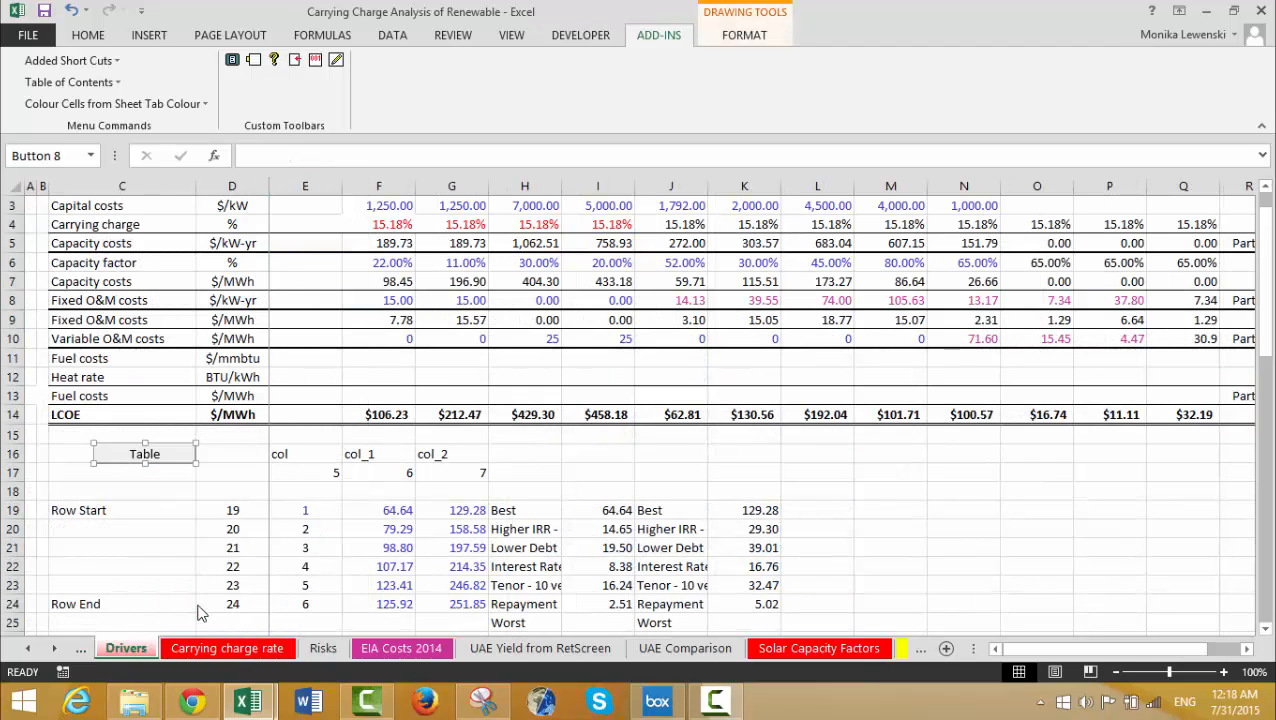
{"action": "left_click", "coordinate": [352, 401]}
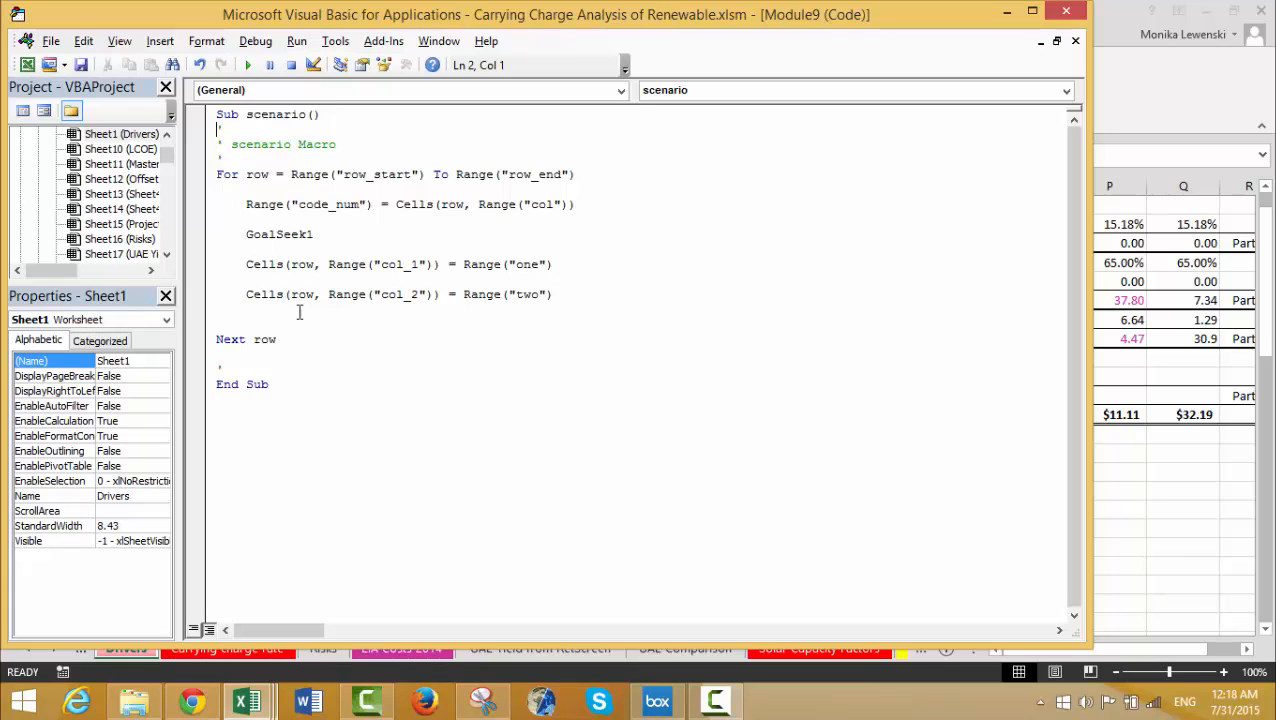
{"action": "left_click", "coordinate": [1007, 12]}
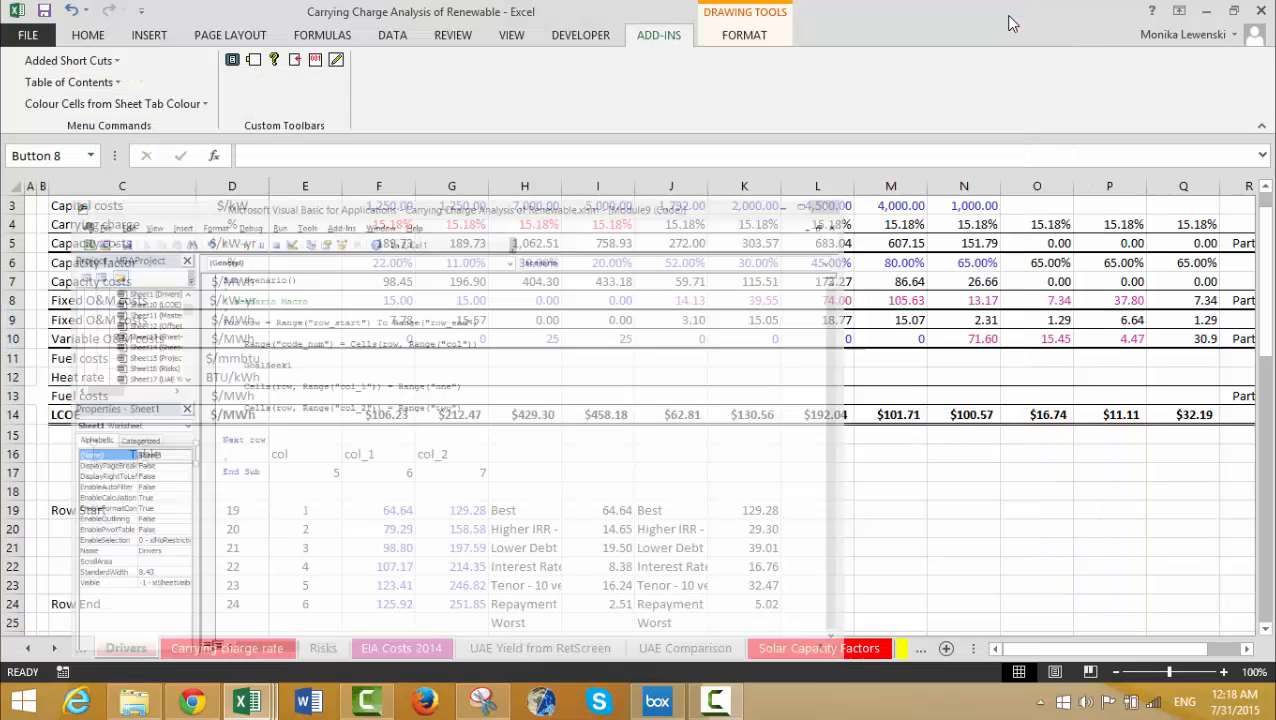
{"action": "left_click", "coordinate": [490, 487]}
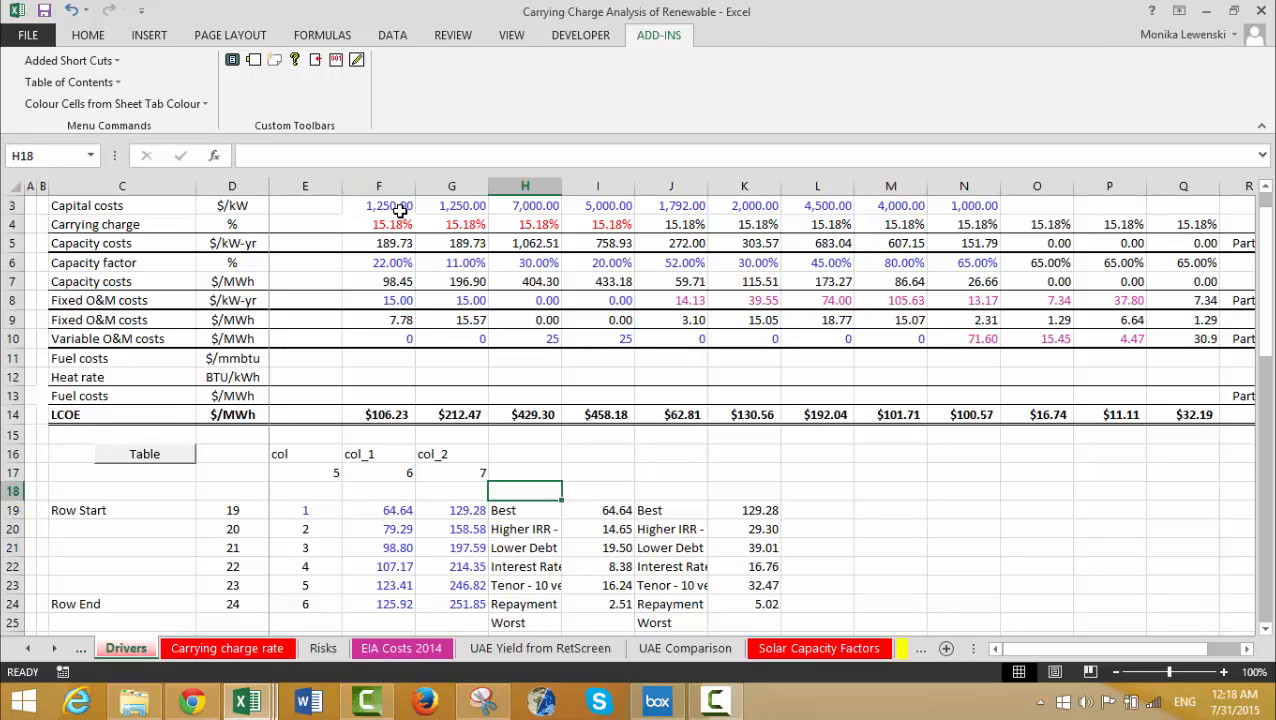
Set the Best Case required IRR on equity to 7% on the Carrying charge rate sheet.
{"action": "left_click", "coordinate": [245, 647]}
{"action": "left_click", "coordinate": [525, 370]}
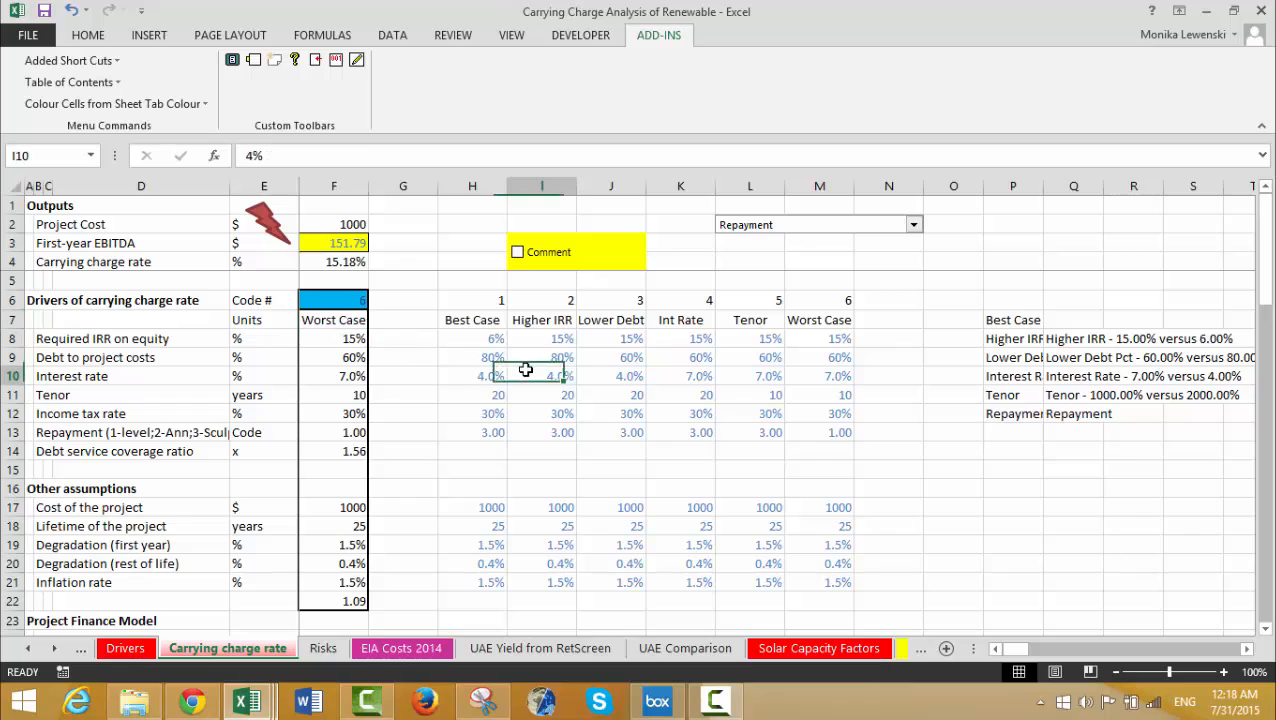
{"action": "key", "text": "Up"}
{"action": "key", "text": "Up"}
{"action": "key", "text": "Left"}
{"action": "key", "text": "Right"}
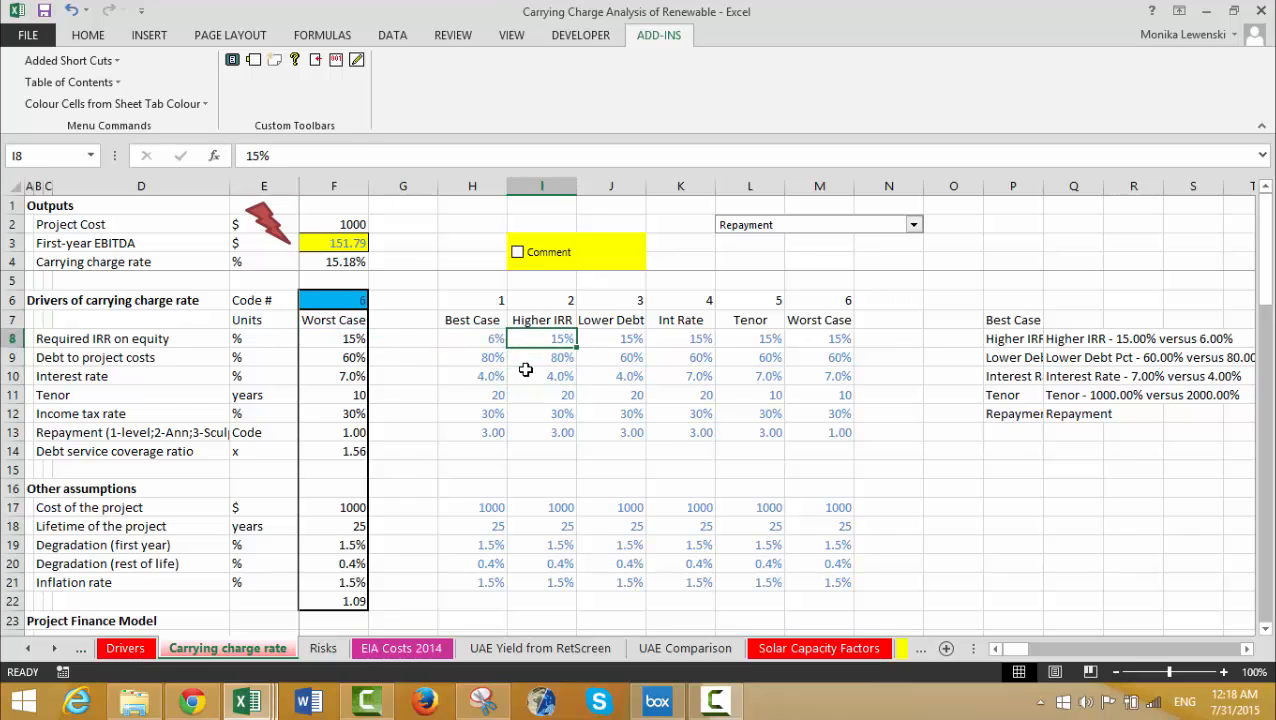
{"action": "key", "text": "Left"}
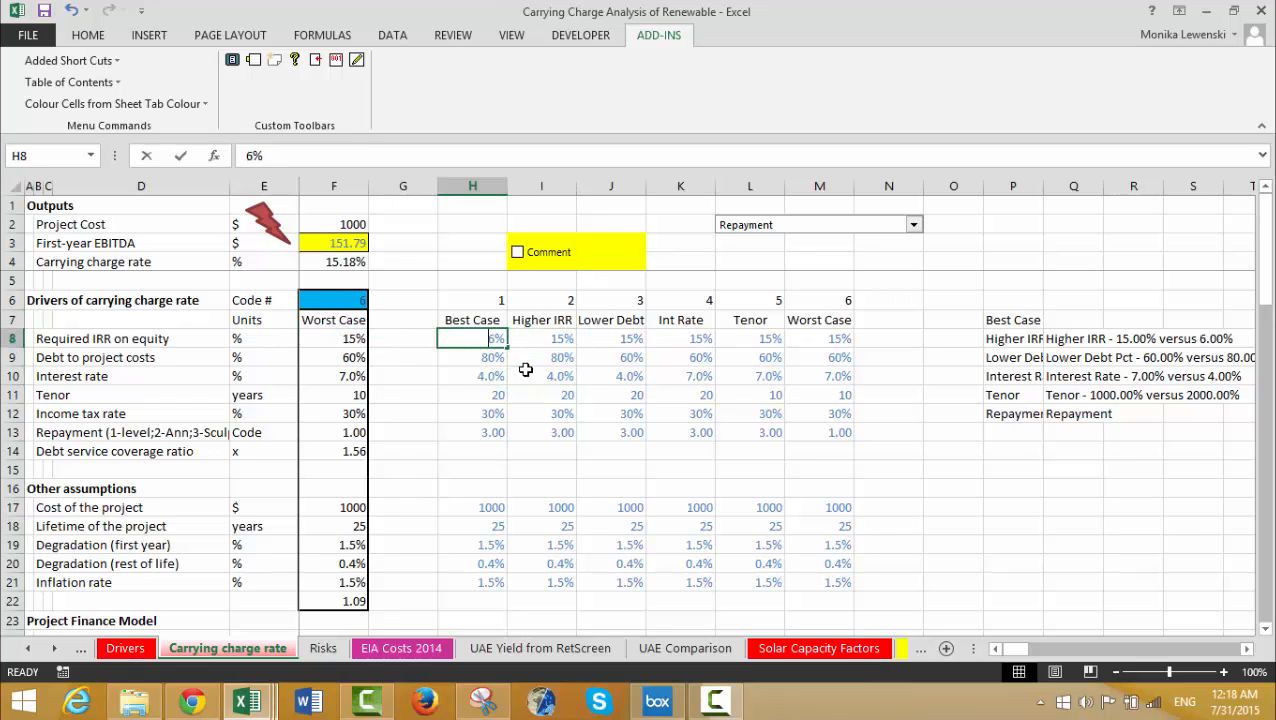
{"action": "type", "text": "7"}
{"action": "key", "text": "Return"}
Set the required IRR on equity to 12% for the Higher IRR scenario and copy it across through Worst Case.
{"action": "key", "text": "Up"}
{"action": "key", "text": "Right"}
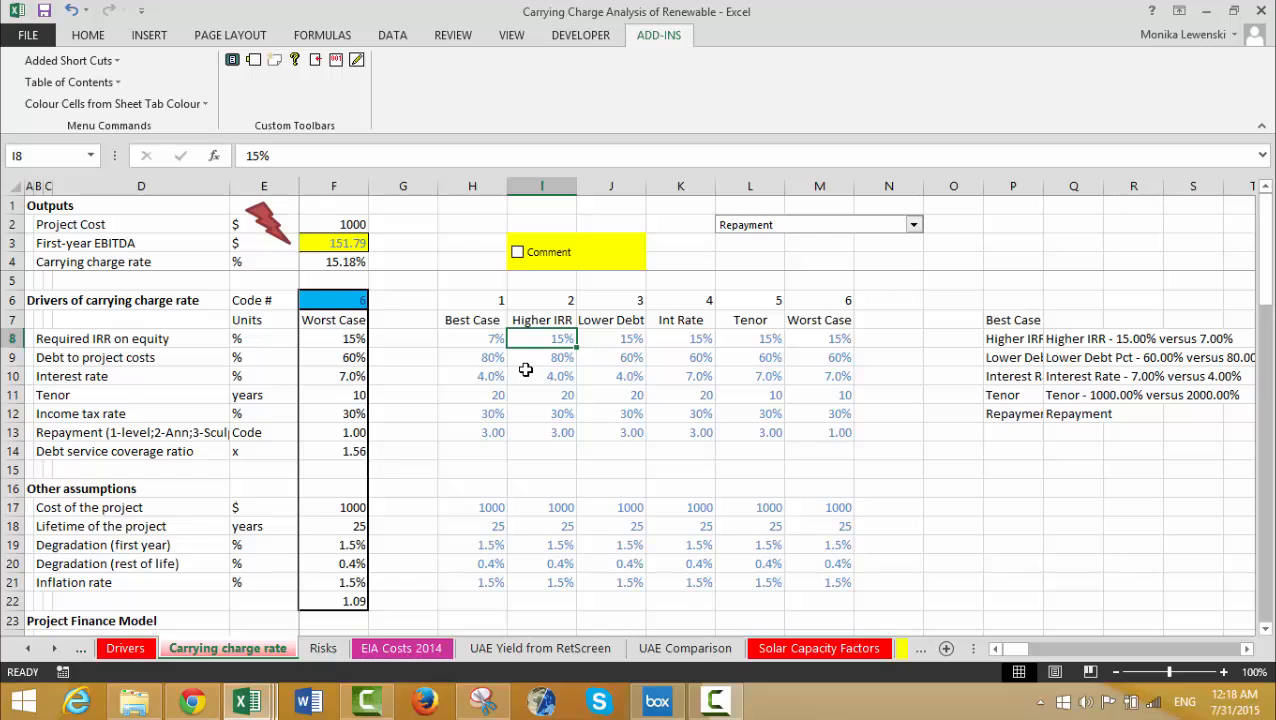
{"action": "type", "text": "12"}
{"action": "key", "text": "Return"}
{"action": "key", "text": "Up"}
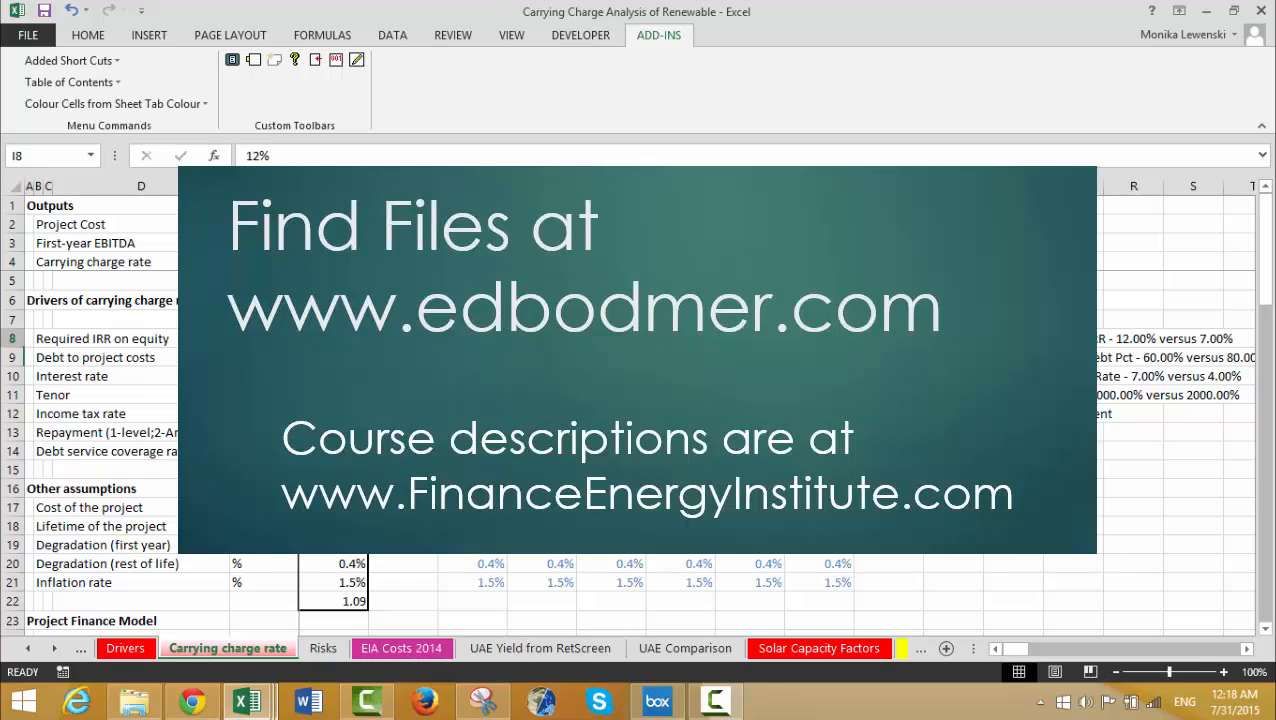
{"action": "key", "text": "shift+Right"}
{"action": "key", "text": "shift+Right"}
{"action": "key", "text": "shift+Right"}
{"action": "key", "text": "shift+Right"}
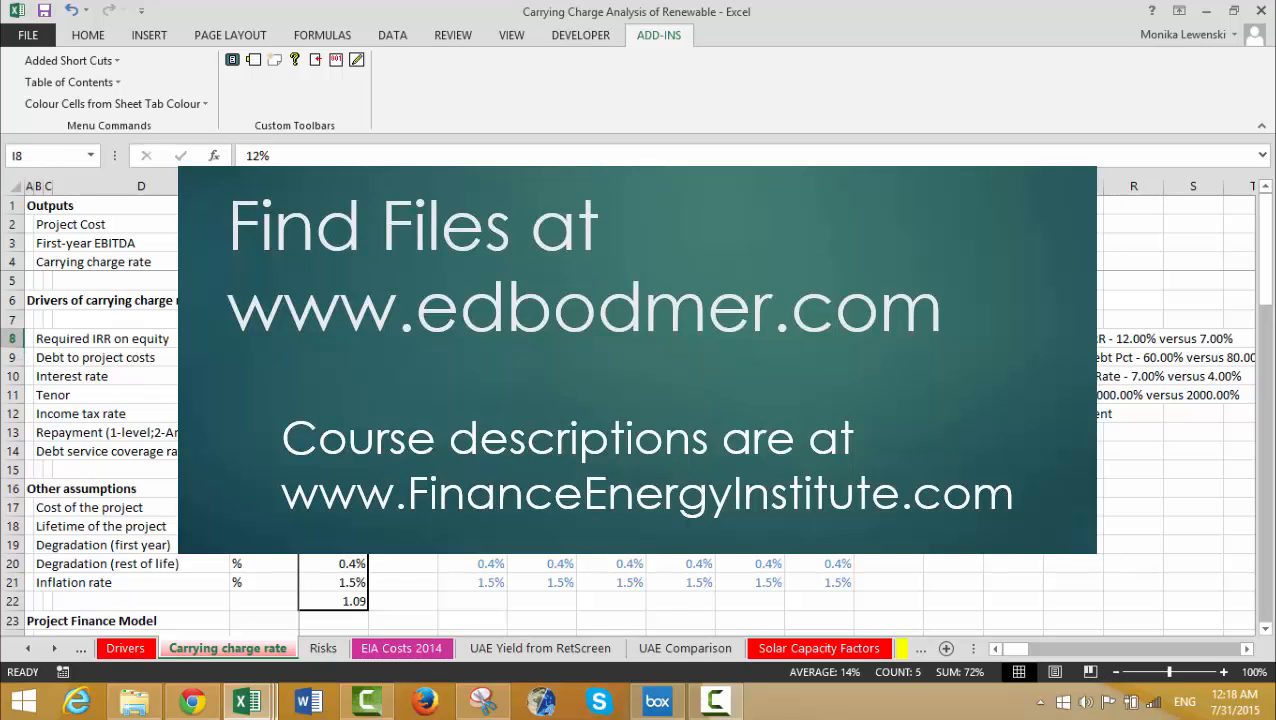
{"action": "key", "text": "ctrl+r"}
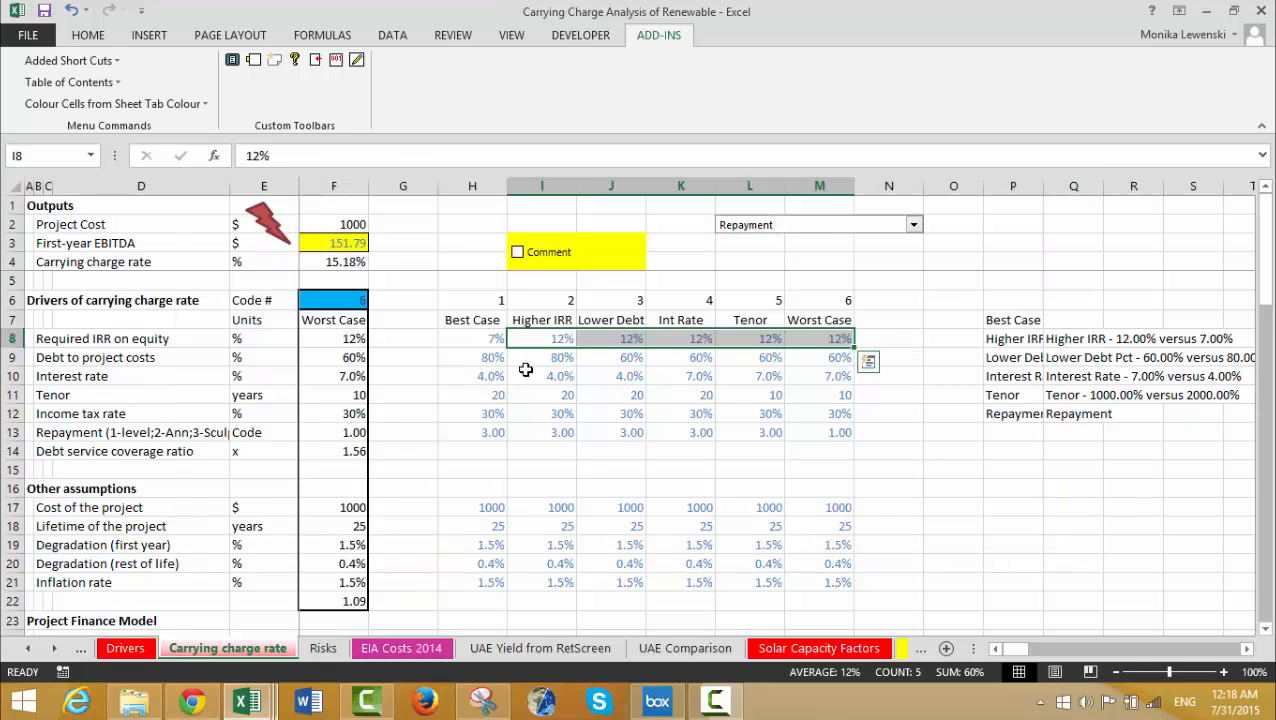
Set the Best Case interest rate to 3.5% and copy it to the Higher IRR and Lower Debt scenarios.
{"action": "key", "text": "Down"}
{"action": "key", "text": "Down"}
{"action": "key", "text": "Down"}
{"action": "key", "text": "Left"}
{"action": "key", "text": "Up"}
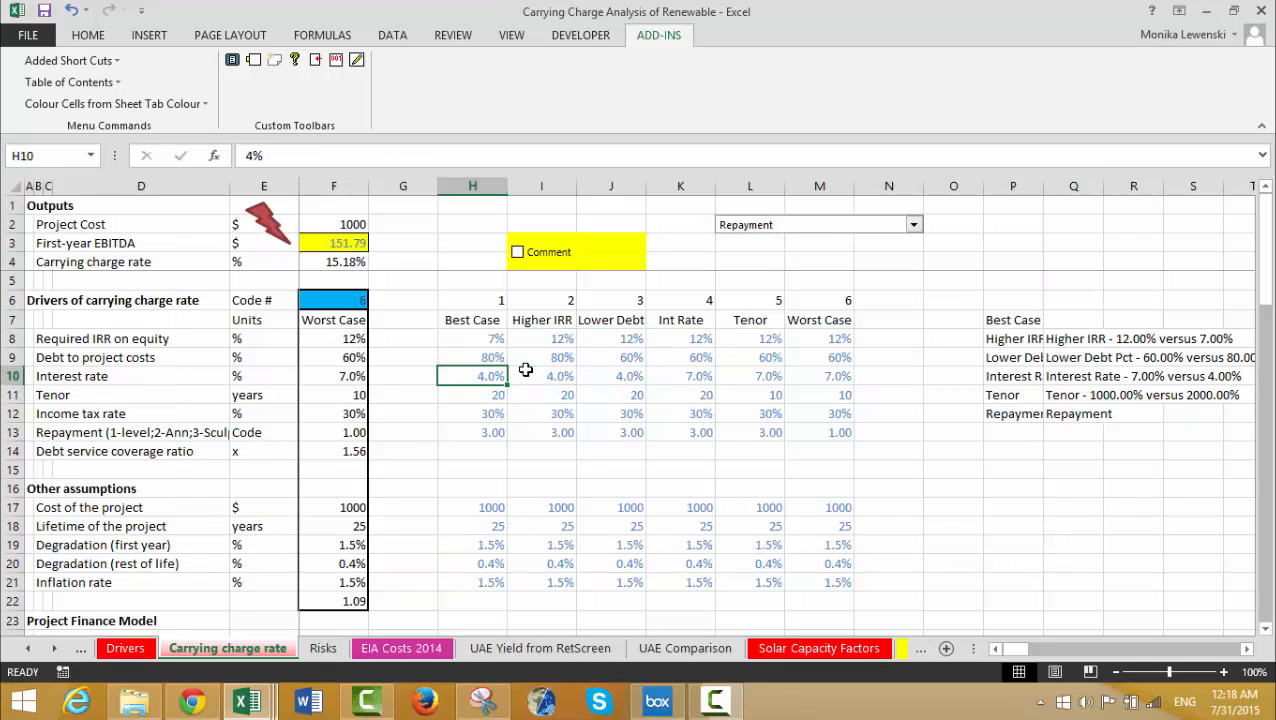
{"action": "type", "text": "3.5"}
{"action": "key", "text": "Return"}
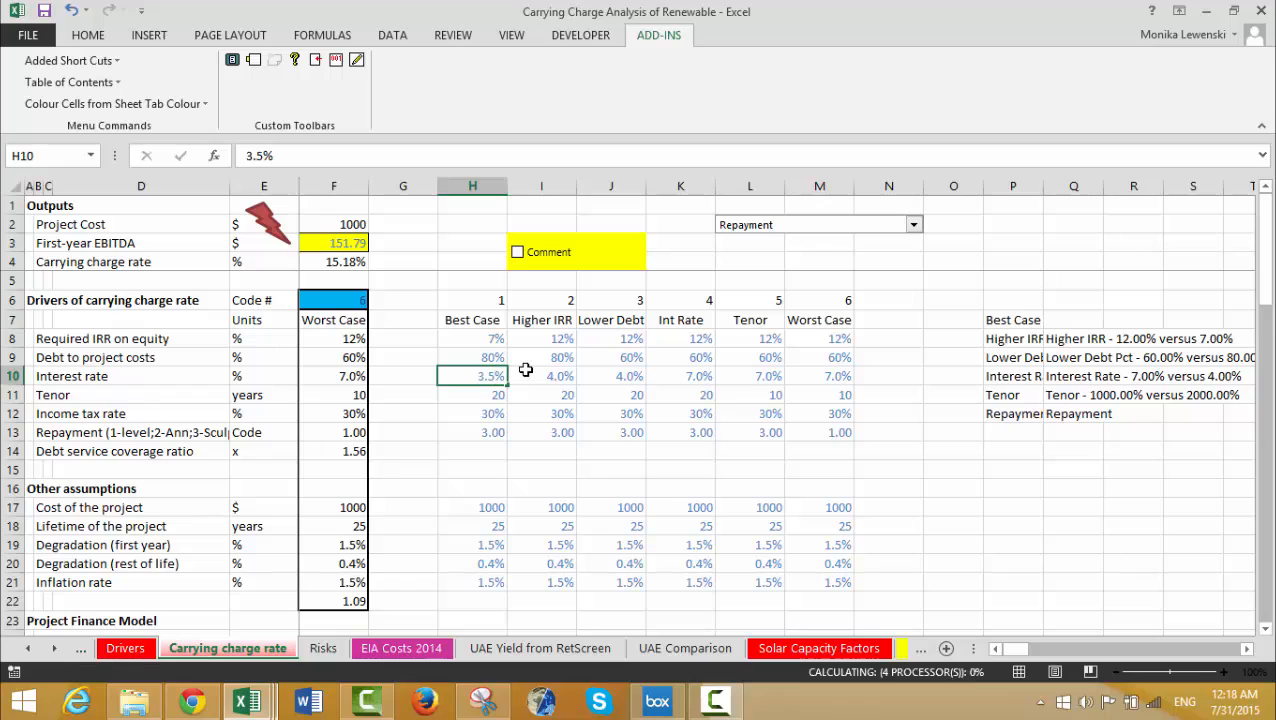
{"action": "key", "text": "Up"}
{"action": "key", "text": "shift+Right"}
{"action": "key", "text": "shift+Right"}
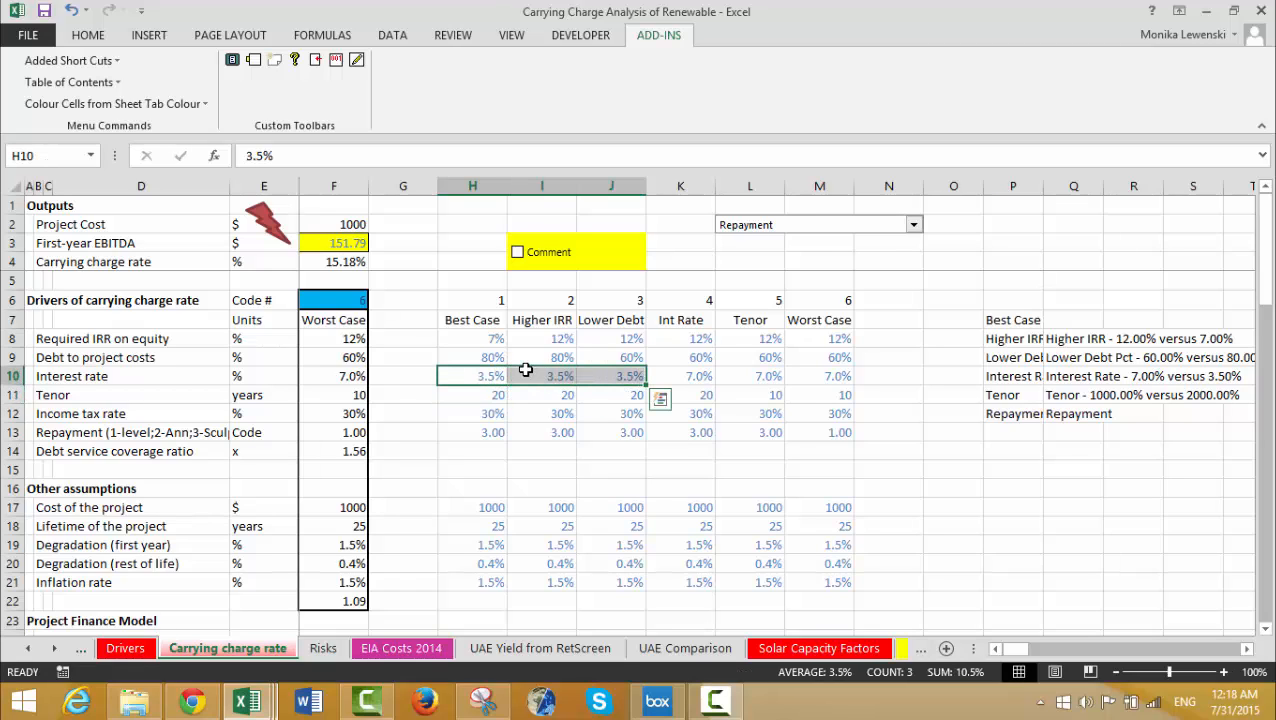
Set the interest rate to 6% for the Int Rate scenario and copy it to Tenor and Worst Case.
{"action": "key", "text": "Right"}
{"action": "key", "text": "Right"}
{"action": "key", "text": "Right"}
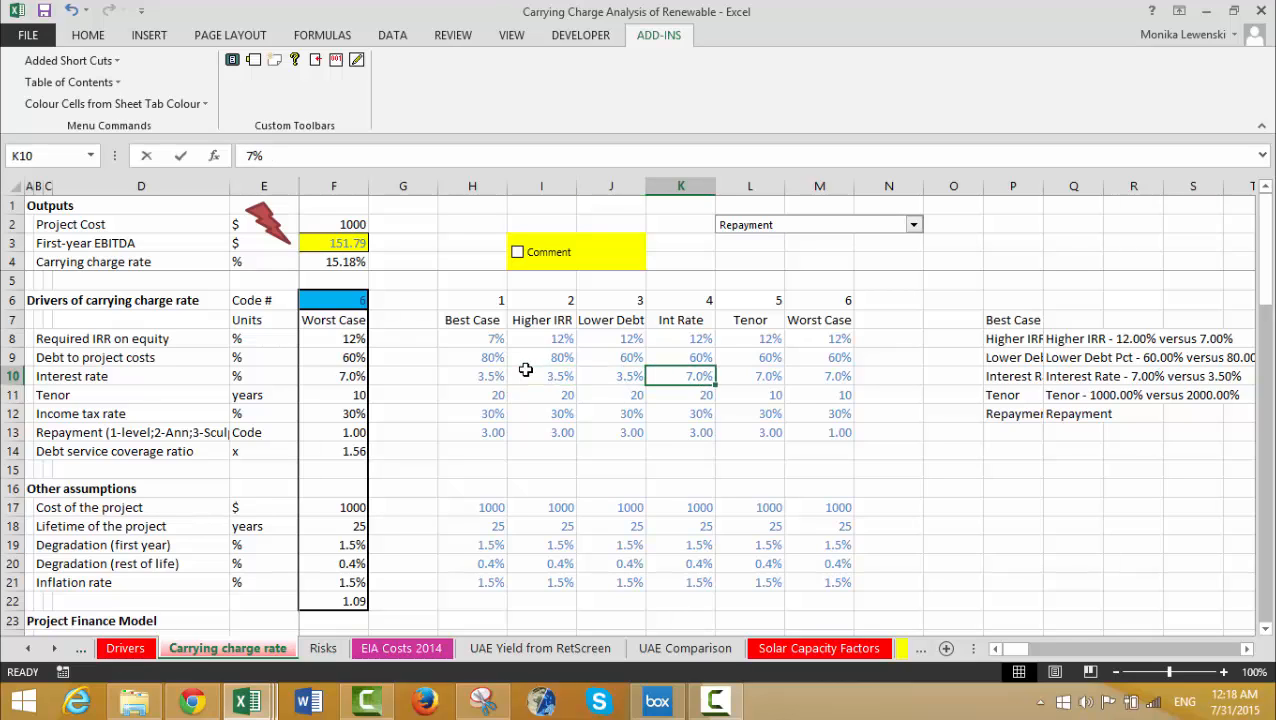
{"action": "type", "text": "6"}
{"action": "key", "text": "Return"}
{"action": "key", "text": "Up"}
{"action": "key", "text": "shift+Right"}
{"action": "key", "text": "shift+Right"}
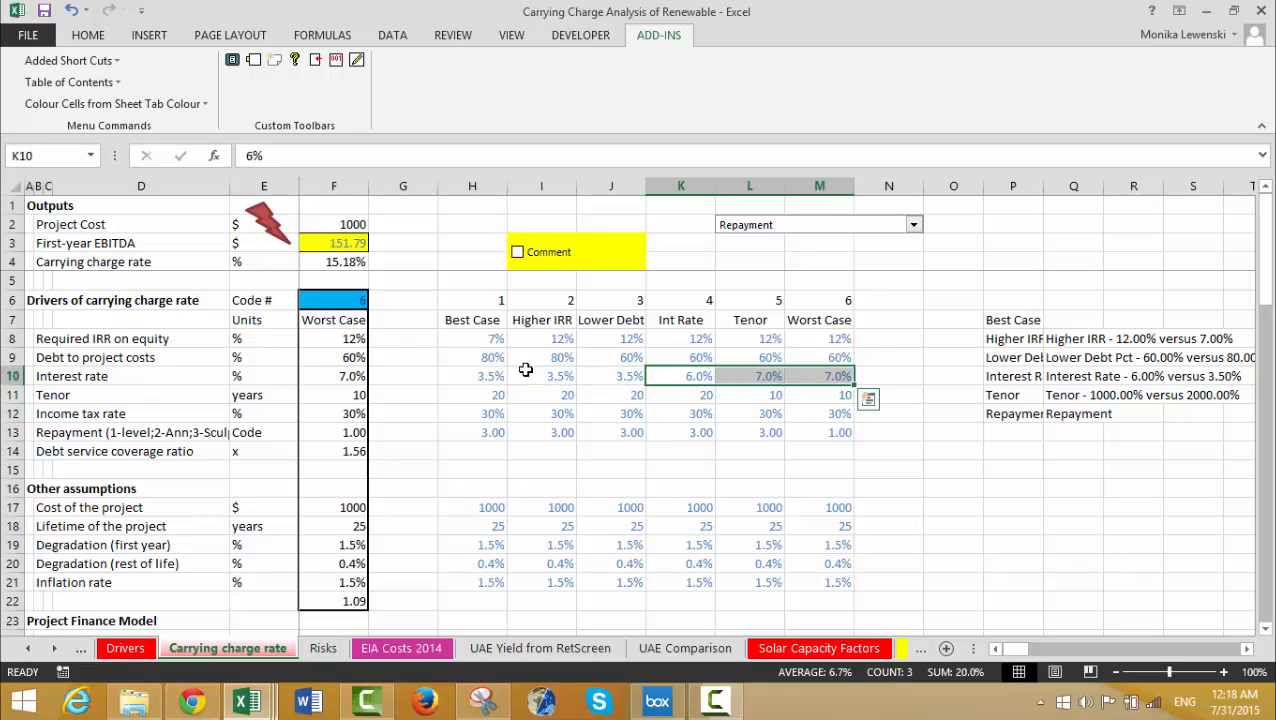
{"action": "key", "text": "ctrl+r"}
{"action": "left_click", "coordinate": [525, 370]}
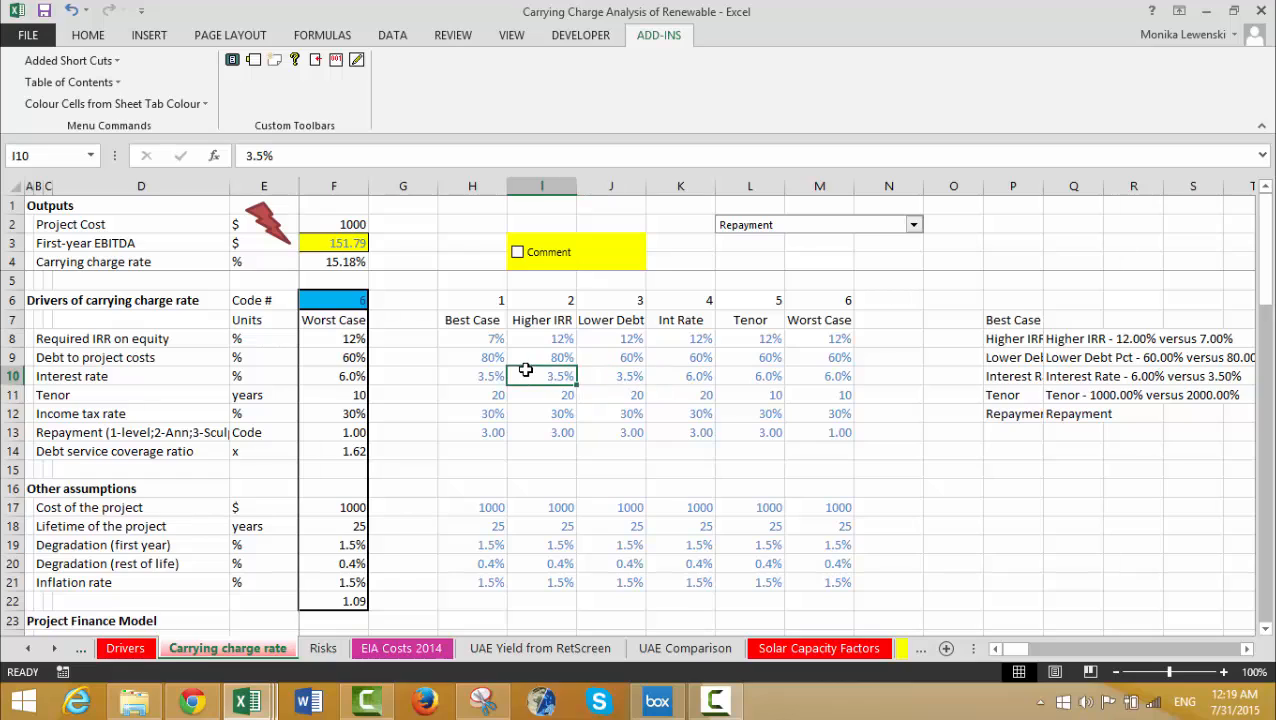
{"action": "key", "text": "Down"}
{"action": "key", "text": "Down"}
{"action": "key", "text": "Down"}
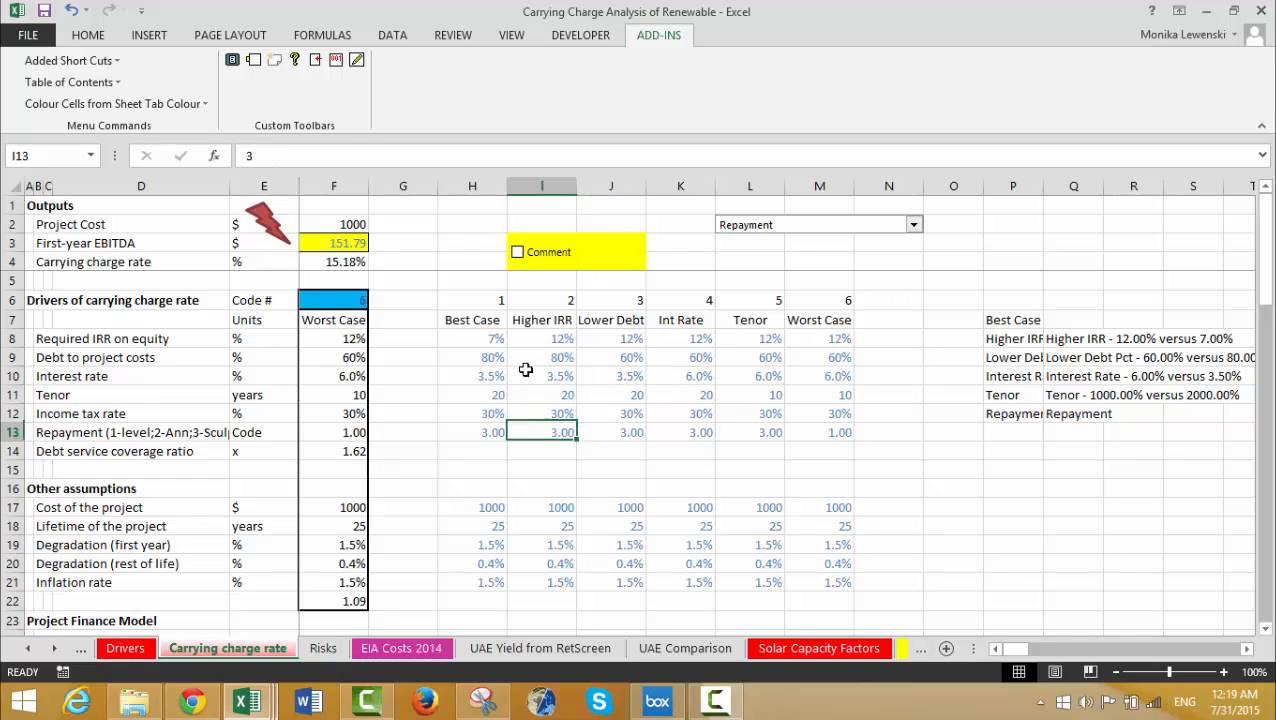
{"action": "key", "text": "Left"}
{"action": "key", "text": "Left"}
{"action": "key", "text": "Down"}
{"action": "key", "text": "Down"}
{"action": "key", "text": "Down"}
{"action": "key", "text": "Down"}
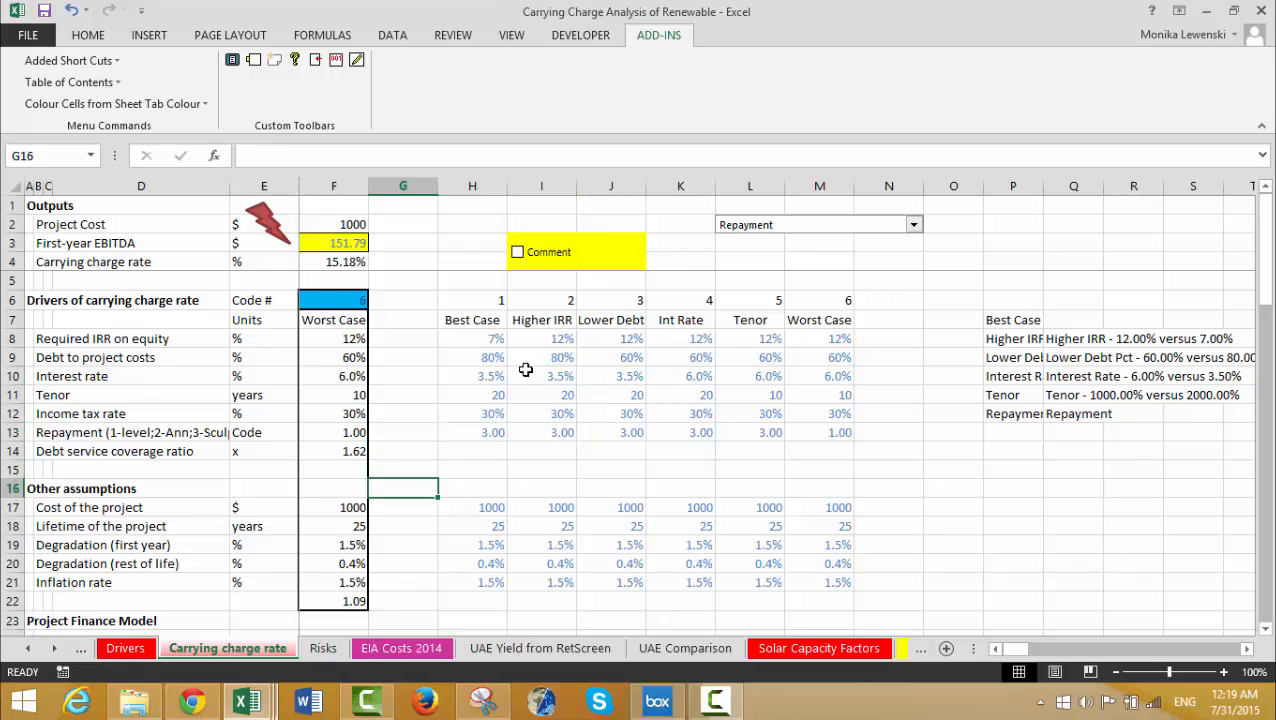
Set the Best Case debt tenor to 23 years and copy it across through the Int Rate scenario.
{"action": "key", "text": "Up"}
{"action": "key", "text": "Up"}
{"action": "key", "text": "Up"}
{"action": "key", "text": "Up"}
{"action": "key", "text": "Up"}
{"action": "key", "text": "Up"}
{"action": "key", "text": "Right"}
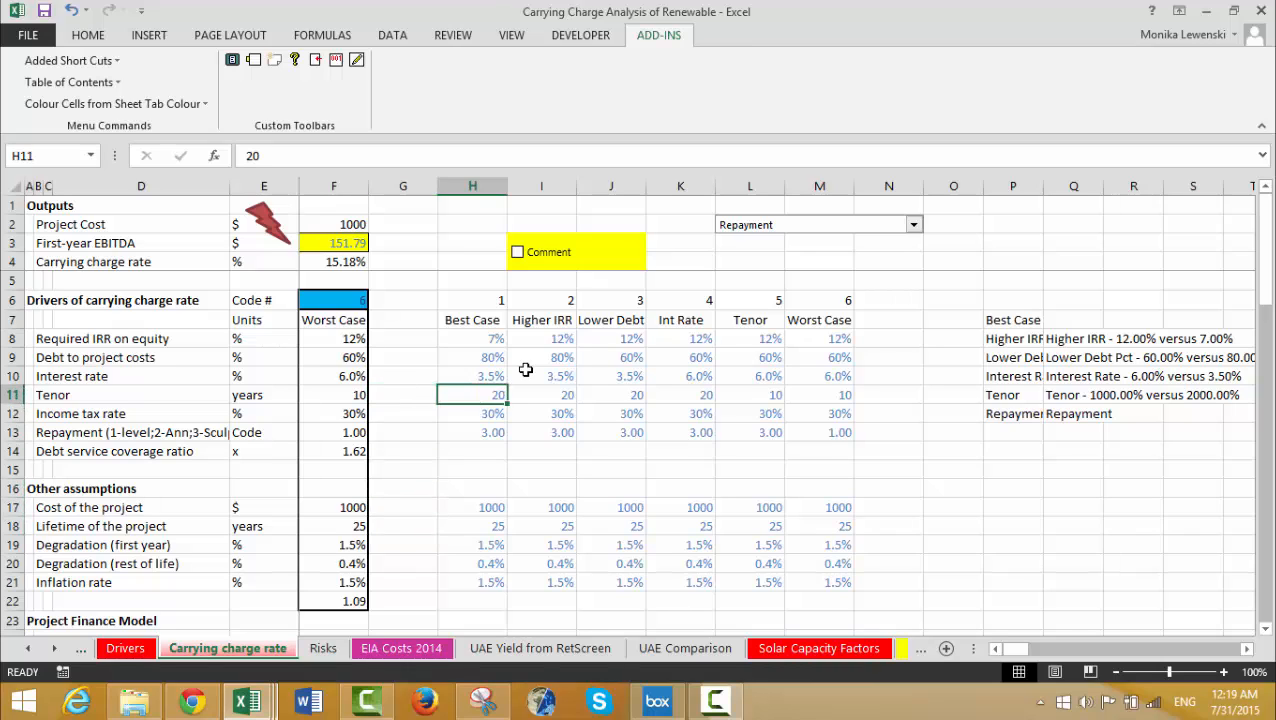
{"action": "key", "text": "shift+Right"}
{"action": "key", "text": "shift+Left"}
{"action": "type", "text": "23"}
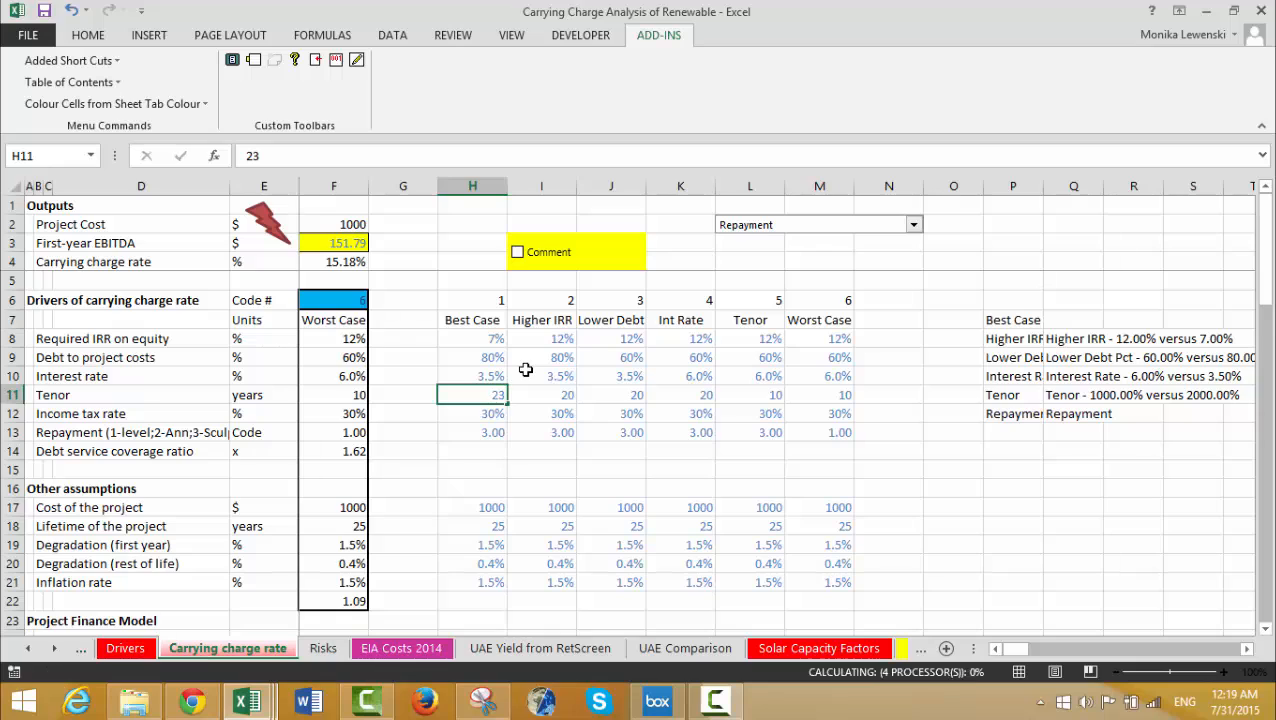
{"action": "key", "text": "Right"}
{"action": "key", "text": "Left"}
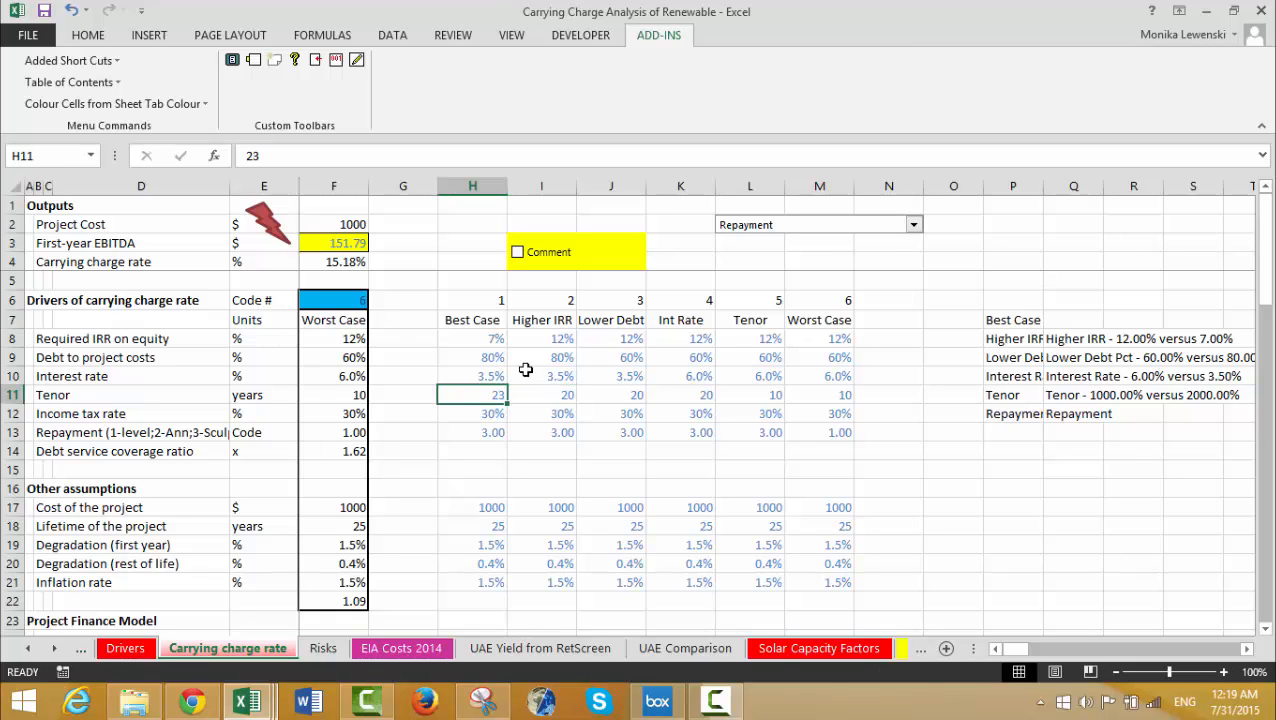
{"action": "key", "text": "shift+Right"}
{"action": "key", "text": "shift+Right"}
{"action": "key", "text": "shift+Right"}
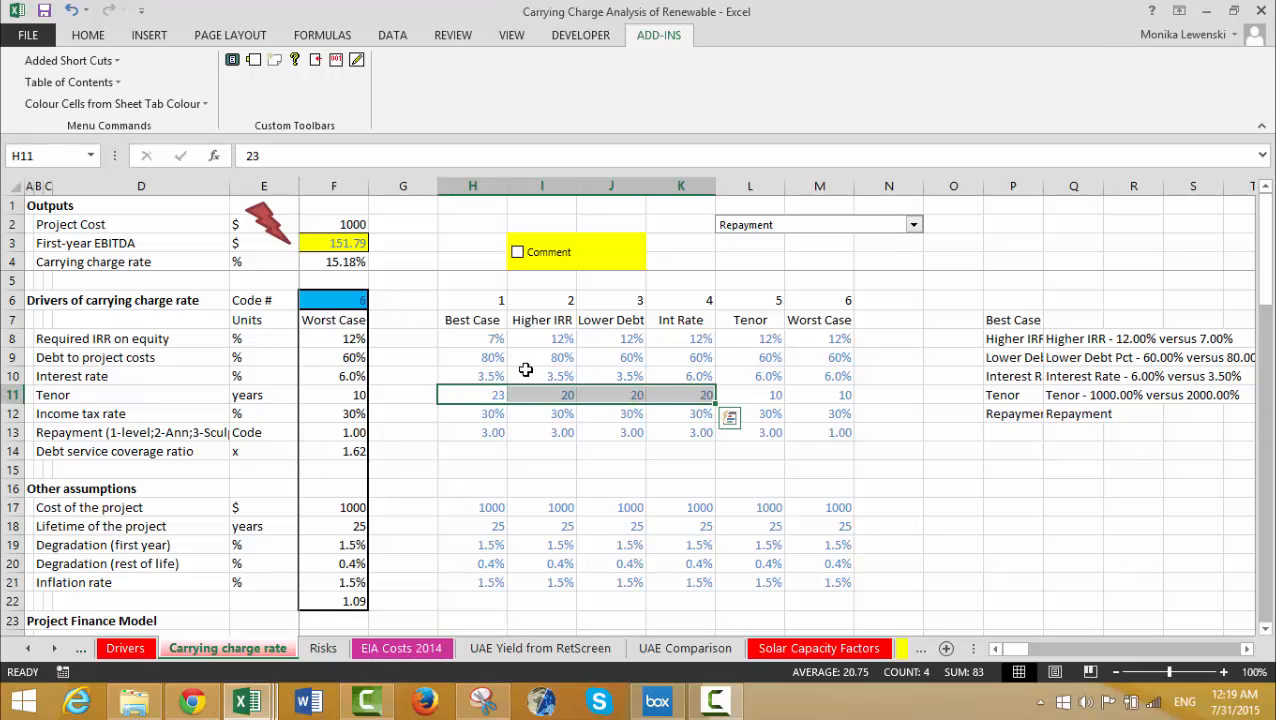
{"action": "key", "text": "ctrl+r"}
Set the Best Case income tax rate to 40% and copy it across all scenarios through Worst Case.
{"action": "key", "text": "Down"}
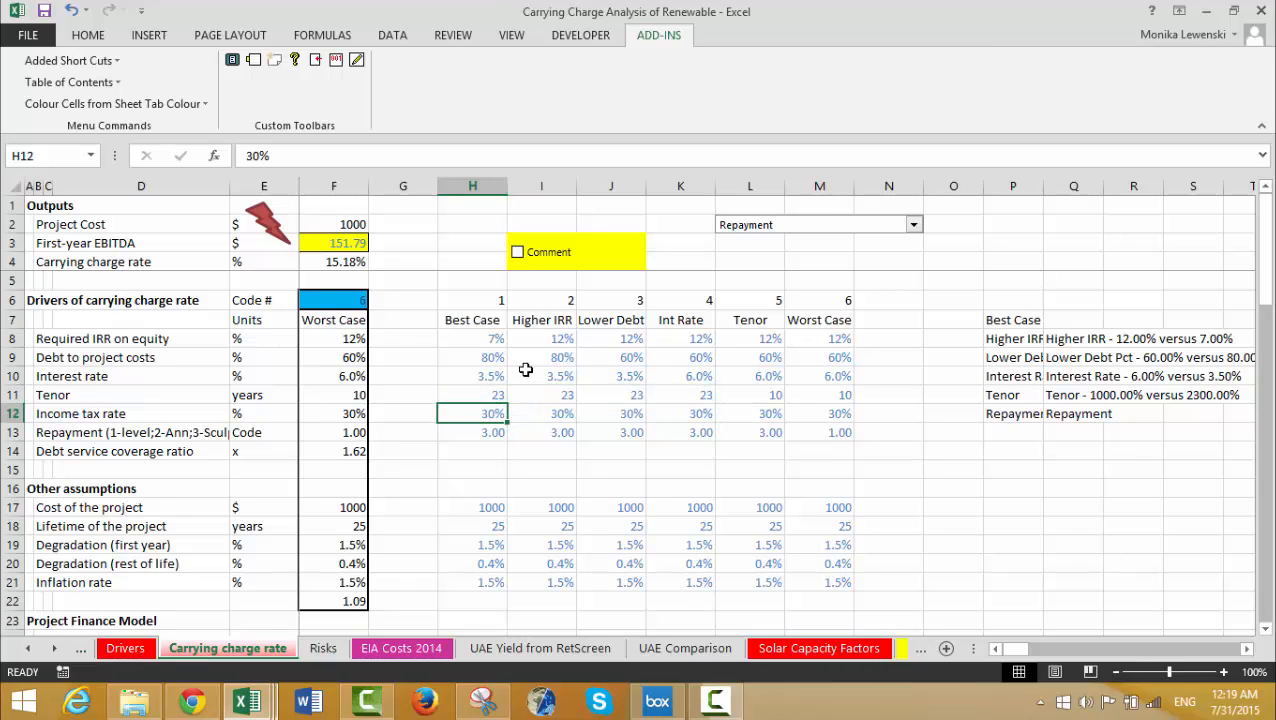
{"action": "type", "text": "40"}
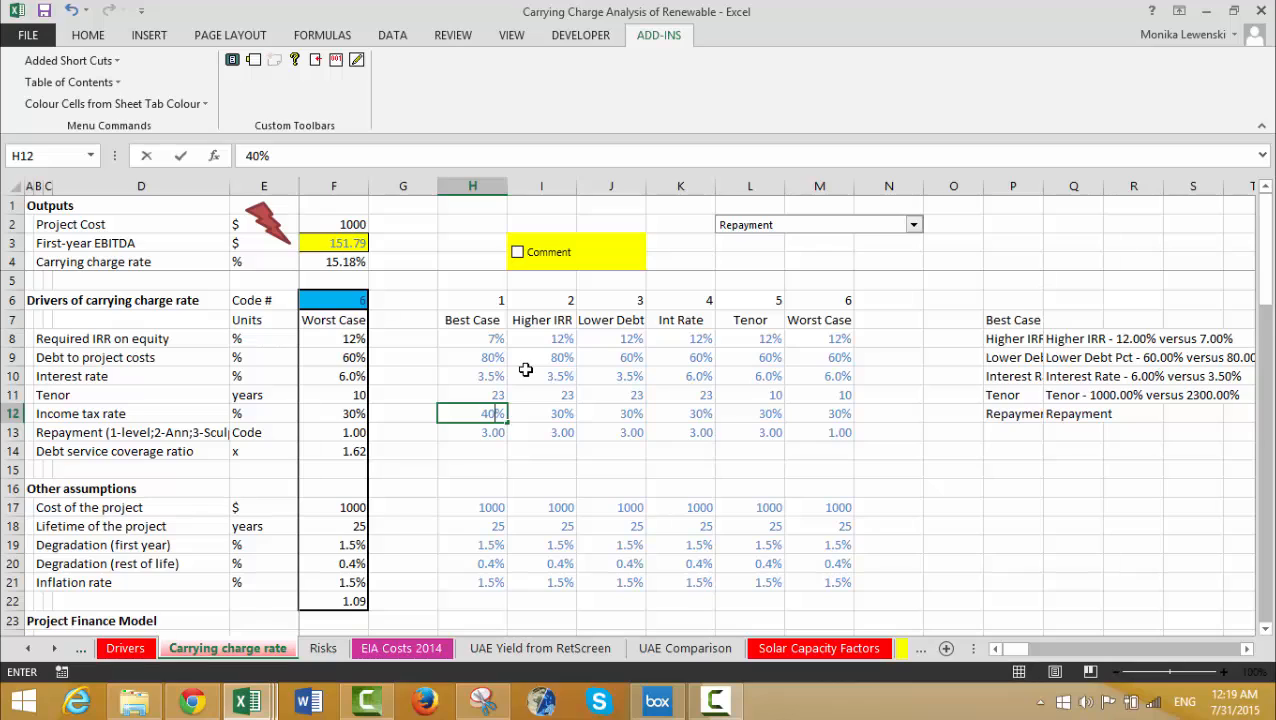
{"action": "key", "text": "Return"}
{"action": "key", "text": "Up"}
{"action": "key", "text": "shift+Right"}
{"action": "key", "text": "shift+Right"}
{"action": "key", "text": "shift+Right"}
{"action": "key", "text": "shift+Right"}
{"action": "key", "text": "shift+Right"}
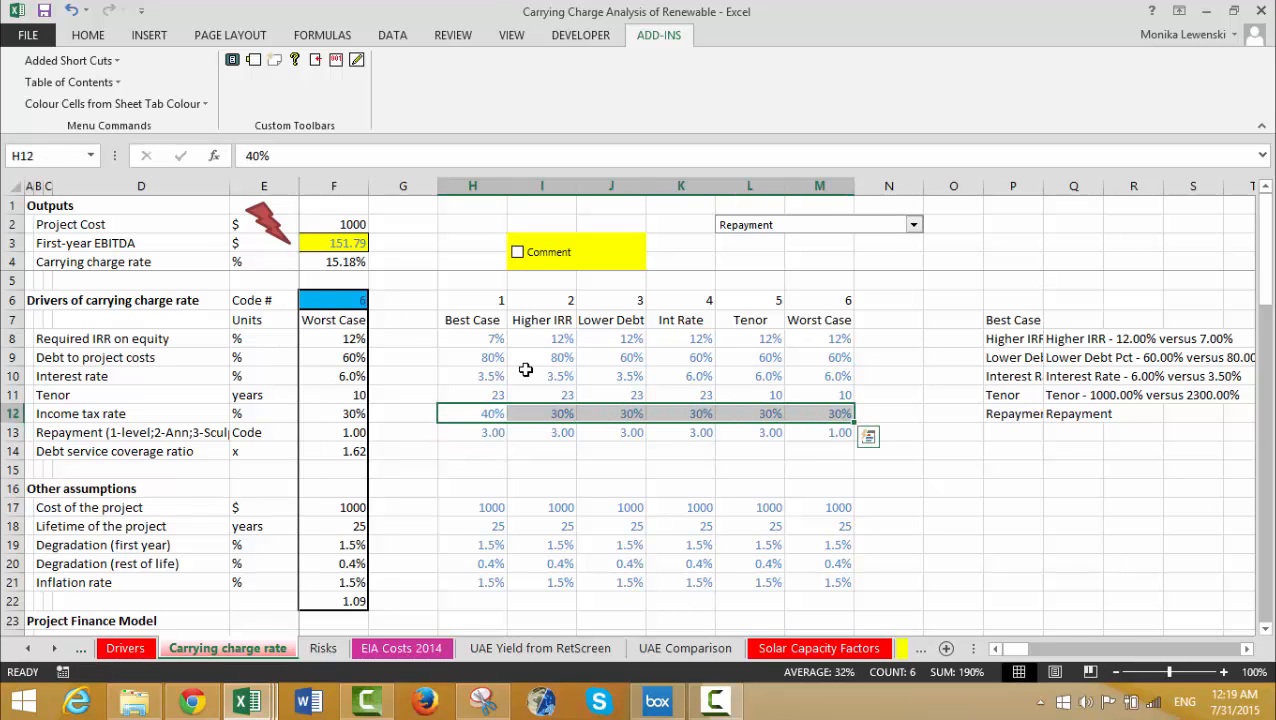
{"action": "key", "text": "ctrl+r"}
Review the repayment method codes across the scenarios from Best Case to Worst Case.
{"action": "key", "text": "Down"}
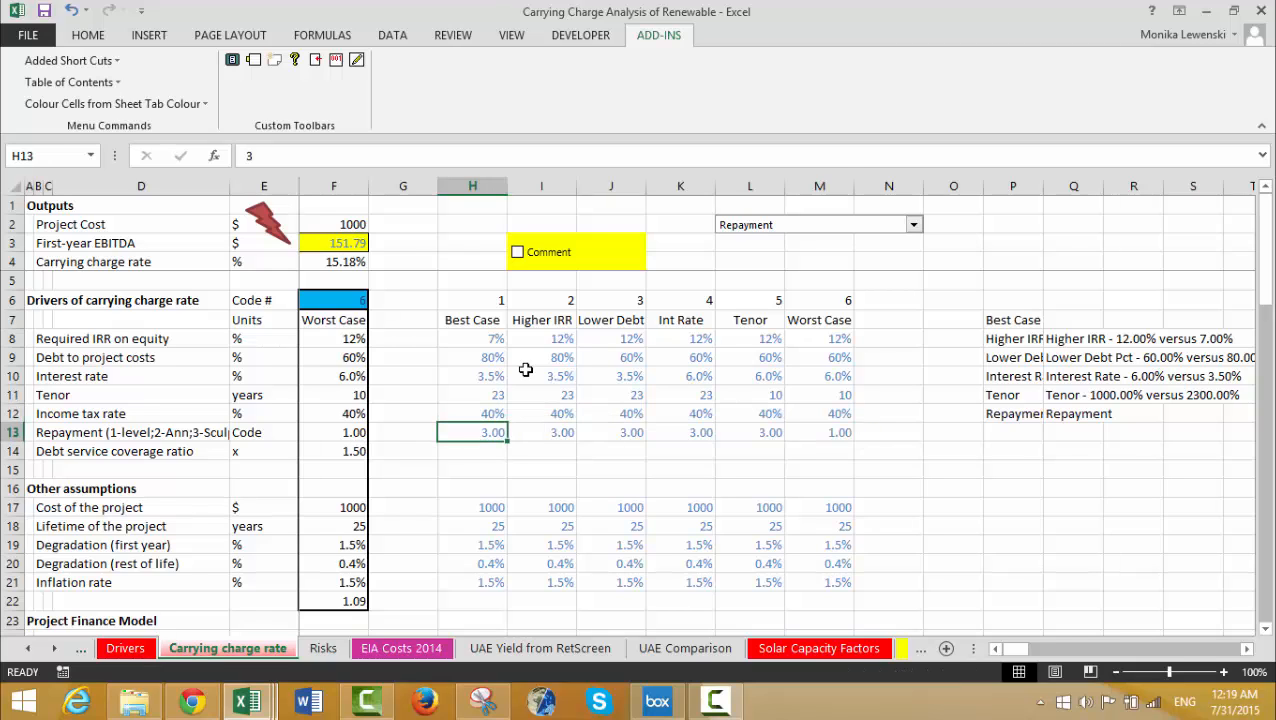
{"action": "key", "text": "Left"}
{"action": "key", "text": "Left"}
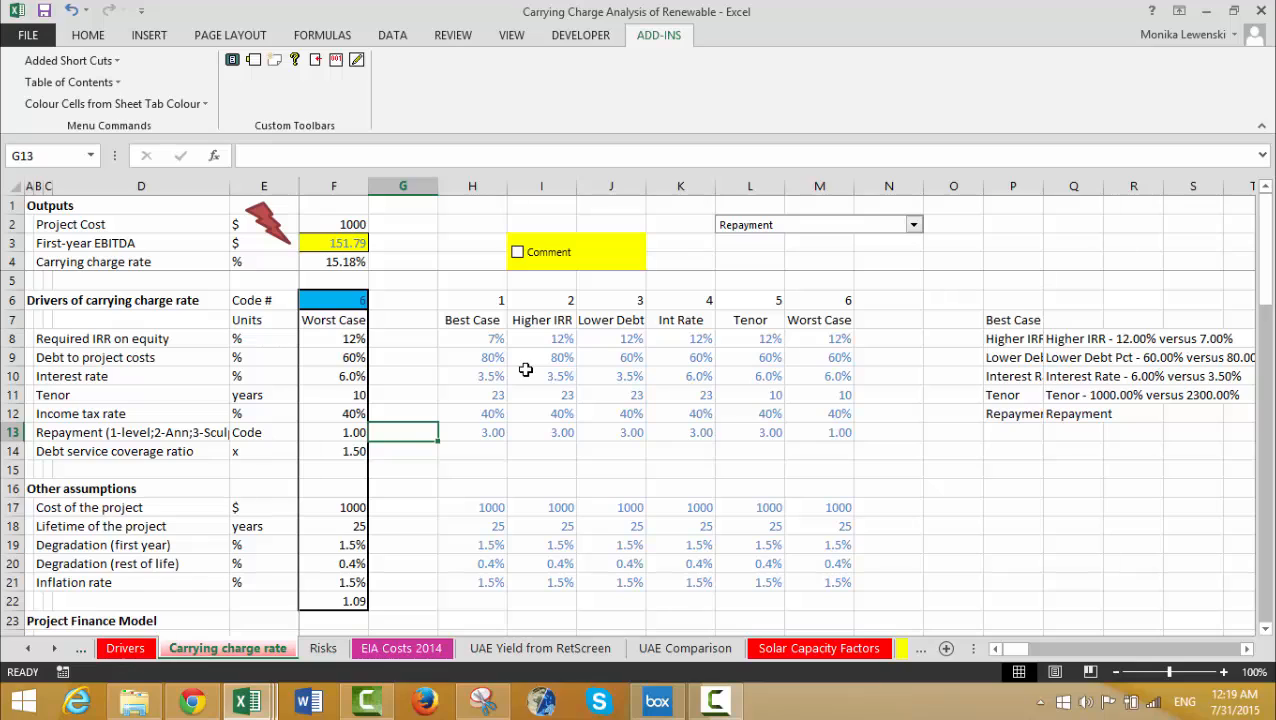
{"action": "key", "text": "Right"}
{"action": "key", "text": "Right"}
{"action": "key", "text": "Right"}
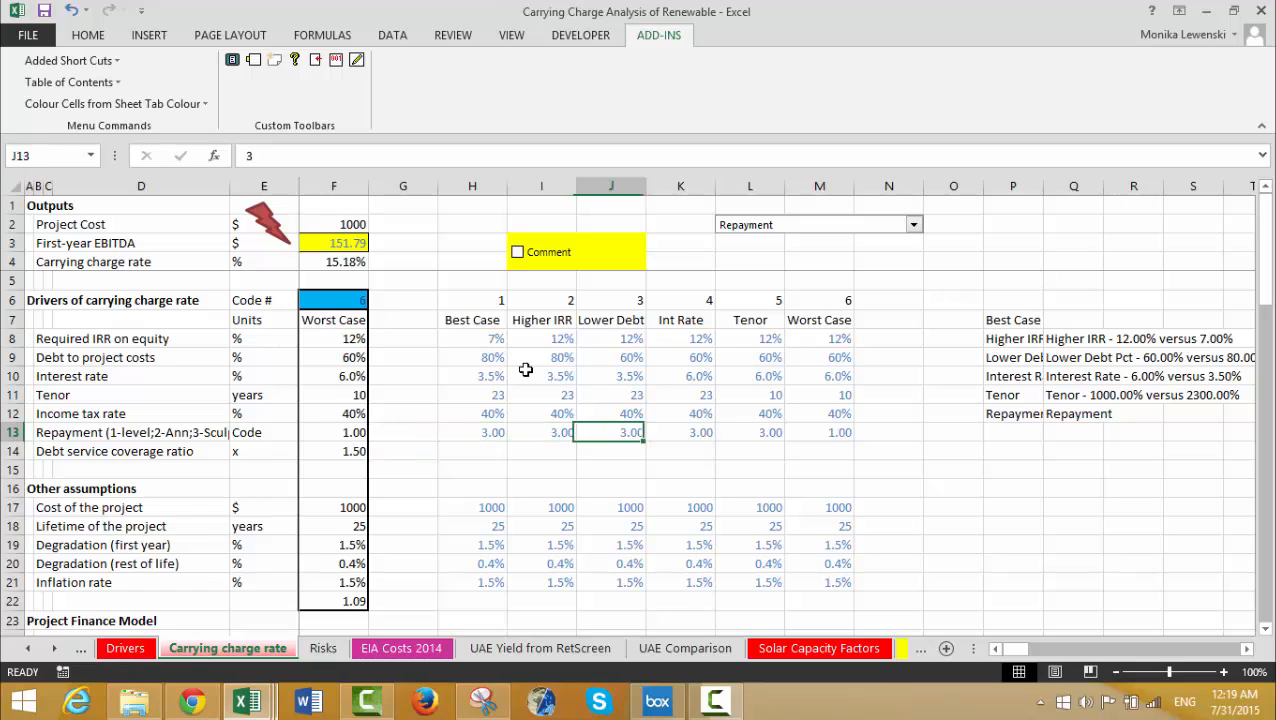
{"action": "key", "text": "Right"}
{"action": "key", "text": "Right"}
{"action": "key", "text": "Right"}
{"action": "key", "text": "Left"}
{"action": "key", "text": "Left"}
{"action": "key", "text": "Left"}
{"action": "key", "text": "Left"}
{"action": "key", "text": "Left"}
{"action": "key", "text": "Left"}
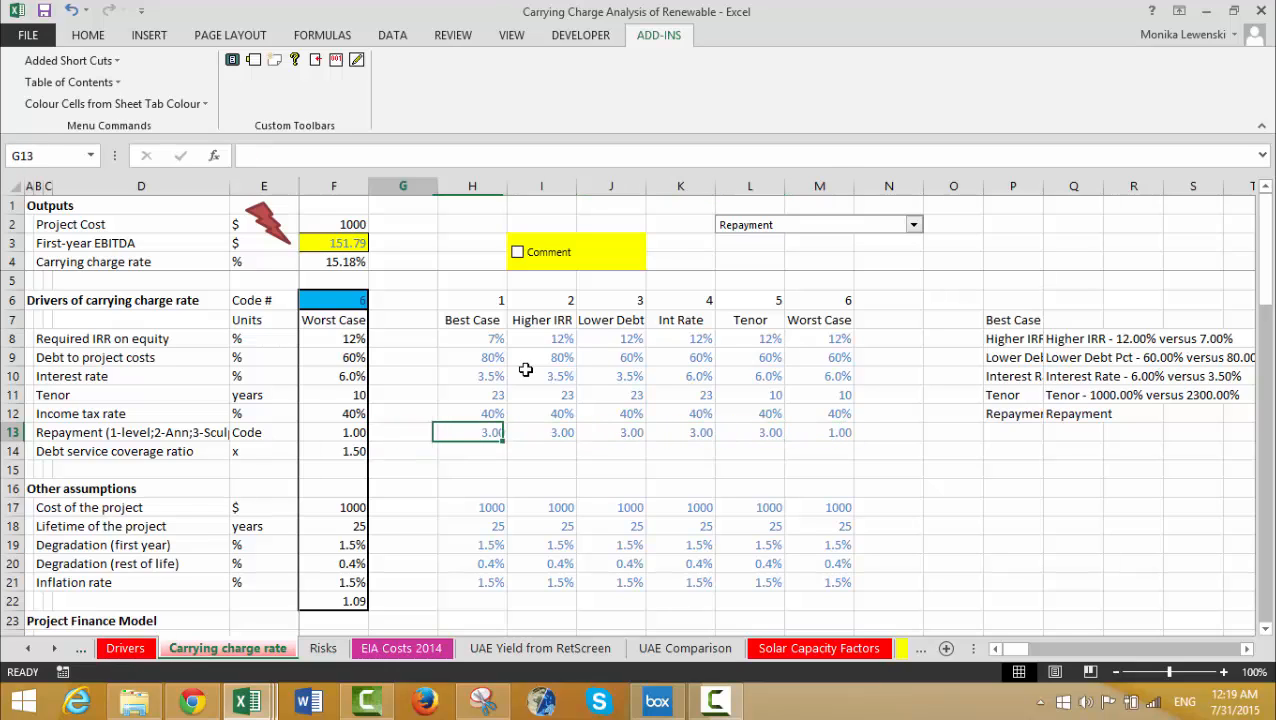
{"action": "key", "text": "Right"}
{"action": "key", "text": "Right"}
{"action": "key", "text": "Right"}
{"action": "key", "text": "Right"}
{"action": "key", "text": "Right"}
{"action": "key", "text": "Left"}
{"action": "key", "text": "Left"}
{"action": "key", "text": "Left"}
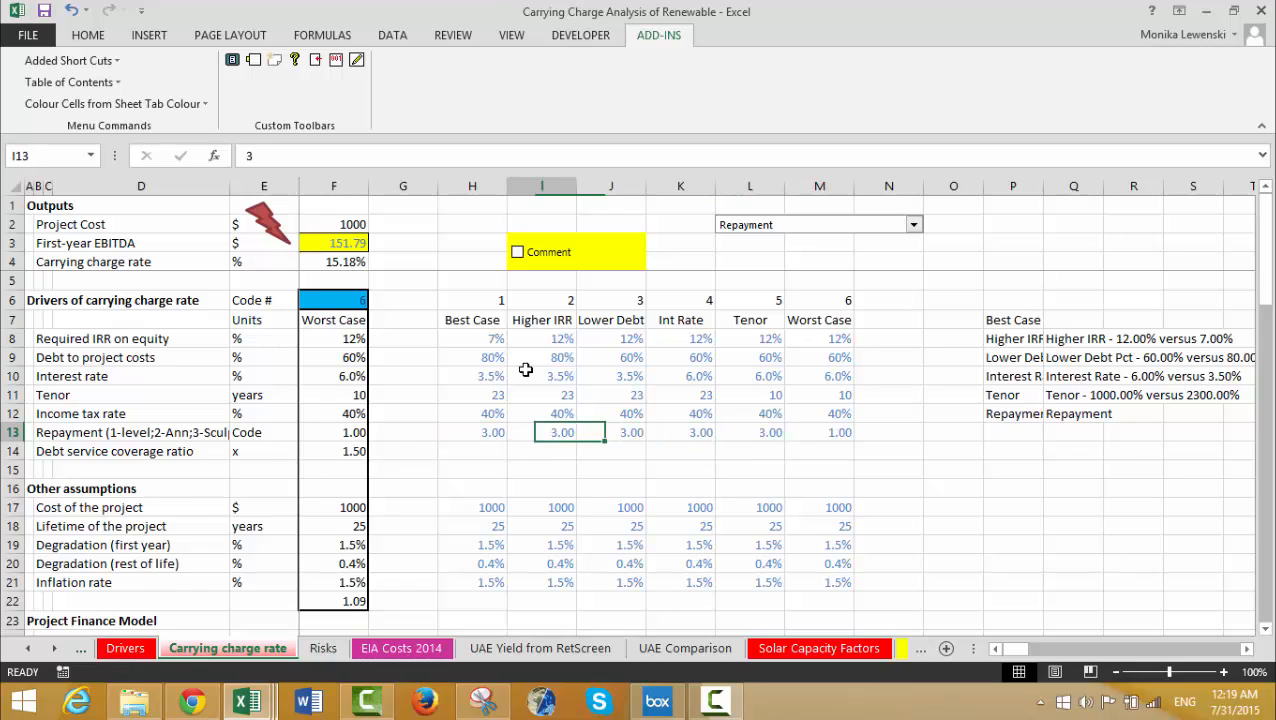
{"action": "key", "text": "Left"}
{"action": "key", "text": "Left"}
{"action": "key", "text": "Right"}
{"action": "key", "text": "Right"}
{"action": "key", "text": "Right"}
{"action": "key", "text": "Right"}
{"action": "key", "text": "Left"}
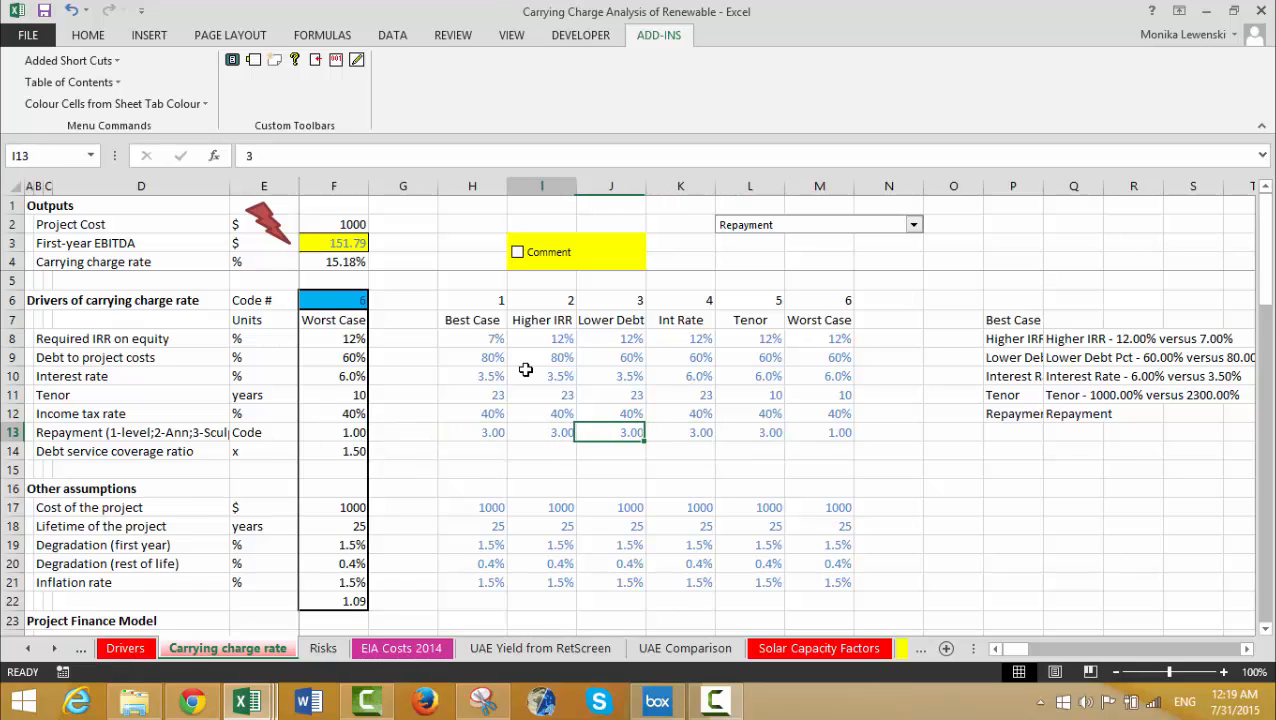
{"action": "key", "text": "Left"}
{"action": "key", "text": "Left"}
{"action": "key", "text": "Right"}
{"action": "key", "text": "Right"}
{"action": "key", "text": "Left"}
{"action": "key", "text": "Left"}
{"action": "key", "text": "Right"}
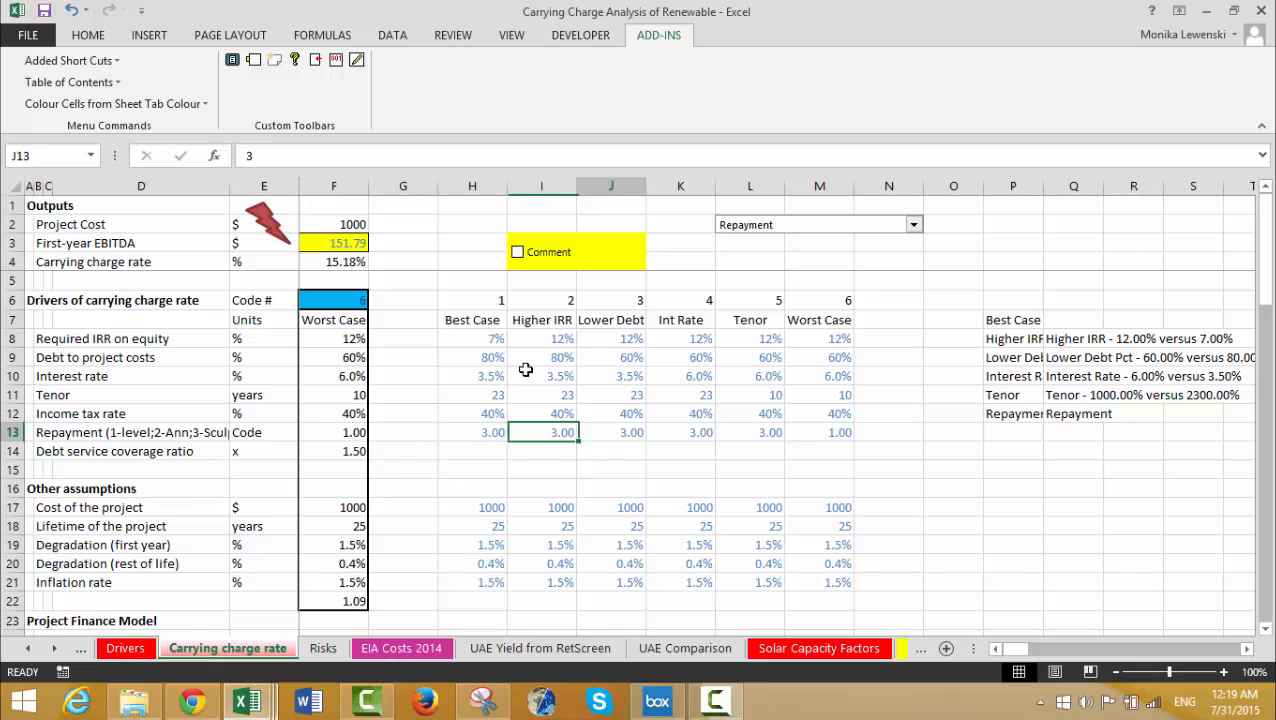
{"action": "key", "text": "Right"}
{"action": "key", "text": "Right"}
{"action": "key", "text": "Right"}
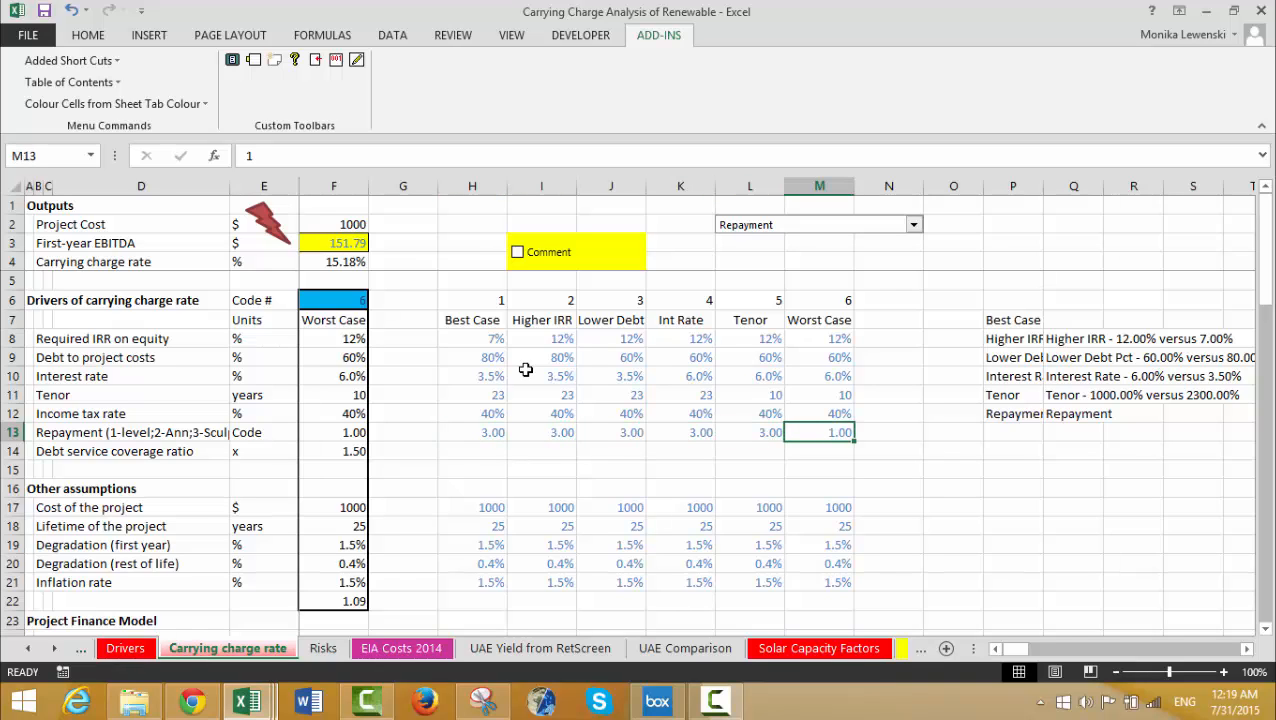
{"action": "key", "text": "Left"}
{"action": "key", "text": "Left"}
{"action": "key", "text": "Left"}
{"action": "key", "text": "Left"}
{"action": "key", "text": "Left"}
{"action": "key", "text": "Left"}
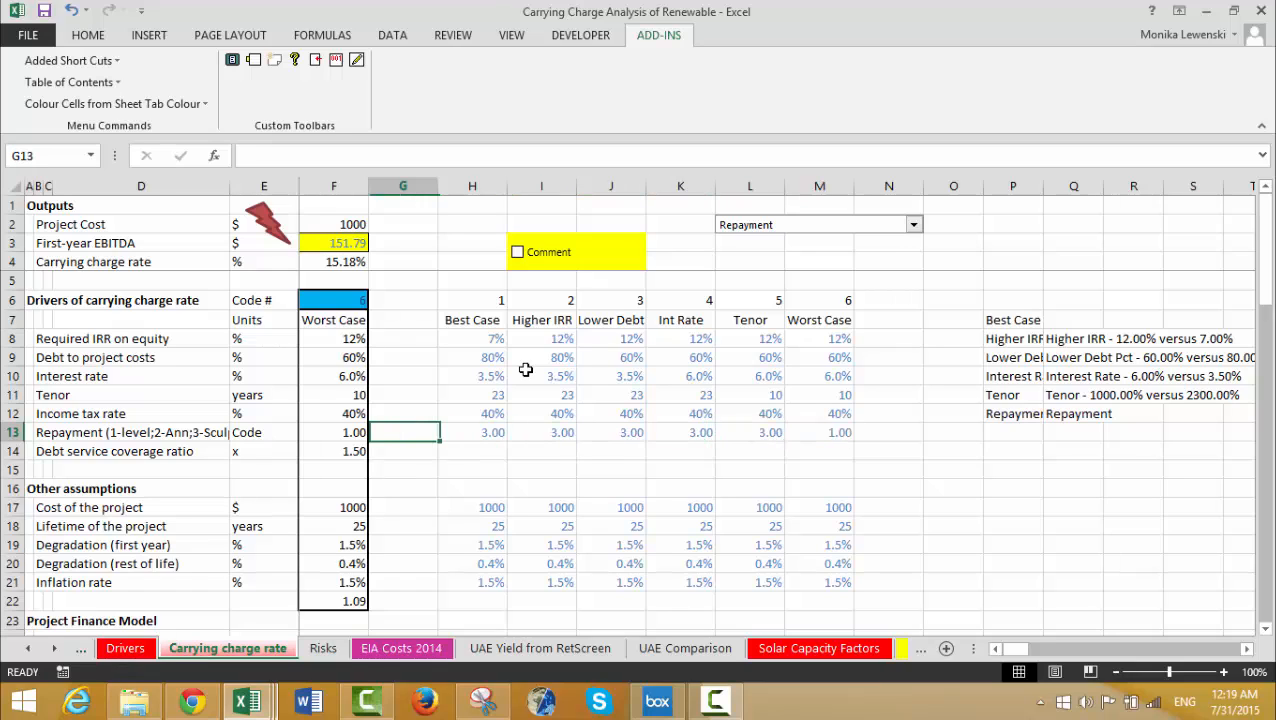
{"action": "key", "text": "Right"}
{"action": "key", "text": "Right"}
{"action": "key", "text": "Right"}
{"action": "key", "text": "Right"}
{"action": "key", "text": "Right"}
Review the scenario inputs under Other assumptions, covering project cost, lifetime, degradation and inflation rate.
{"action": "key", "text": "Down"}
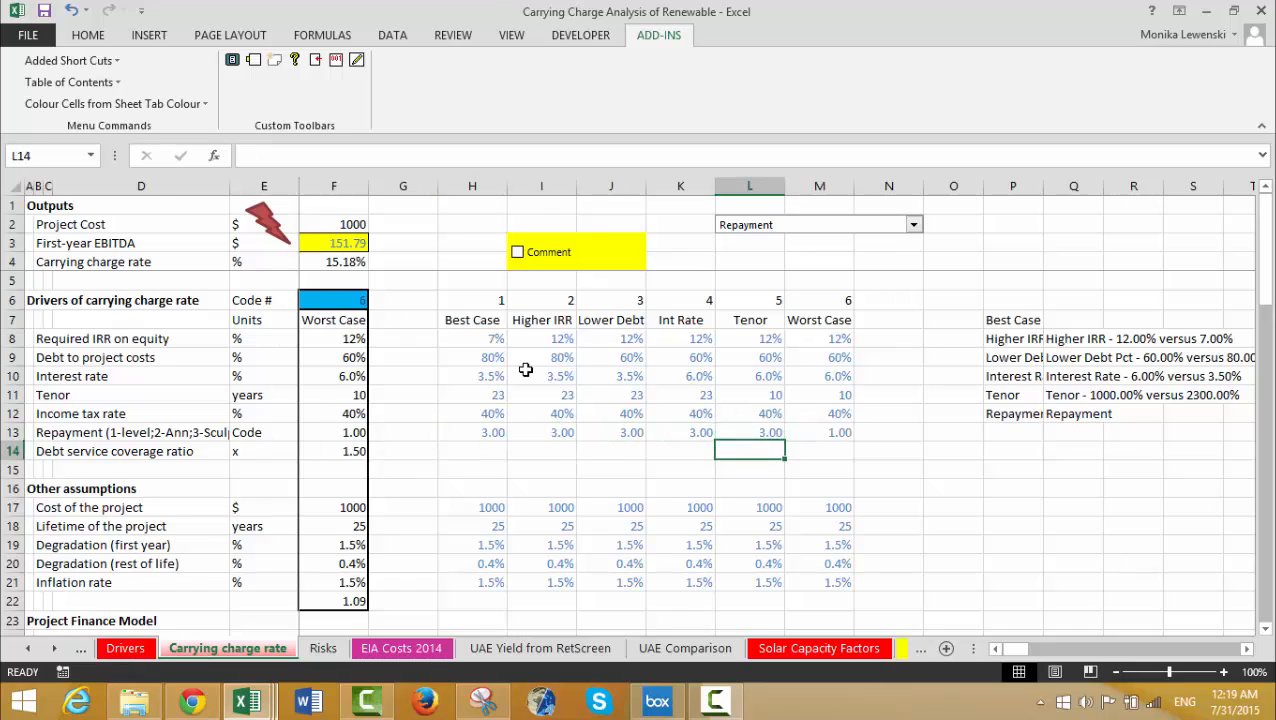
{"action": "key", "text": "Down"}
{"action": "key", "text": "Down"}
{"action": "key", "text": "Down"}
{"action": "key", "text": "Left"}
{"action": "key", "text": "Left"}
{"action": "key", "text": "Down"}
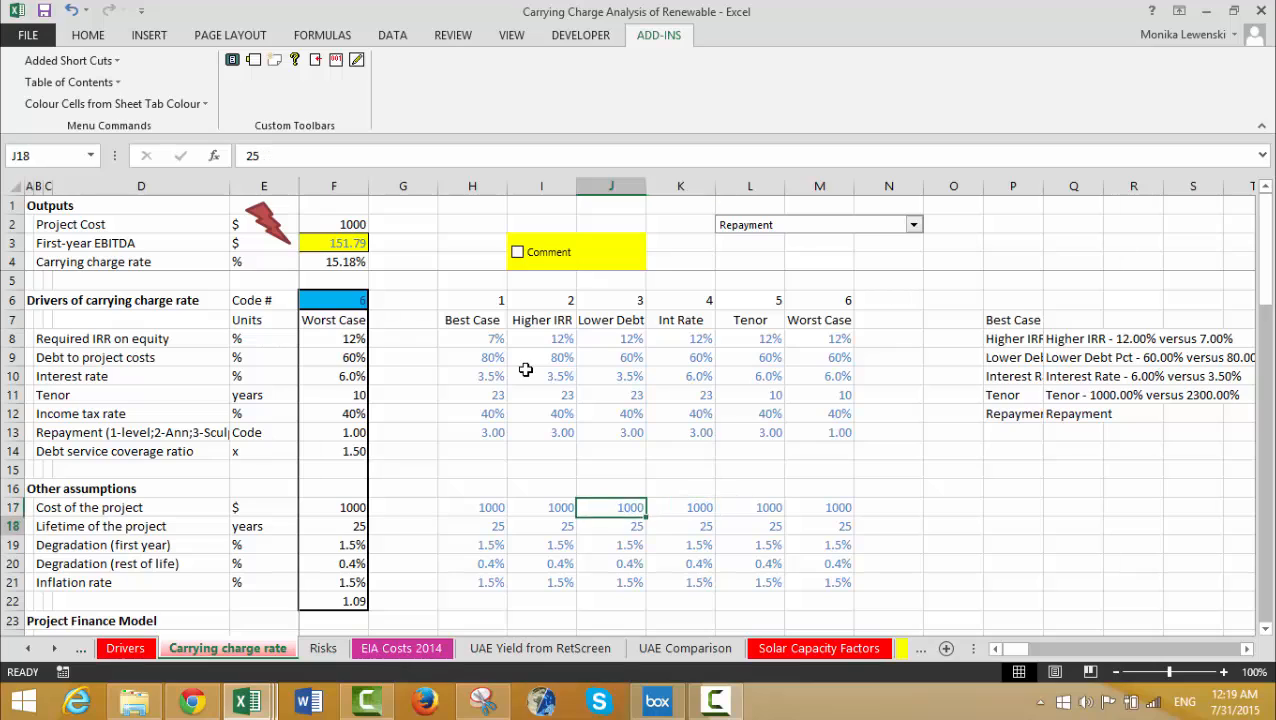
{"action": "key", "text": "Left"}
{"action": "key", "text": "Down"}
{"action": "key", "text": "Left"}
{"action": "key", "text": "Left"}
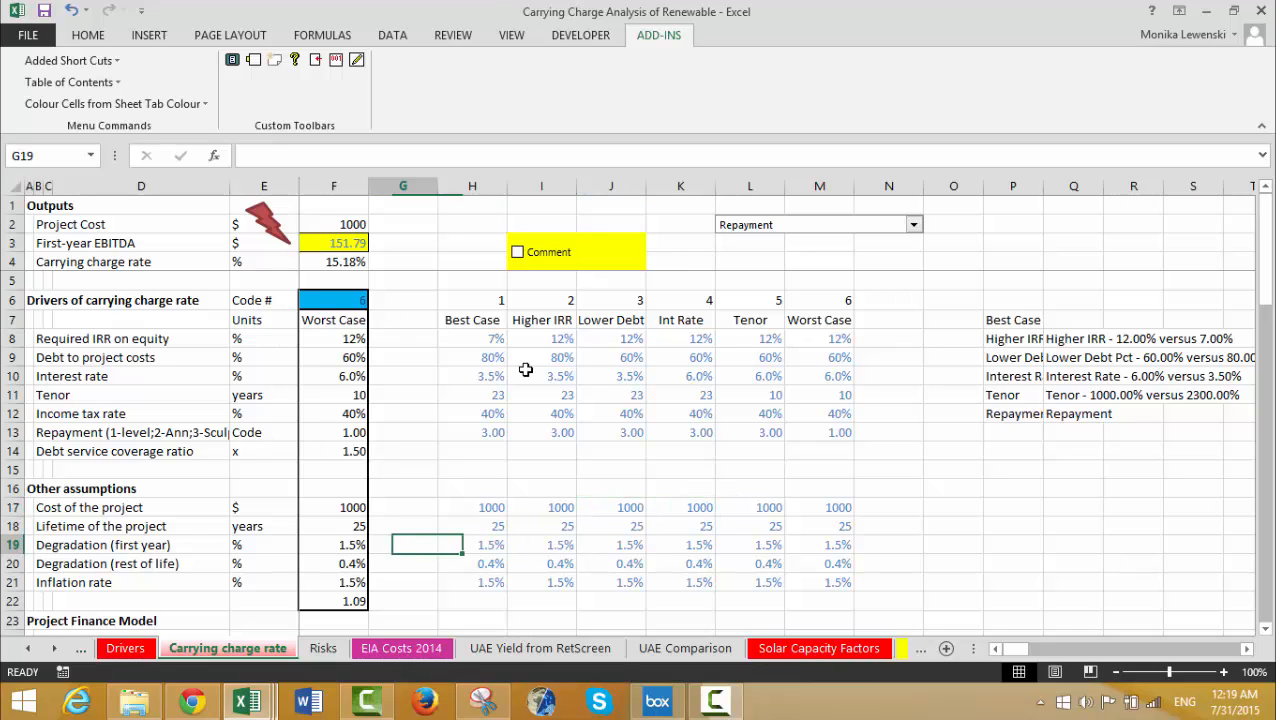
{"action": "key", "text": "Right"}
{"action": "key", "text": "Down"}
{"action": "key", "text": "Down"}
{"action": "key", "text": "Up"}
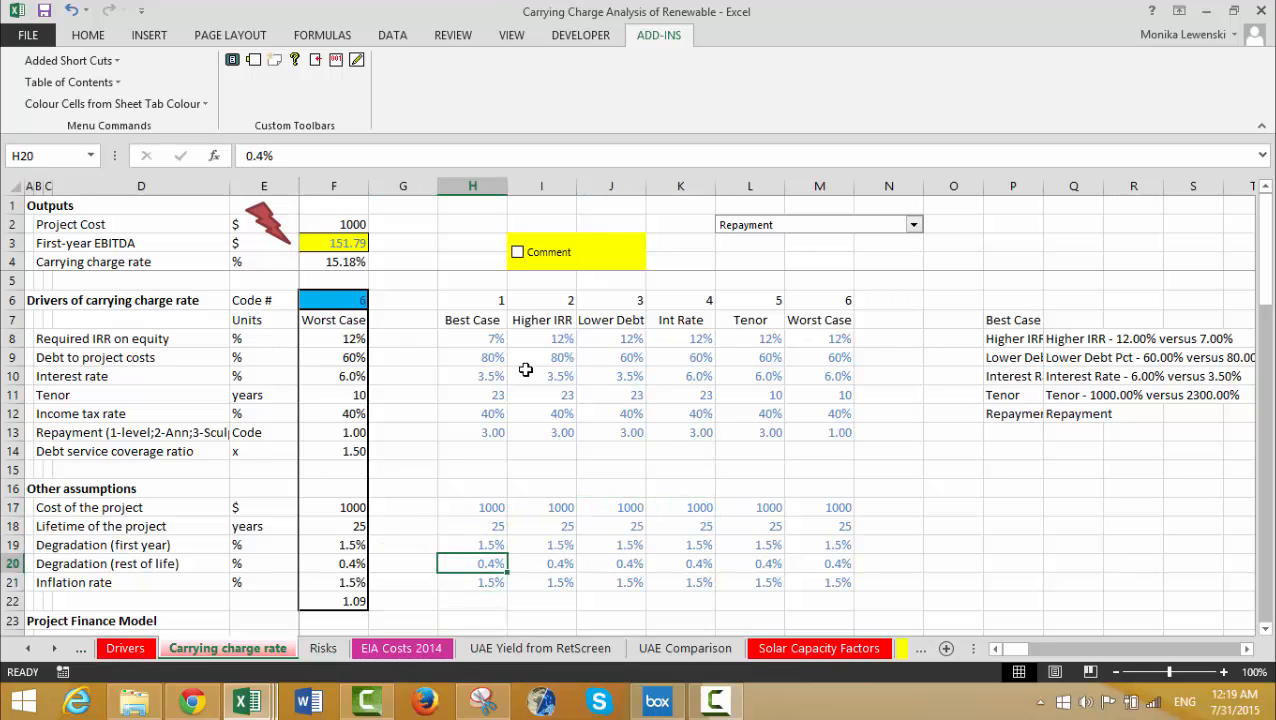
Review the first-year and rest-of-life degradation rates across the scenarios from Best Case to Worst Case.
{"action": "key", "text": "Up"}
{"action": "key", "text": "Right"}
{"action": "key", "text": "Right"}
{"action": "key", "text": "Right"}
{"action": "key", "text": "Right"}
{"action": "key", "text": "Right"}
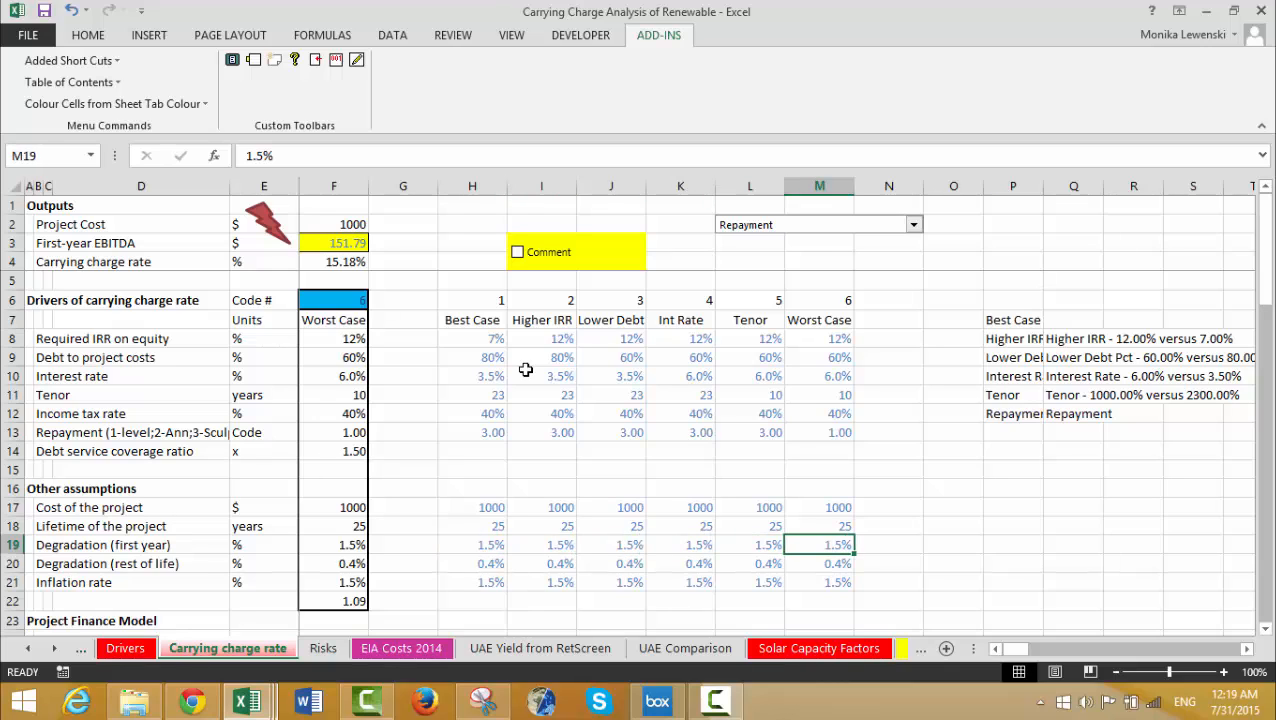
{"action": "key", "text": "Left"}
{"action": "key", "text": "Left"}
{"action": "key", "text": "Down"}
{"action": "key", "text": "Left"}
{"action": "key", "text": "Left"}
{"action": "key", "text": "Left"}
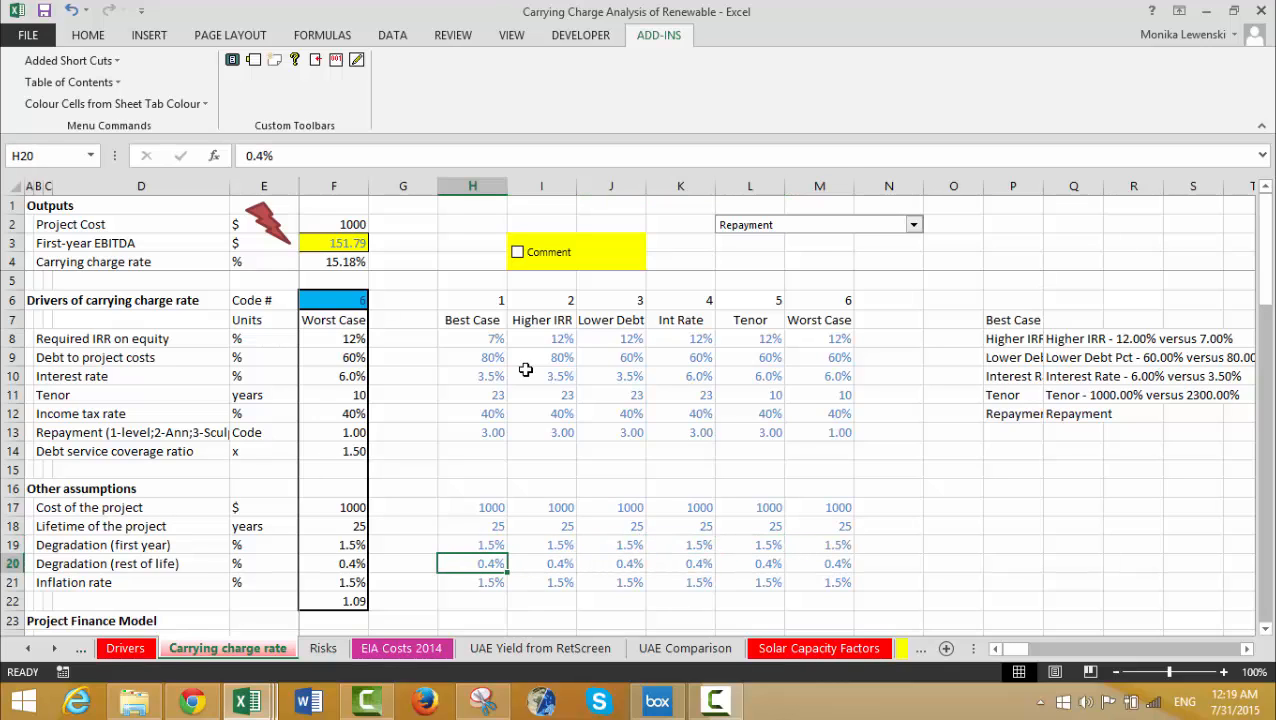
{"action": "key", "text": "Up"}
{"action": "key", "text": "Right"}
{"action": "key", "text": "Down"}
{"action": "key", "text": "Down"}
{"action": "key", "text": "Left"}
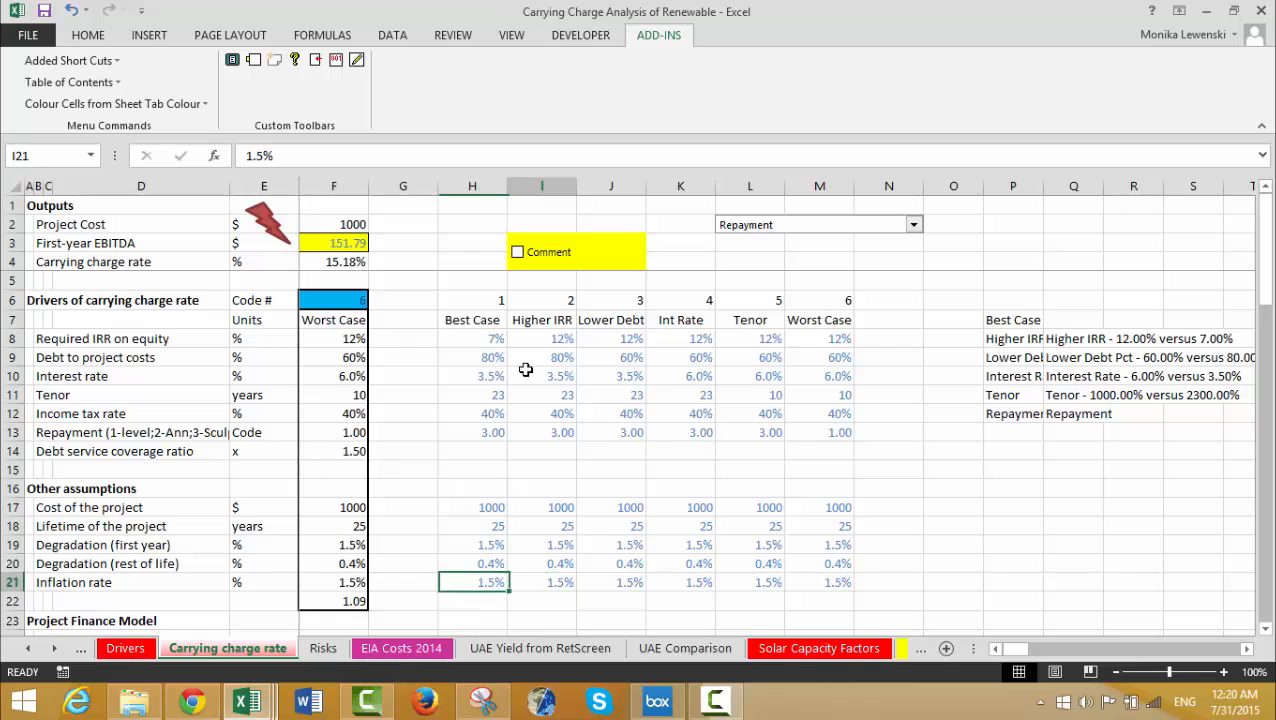
Set the Best Case inflation rate to 2.5% under Other assumptions.
{"action": "key", "text": "Right"}
{"action": "key", "text": "Right"}
{"action": "key", "text": "Right"}
{"action": "key", "text": "Right"}
{"action": "key", "text": "Left"}
{"action": "key", "text": "Left"}
{"action": "key", "text": "Left"}
{"action": "key", "text": "Left"}
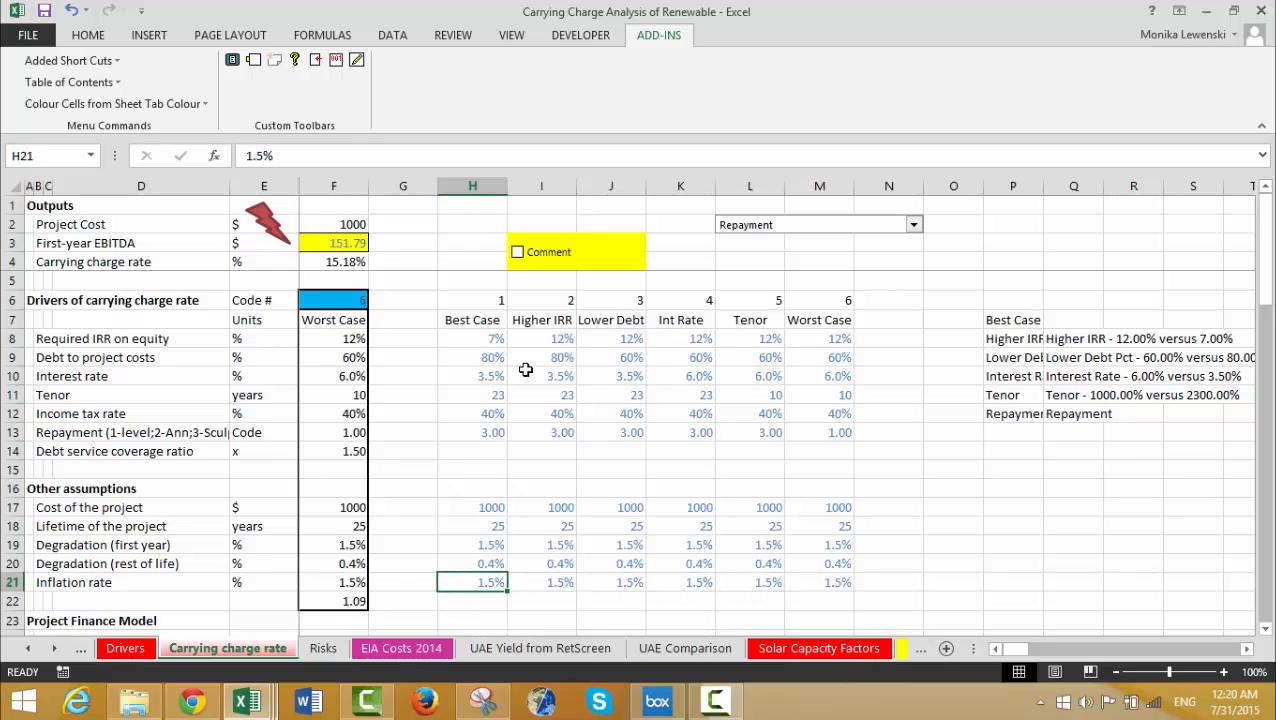
{"action": "key", "text": "Delete"}
{"action": "type", "text": "2"}
{"action": "key", "text": "Return"}
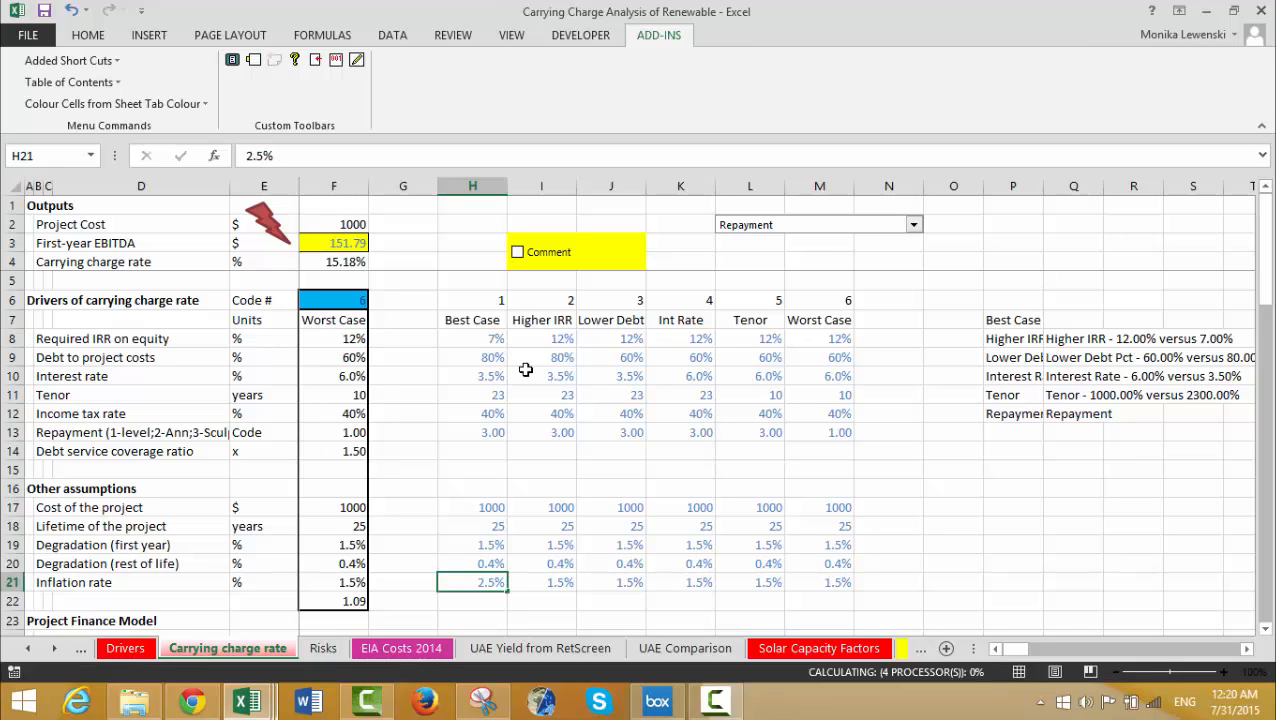
Copy the Best Case inflation rate across all scenarios through Worst Case.
{"action": "key", "text": "Up"}
{"action": "key", "text": "shift+Right"}
{"action": "key", "text": "shift+Right"}
{"action": "key", "text": "shift+Right"}
{"action": "key", "text": "shift+Right"}
{"action": "key", "text": "shift+Right"}
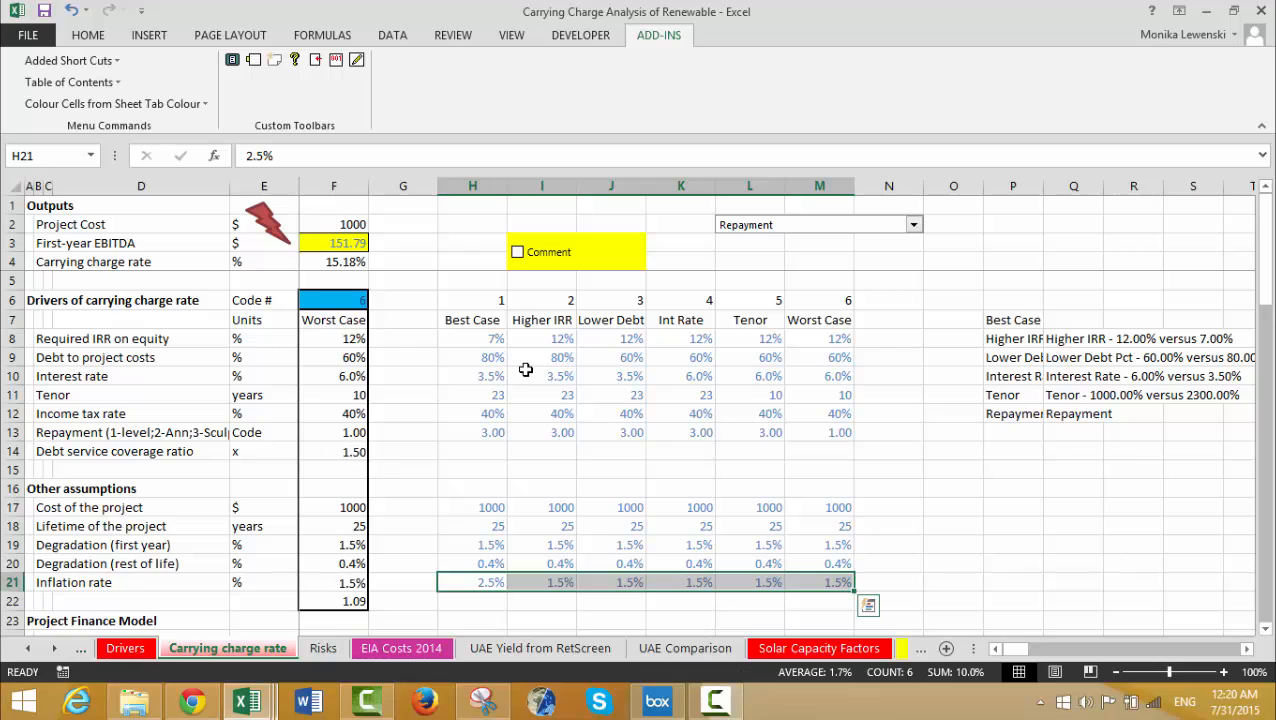
{"action": "key", "text": "Left"}
{"action": "key", "text": "Left"}
{"action": "key", "text": "Left"}
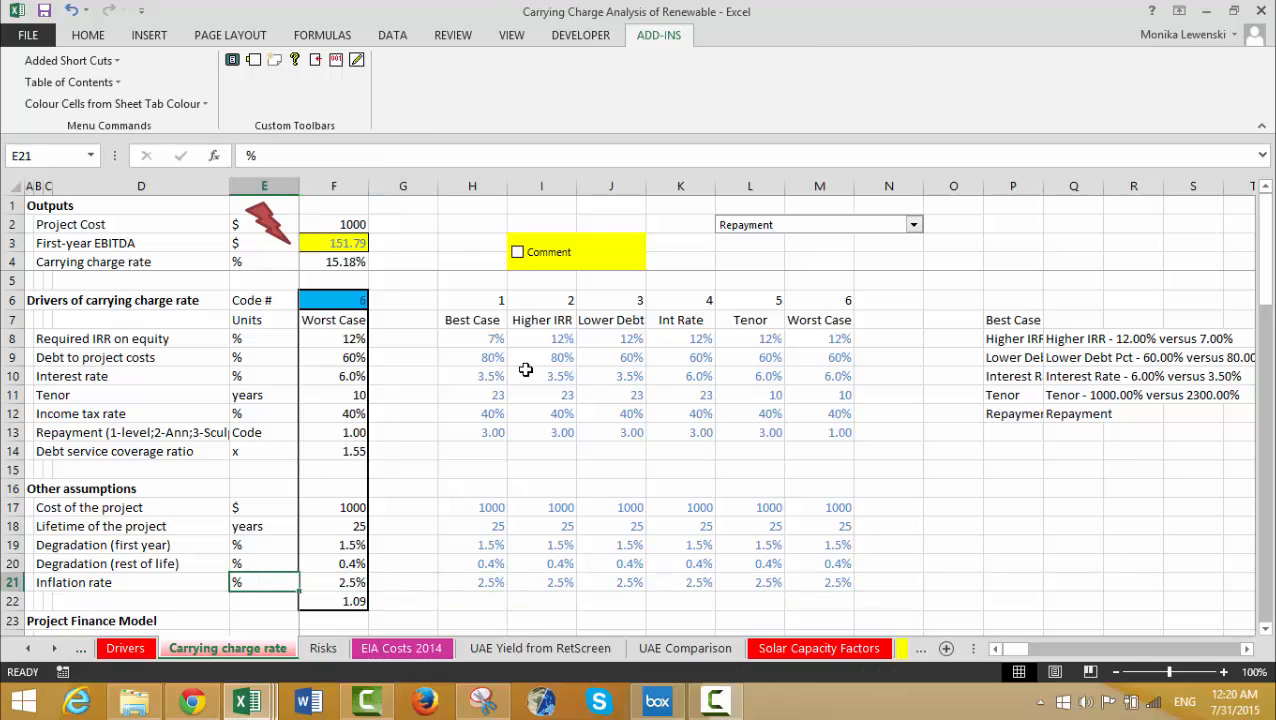
Re-solve the first-year EBITDA and rerun the macro-driven scenario table on the Drivers sheet.
{"action": "key", "text": "Home"}
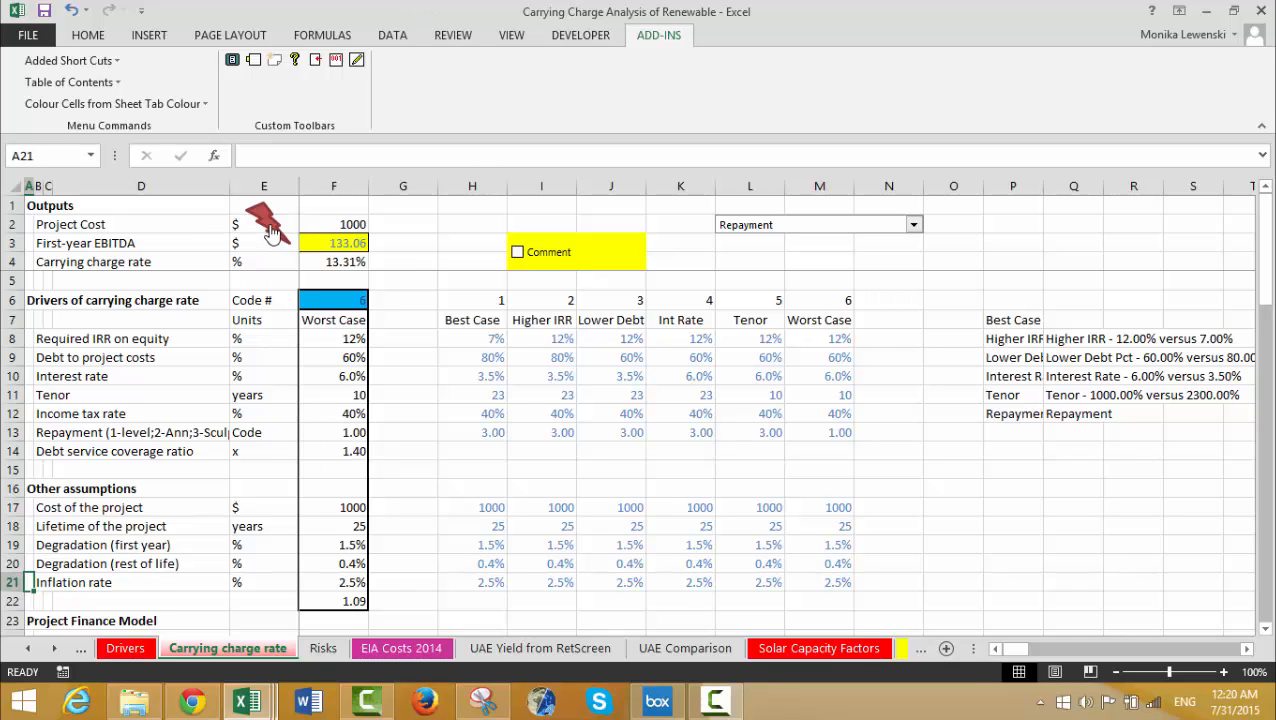
{"action": "key", "text": "ctrl+Page_Up"}
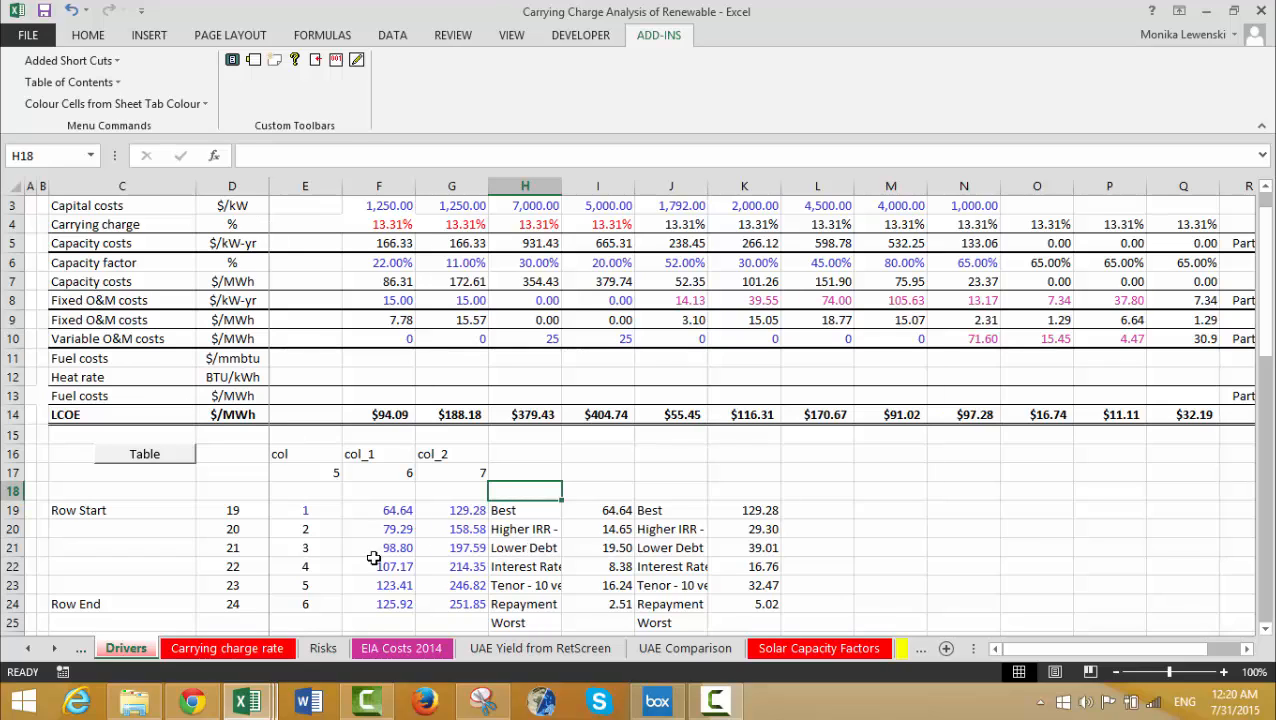
{"action": "left_click", "coordinate": [171, 456]}
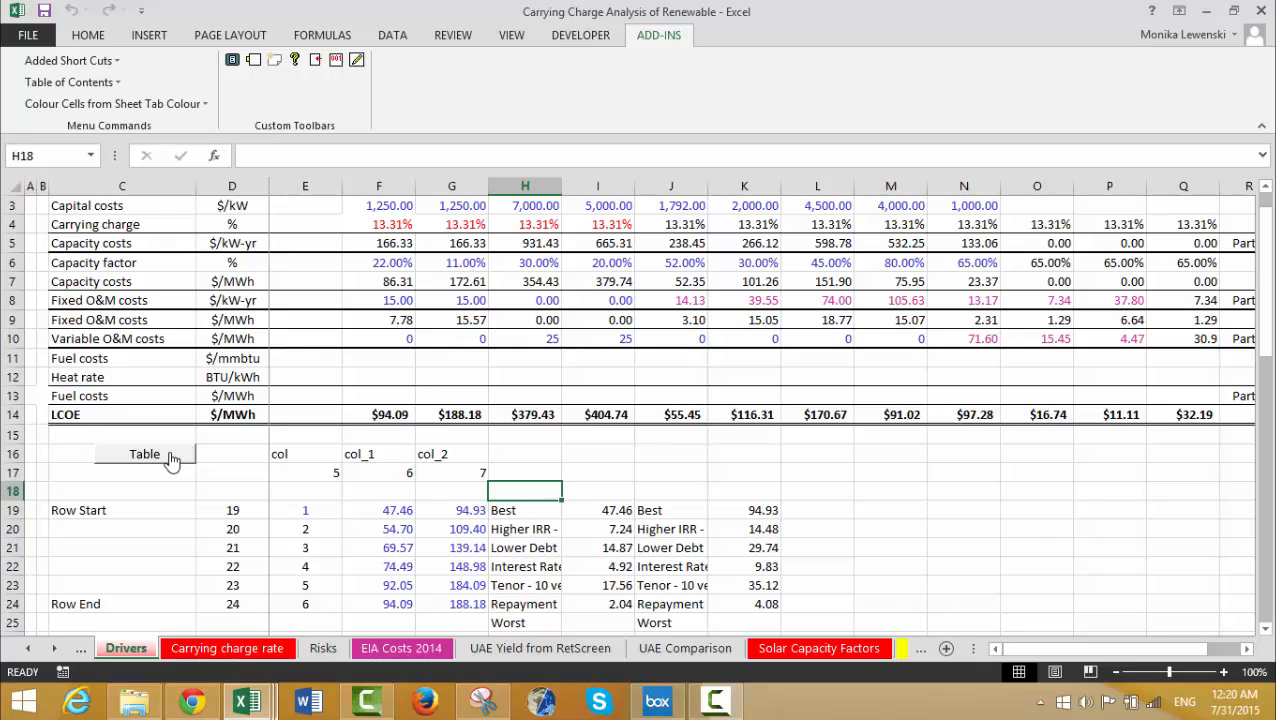
Examine the updated LCOE results for the first scenarios in col_1 and the Best Case result in col_2.
{"action": "left_click", "coordinate": [385, 529]}
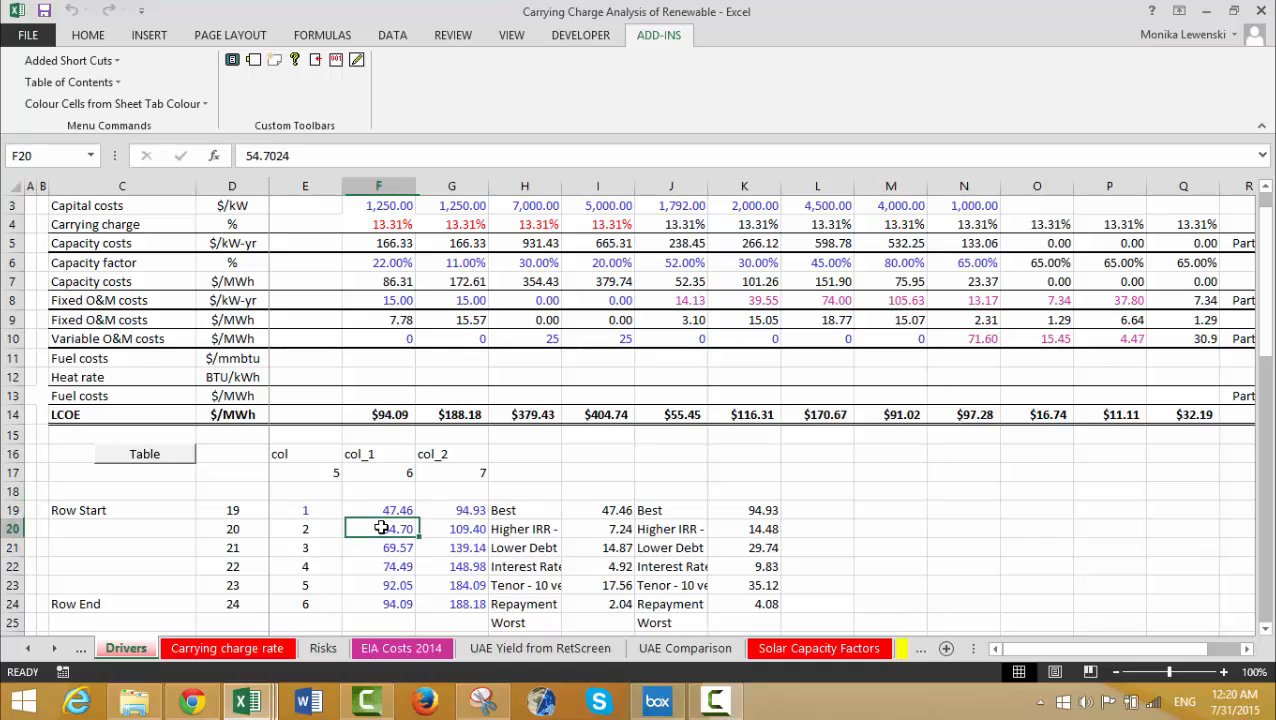
{"action": "key", "text": "Up"}
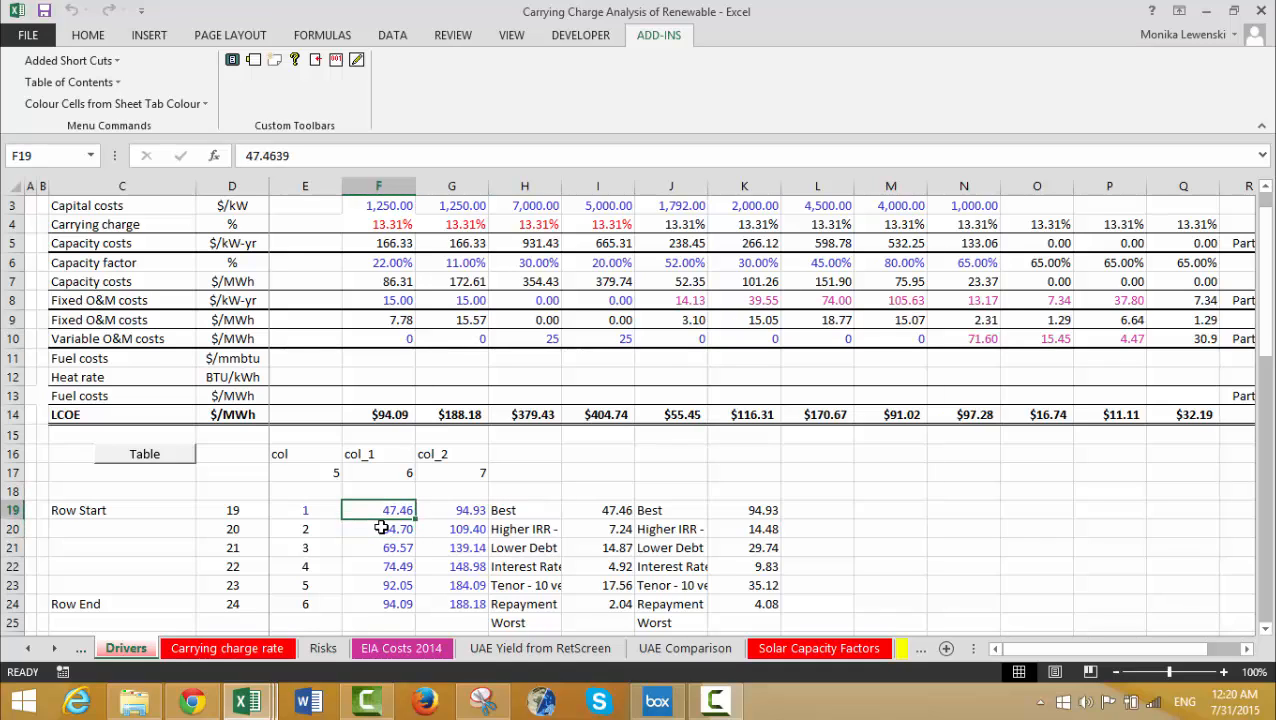
{"action": "key", "text": "Down"}
{"action": "key", "text": "Down"}
{"action": "key", "text": "Down"}
{"action": "key", "text": "Up"}
{"action": "key", "text": "Up"}
{"action": "key", "text": "Up"}
{"action": "key", "text": "Right"}
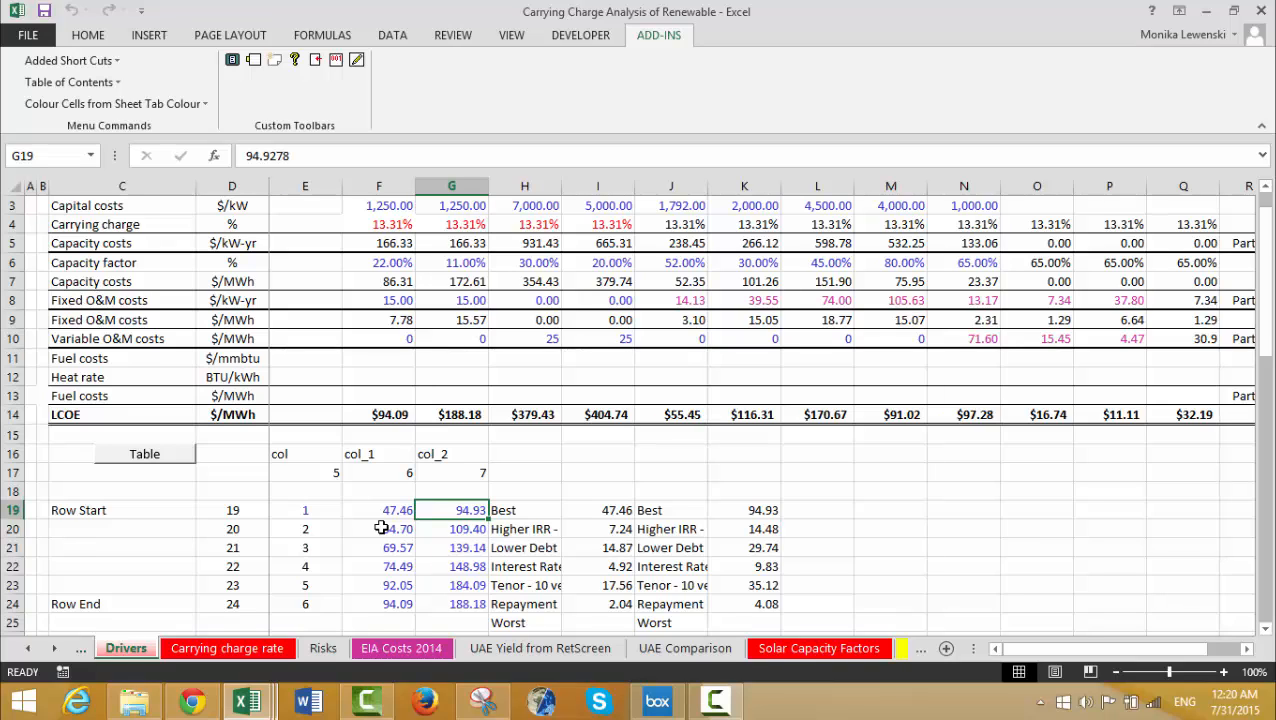
{"action": "key", "text": "Left"}
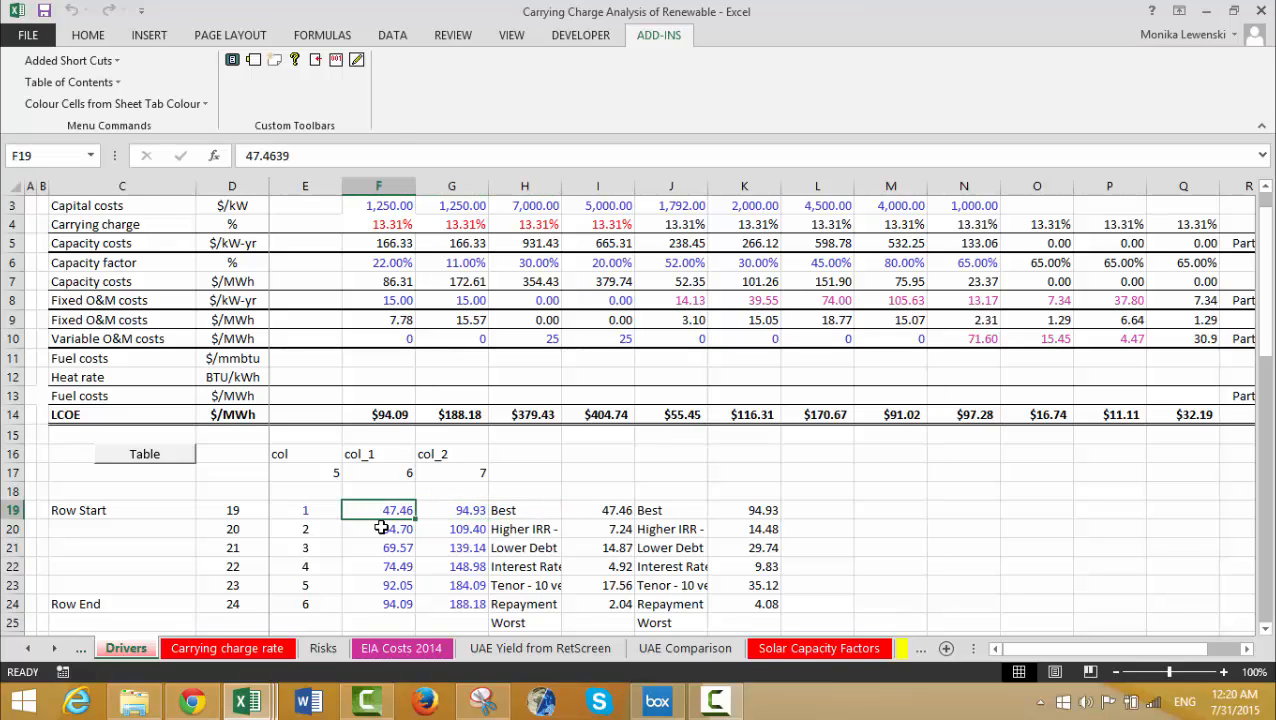
Compare the col_1 LCOE results from scenario 1 down to scenario 6.
{"action": "key", "text": "Down"}
{"action": "key", "text": "ctrl+Down"}
{"action": "key", "text": "Up"}
{"action": "key", "text": "Up"}
{"action": "key", "text": "Up"}
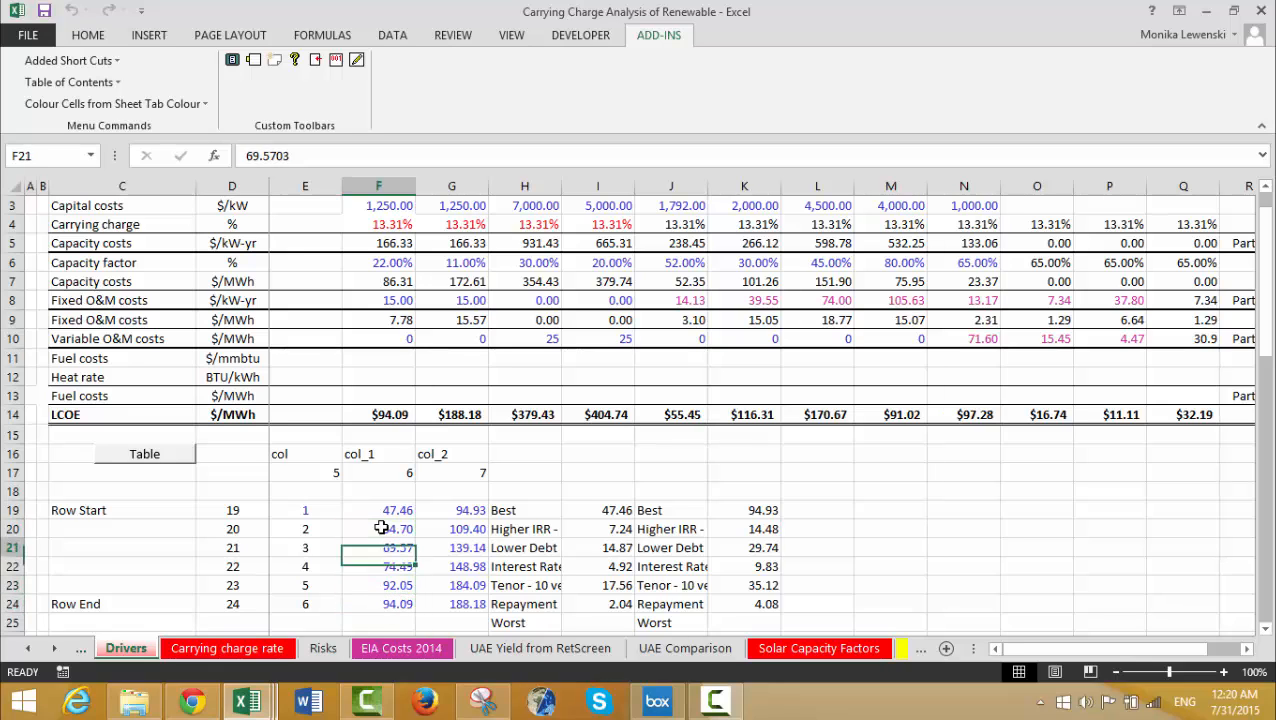
{"action": "key", "text": "Up"}
{"action": "key", "text": "Up"}
{"action": "key", "text": "Down"}
{"action": "key", "text": "Down"}
{"action": "key", "text": "Down"}
{"action": "key", "text": "Down"}
{"action": "key", "text": "Down"}
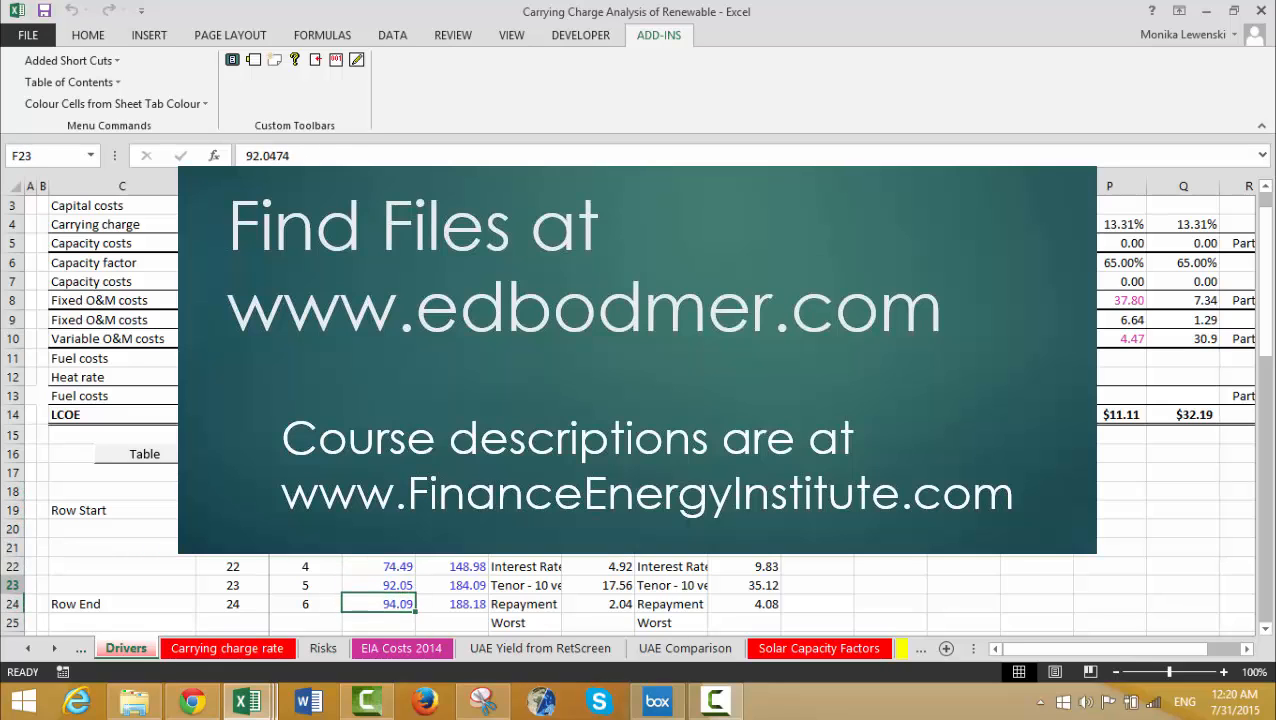
{"action": "key", "text": "Up"}
{"action": "key", "text": "Up"}
{"action": "key", "text": "Up"}
{"action": "key", "text": "Up"}
Enter the formula =F20-F19 in I20 for the Higher IRR increment.
{"action": "key", "text": "Right"}
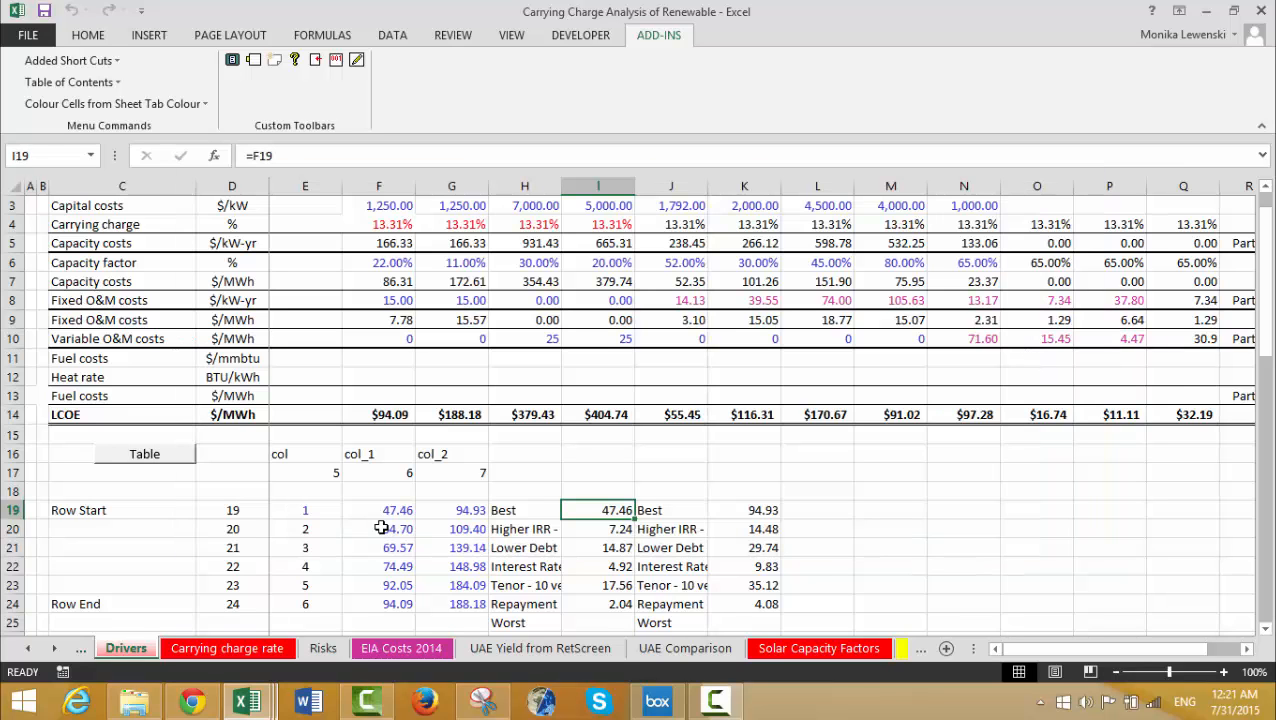
{"action": "key", "text": "Down"}
{"action": "type", "text": "="}
{"action": "left_click", "coordinate": [381, 528]}
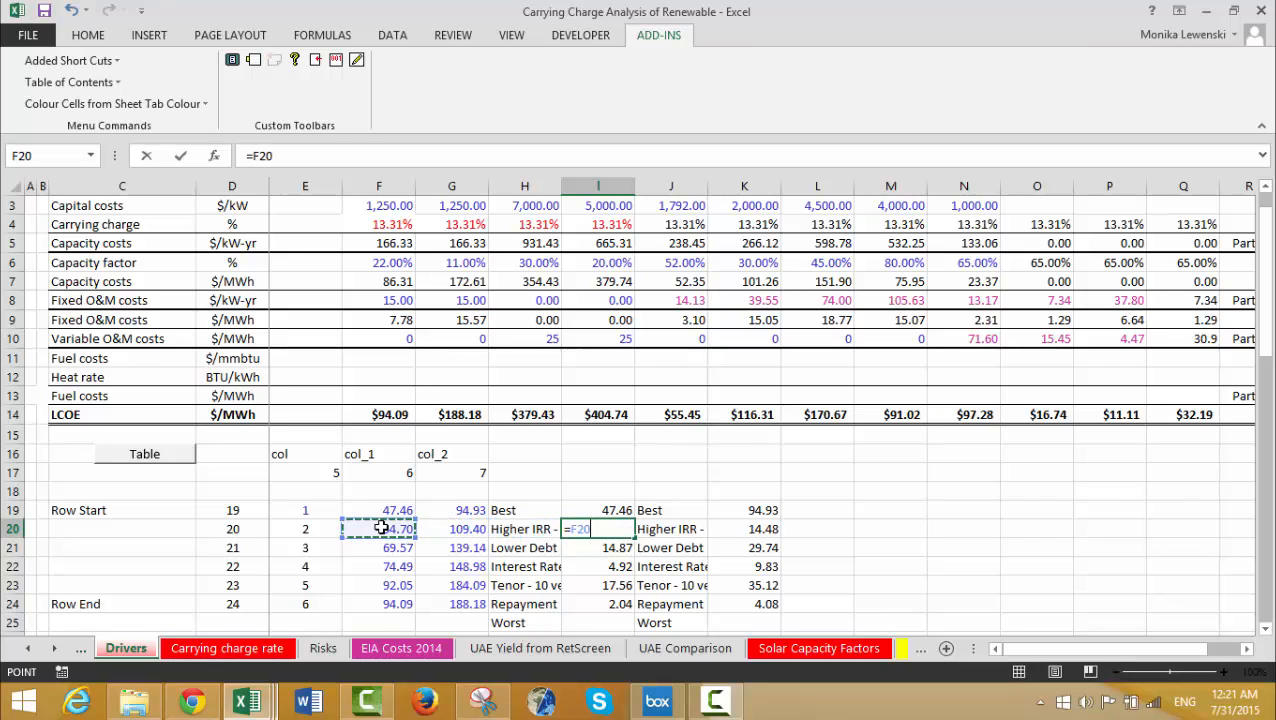
{"action": "type", "text": "-"}
{"action": "key", "text": "Up"}
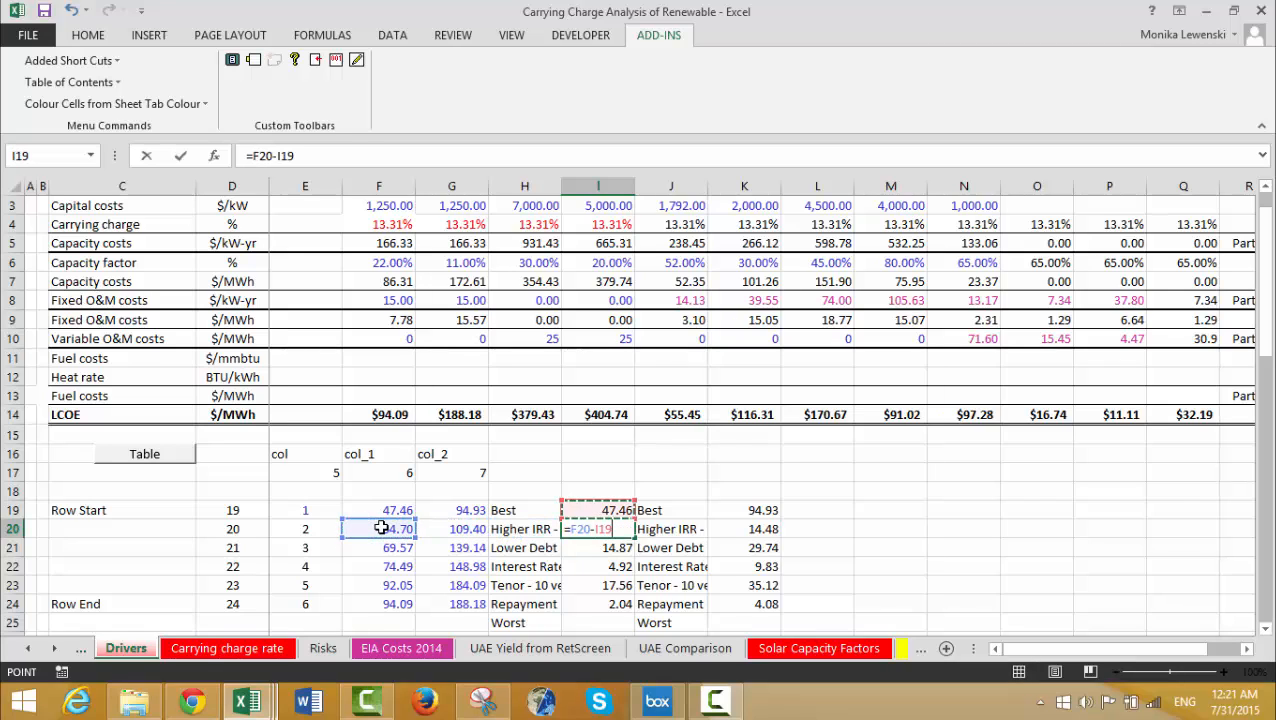
{"action": "key", "text": "Left"}
{"action": "key", "text": "Left"}
{"action": "key", "text": "Left"}
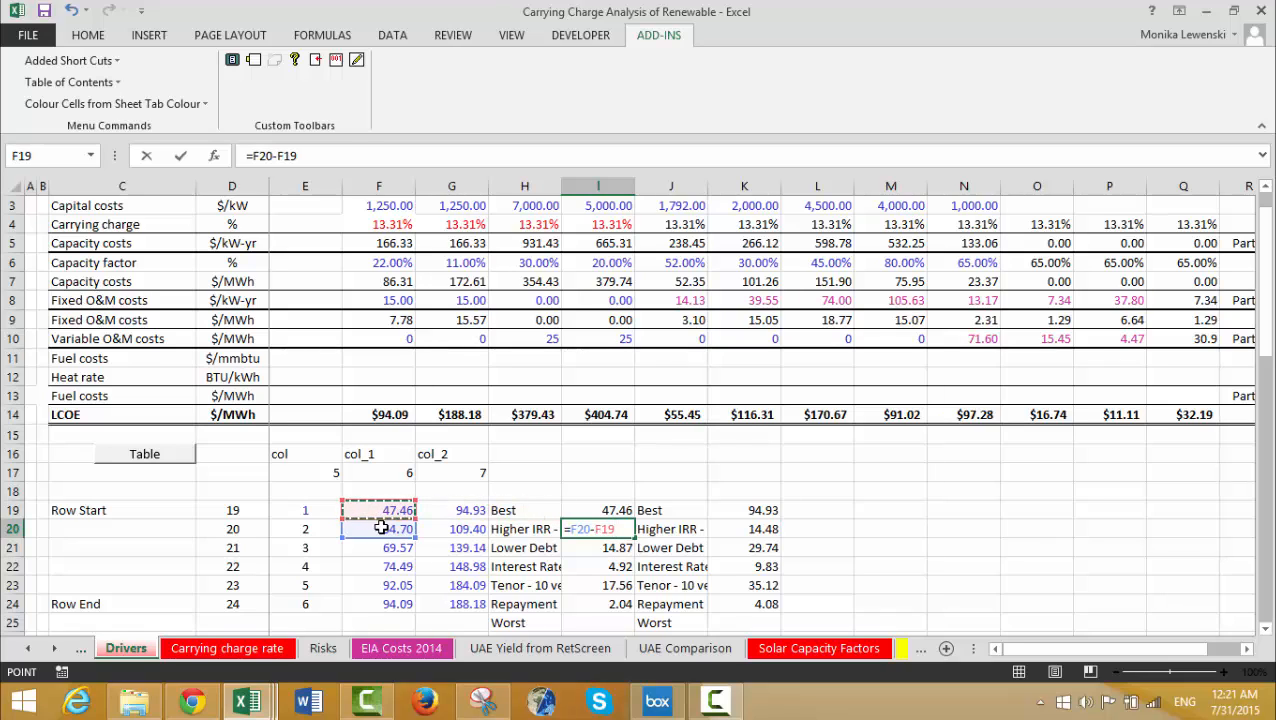
{"action": "key", "text": "ctrl+Return"}
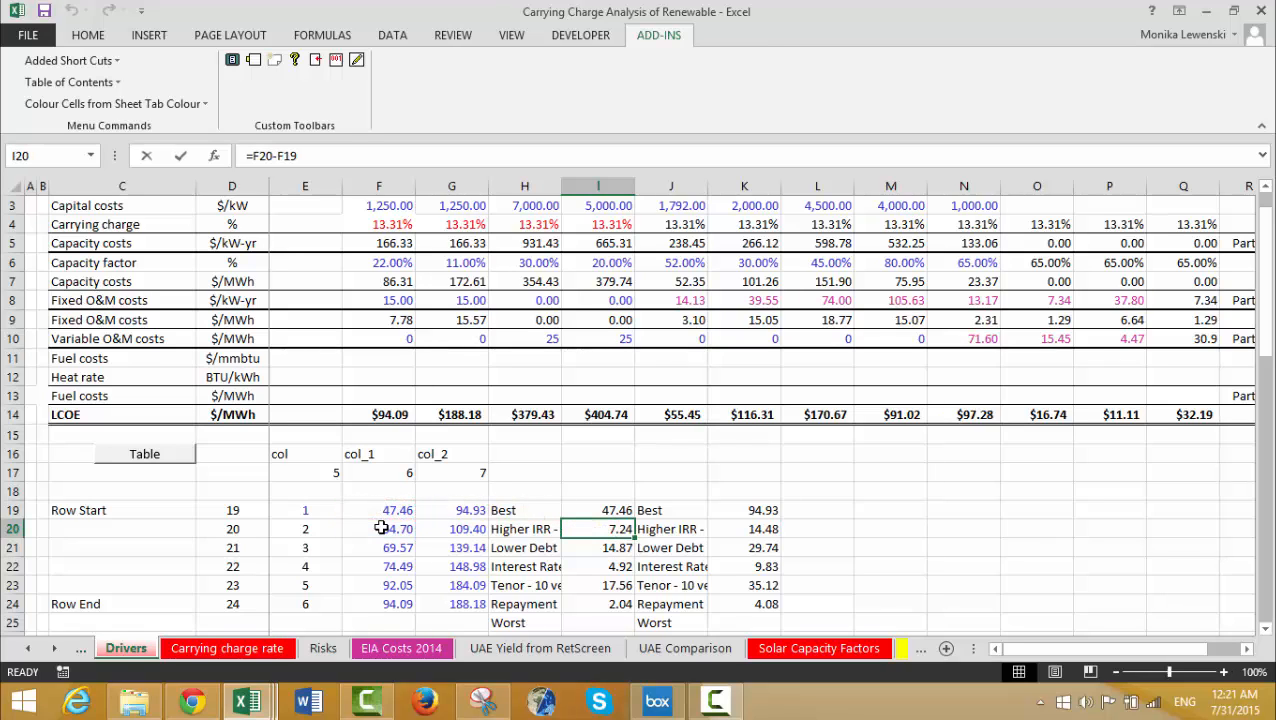
Re-enter the Higher IRR increment in I20 as =F20-F19 and fill it down through the Repayment row.
{"action": "type", "text": "="}
{"action": "key", "text": "Left"}
{"action": "key", "text": "Left"}
{"action": "key", "text": "Left"}
{"action": "key", "text": "Up"}
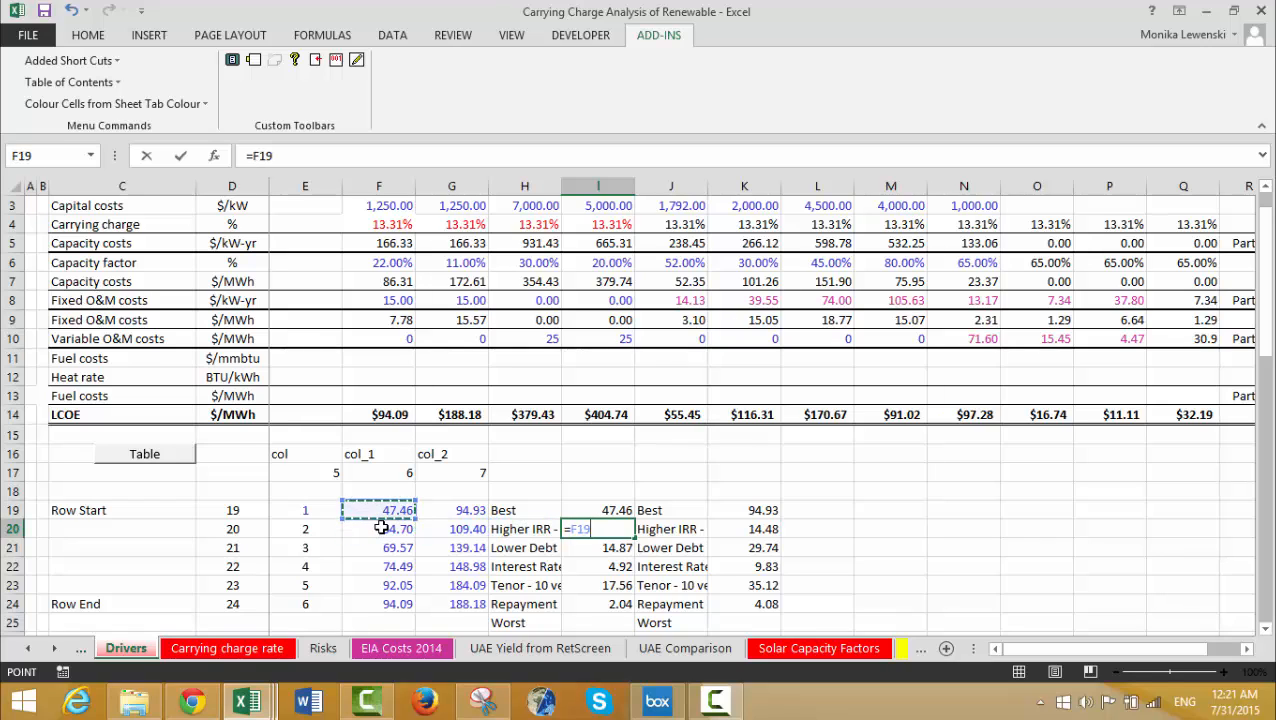
{"action": "key", "text": "Down"}
{"action": "type", "text": "-"}
{"action": "key", "text": "Up"}
{"action": "key", "text": "Left"}
{"action": "key", "text": "Left"}
{"action": "key", "text": "Left"}
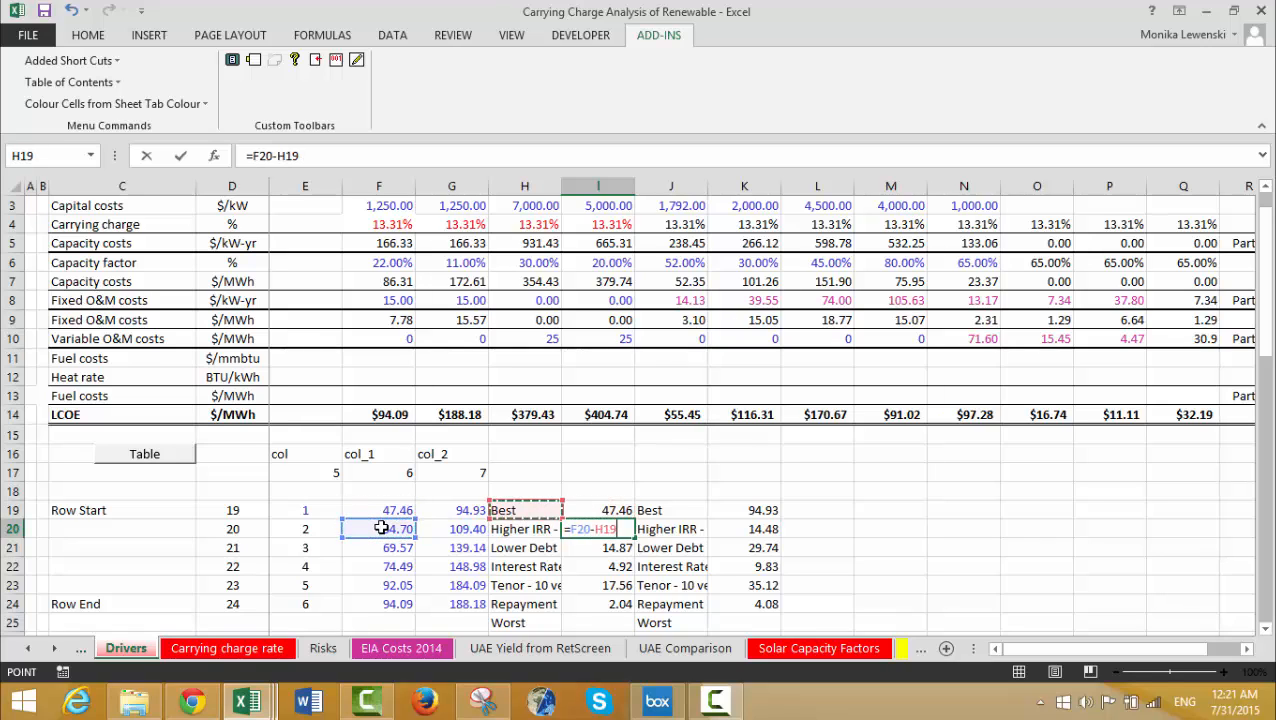
{"action": "key", "text": "Return"}
{"action": "key", "text": "shift+Down"}
{"action": "key", "text": "shift+Down"}
{"action": "key", "text": "shift+Down"}
{"action": "key", "text": "shift+Down"}
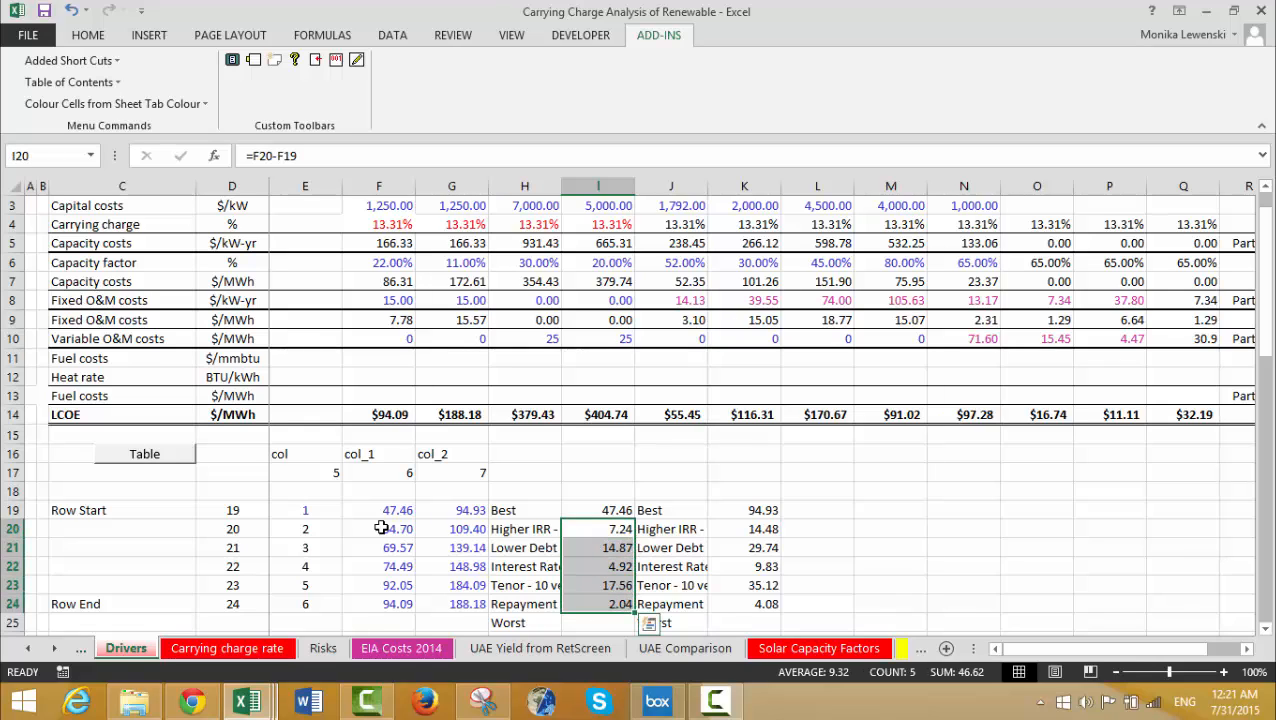
Link the second Best value in K19 to the col_2 result with =G19.
{"action": "key", "text": "Right"}
{"action": "key", "text": "Right"}
{"action": "key", "text": "Right"}
{"action": "key", "text": "Up"}
{"action": "key", "text": "Left"}
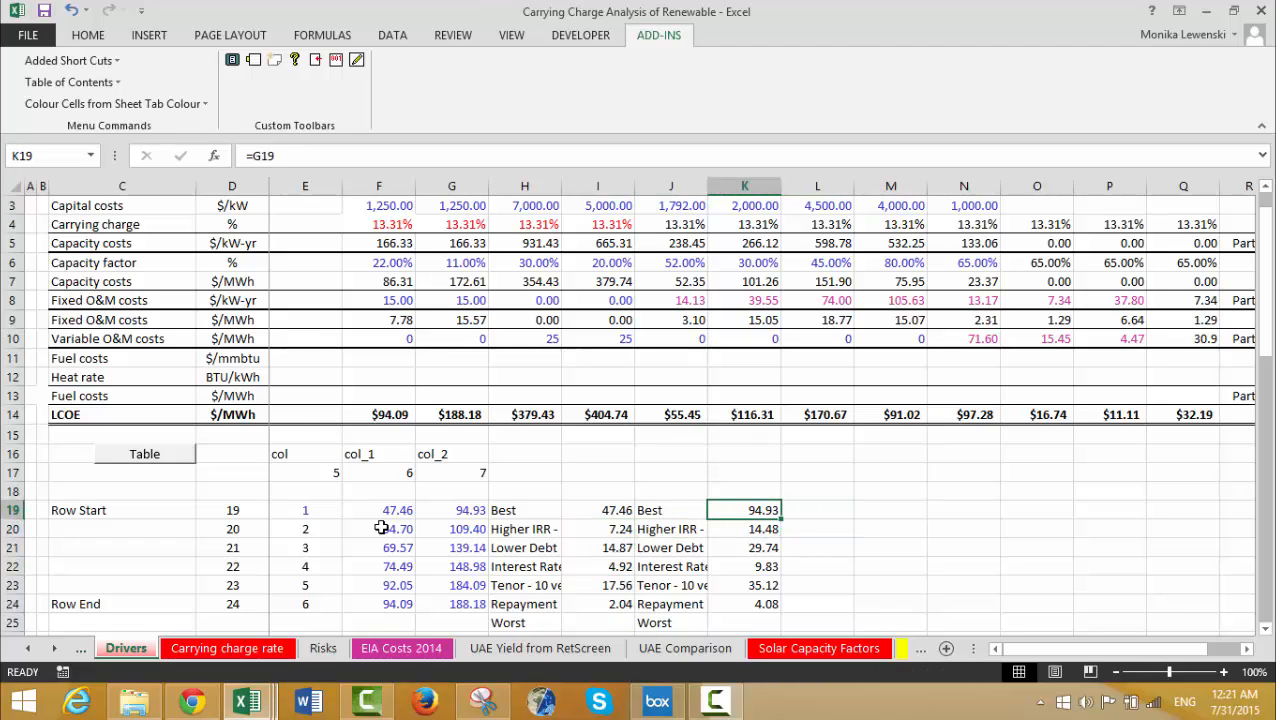
{"action": "type", "text": "="}
{"action": "key", "text": "Left"}
{"action": "key", "text": "Left"}
{"action": "key", "text": "Left"}
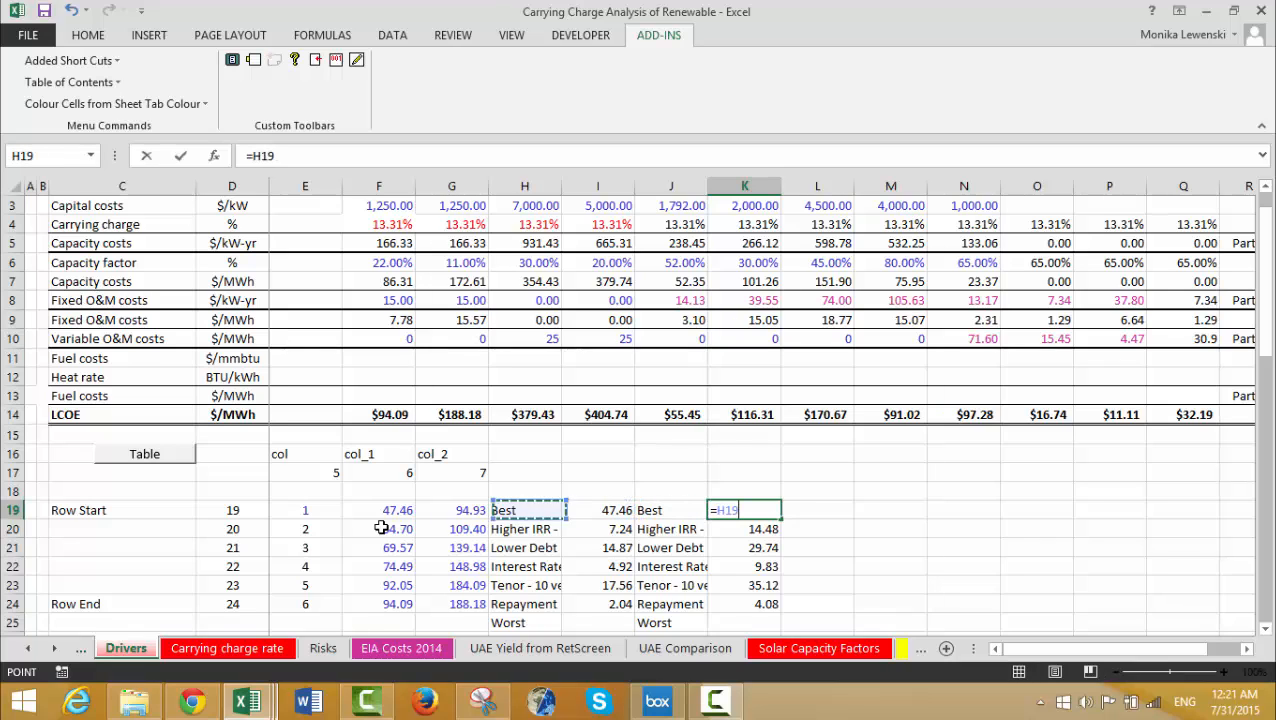
{"action": "key", "text": "Left"}
{"action": "key", "text": "Return"}
Enter the second Higher IRR increment in K20 as =G20-G19.
{"action": "type", "text": "="}
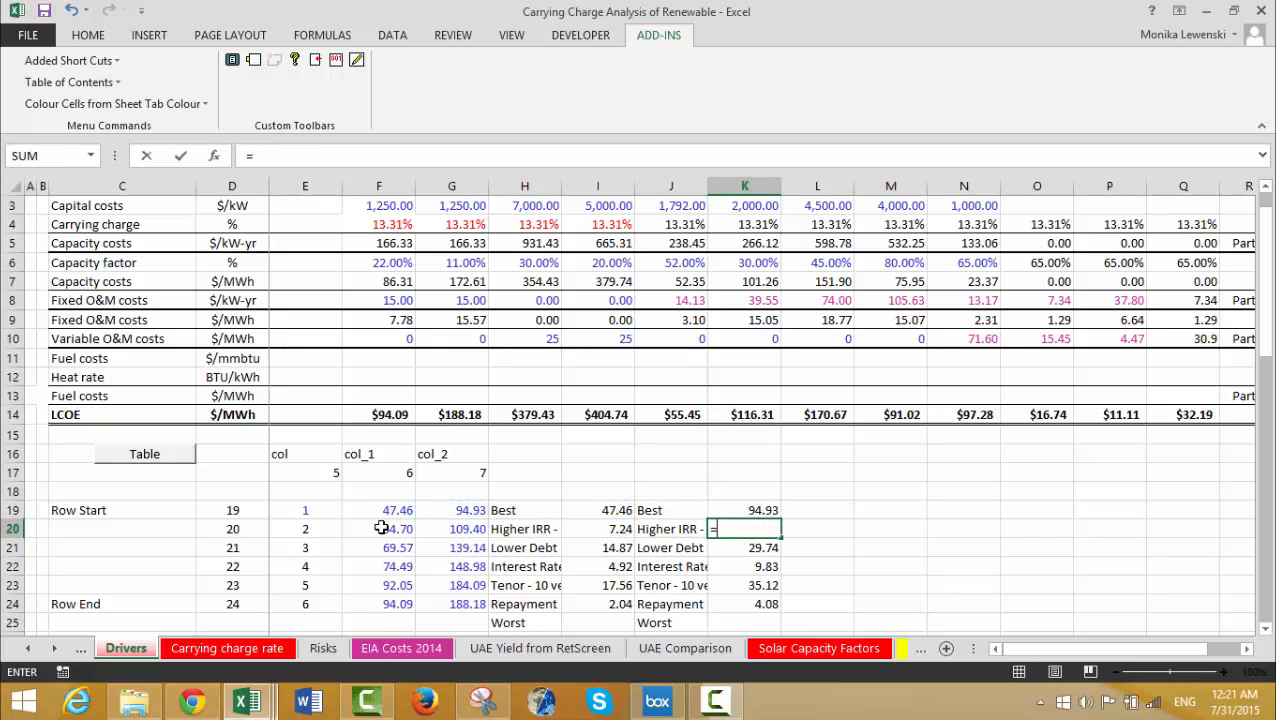
{"action": "key", "text": "Left"}
{"action": "key", "text": "Left"}
{"action": "key", "text": "Left"}
{"action": "key", "text": "Left"}
{"action": "type", "text": "-"}
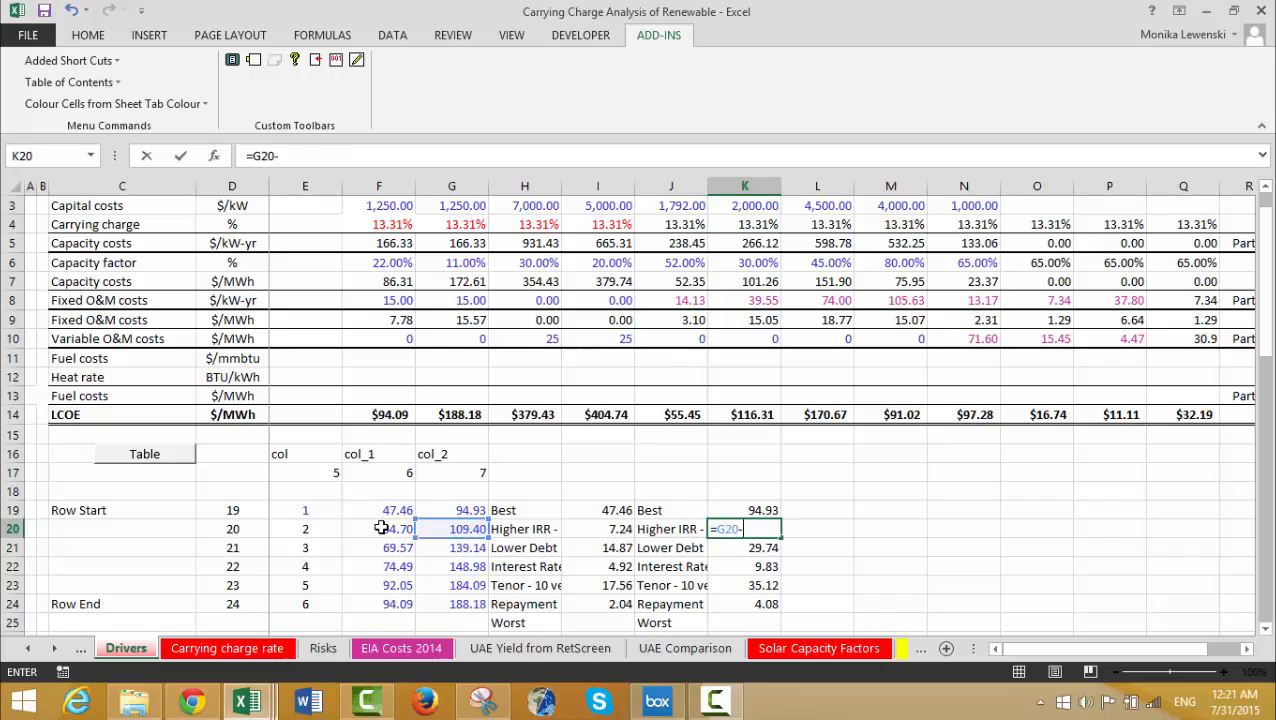
{"action": "key", "text": "Up"}
{"action": "key", "text": "Left"}
{"action": "key", "text": "Left"}
{"action": "key", "text": "Left"}
{"action": "key", "text": "Left"}
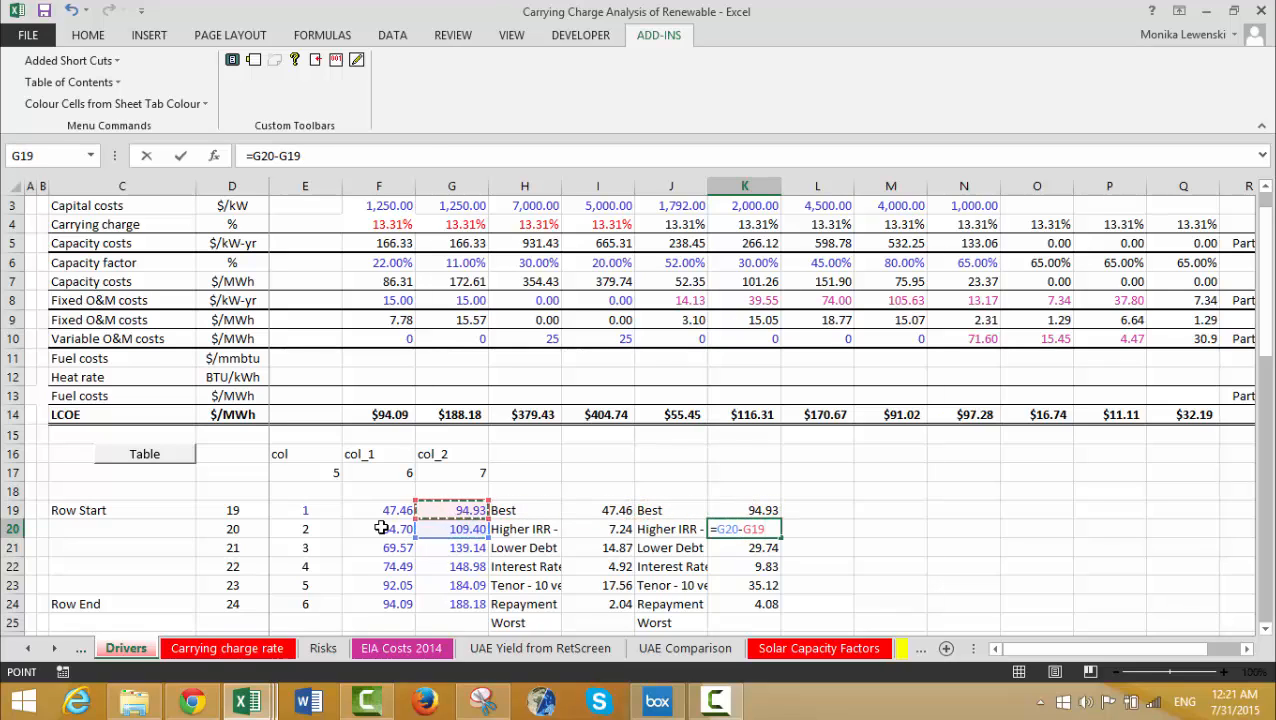
{"action": "key", "text": "Return"}
{"action": "key", "text": "Up"}
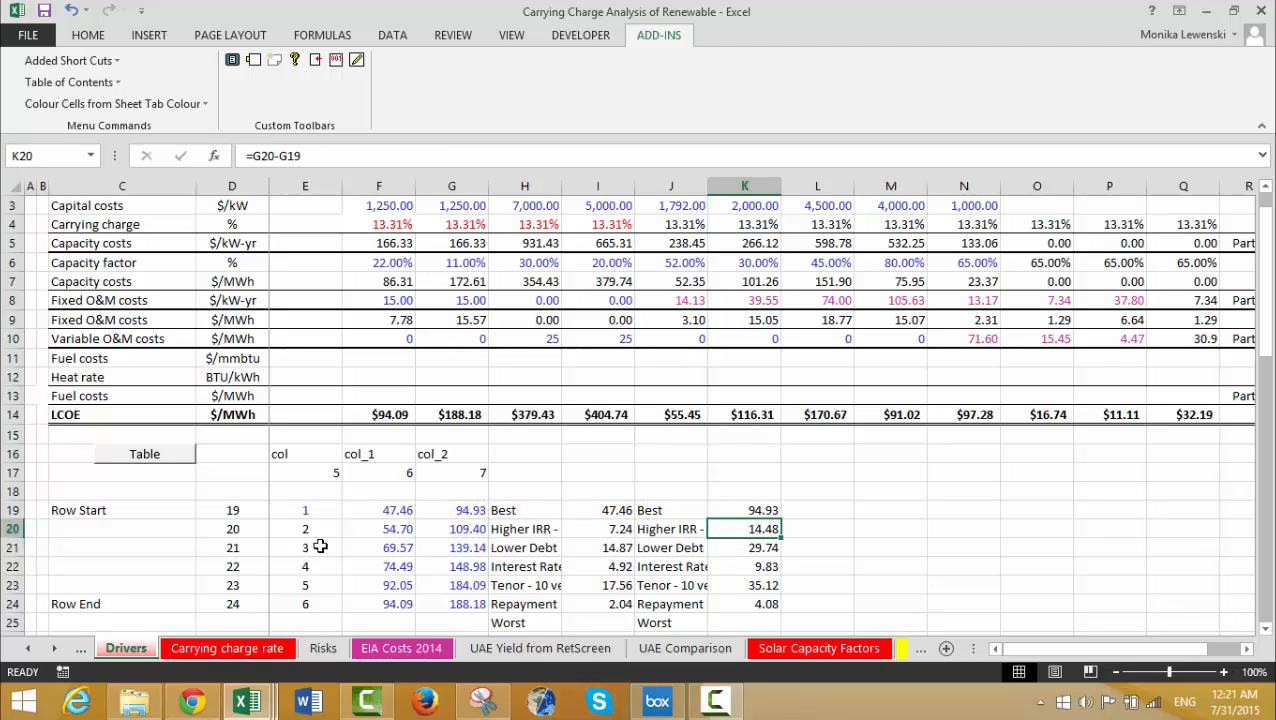
Switch to File Explorer and open the Scenario and Tornado Diagram templates folder under Courses, Chapter 1. Models and Analysis.
{"action": "left_click", "coordinate": [72, 622]}
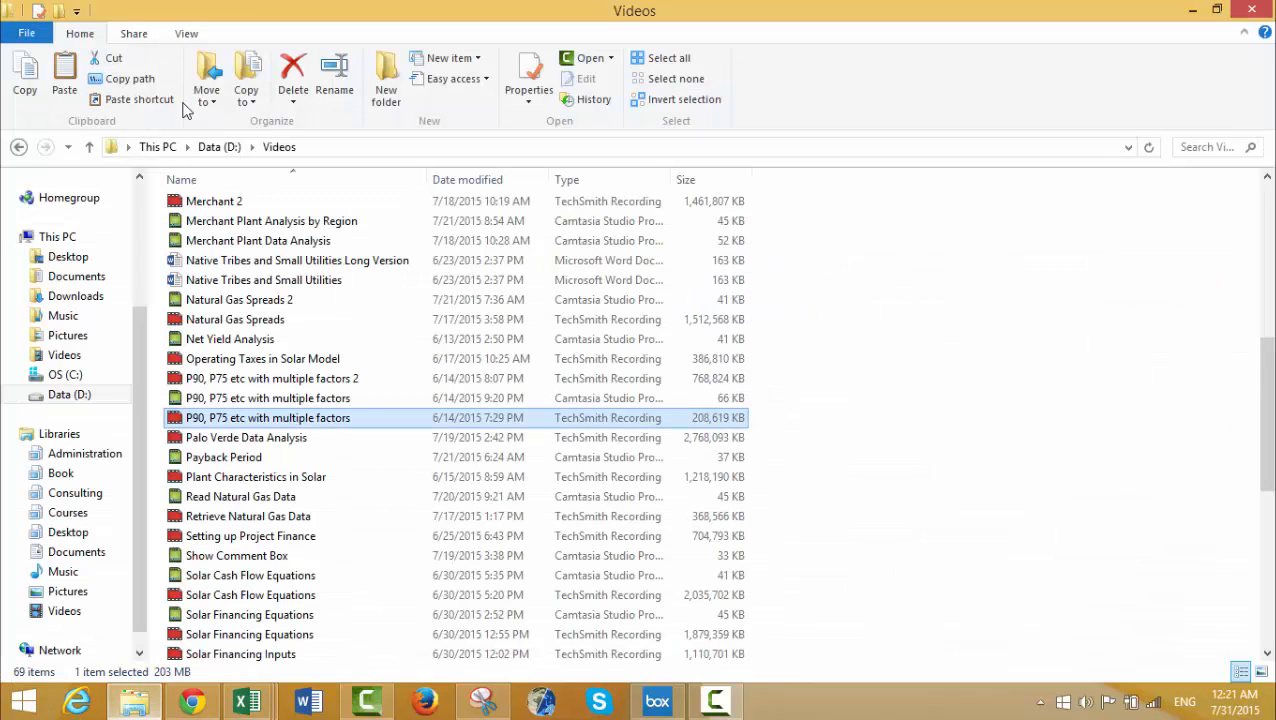
{"action": "left_click", "coordinate": [88, 500]}
{"action": "left_click", "coordinate": [72, 518]}
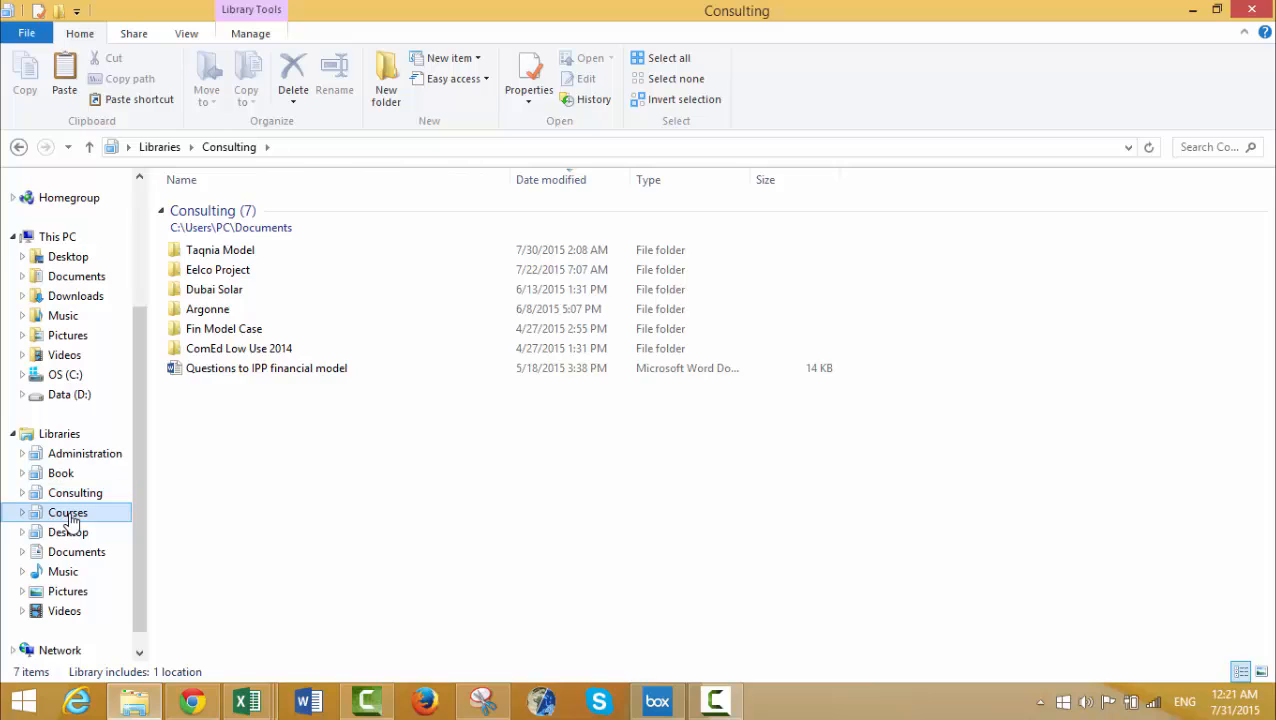
{"action": "left_click", "coordinate": [229, 189]}
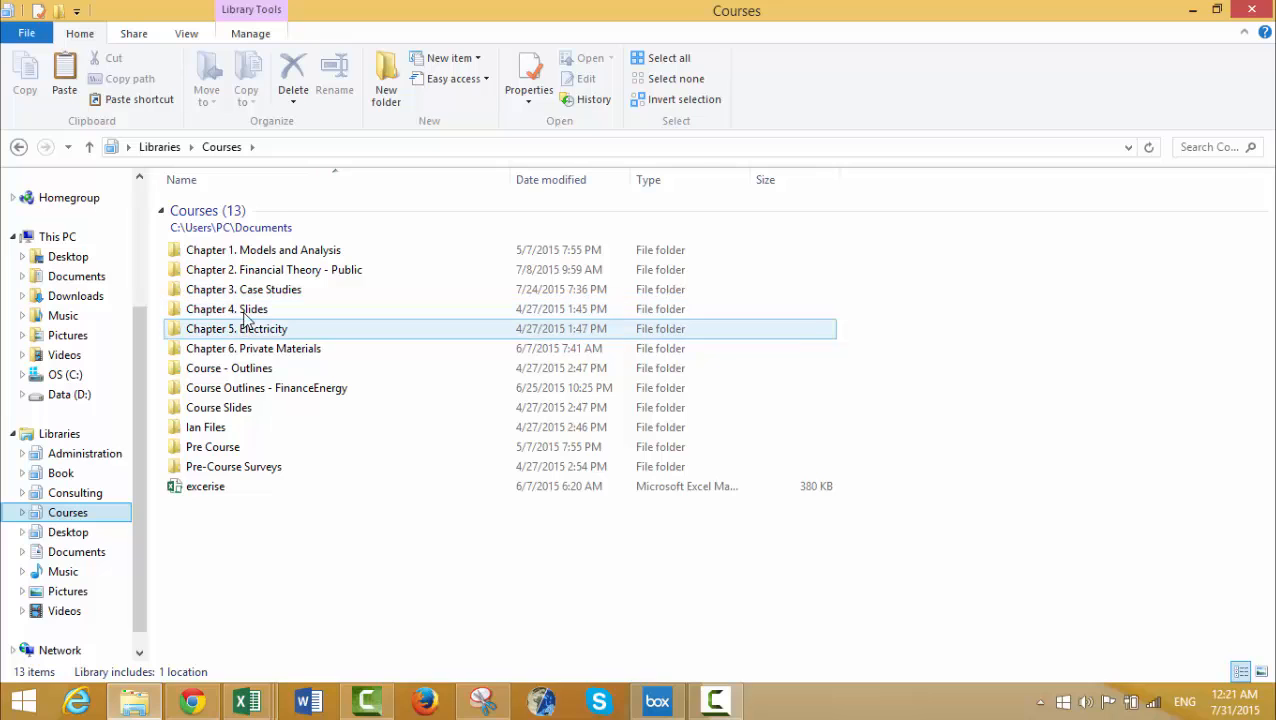
{"action": "double_click", "coordinate": [241, 254]}
{"action": "left_click", "coordinate": [241, 266]}
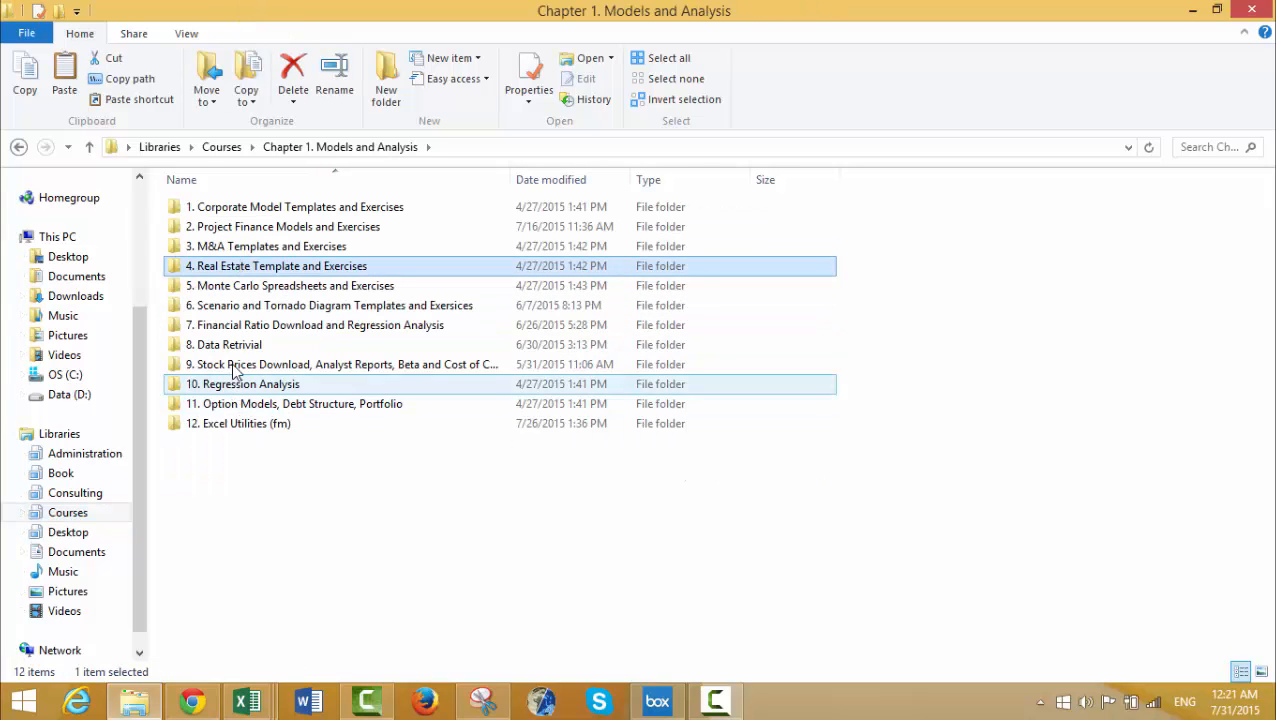
{"action": "double_click", "coordinate": [225, 308]}
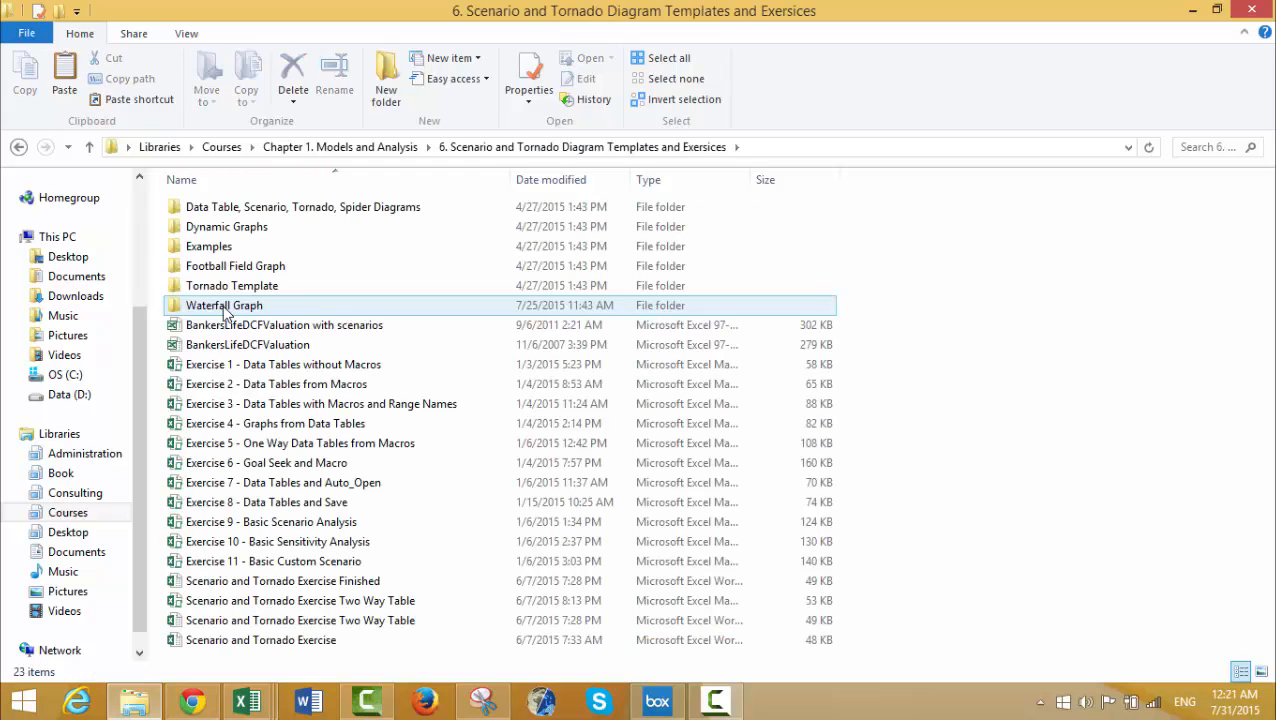
Open the Waterfall Final workbook from the Waterfall Graph folder and switch back to the Carrying Charge Analysis of Renewable workbook.
{"action": "double_click", "coordinate": [220, 307]}
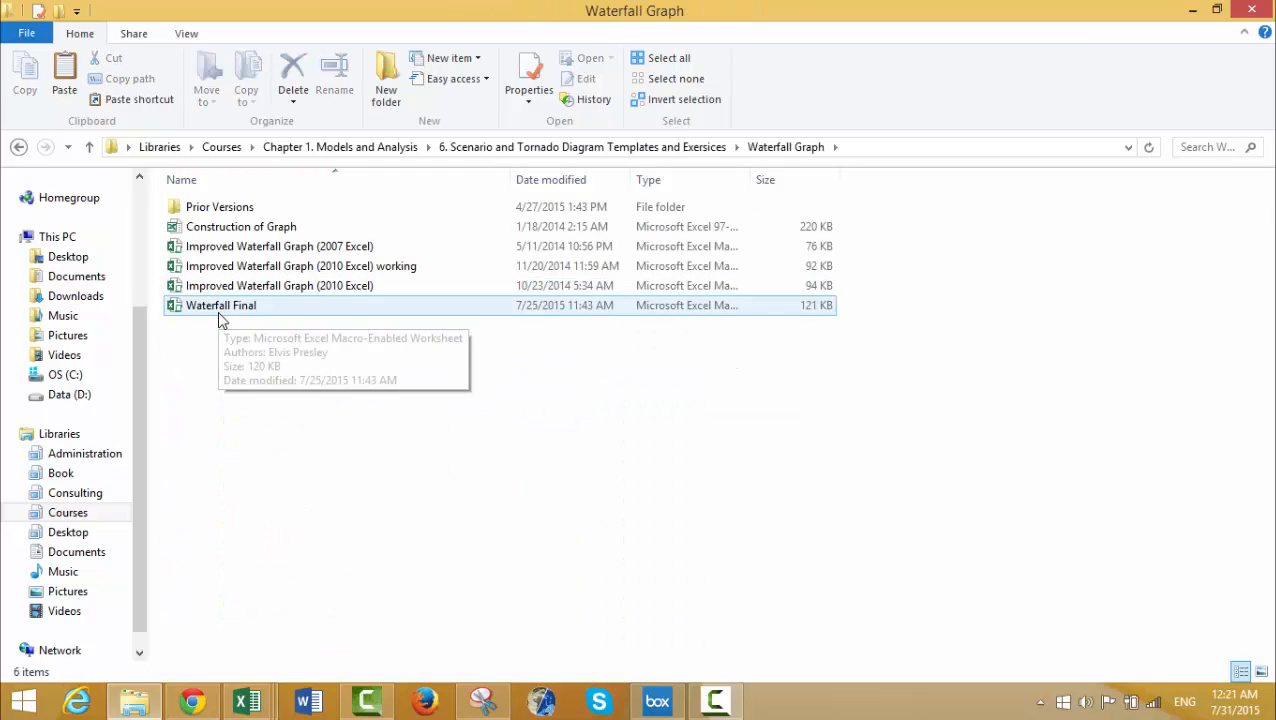
{"action": "double_click", "coordinate": [220, 308]}
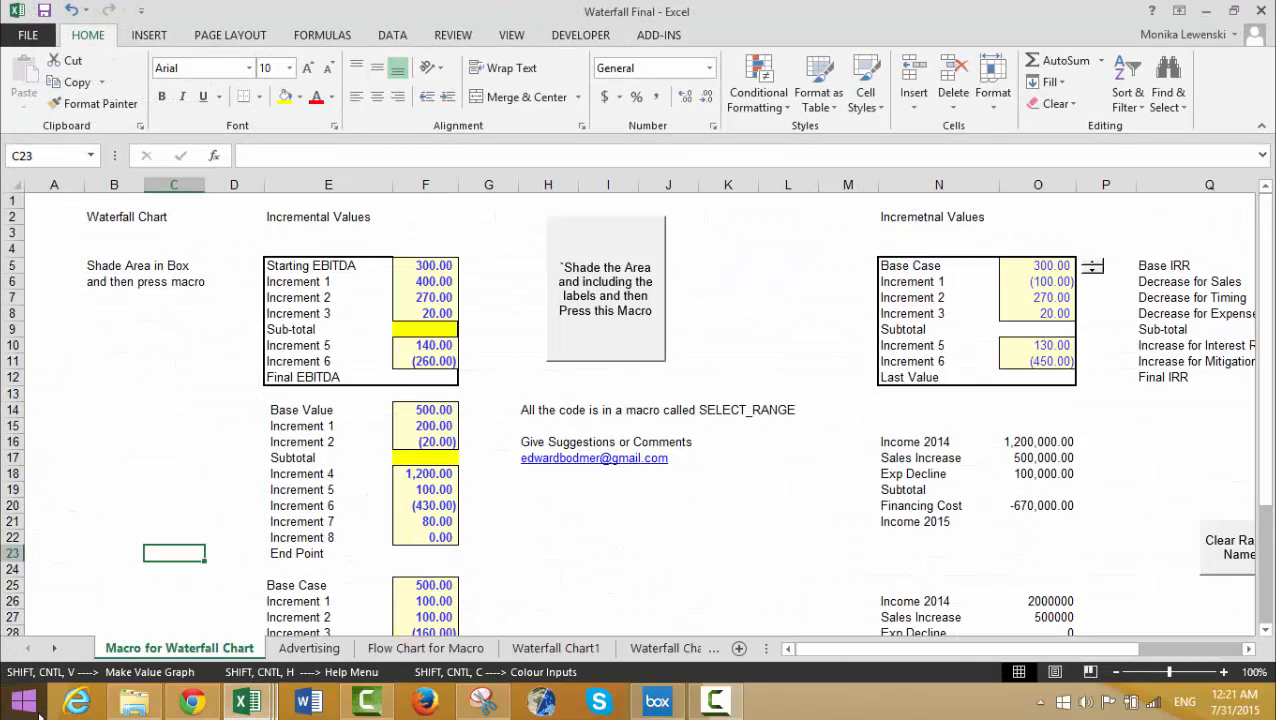
{"action": "key", "text": "ctrl+Tab"}
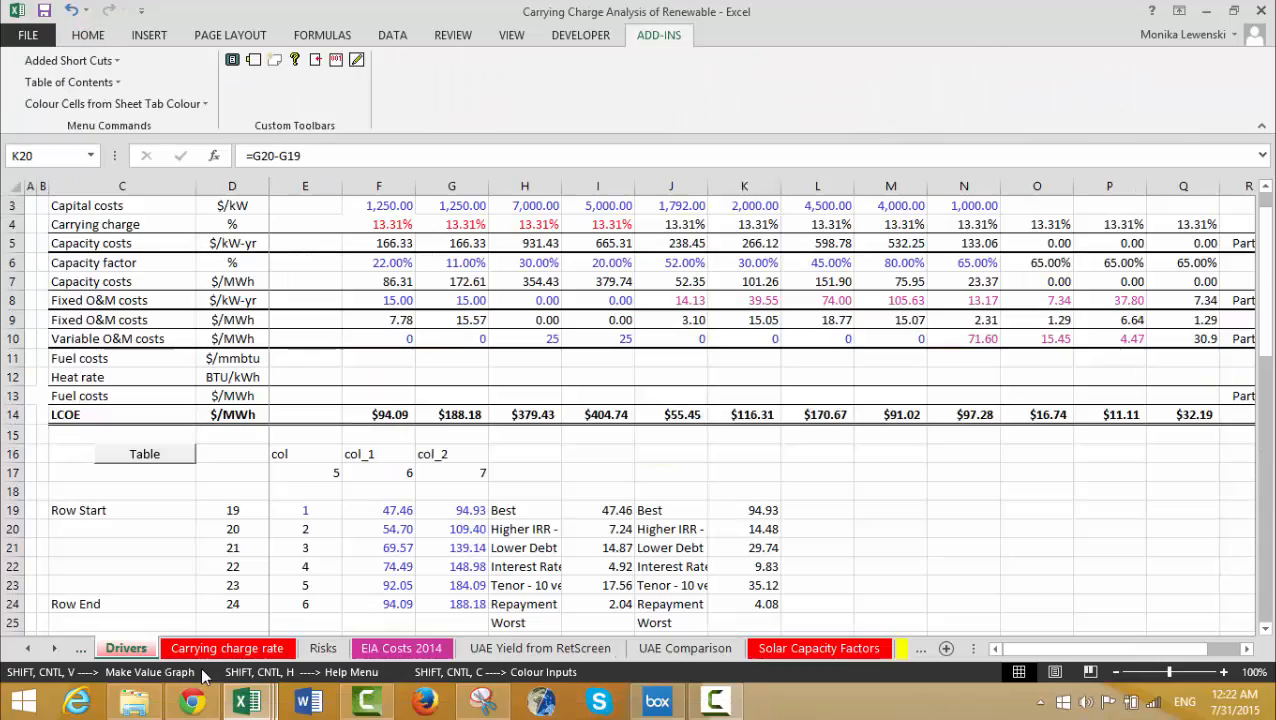
Look through the workbook's sheets from Drivers to the existing Waterfall Chart1 and its chart data sheets.
{"action": "key", "text": "Up"}
{"action": "key", "text": "ctrl+Page_Down"}
{"action": "key", "text": "ctrl+Page_Down"}
{"action": "key", "text": "ctrl+Page_Down"}
{"action": "key", "text": "ctrl+Page_Down"}
{"action": "key", "text": "ctrl+Page_Down"}
{"action": "key", "text": "ctrl+Page_Down"}
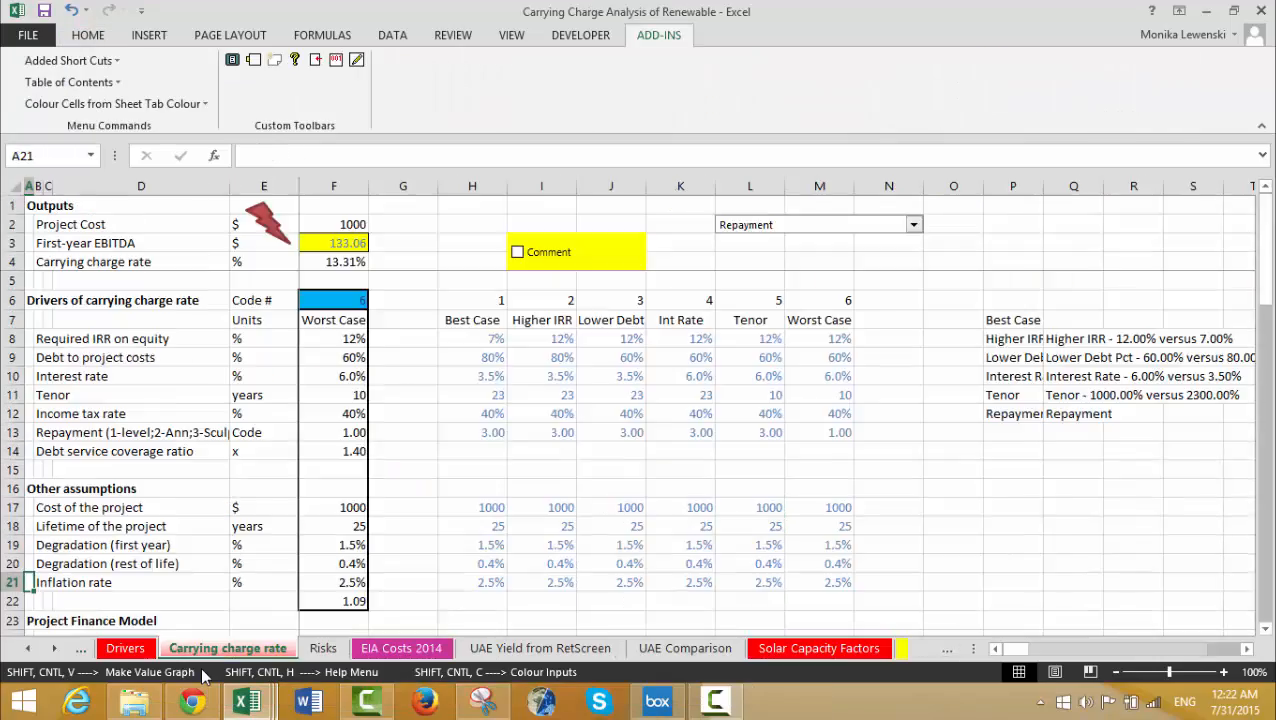
{"action": "key", "text": "ctrl+Page_Down"}
{"action": "key", "text": "ctrl+Page_Down"}
{"action": "key", "text": "ctrl+Page_Down"}
{"action": "key", "text": "ctrl+Page_Down"}
{"action": "key", "text": "ctrl+Page_Down"}
{"action": "key", "text": "ctrl+Page_Down"}
{"action": "key", "text": "ctrl+Page_Down"}
{"action": "key", "text": "ctrl+Page_Down"}
{"action": "key", "text": "ctrl+Page_Down"}
{"action": "key", "text": "ctrl+Page_Down"}
{"action": "key", "text": "ctrl+Page_Down"}
{"action": "key", "text": "ctrl+Page_Down"}
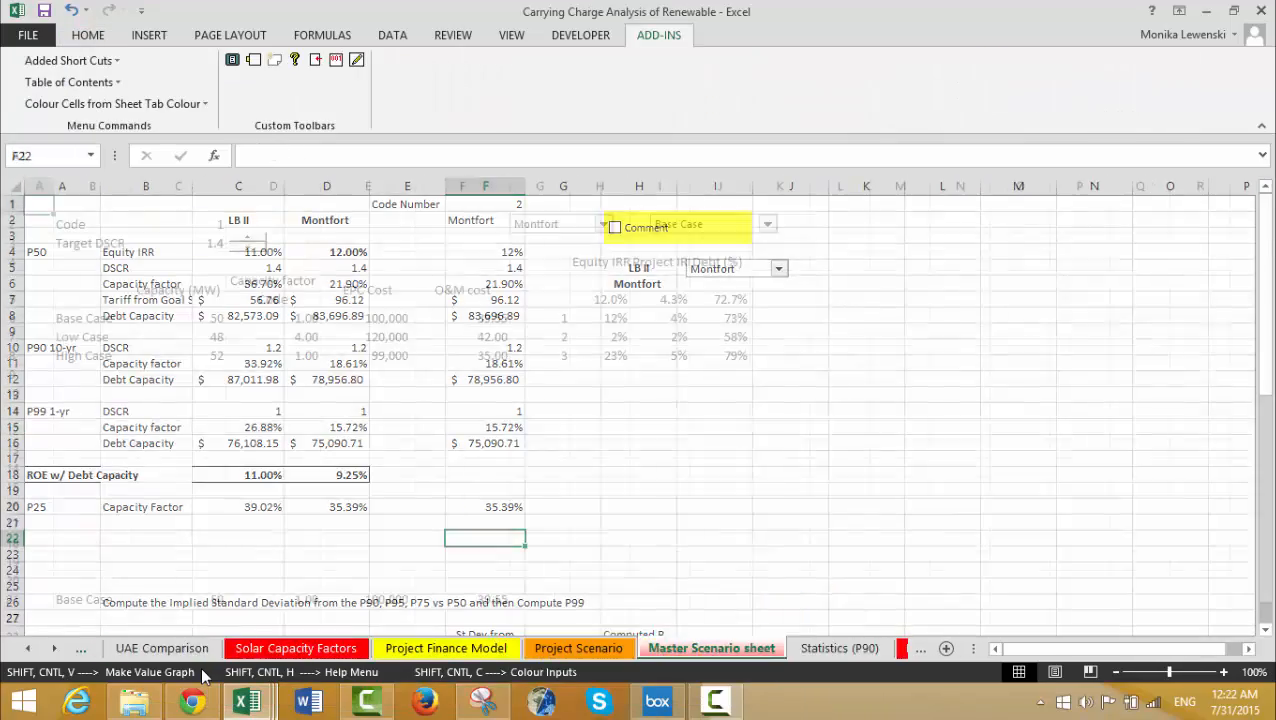
{"action": "key", "text": "ctrl+Page_Down"}
{"action": "key", "text": "ctrl+Page_Down"}
{"action": "key", "text": "ctrl+Page_Down"}
{"action": "key", "text": "ctrl+Page_Down"}
{"action": "key", "text": "ctrl+Page_Down"}
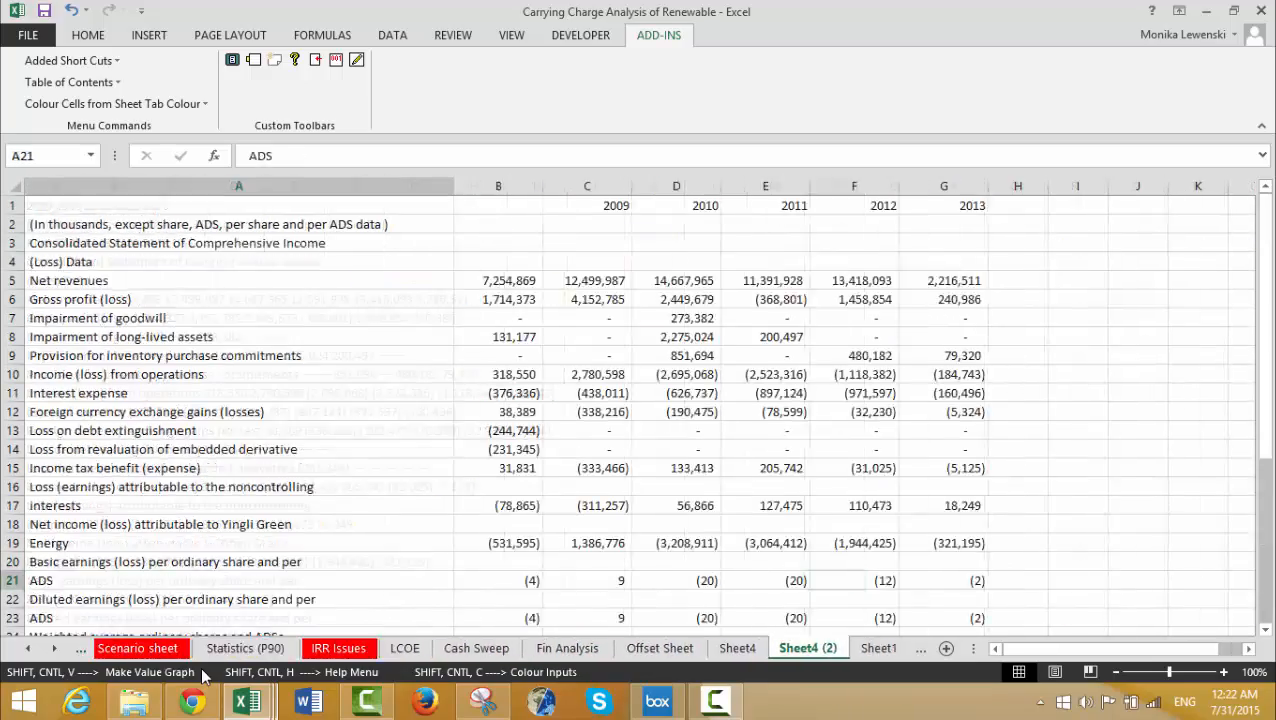
{"action": "key", "text": "ctrl+Page_Up"}
{"action": "key", "text": "ctrl+Page_Up"}
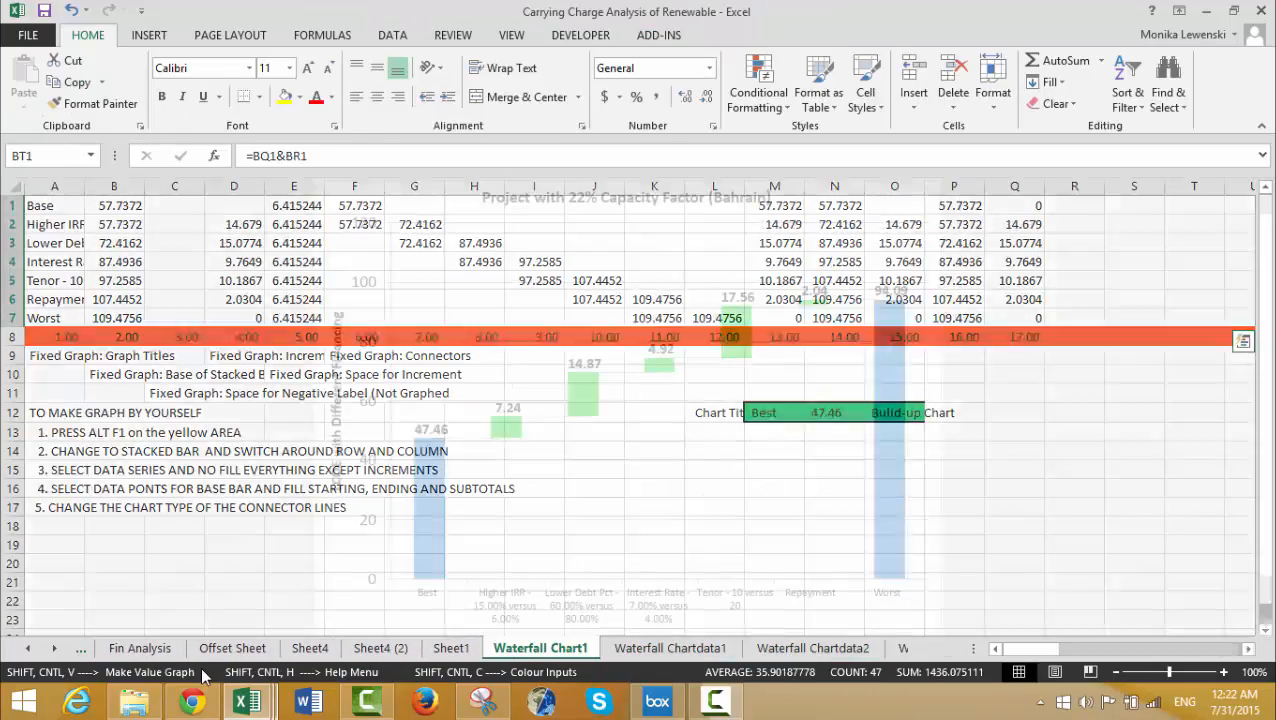
{"action": "key", "text": "alt+e"}
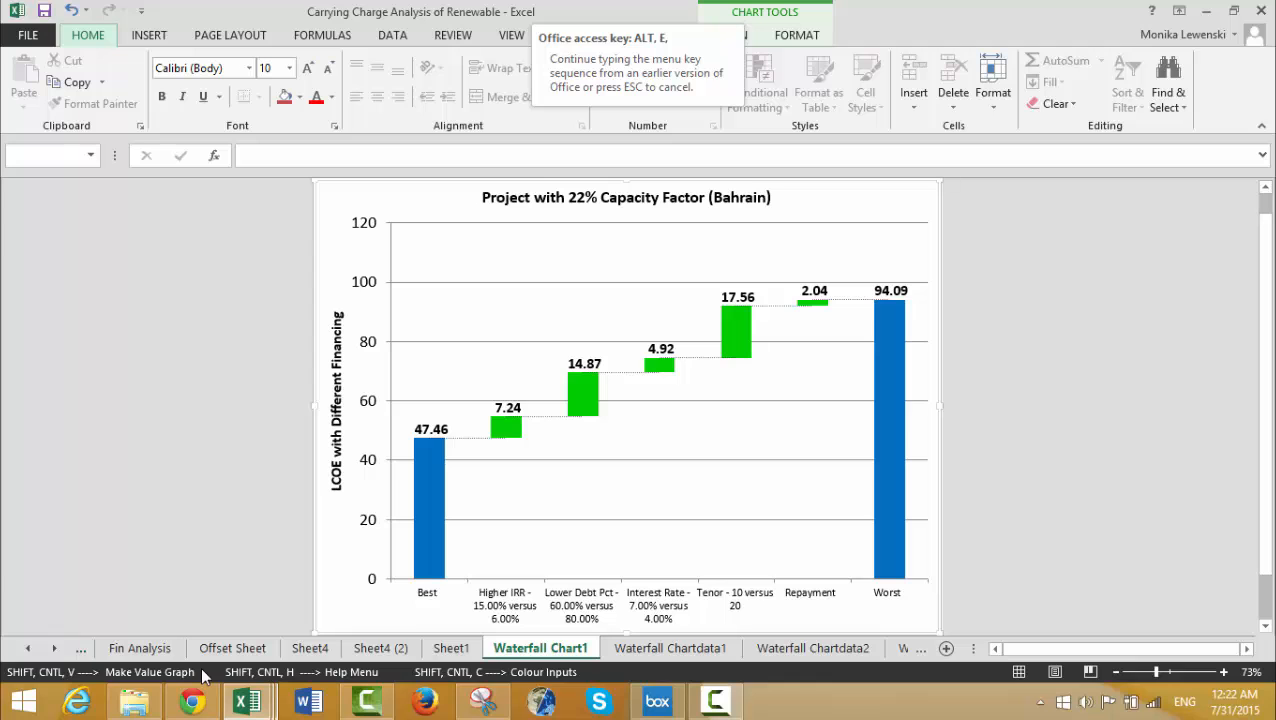
{"action": "key", "text": "Escape"}
{"action": "key", "text": "Escape"}
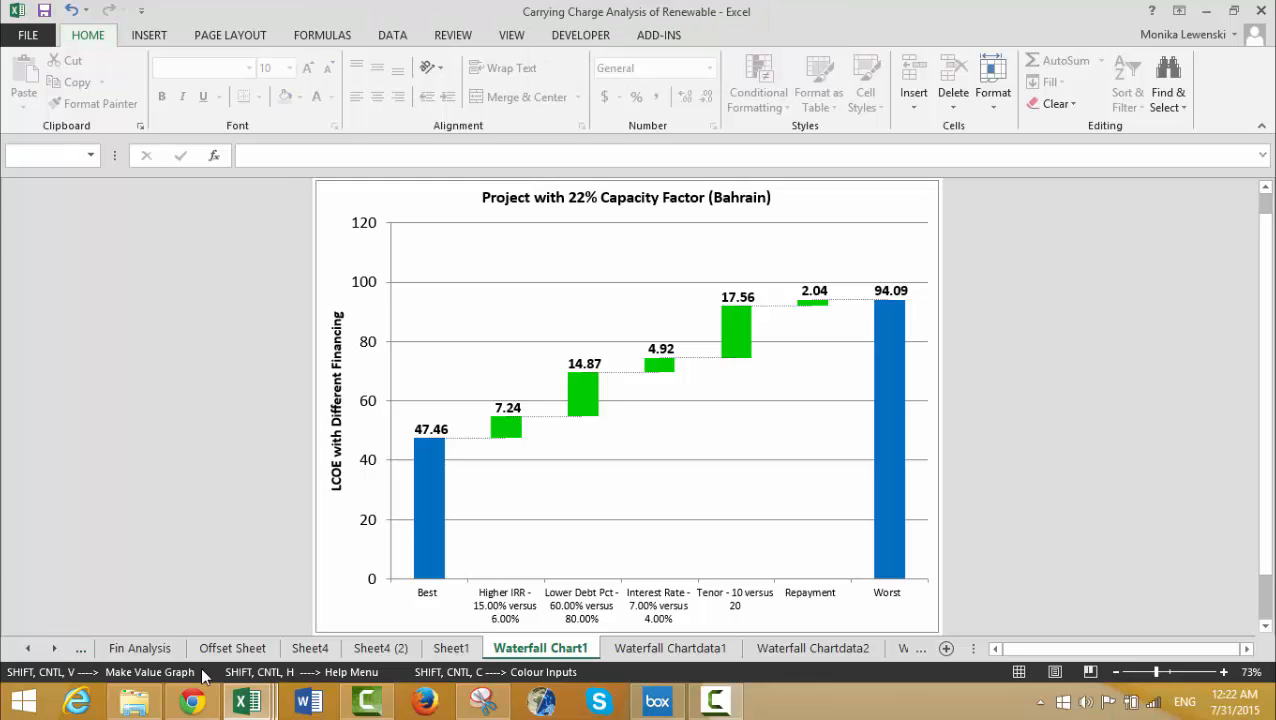
Return from Waterfall Chart1 through the workbook's sheets to the Drivers sheet.
{"action": "key", "text": "ctrl+Page_Up"}
{"action": "key", "text": "ctrl+Page_Up"}
{"action": "key", "text": "ctrl+Page_Up"}
{"action": "key", "text": "ctrl+Page_Up"}
{"action": "key", "text": "ctrl+Page_Up"}
{"action": "key", "text": "ctrl+Page_Up"}
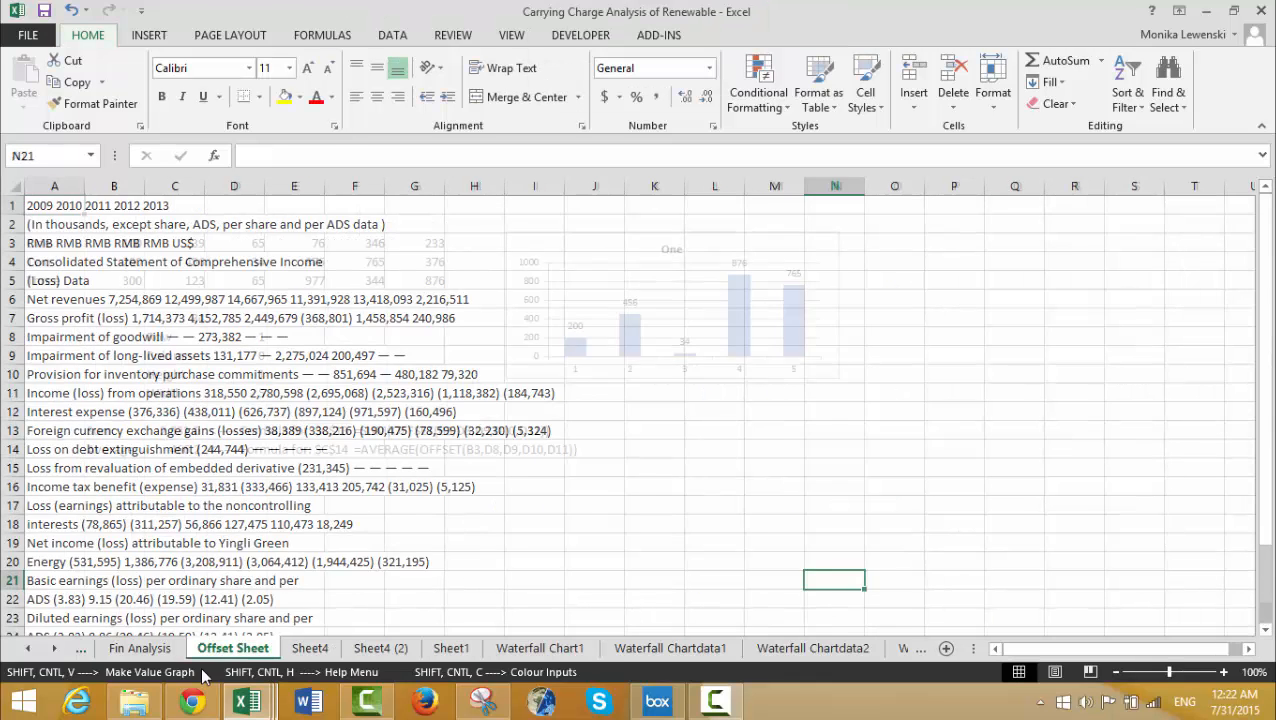
{"action": "key", "text": "ctrl+Page_Up"}
{"action": "key", "text": "ctrl+Page_Up"}
{"action": "key", "text": "ctrl+Page_Up"}
{"action": "key", "text": "ctrl+Page_Up"}
{"action": "key", "text": "ctrl+Page_Up"}
{"action": "key", "text": "ctrl+Page_Up"}
{"action": "key", "text": "ctrl+Page_Up"}
{"action": "key", "text": "ctrl+Page_Up"}
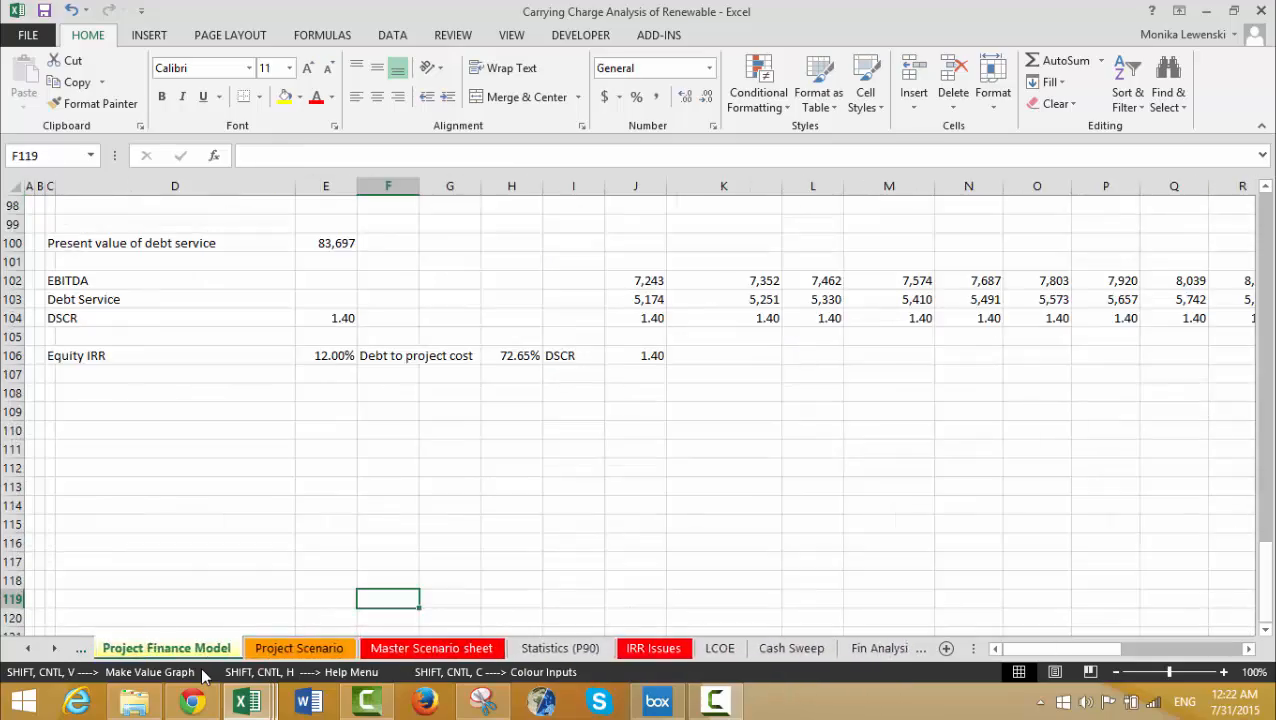
{"action": "key", "text": "ctrl+Page_Up"}
{"action": "key", "text": "ctrl+Page_Up"}
{"action": "key", "text": "ctrl+Page_Up"}
{"action": "key", "text": "ctrl+Page_Up"}
{"action": "key", "text": "ctrl+Page_Up"}
{"action": "key", "text": "ctrl+Page_Up"}
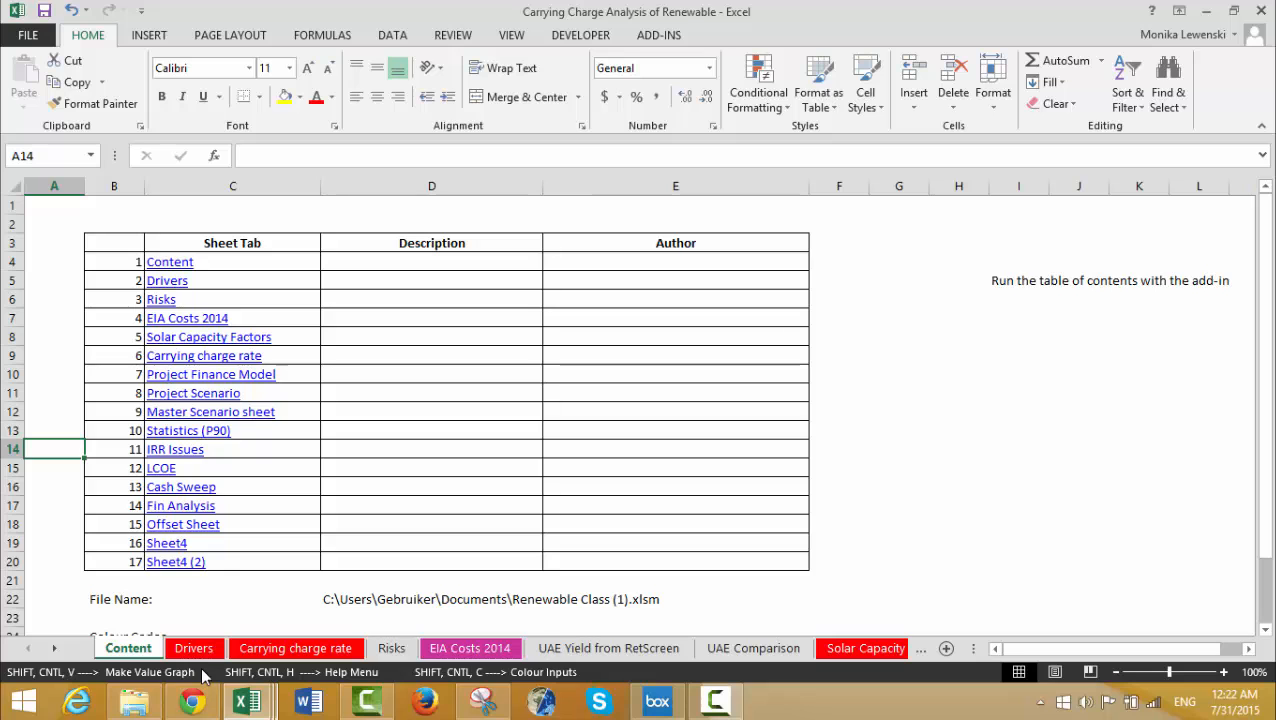
{"action": "key", "text": "ctrl+Page_Down"}
Select the Best to Worst increments in H19:I25 and try to run the Make Value Graph macro on them.
{"action": "key", "text": "Left"}
{"action": "key", "text": "Left"}
{"action": "key", "text": "Left"}
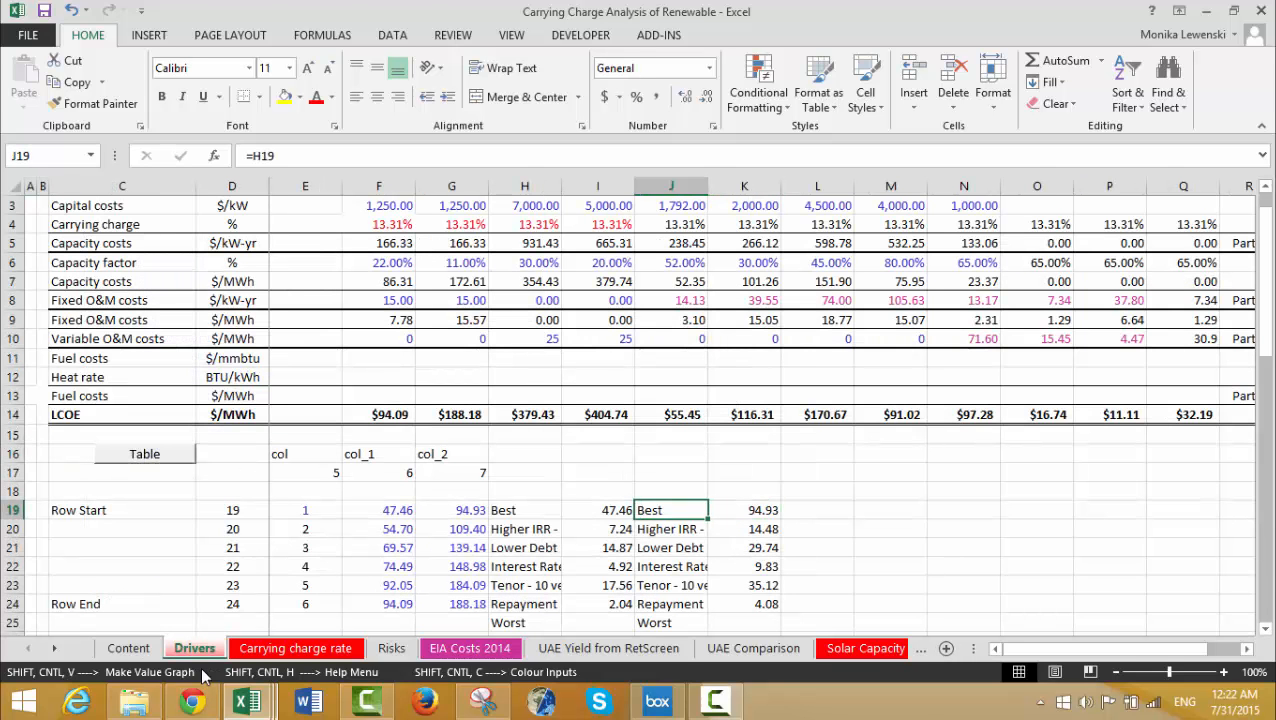
{"action": "key", "text": "shift+Right"}
{"action": "key", "text": "shift+Down"}
{"action": "key", "text": "shift+Down"}
{"action": "key", "text": "shift+Down"}
{"action": "key", "text": "shift+Down"}
{"action": "key", "text": "shift+Down"}
{"action": "key", "text": "shift+Down"}
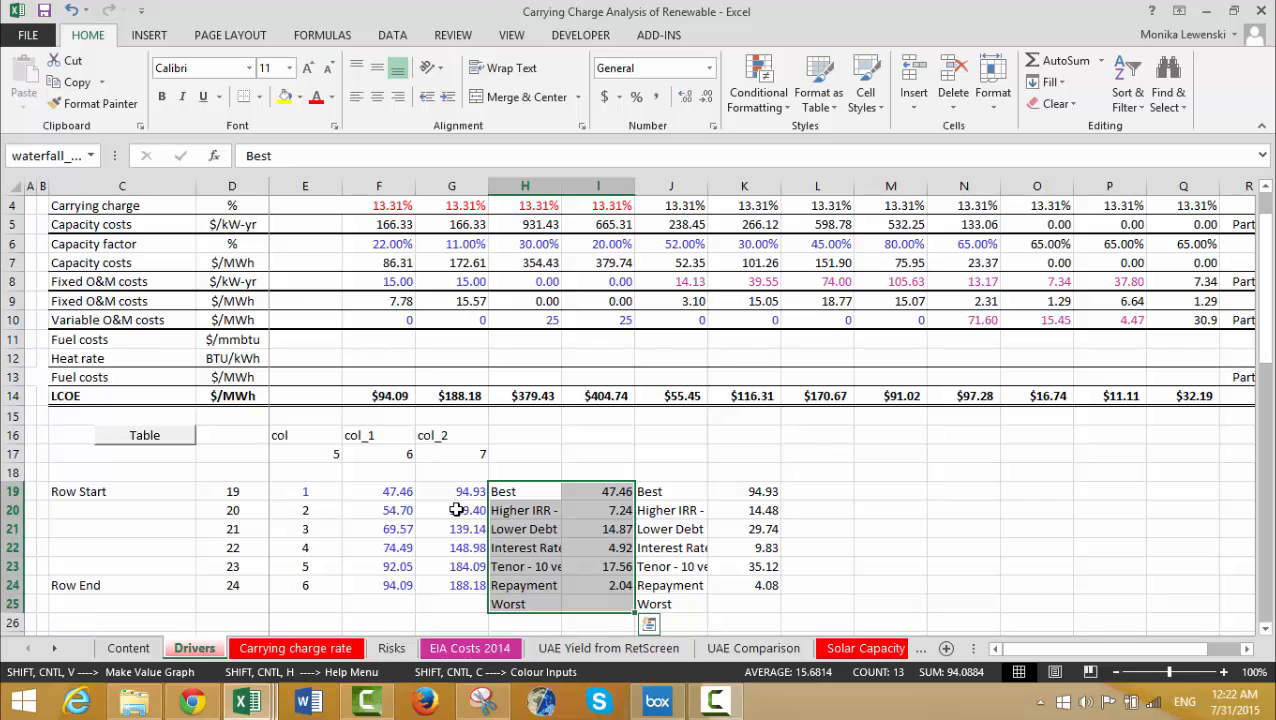
{"action": "key", "text": "ctrl+shift+v"}
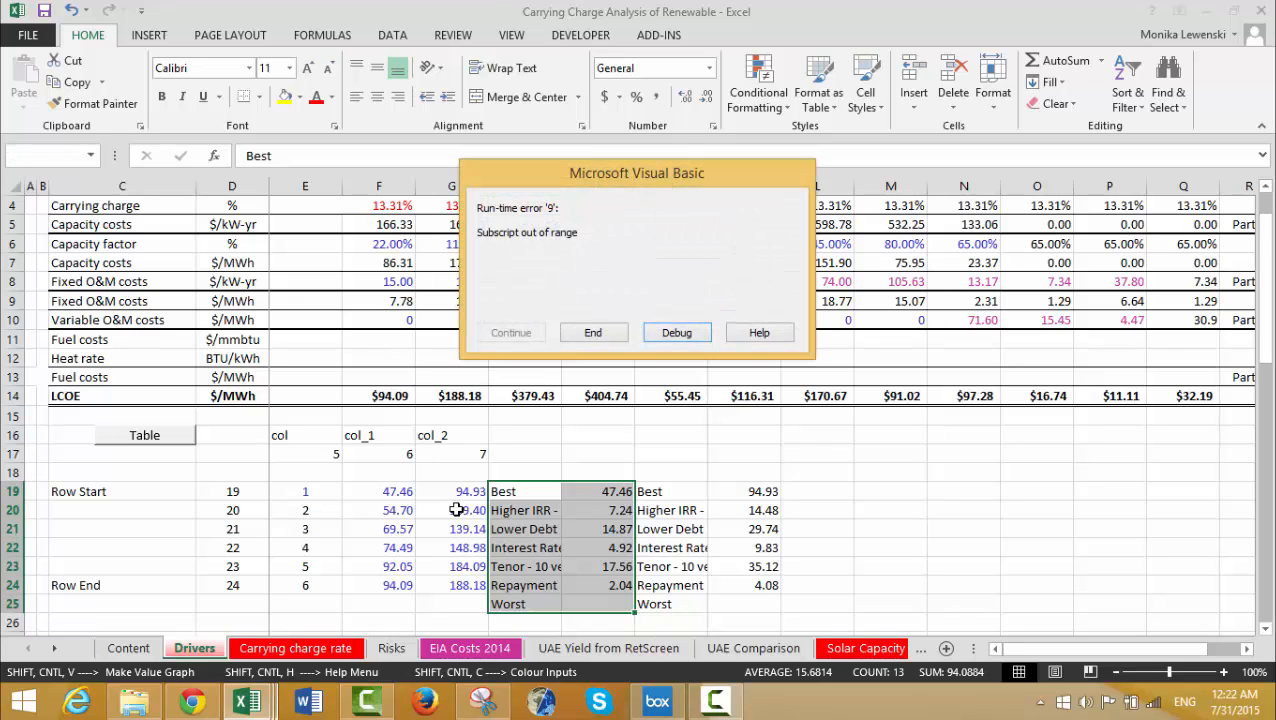
Close the Visual Basic editor, stopping the debugger, and return to the Drivers sheet.
{"action": "key", "text": "Return"}
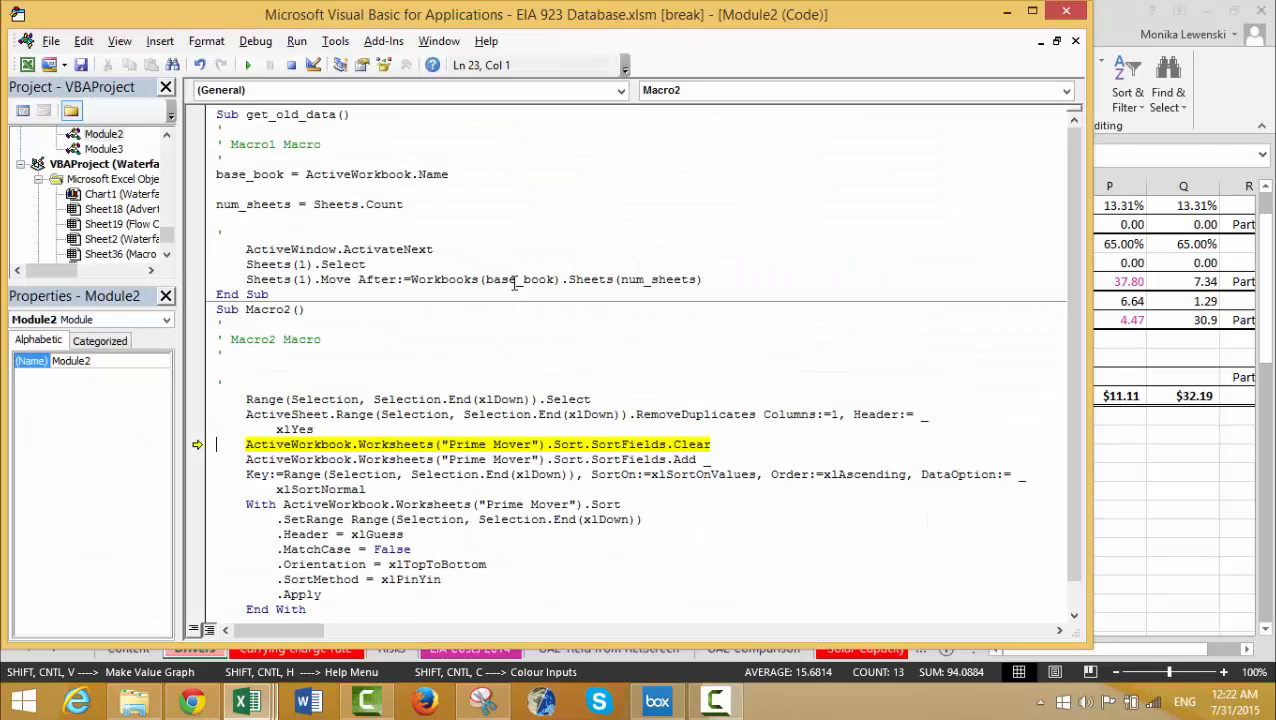
{"action": "left_click", "coordinate": [1066, 12]}
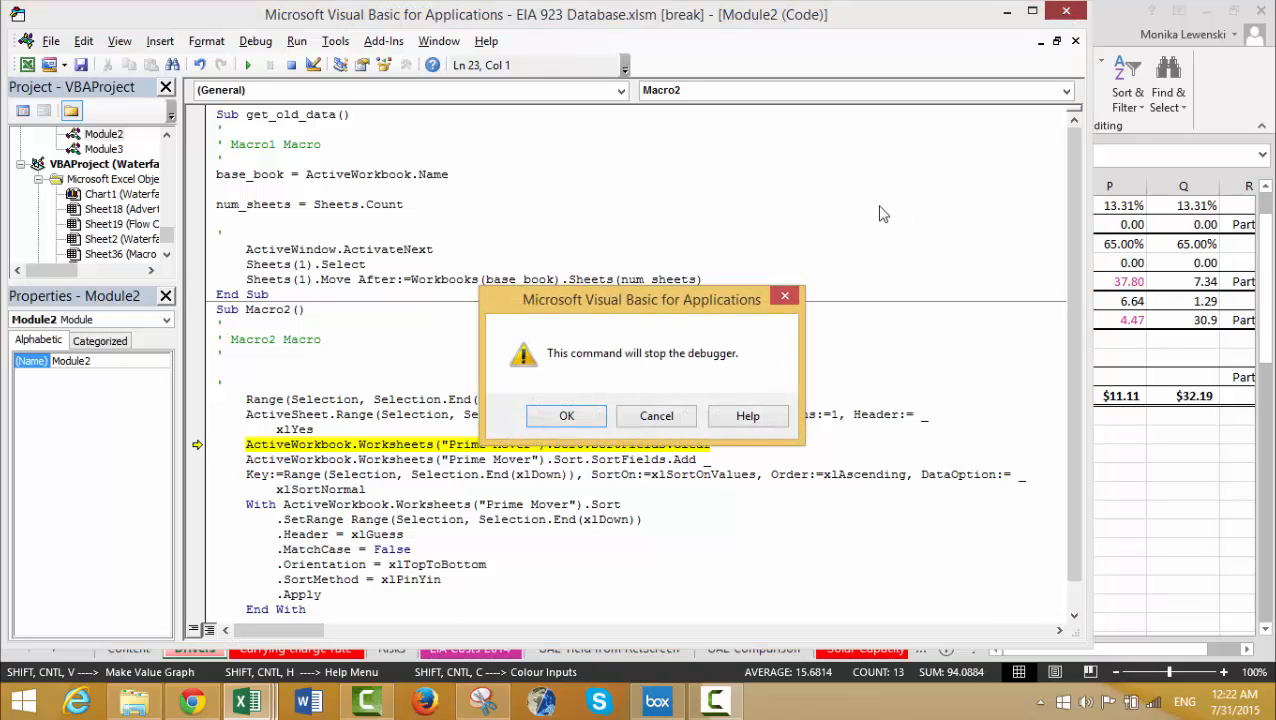
{"action": "left_click", "coordinate": [564, 416]}
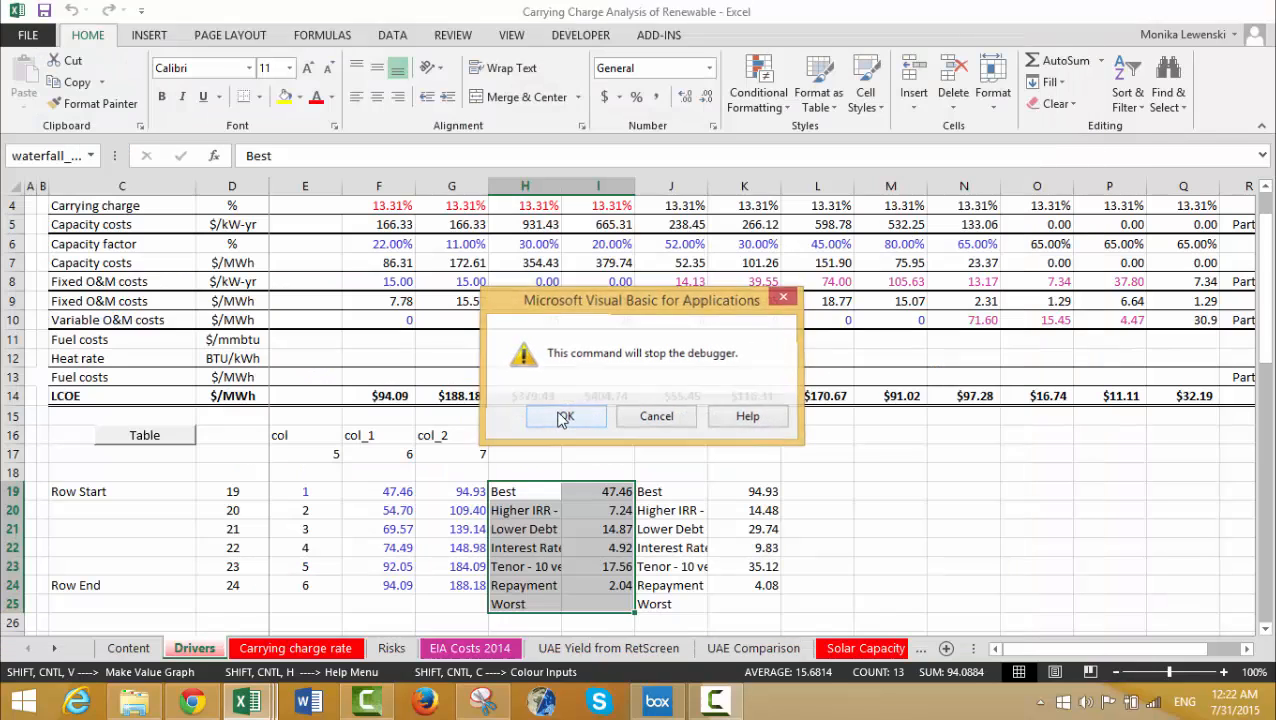
{"action": "left_click", "coordinate": [406, 471]}
{"action": "key", "text": "Left"}
{"action": "key", "text": "Right"}
{"action": "key", "text": "Right"}
{"action": "key", "text": "Down"}
{"action": "key", "text": "Right"}
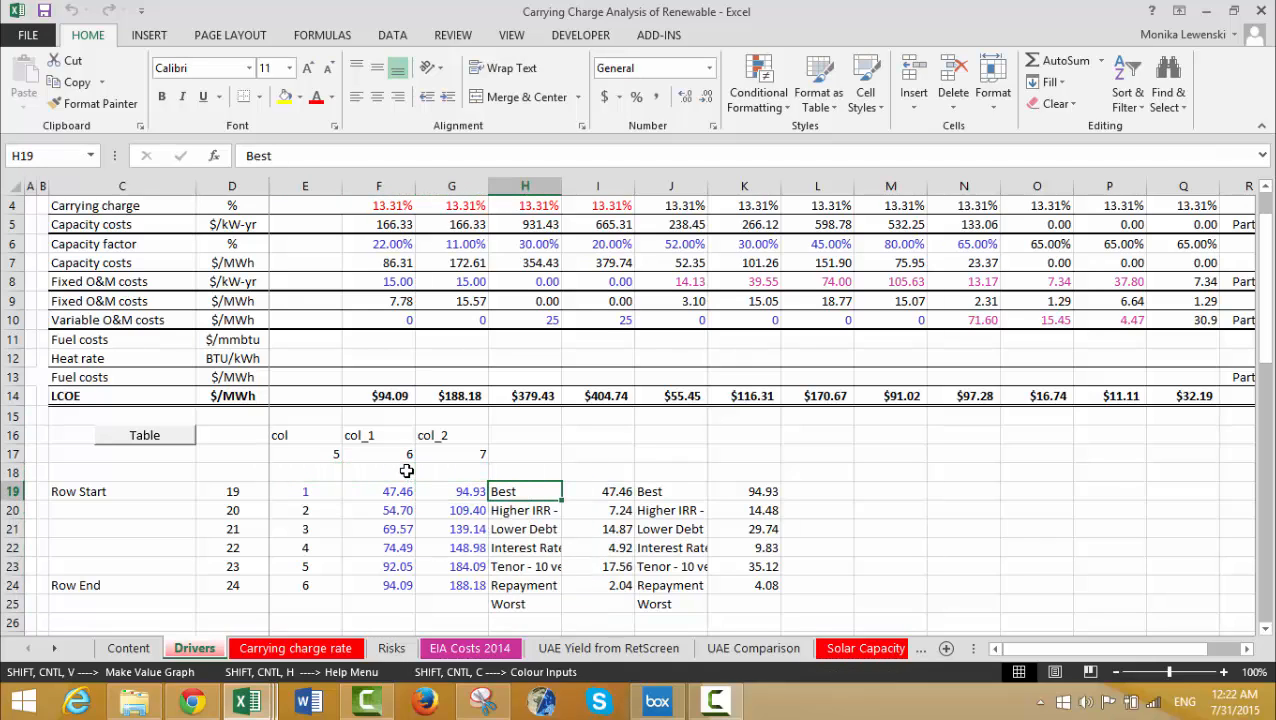
{"action": "left_click", "coordinate": [718, 703]}
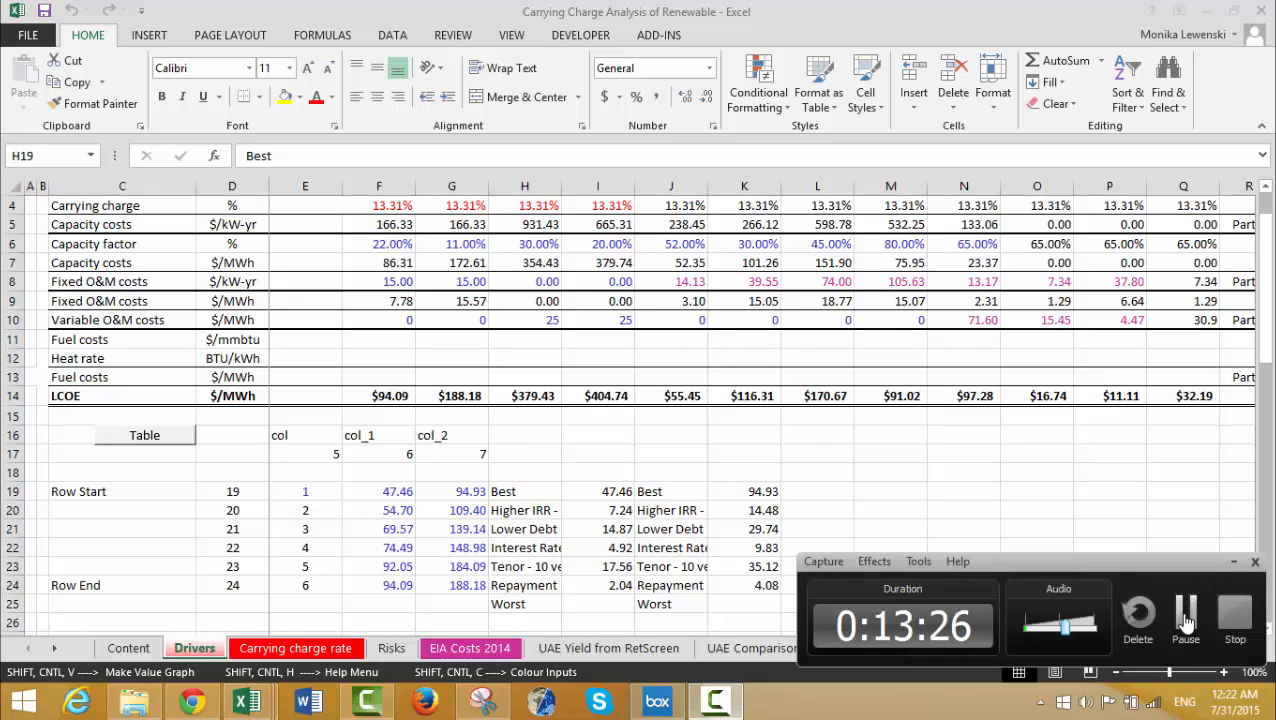
{"action": "left_click", "coordinate": [1190, 618]}
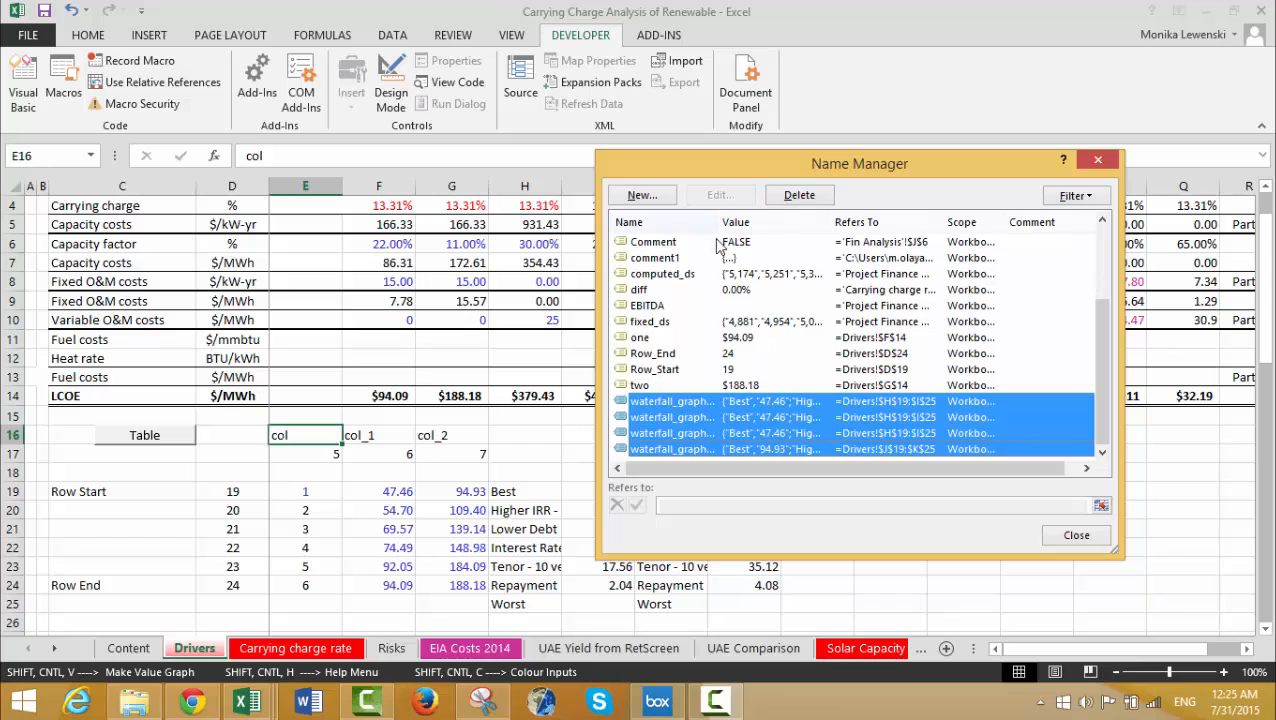
Delete the four selected waterfall_graph range names from the workbook and close the Name Manager.
{"action": "left_click", "coordinate": [795, 196]}
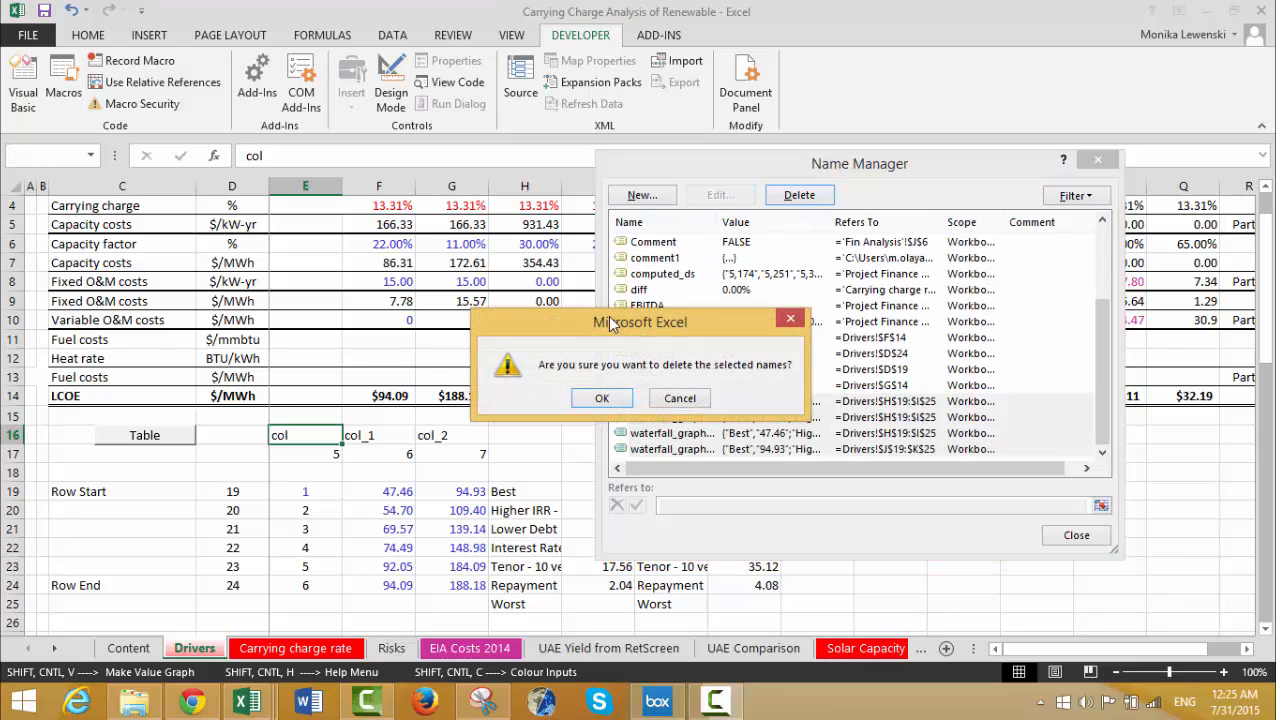
{"action": "left_click", "coordinate": [609, 402]}
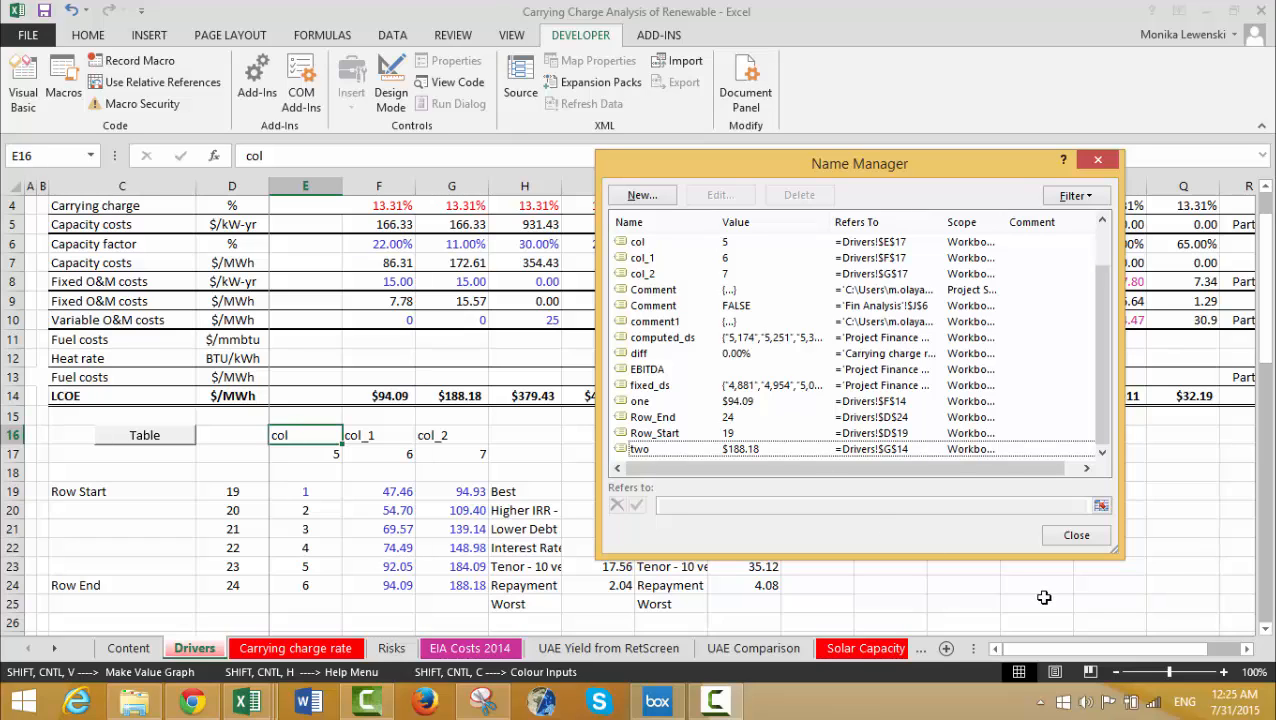
{"action": "left_click", "coordinate": [1076, 536]}
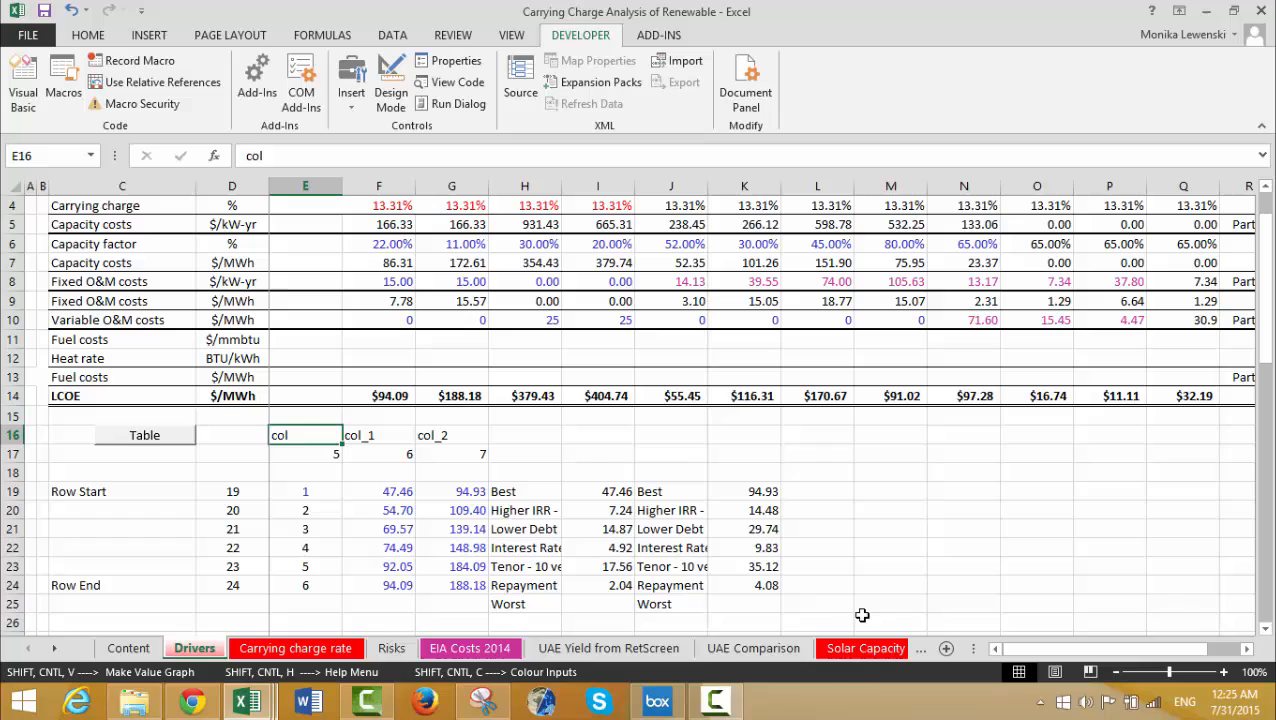
{"action": "left_click", "coordinate": [714, 700]}
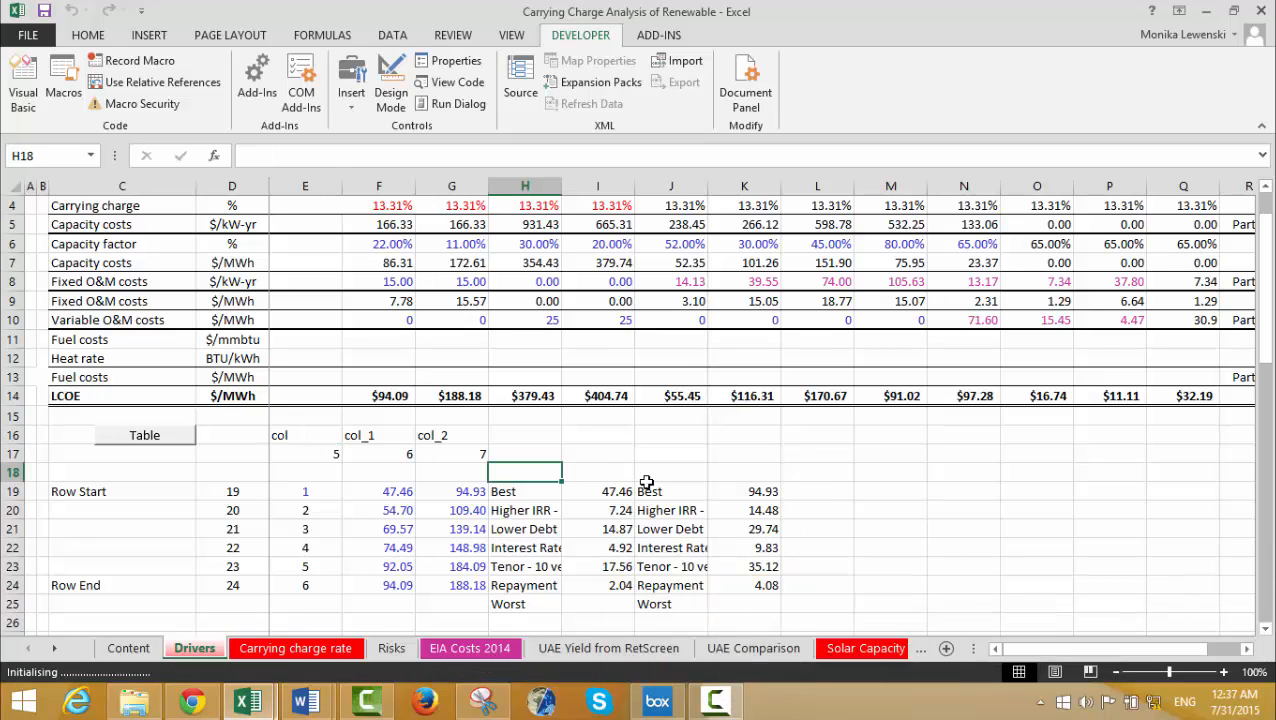
Select the labels and increments in H19:I25 and open the Value Build Up Graph options with the Make Value Graph macro.
{"action": "key", "text": "Down"}
{"action": "key", "text": "shift+Right"}
{"action": "key", "text": "shift+Down"}
{"action": "key", "text": "shift+Down"}
{"action": "key", "text": "shift+Down"}
{"action": "key", "text": "shift+Down"}
{"action": "key", "text": "shift+Down"}
{"action": "key", "text": "shift+Down"}
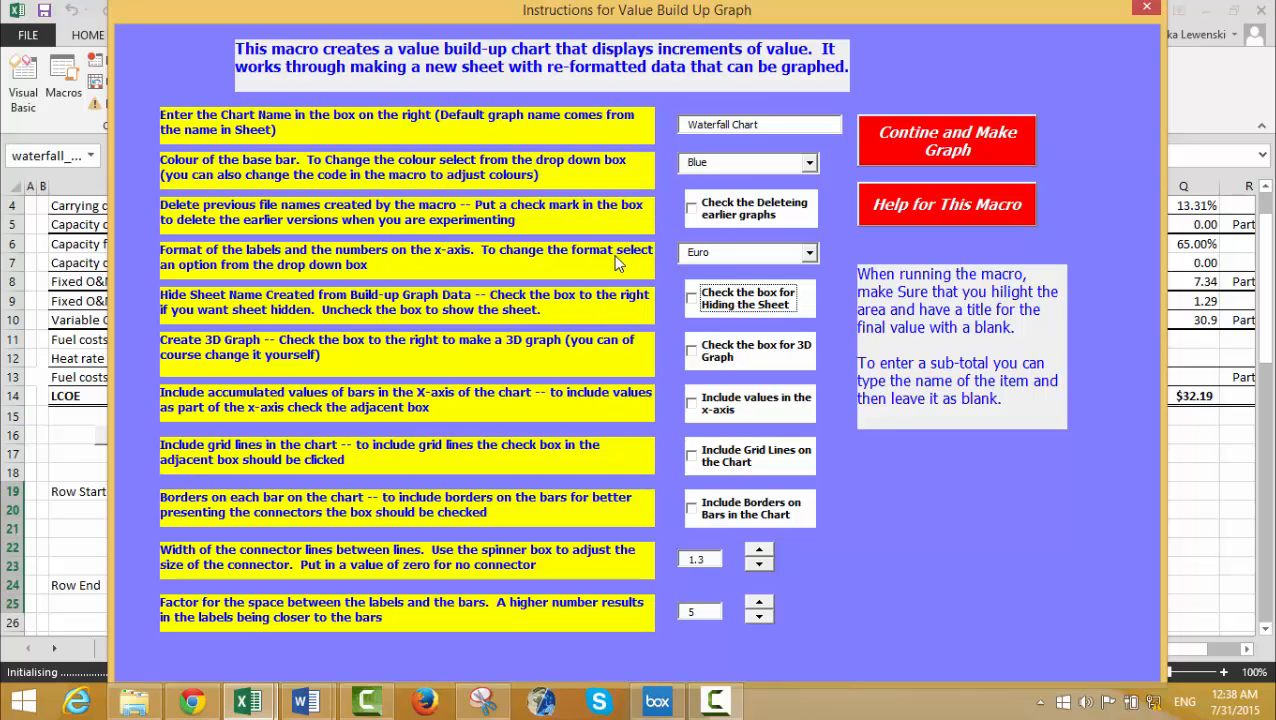
Set the format of the graph's labels and axis numbers to Comma.
{"action": "left_click", "coordinate": [810, 253]}
{"action": "left_click", "coordinate": [765, 268]}
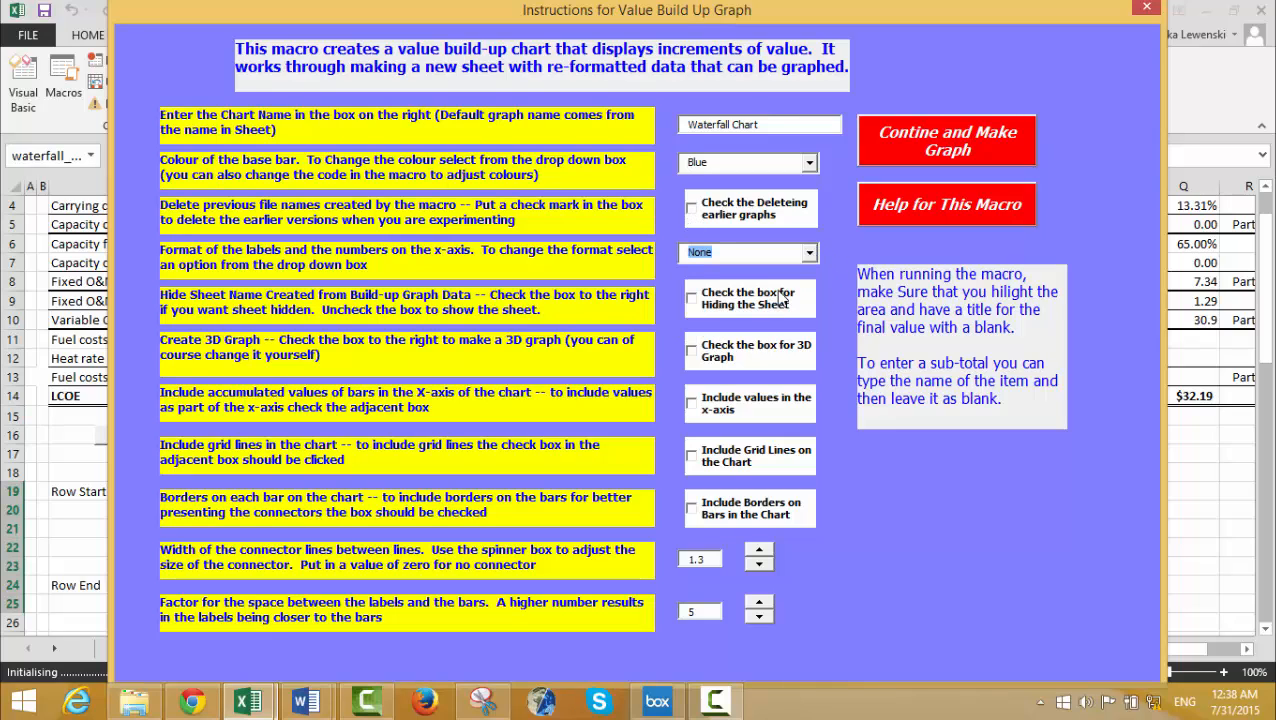
{"action": "left_click", "coordinate": [810, 253]}
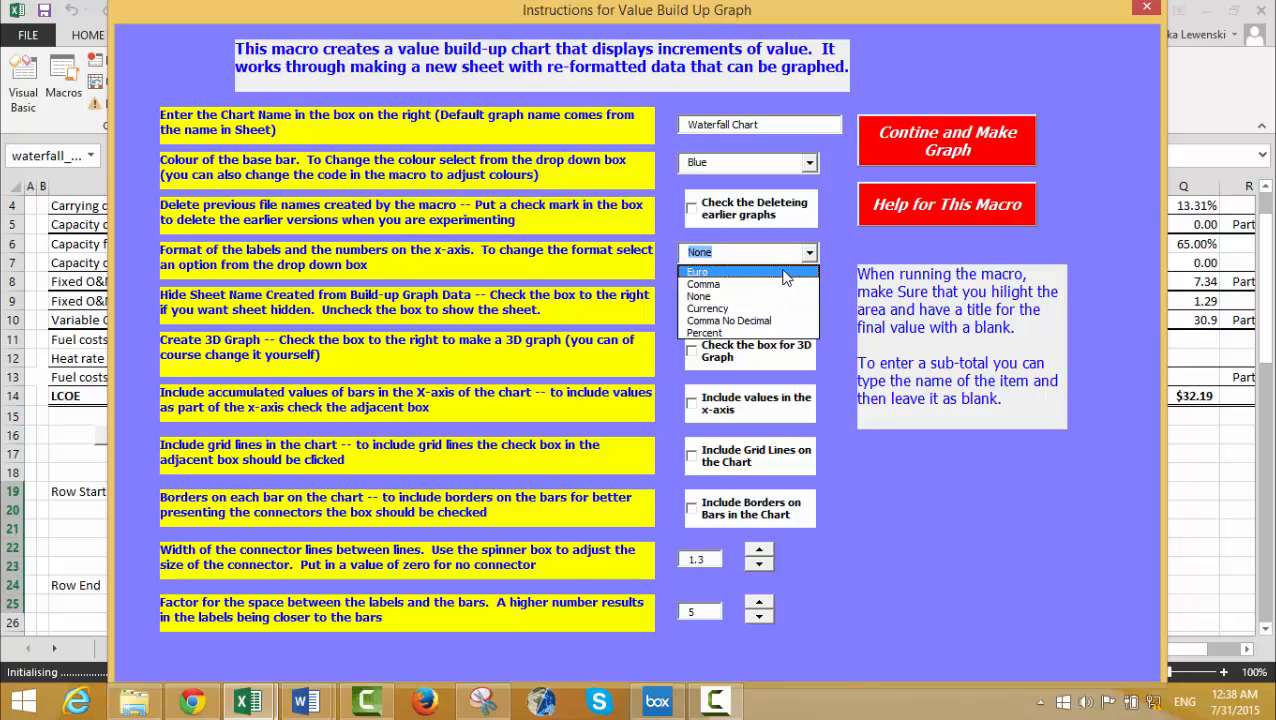
{"action": "left_click", "coordinate": [775, 283]}
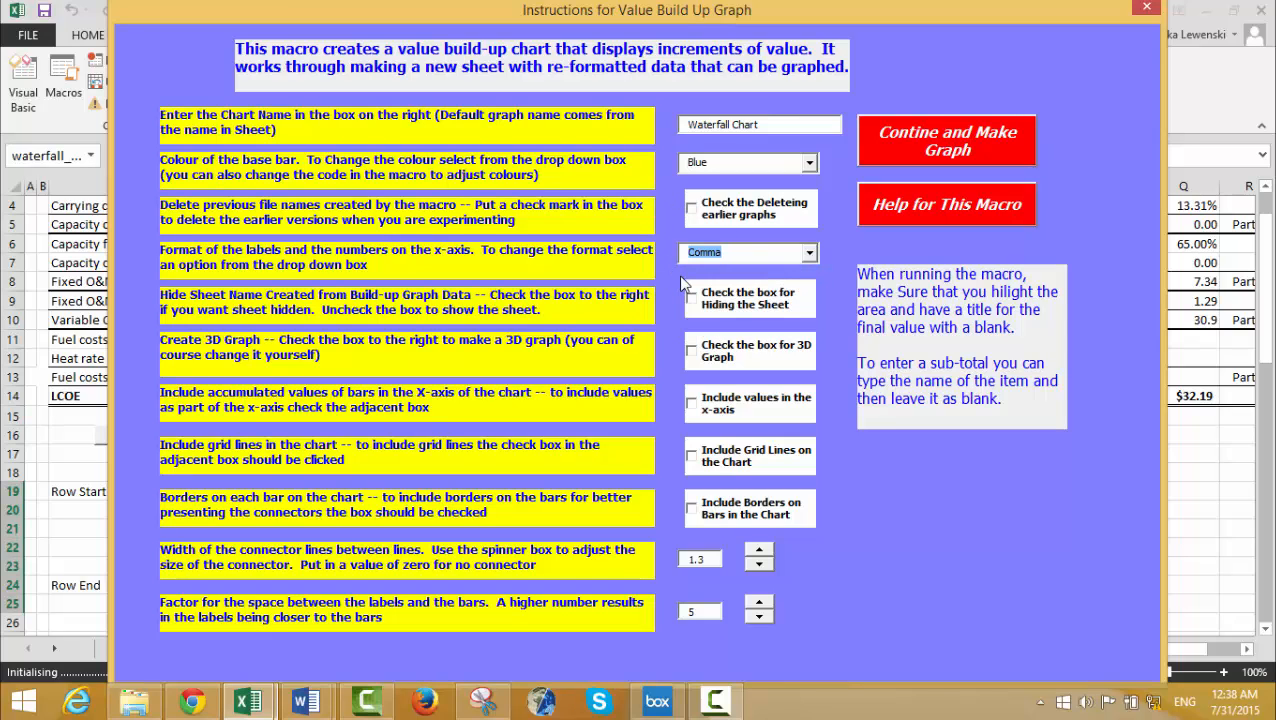
Enable deleting earlier graphs, hiding the data sheet, x-axis values, grid lines and bar borders, and adjust the label spacing factor.
{"action": "left_click", "coordinate": [698, 218]}
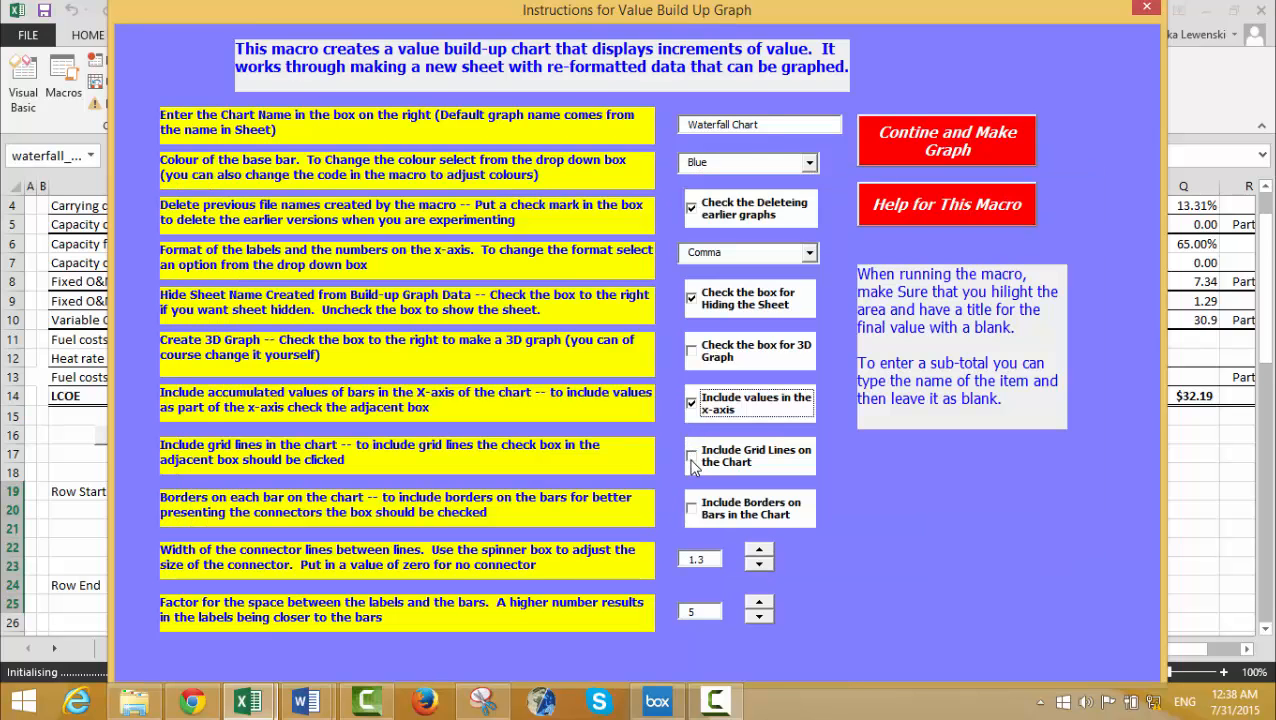
{"action": "left_click", "coordinate": [692, 457]}
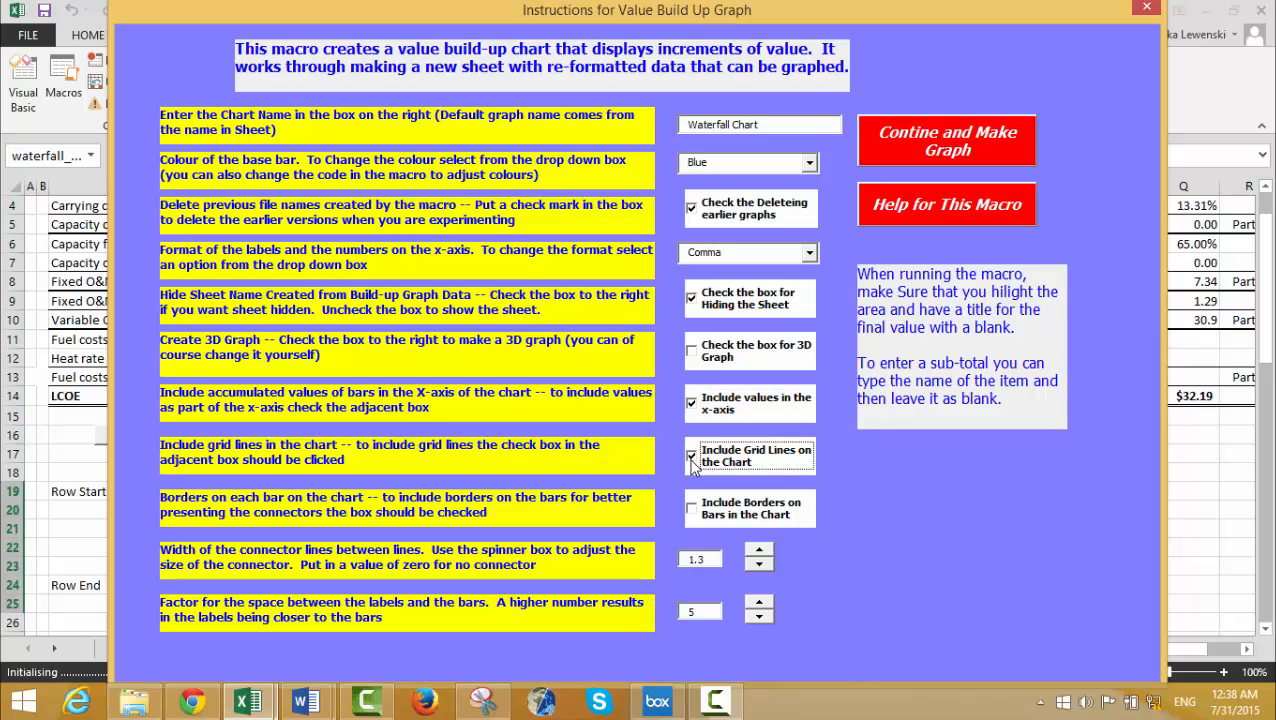
{"action": "left_click", "coordinate": [695, 514]}
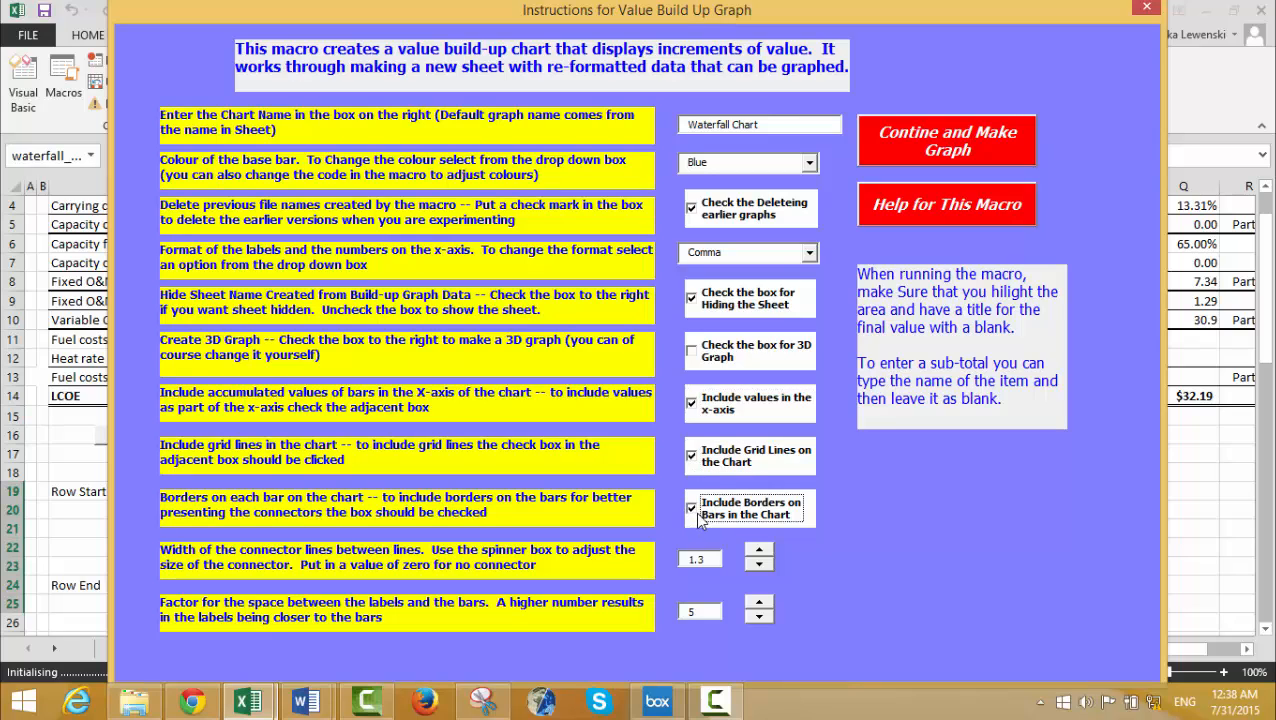
{"action": "double_click", "coordinate": [763, 604]}
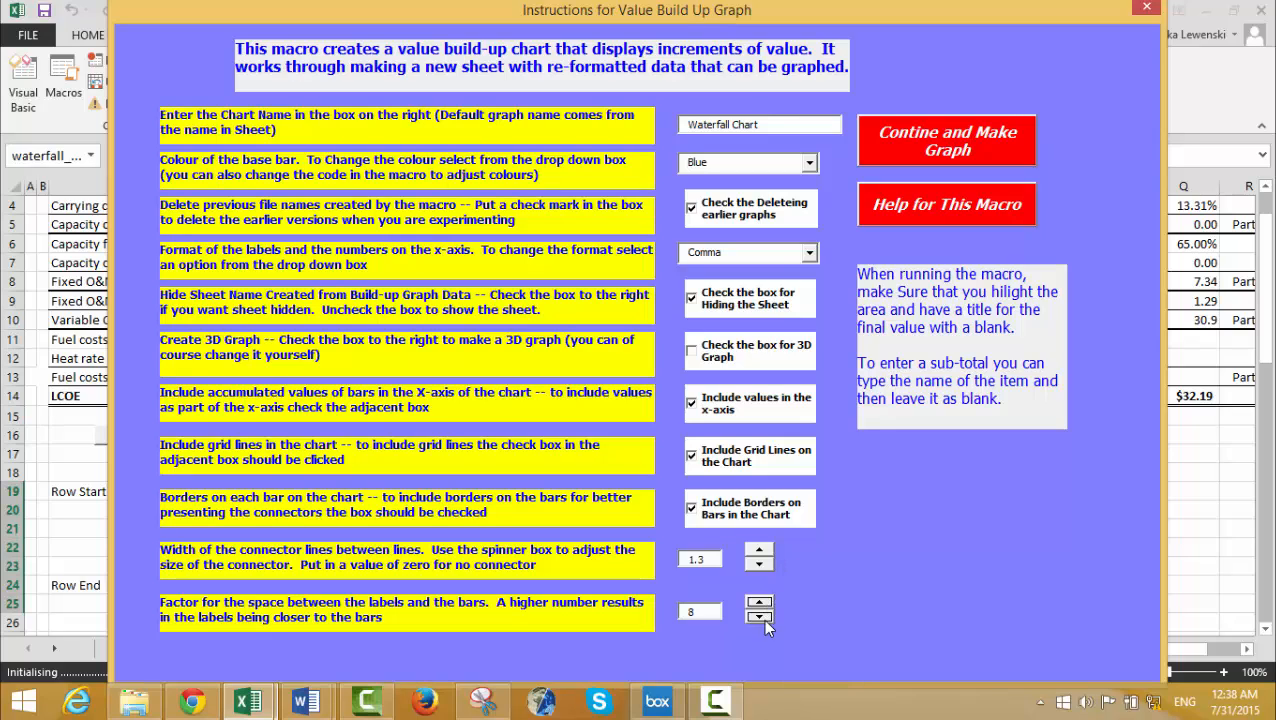
{"action": "left_click", "coordinate": [763, 616]}
Generate the waterfall chart of the LCOE increments and return to the source data on the Drivers sheet.
{"action": "left_click", "coordinate": [925, 148]}
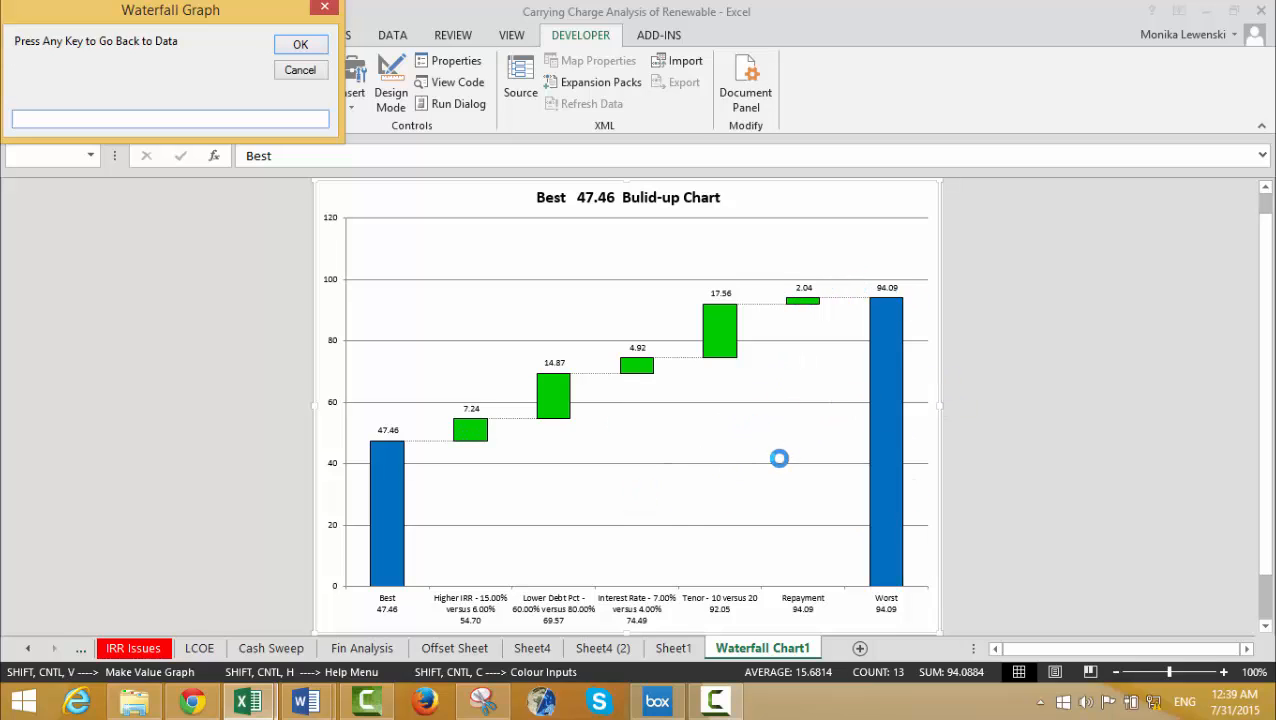
{"action": "left_click", "coordinate": [300, 46]}
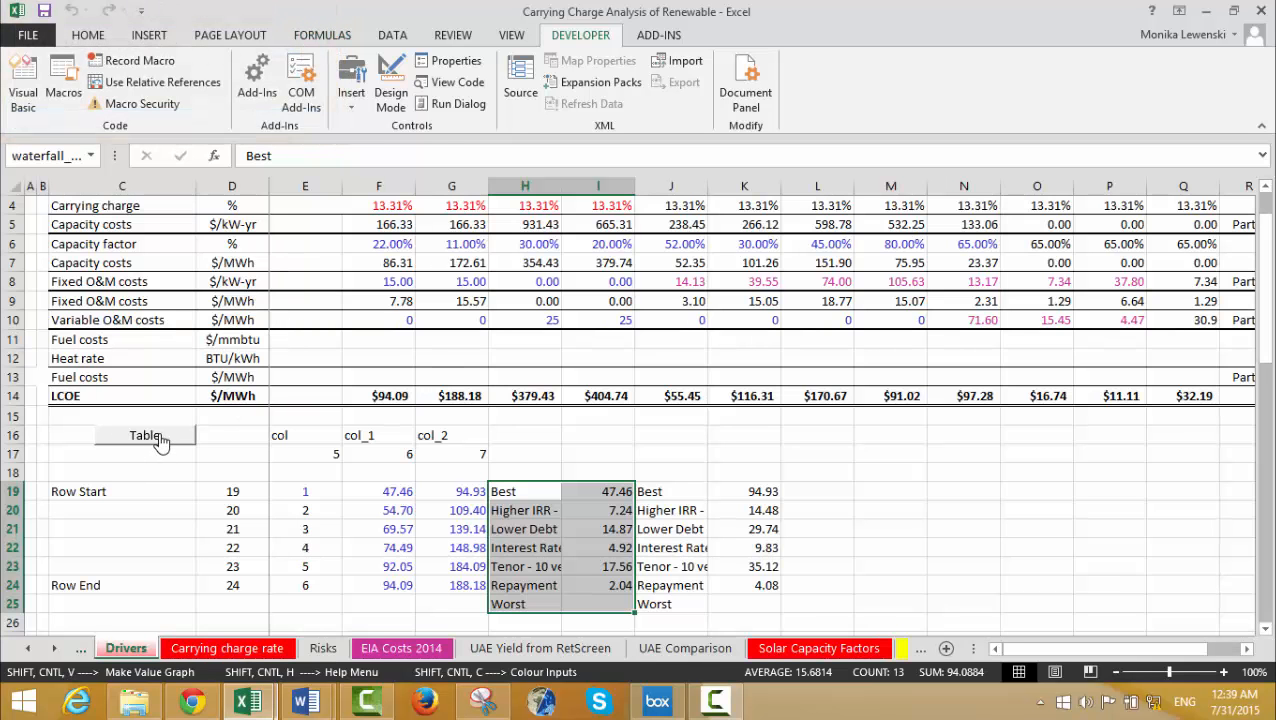
Set the Best Case required IRR on equity to 6% on the Carrying charge rate sheet.
{"action": "left_click", "coordinate": [229, 648]}
{"action": "left_click", "coordinate": [464, 395]}
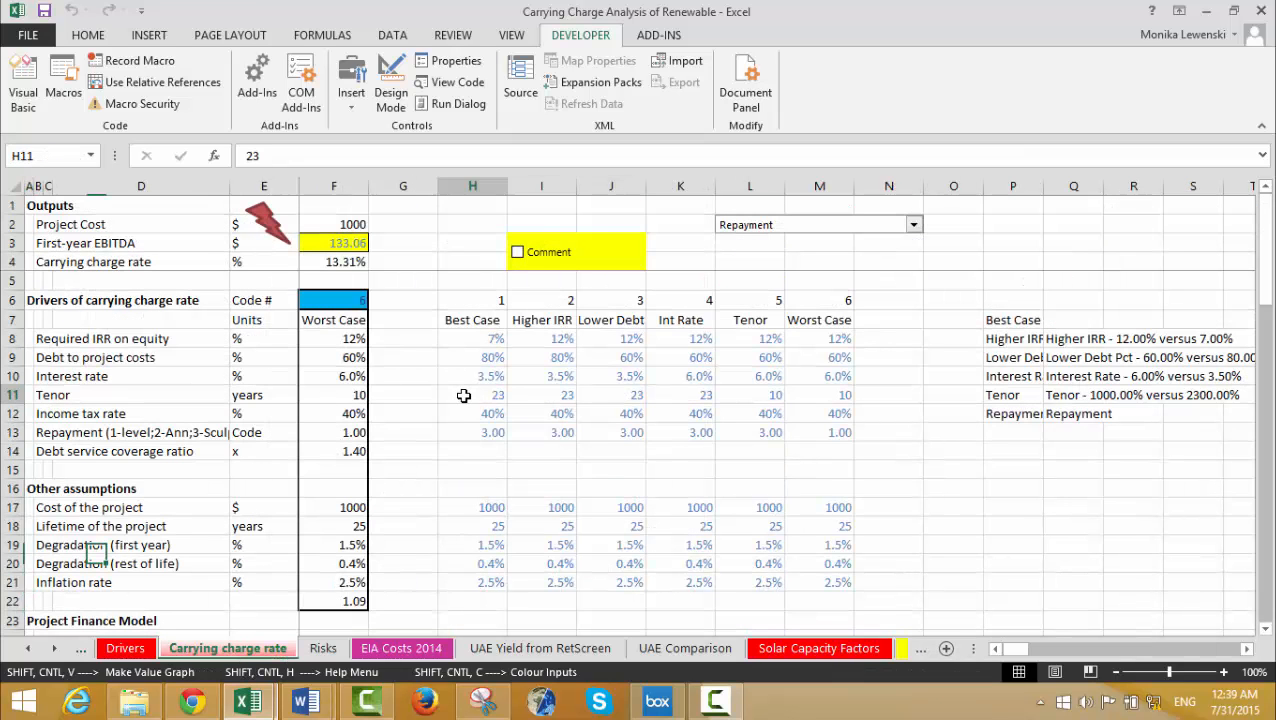
{"action": "key", "text": "Up"}
{"action": "key", "text": "Up"}
{"action": "key", "text": "Up"}
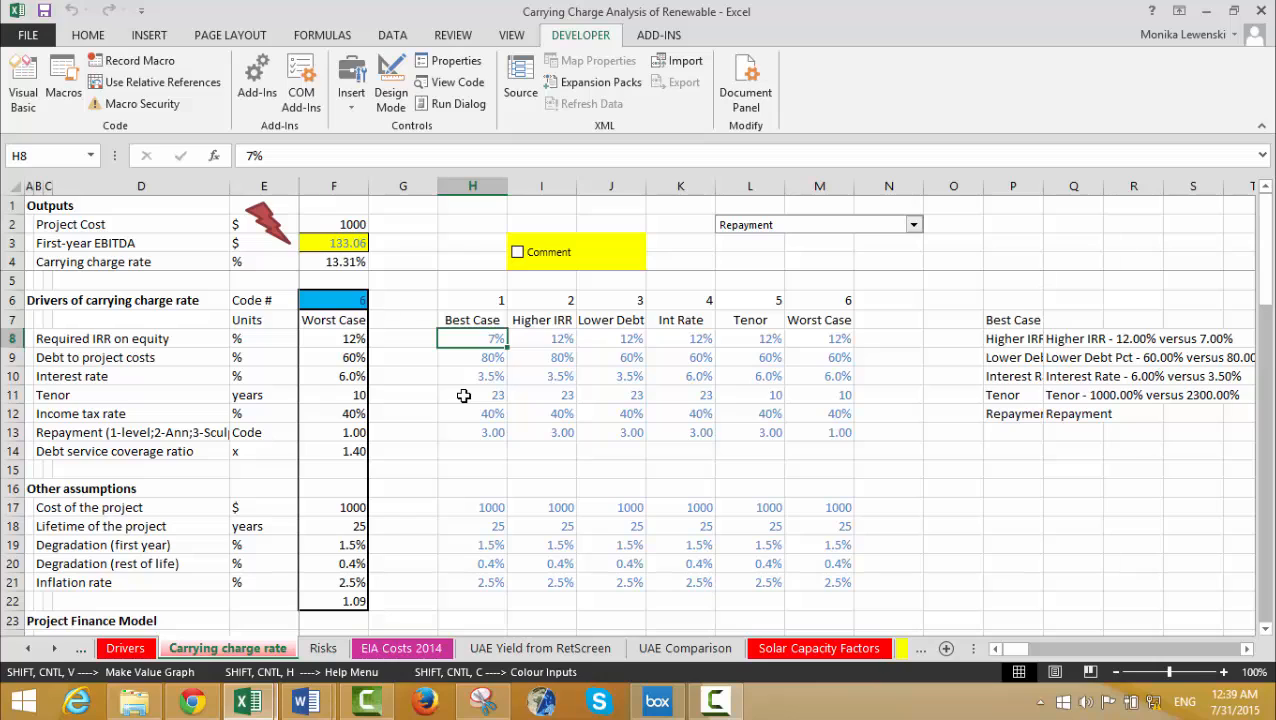
{"action": "type", "text": "6"}
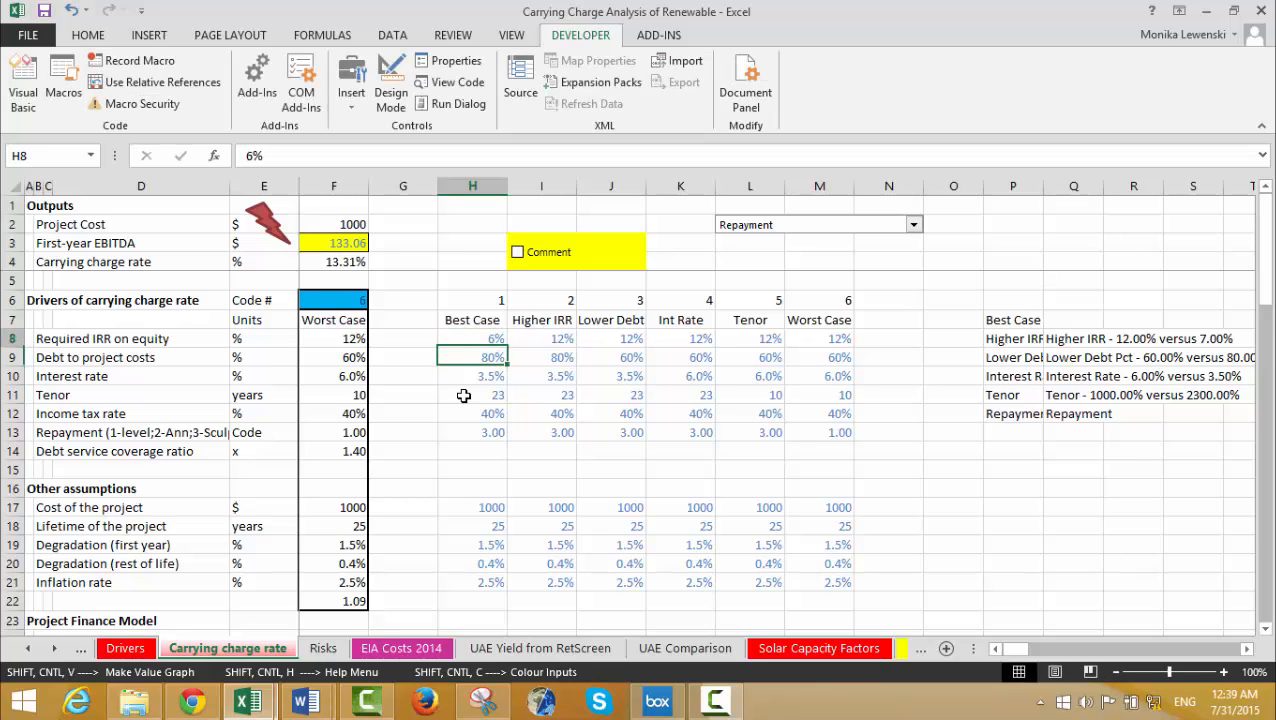
Set the required IRR to 13% for the Higher IRR through Worst Case scenarios and rerun the LCOE table on the Drivers sheet.
{"action": "key", "text": "Tab"}
{"action": "type", "text": "13"}
{"action": "key", "text": "Return"}
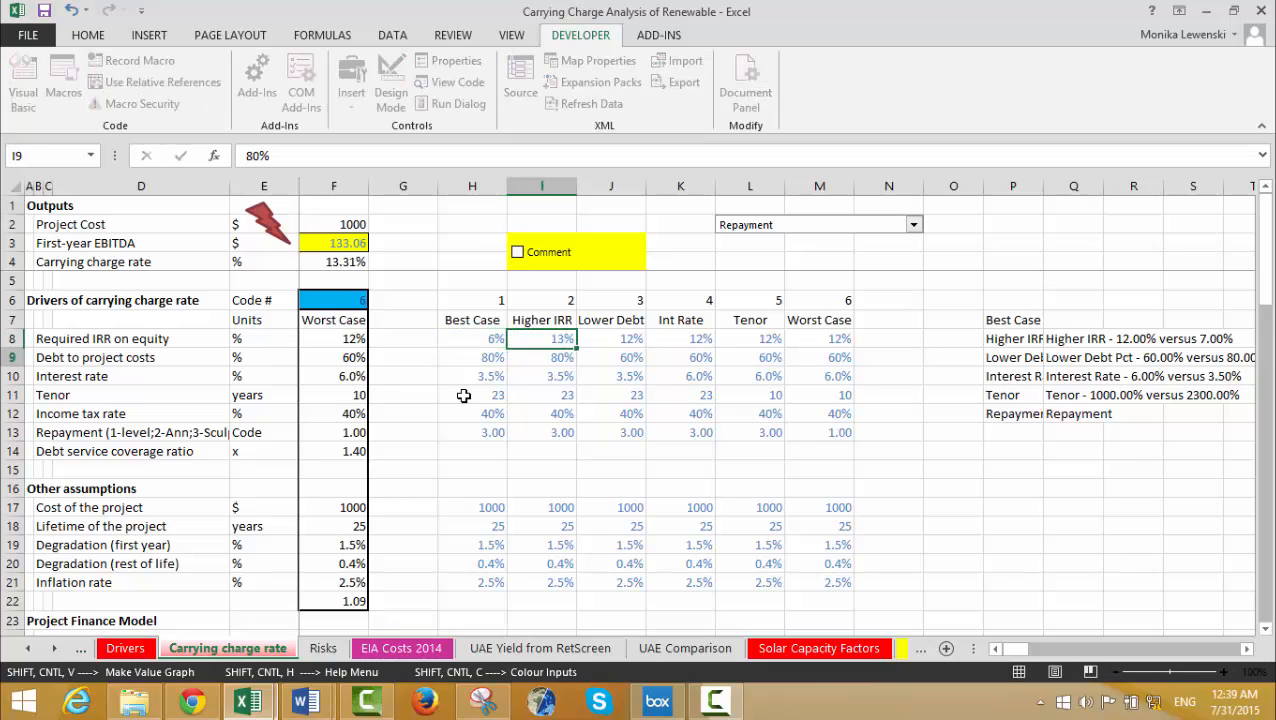
{"action": "key", "text": "Up"}
{"action": "key", "text": "ctrl+shift+Right"}
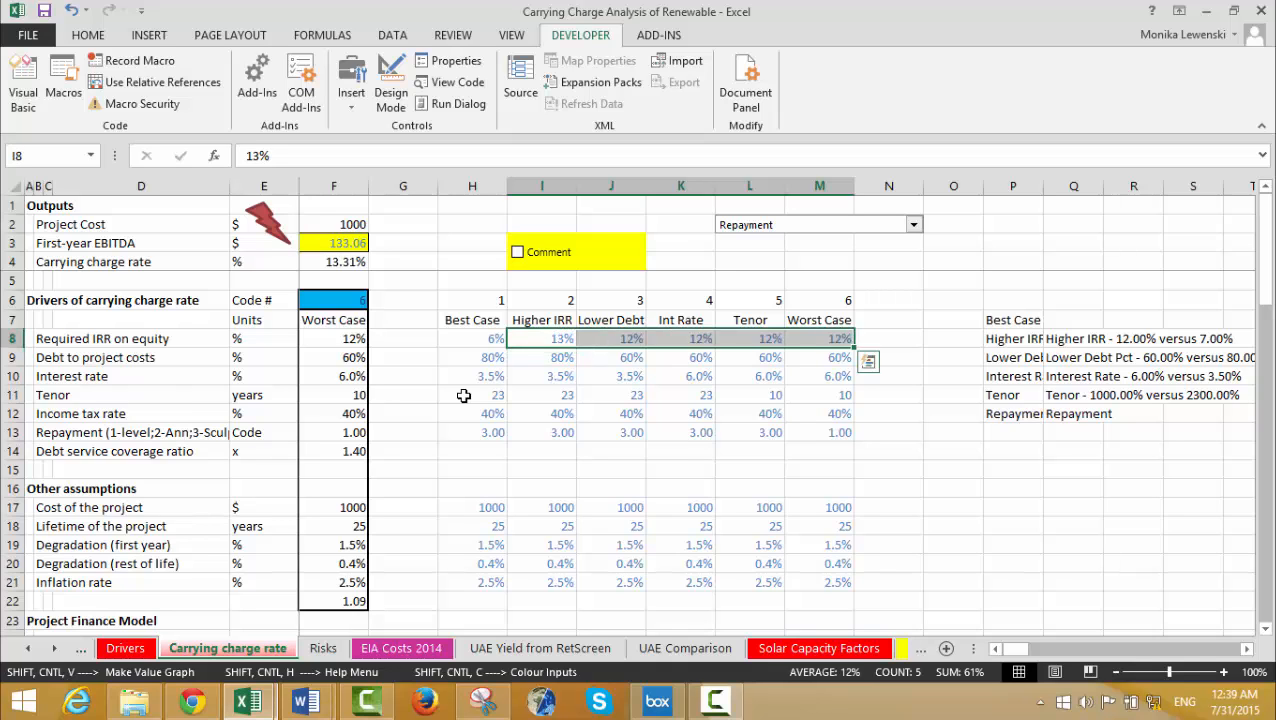
{"action": "key", "text": "Left"}
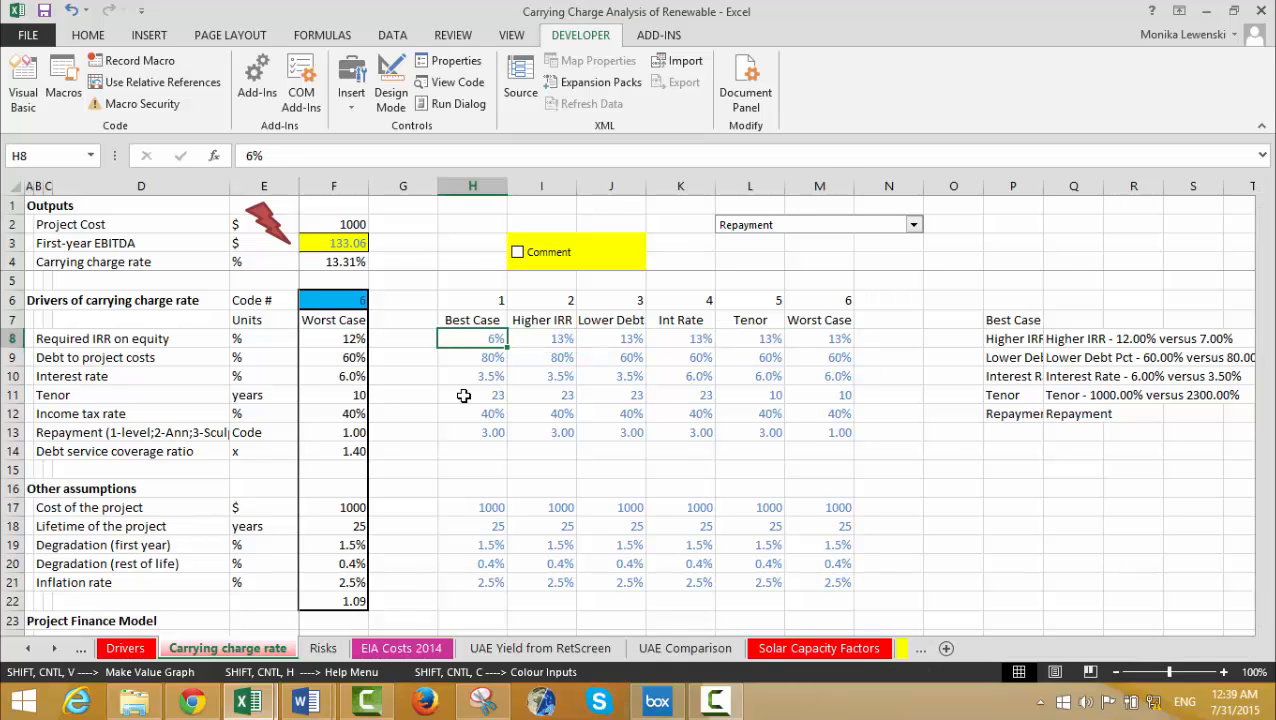
{"action": "key", "text": "ctrl+Page_Up"}
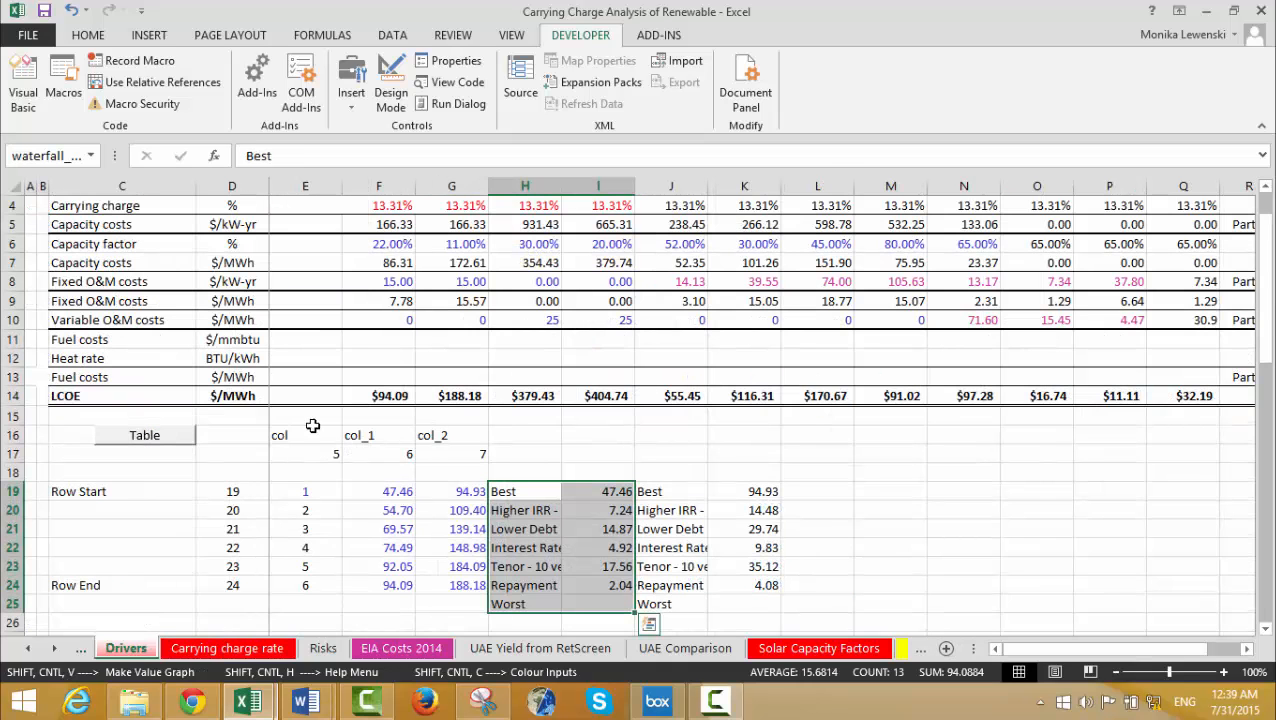
{"action": "left_click", "coordinate": [128, 444]}
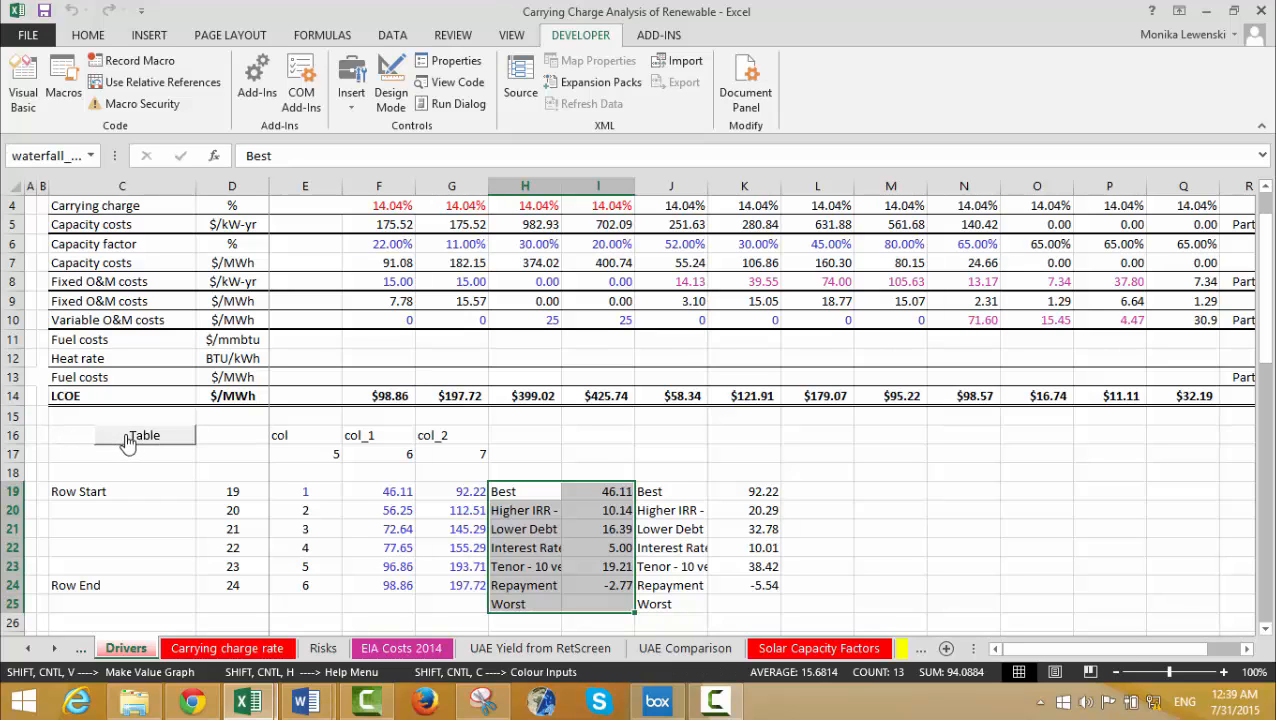
Go to the Waterfall Chart1 sheet and examine the build-up bars, particularly the Tenor and Repayment increments.
{"action": "key", "text": "ctrl+Page_Down"}
{"action": "key", "text": "ctrl+Page_Down"}
{"action": "key", "text": "ctrl+Page_Down"}
{"action": "key", "text": "ctrl+Page_Down"}
{"action": "key", "text": "ctrl+Page_Down"}
{"action": "key", "text": "ctrl+Page_Down"}
{"action": "key", "text": "ctrl+Page_Down"}
{"action": "key", "text": "ctrl+Page_Down"}
{"action": "key", "text": "ctrl+Page_Down"}
{"action": "key", "text": "ctrl+Page_Down"}
{"action": "key", "text": "ctrl+Page_Down"}
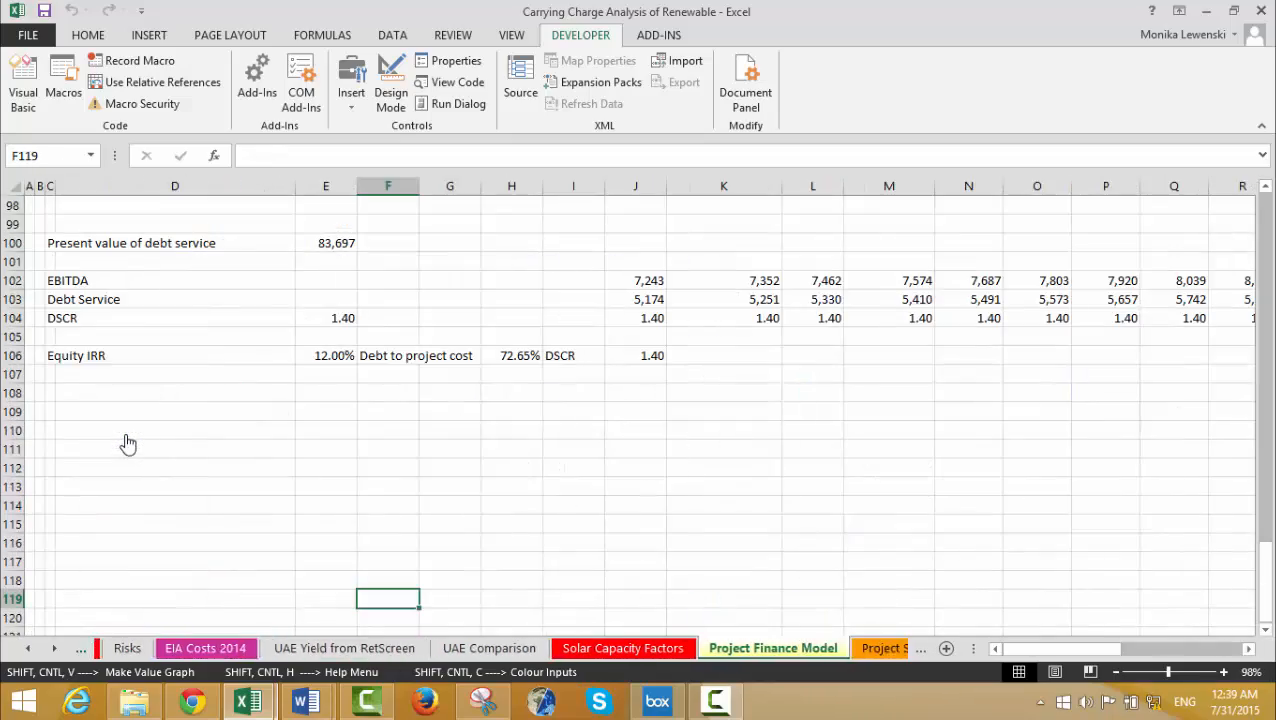
{"action": "key", "text": "ctrl+Page_Down"}
{"action": "key", "text": "ctrl+Page_Down"}
{"action": "key", "text": "ctrl+Page_Down"}
{"action": "key", "text": "ctrl+Page_Down"}
{"action": "key", "text": "ctrl+Page_Down"}
{"action": "key", "text": "ctrl+Page_Down"}
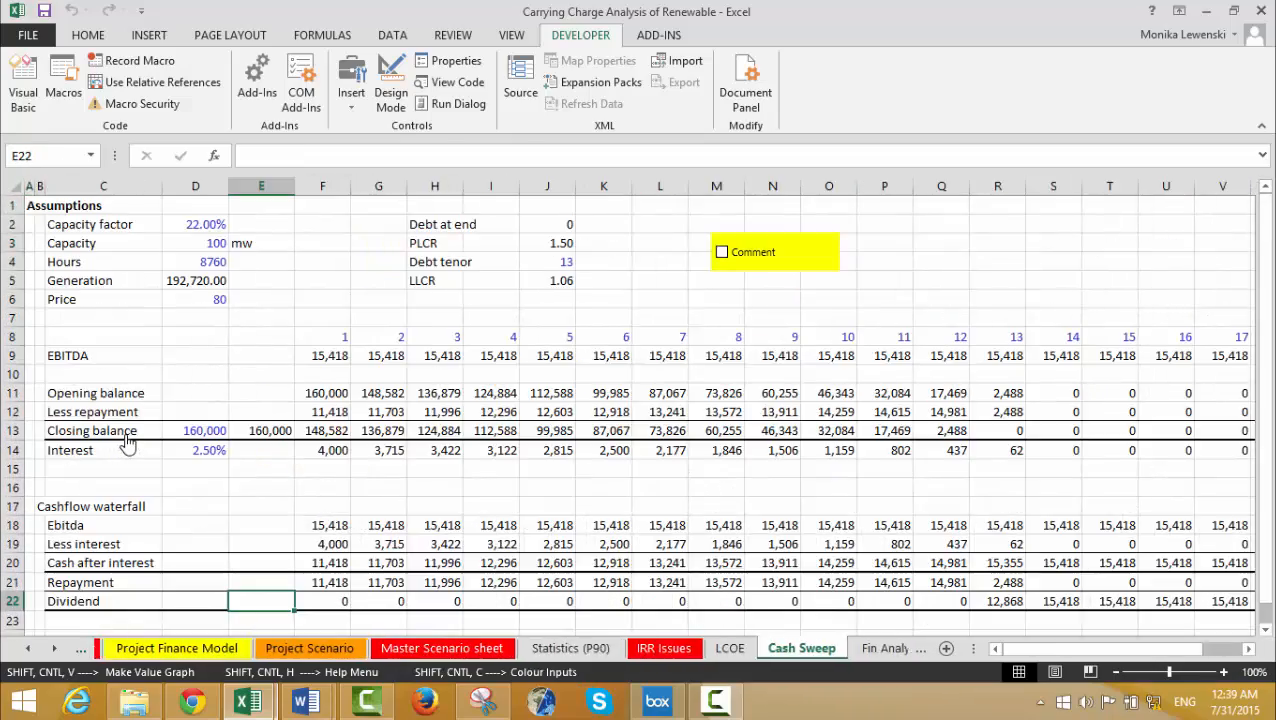
{"action": "key", "text": "ctrl+Page_Down"}
{"action": "key", "text": "ctrl+Page_Down"}
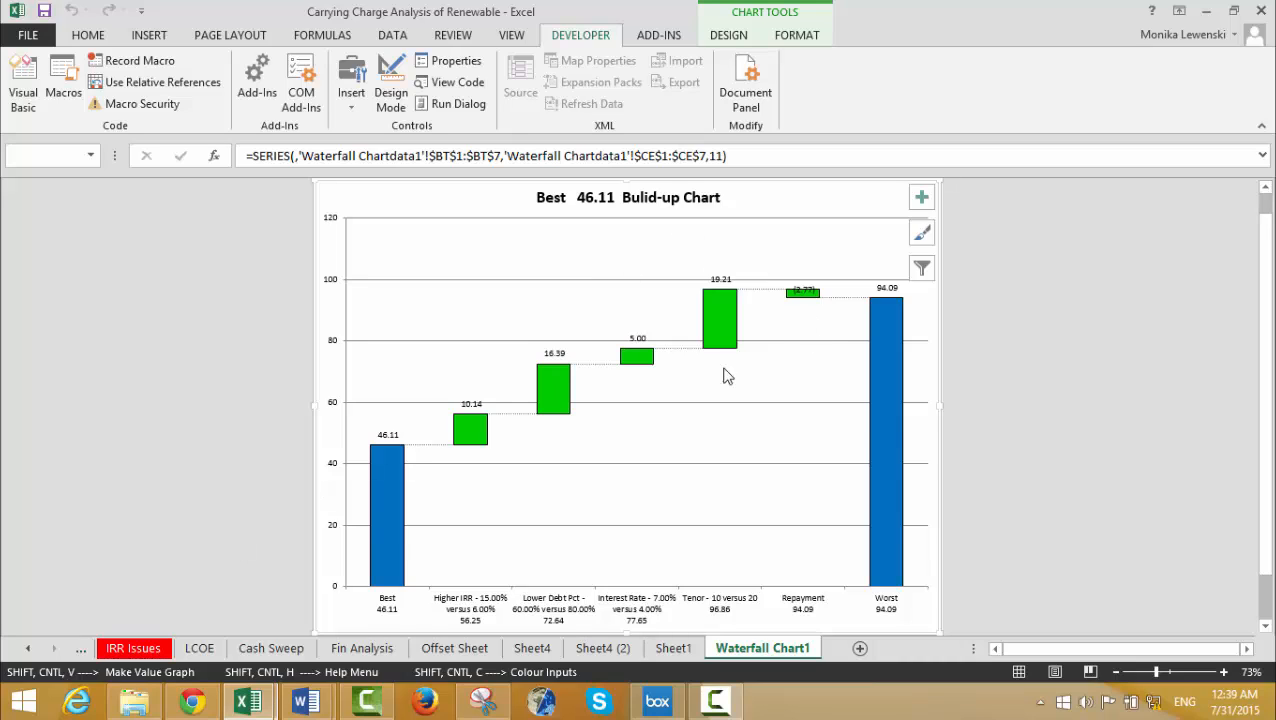
{"action": "mouse_move", "coordinate": [716, 377]}
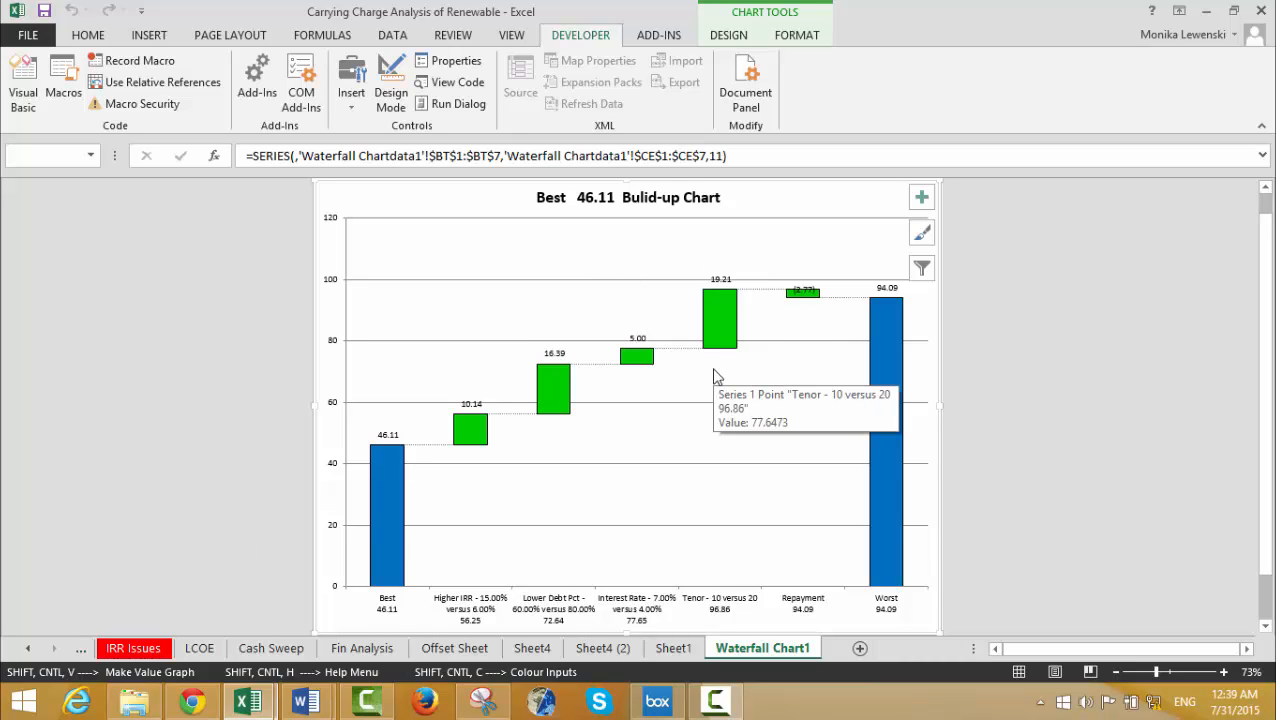
Return to the Drivers sheet and inspect the Repayment increment's formula in I24 and the scenario 6 LCOE in F24.
{"action": "key", "text": "ctrl+Page_Up"}
{"action": "key", "text": "ctrl+Page_Up"}
{"action": "key", "text": "ctrl+Page_Up"}
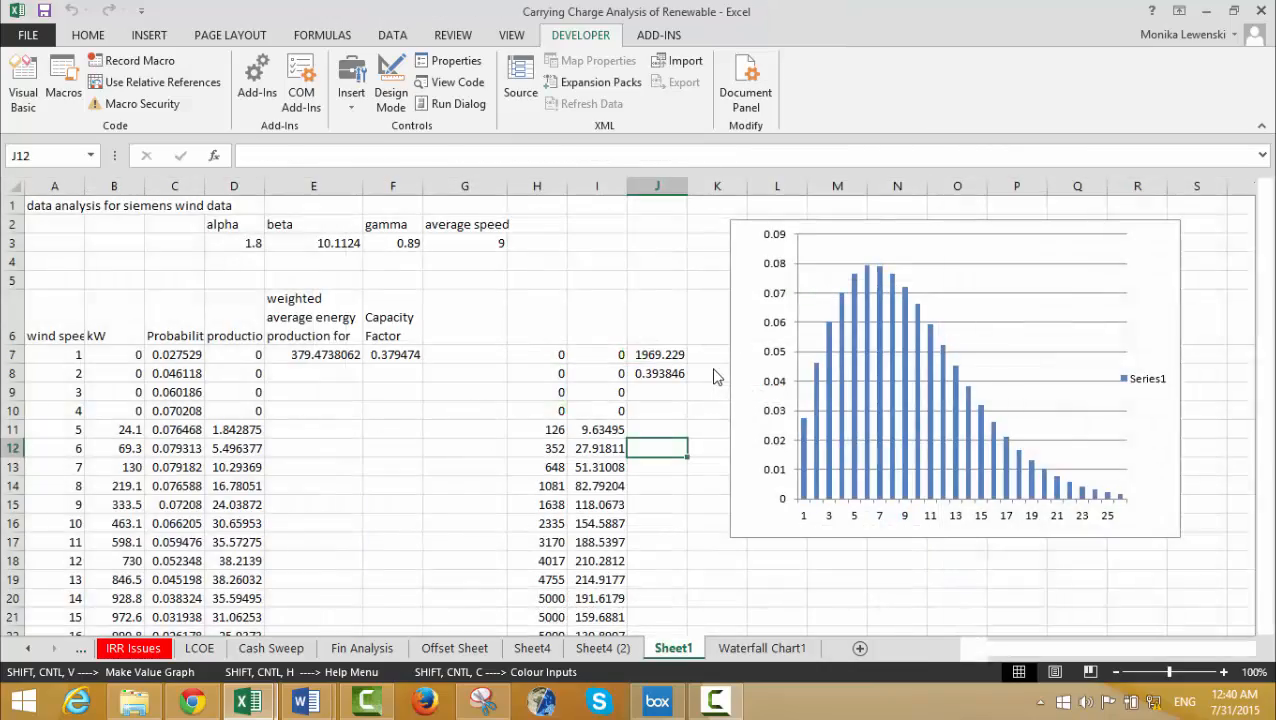
{"action": "key", "text": "ctrl+Page_Up"}
{"action": "key", "text": "ctrl+Page_Up"}
{"action": "key", "text": "ctrl+Page_Up"}
{"action": "key", "text": "ctrl+Page_Up"}
{"action": "key", "text": "ctrl+Page_Up"}
{"action": "key", "text": "ctrl+Page_Up"}
{"action": "key", "text": "ctrl+Page_Up"}
{"action": "key", "text": "ctrl+Page_Up"}
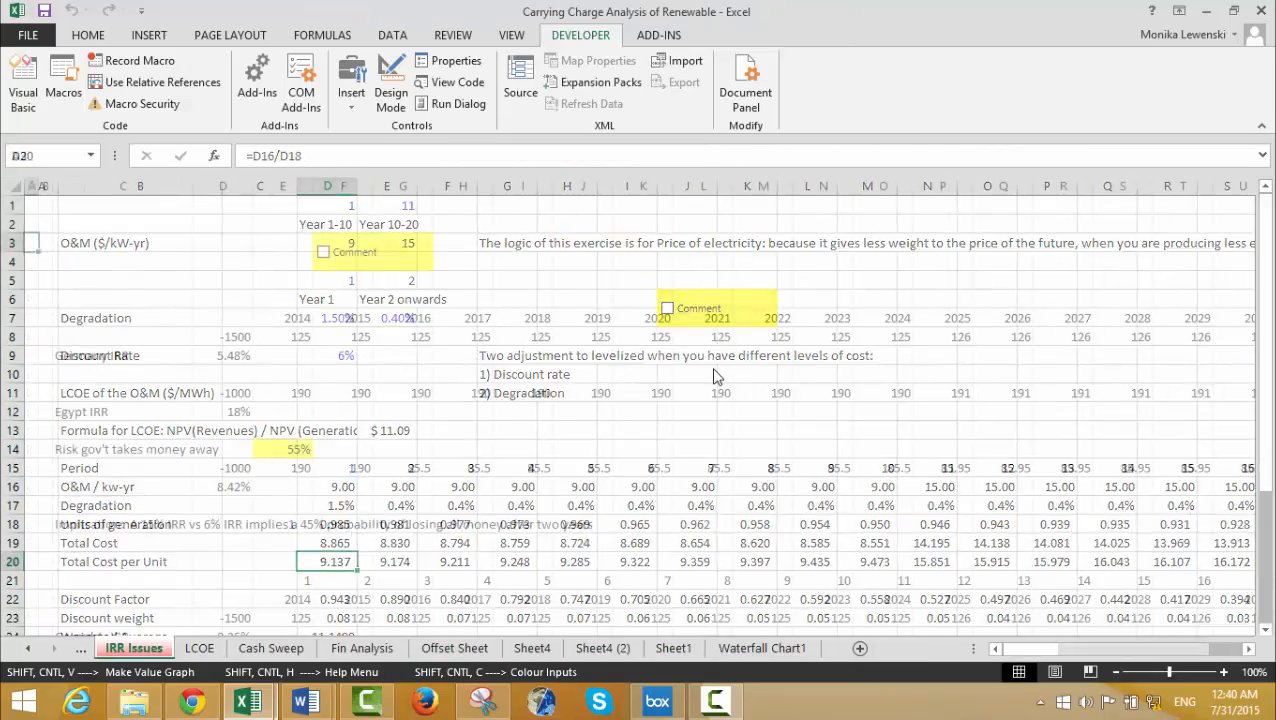
{"action": "key", "text": "ctrl+Page_Up"}
{"action": "key", "text": "ctrl+Page_Up"}
{"action": "key", "text": "ctrl+Page_Up"}
{"action": "key", "text": "ctrl+Page_Up"}
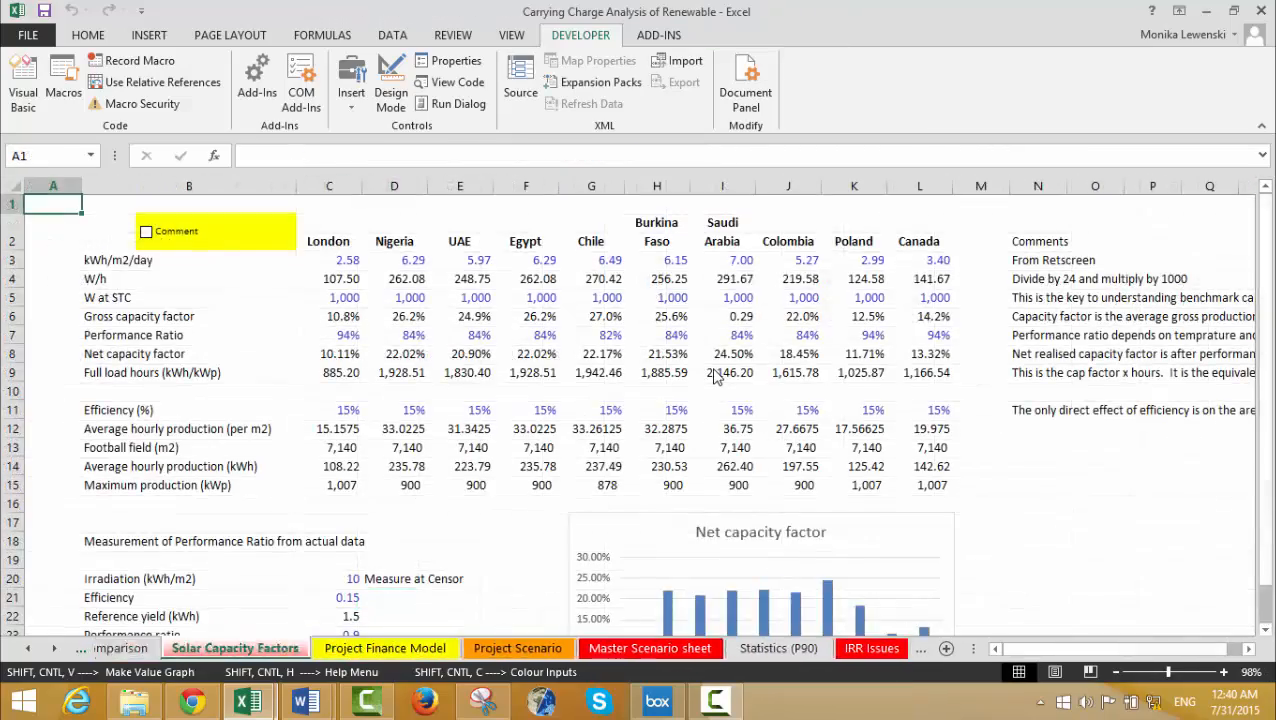
{"action": "key", "text": "ctrl+Page_Up"}
{"action": "key", "text": "ctrl+Page_Up"}
{"action": "key", "text": "ctrl+Page_Up"}
{"action": "key", "text": "ctrl+Page_Up"}
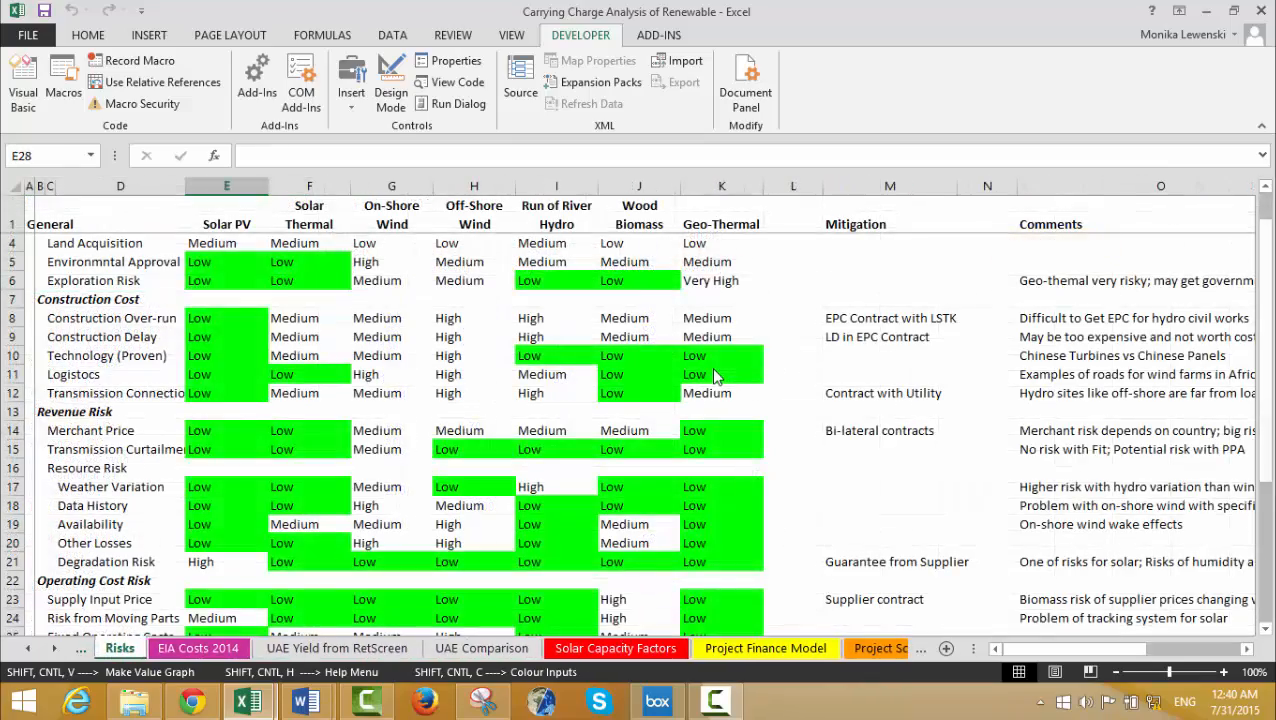
{"action": "key", "text": "Down"}
{"action": "key", "text": "Down"}
{"action": "key", "text": "Down"}
{"action": "key", "text": "Down"}
{"action": "key", "text": "Down"}
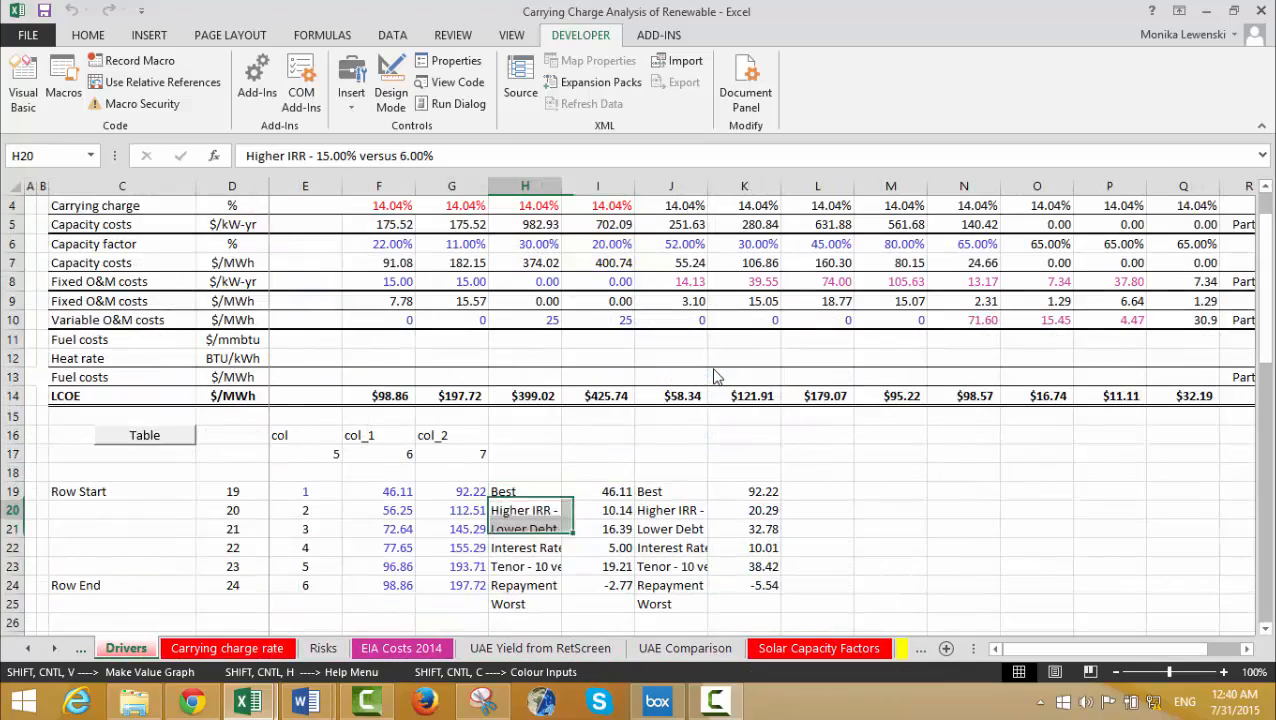
{"action": "key", "text": "Right"}
{"action": "key", "text": "Right"}
{"action": "key", "text": "Left"}
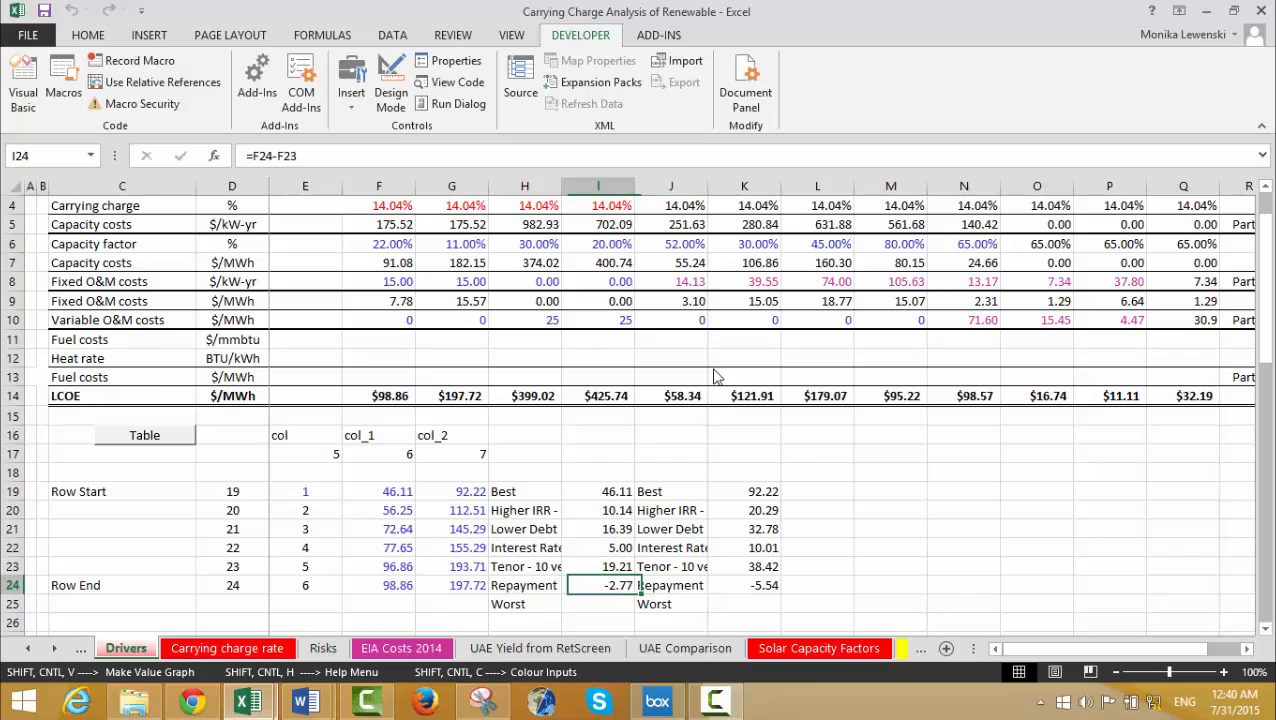
{"action": "key", "text": "Left"}
{"action": "key", "text": "Left"}
{"action": "key", "text": "Left"}
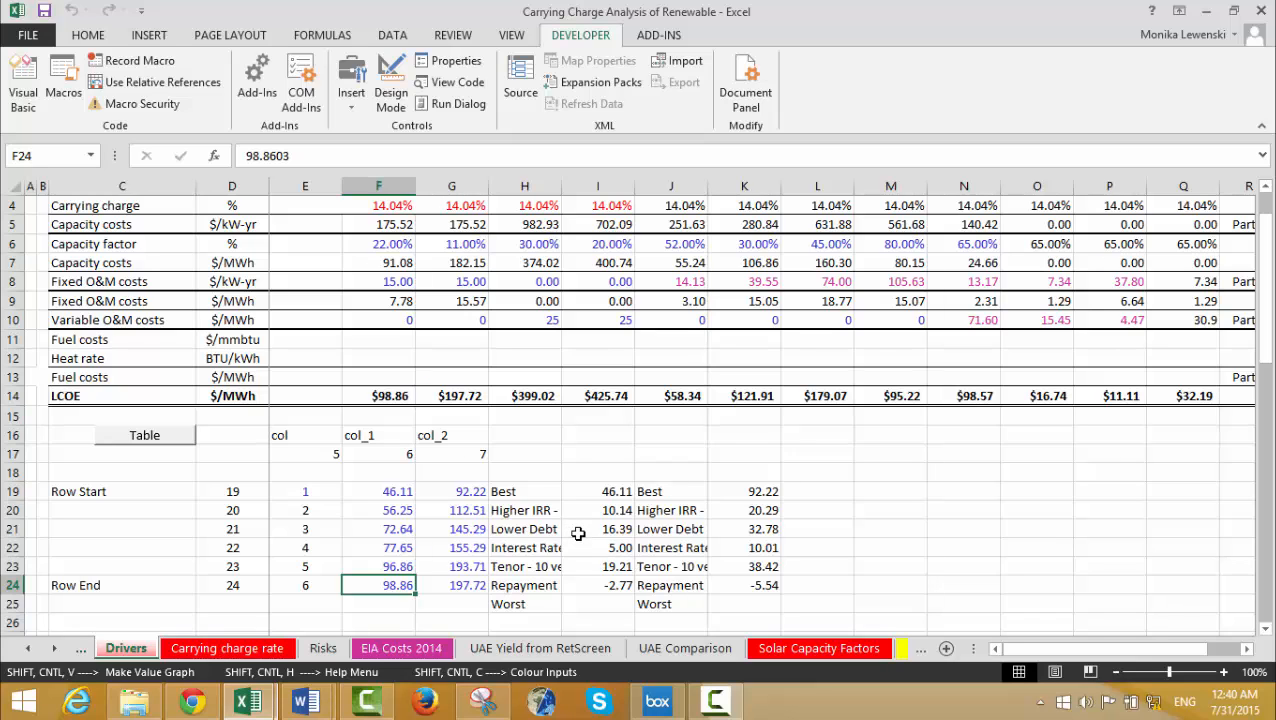
{"action": "key", "text": "ctrl+shift+v"}
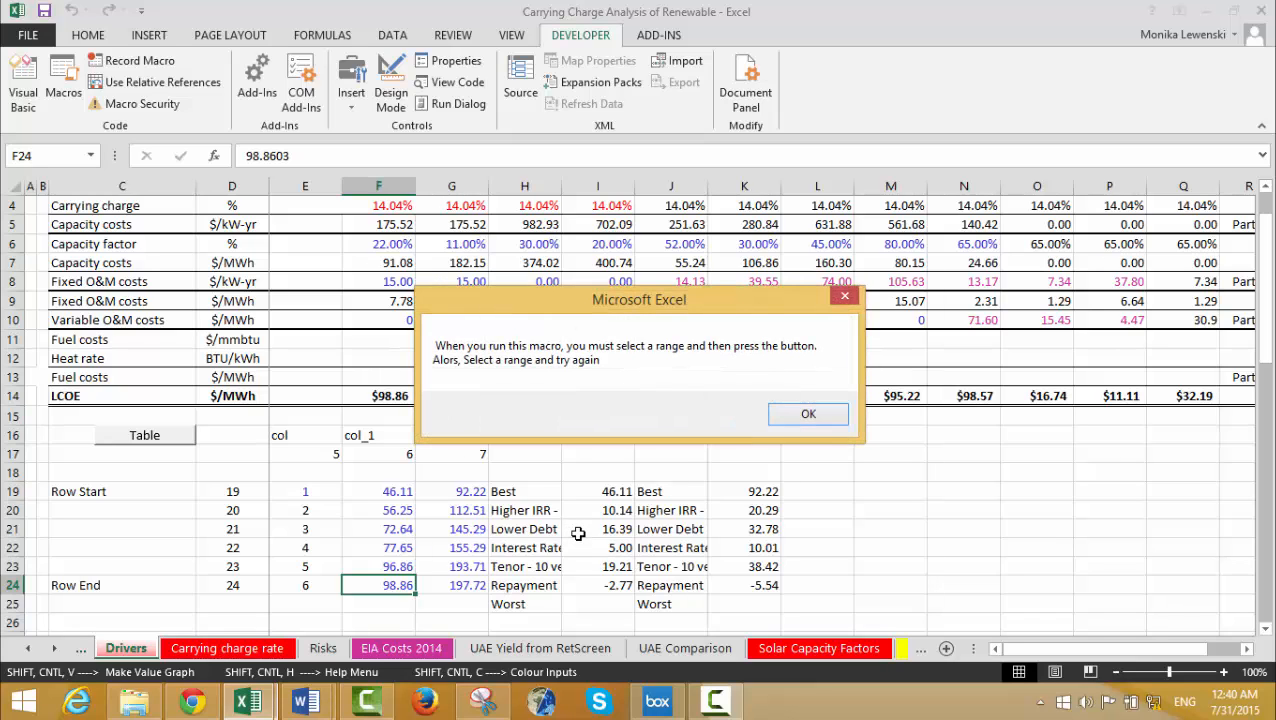
{"action": "key", "text": "Return"}
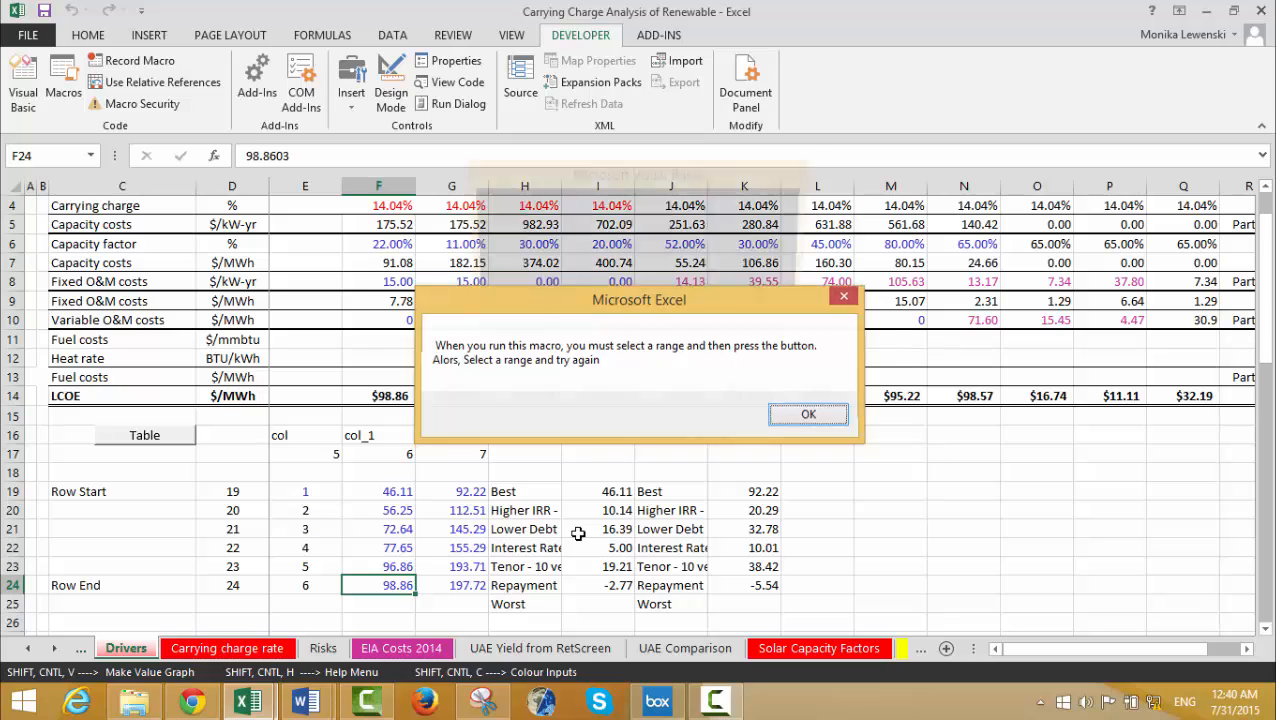
{"action": "key", "text": "Escape"}
Select the scenario labels and increments in H19:I25 and run the Make Value Graph macro to open its options.
{"action": "key", "text": "Up"}
{"action": "key", "text": "Up"}
{"action": "key", "text": "Up"}
{"action": "key", "text": "Up"}
{"action": "key", "text": "Up"}
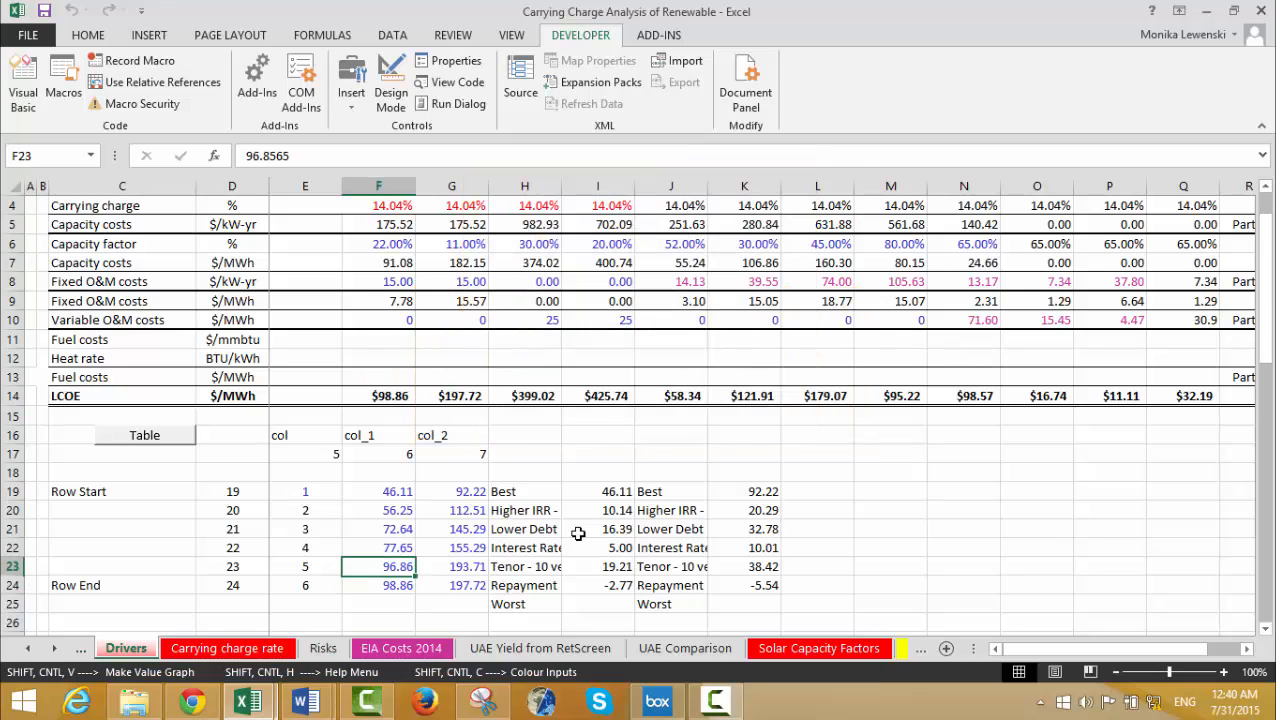
{"action": "key", "text": "Right"}
{"action": "key", "text": "Right"}
{"action": "key", "text": "shift+Right"}
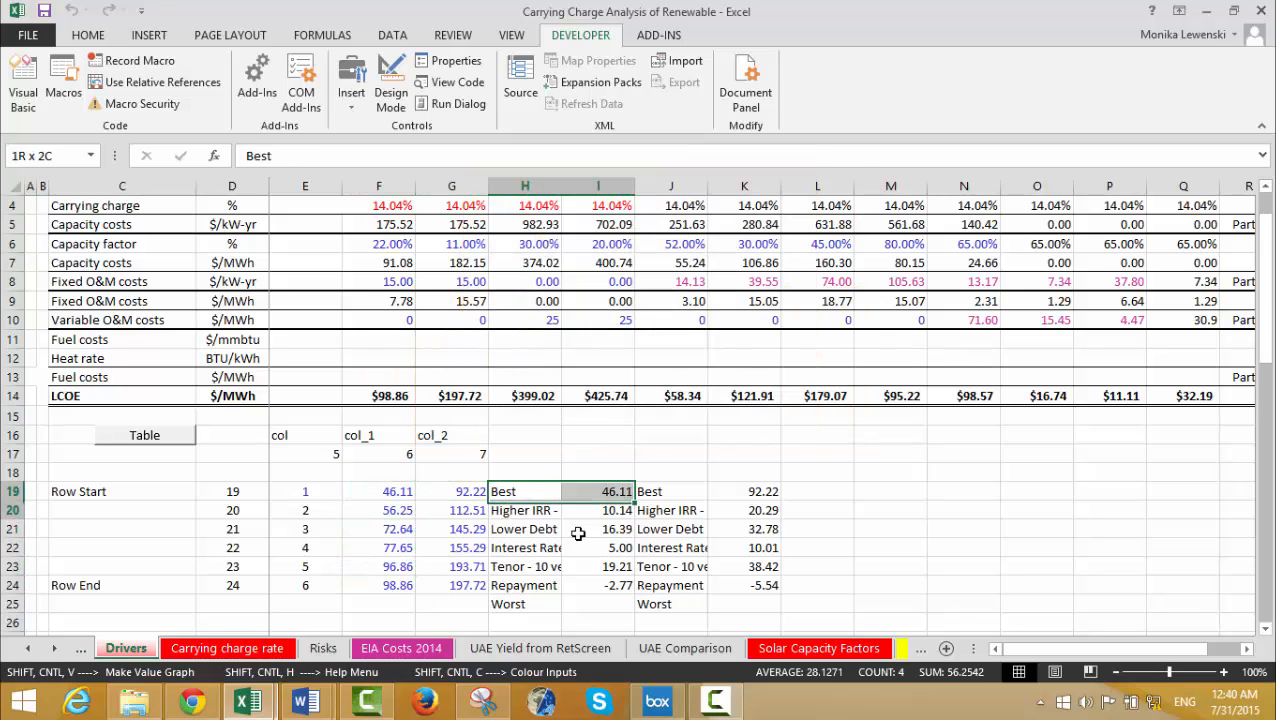
{"action": "key", "text": "shift+Down"}
{"action": "key", "text": "shift+Down"}
{"action": "key", "text": "shift+Down"}
{"action": "key", "text": "shift+Down"}
{"action": "key", "text": "shift+Down"}
{"action": "key", "text": "shift+Down"}
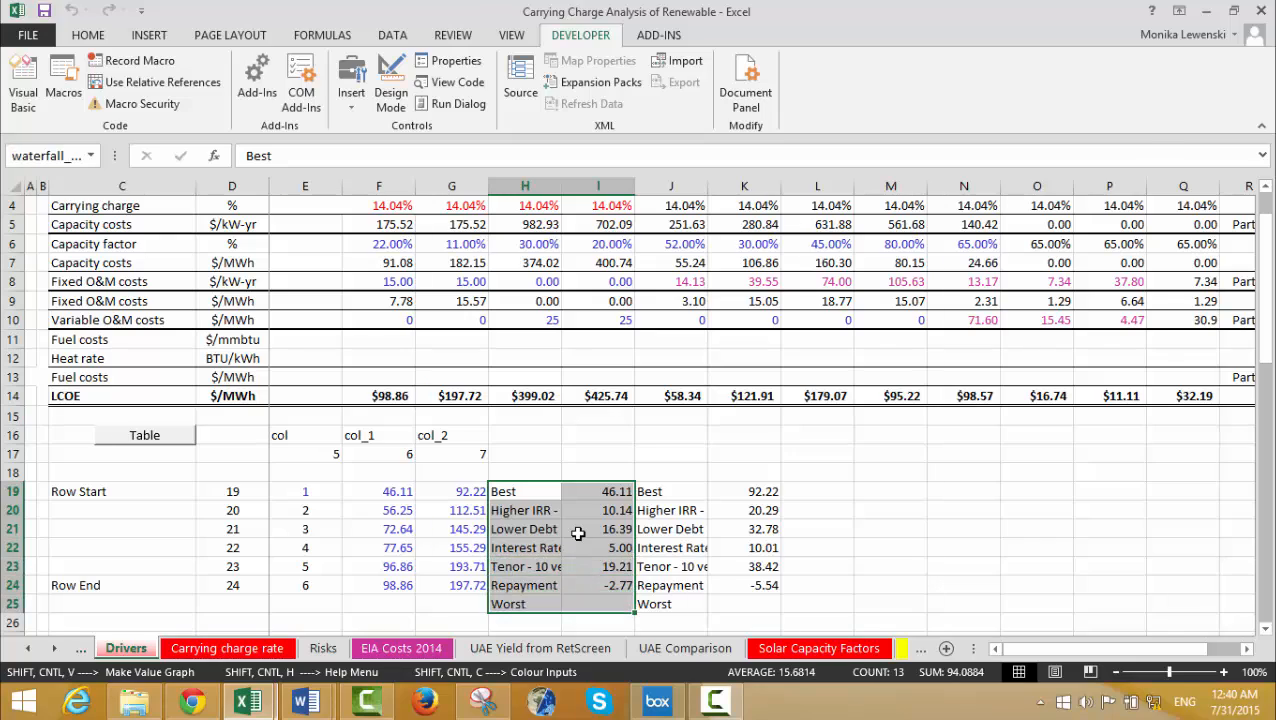
{"action": "key", "text": "ctrl+shift+v"}
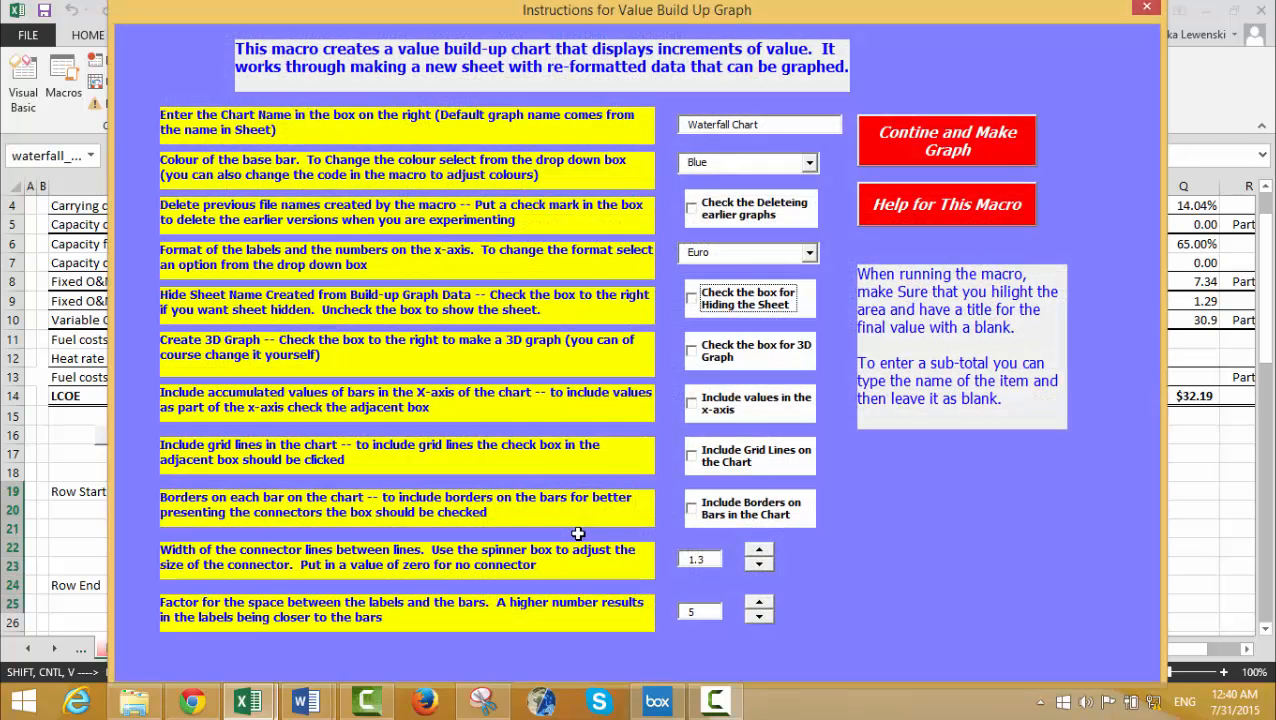
Choose the Comma number format and enable deleting earlier graphs, hiding the data sheet, x-axis values, grid lines and bar borders.
{"action": "left_click", "coordinate": [690, 208]}
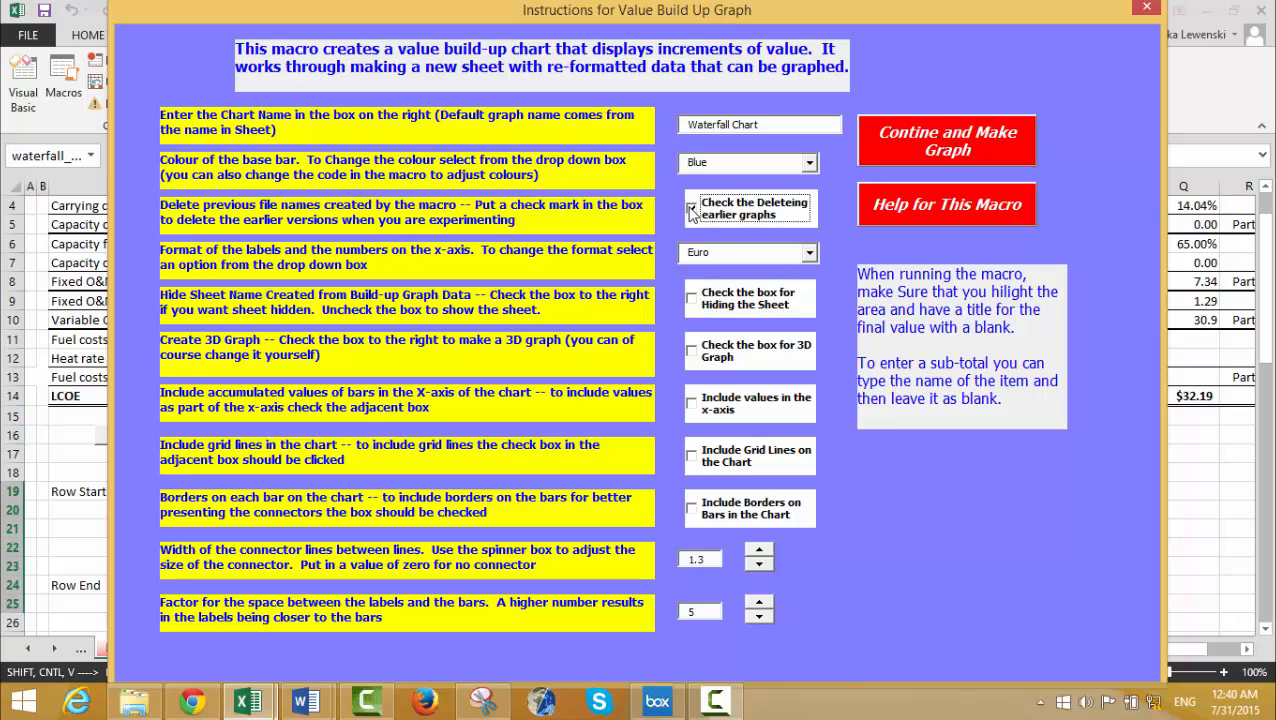
{"action": "left_click", "coordinate": [811, 255]}
{"action": "left_click", "coordinate": [757, 284]}
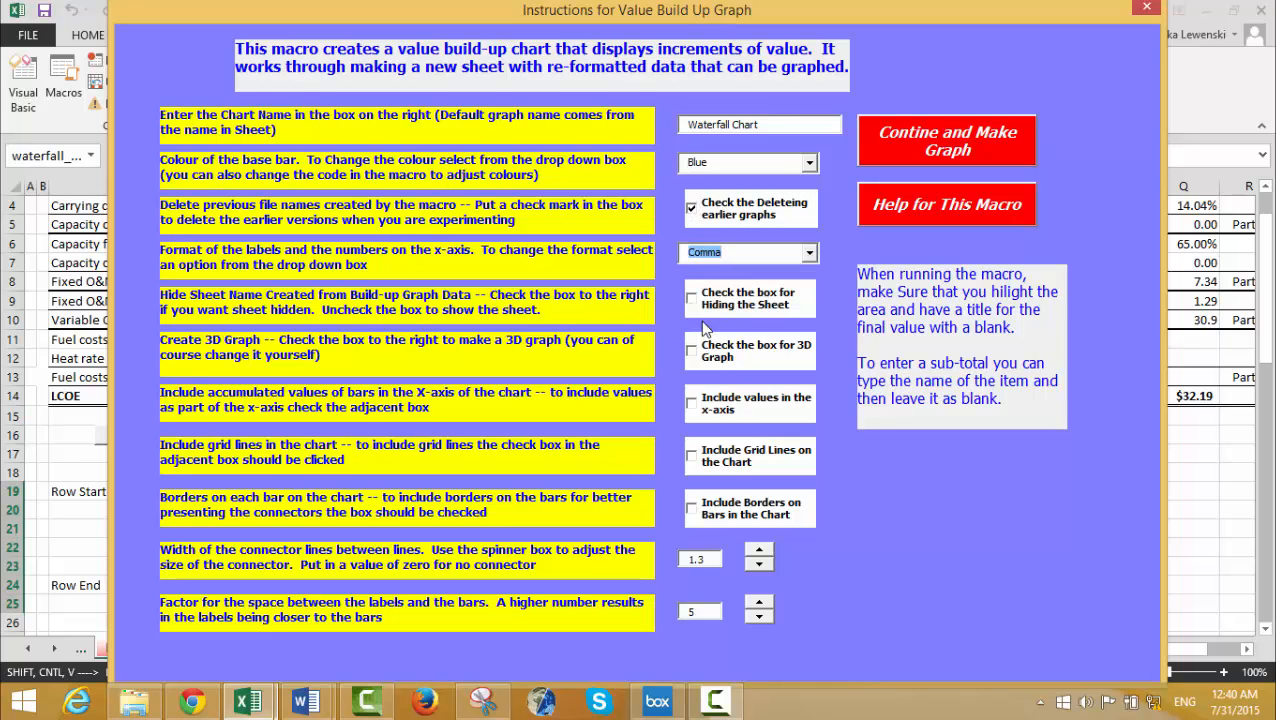
{"action": "left_click", "coordinate": [697, 304]}
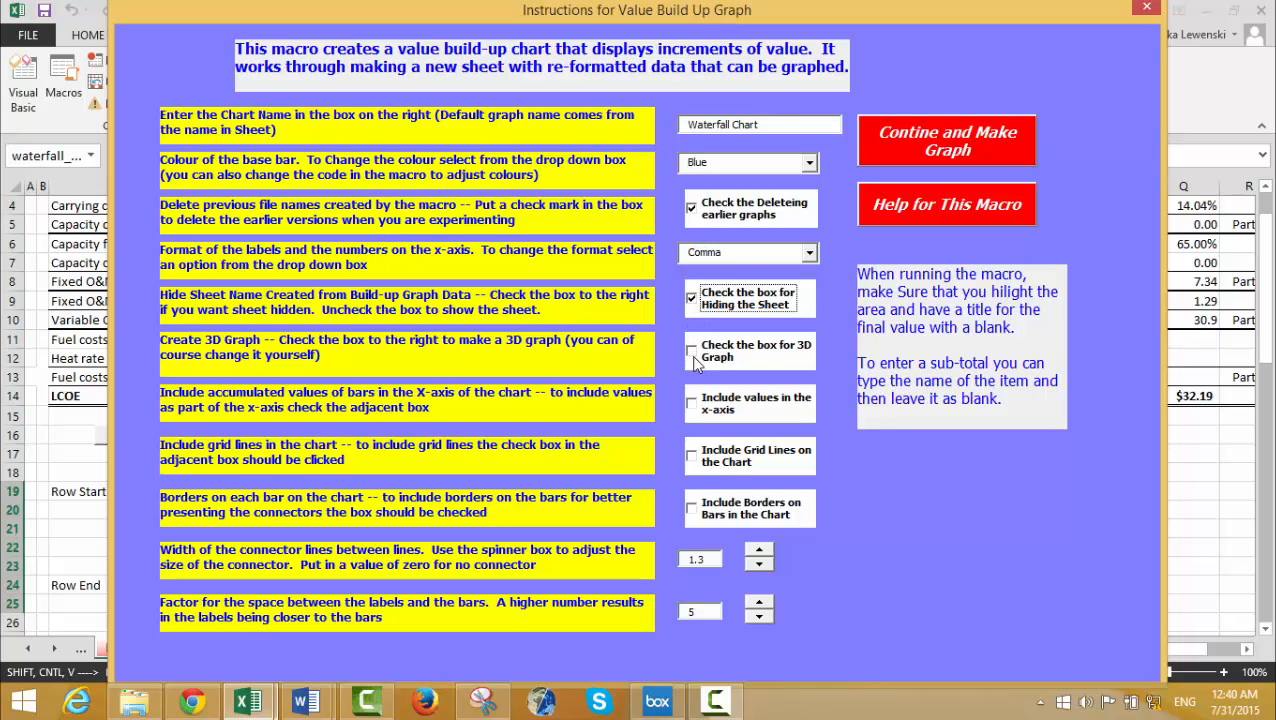
{"action": "left_click", "coordinate": [694, 406]}
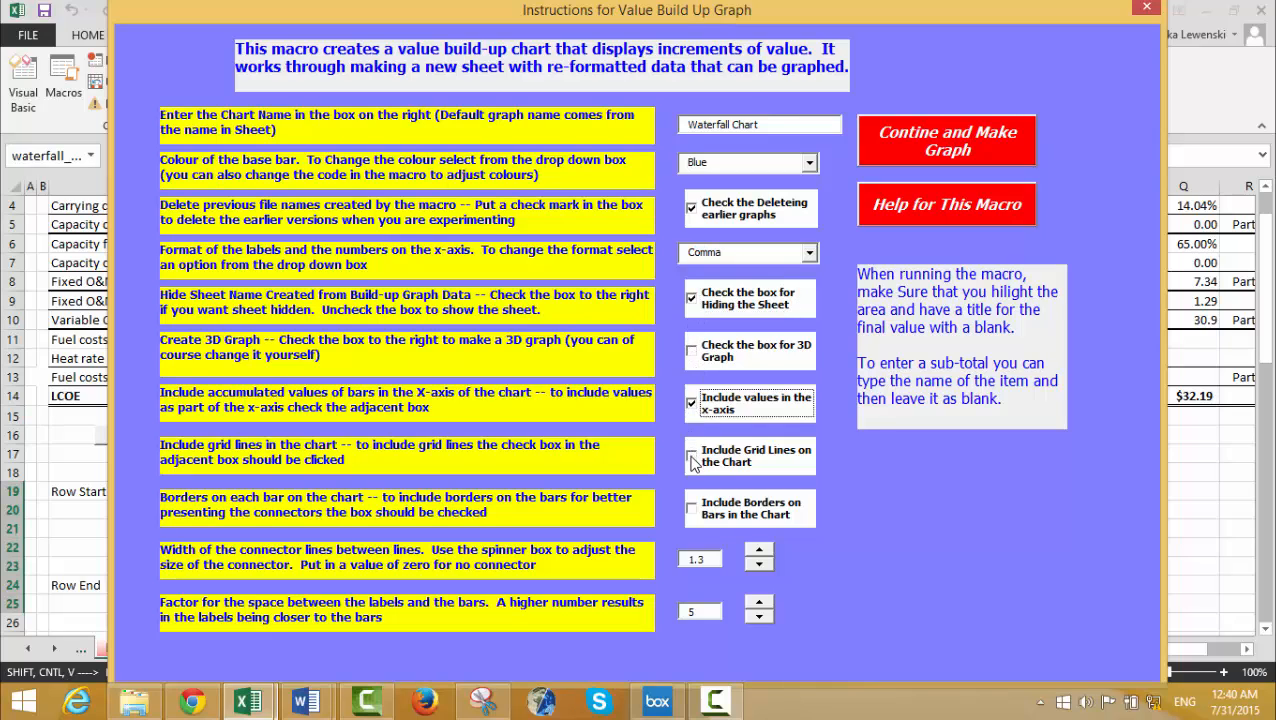
{"action": "left_click", "coordinate": [692, 458]}
{"action": "left_click", "coordinate": [691, 508]}
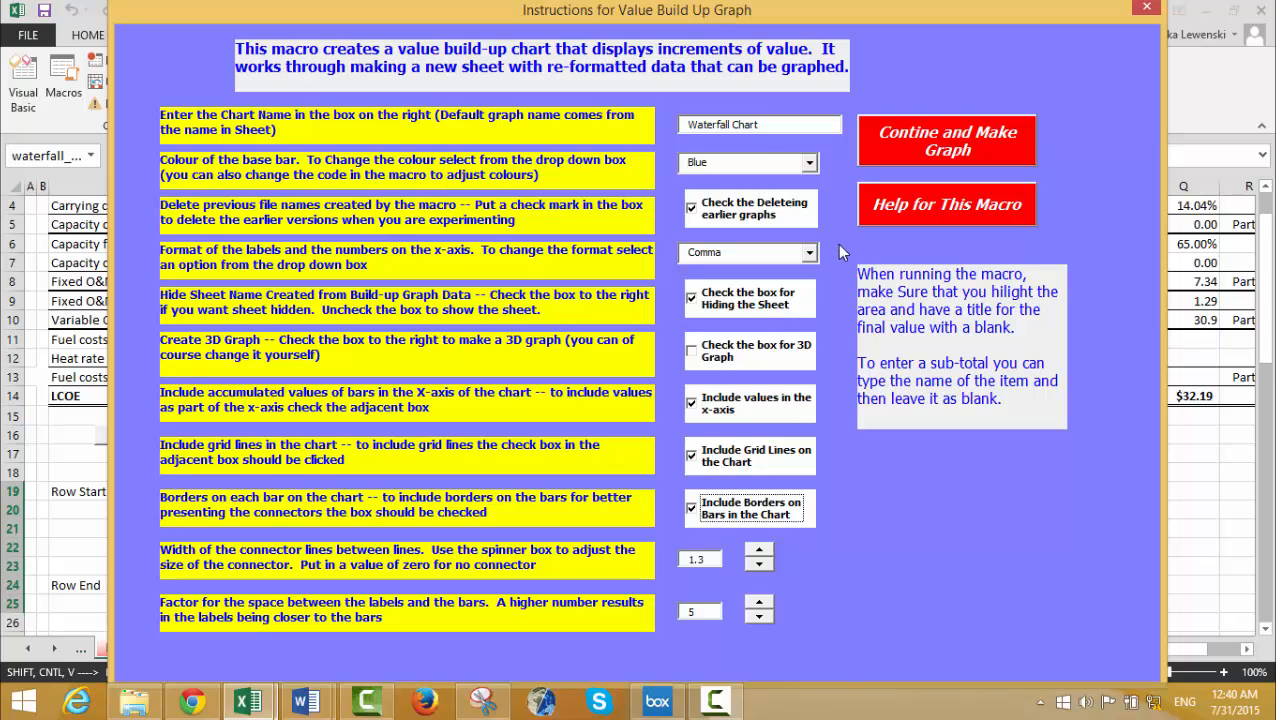
Generate the waterfall chart from the updated LCOE increments and go back to the data on the Drivers sheet.
{"action": "left_click", "coordinate": [882, 140]}
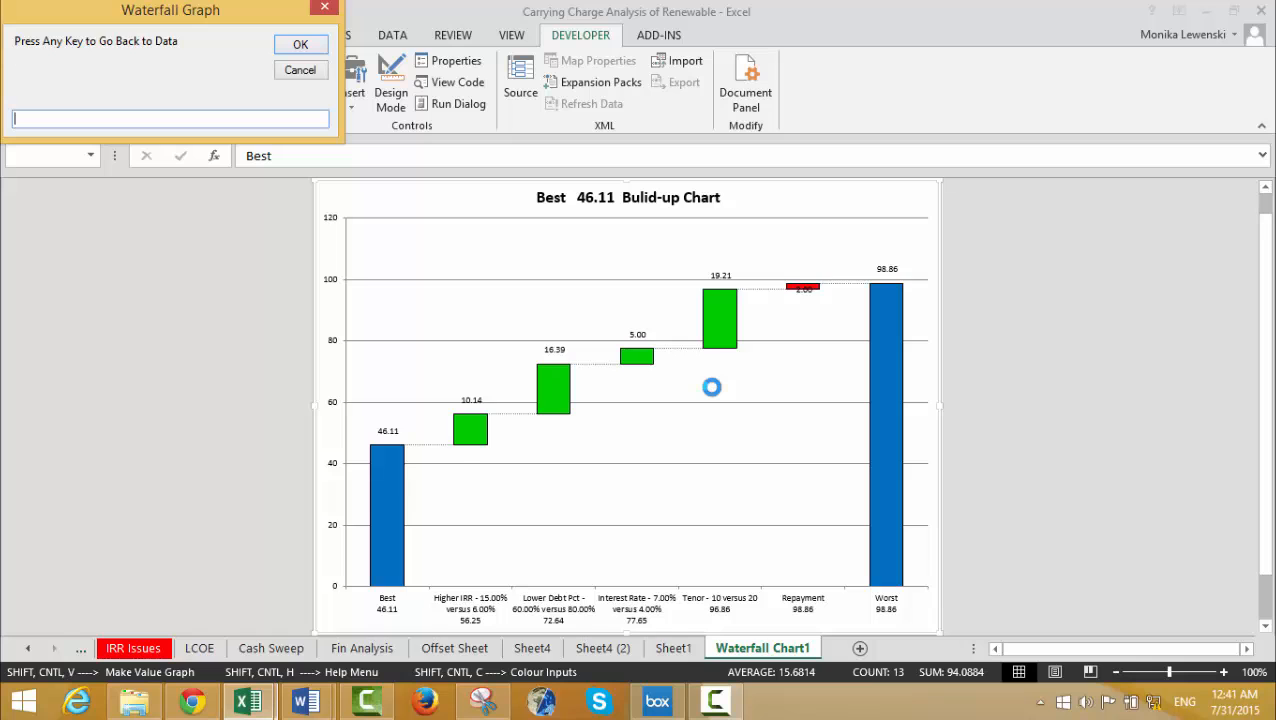
{"action": "key", "text": "Return"}
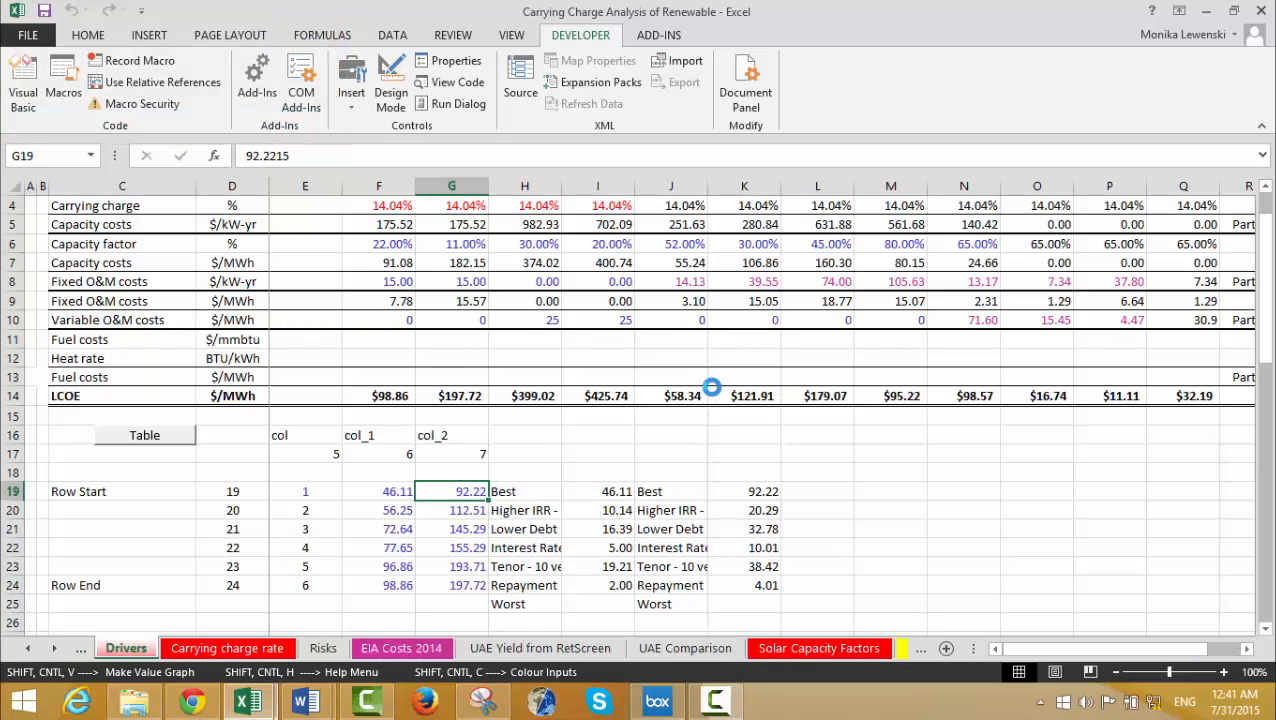
{"action": "left_click", "coordinate": [715, 703]}
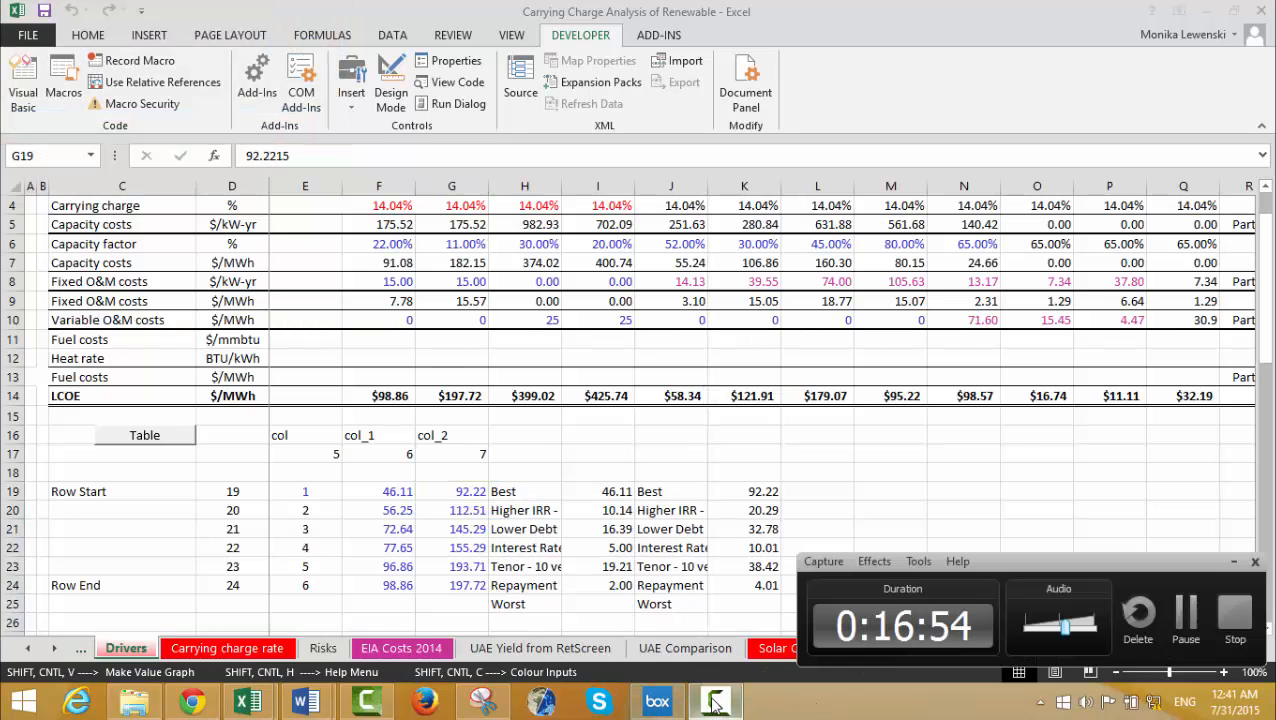